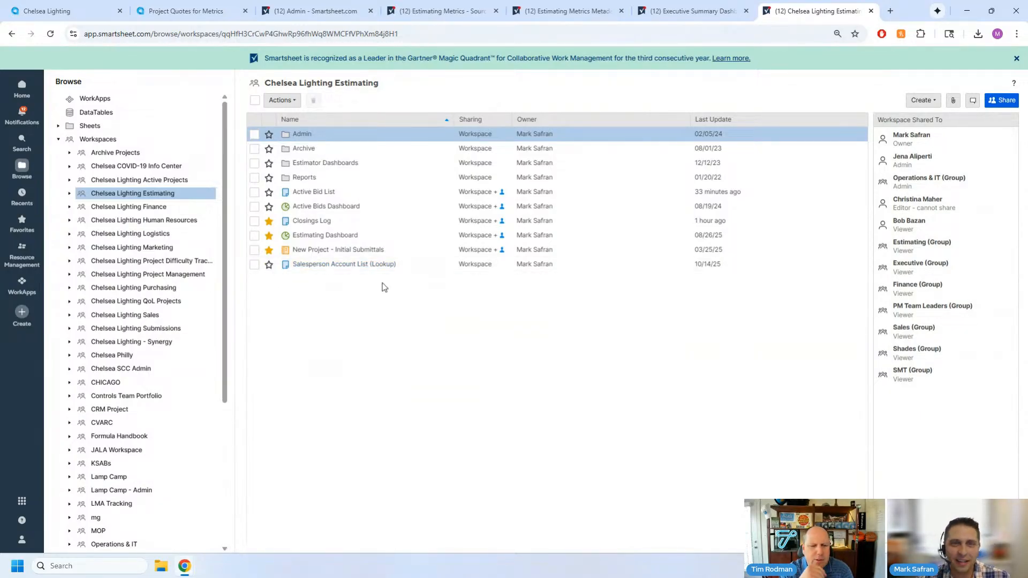
# - Enlarge the Chelsea Lighting Estimating workspace page to 125%, then widen the Name column and narrow the workspace tree to show full item names
pyautogui.hotkey('ctrl', '+')
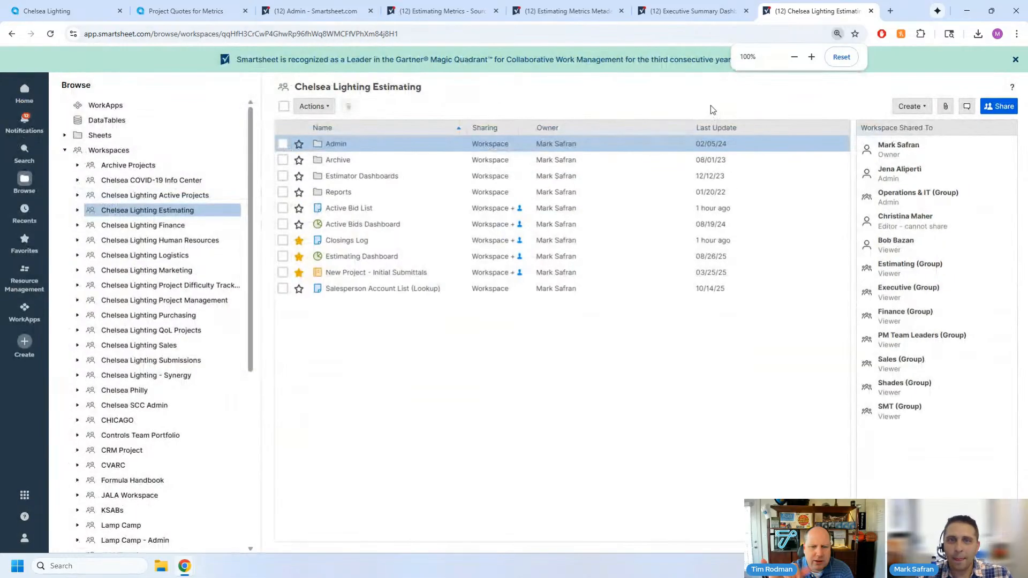
pyautogui.hotkey('ctrl', '+')
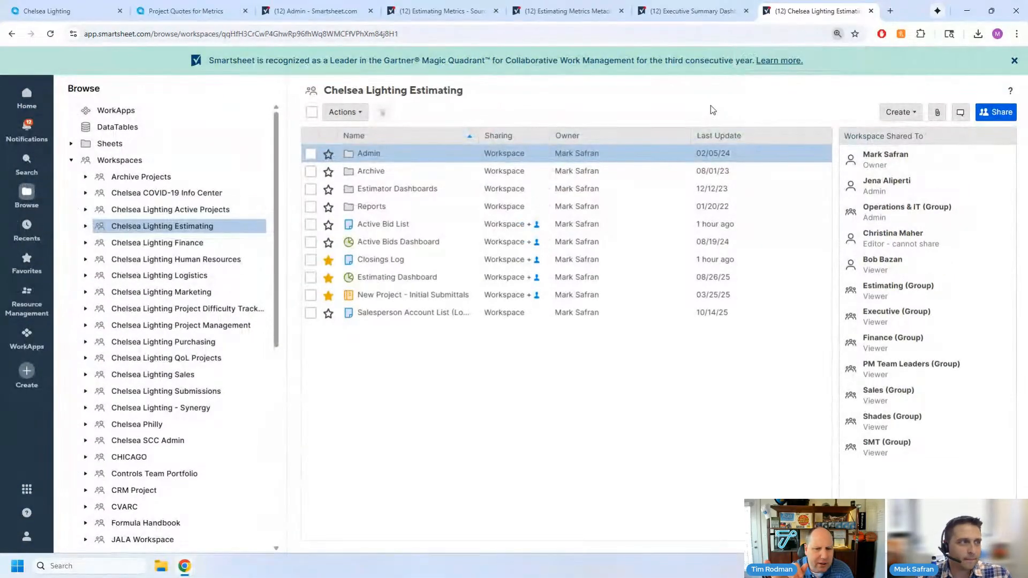
pyautogui.hotkey('ctrl', '+')
pyautogui.hotkey('ctrl', '+')
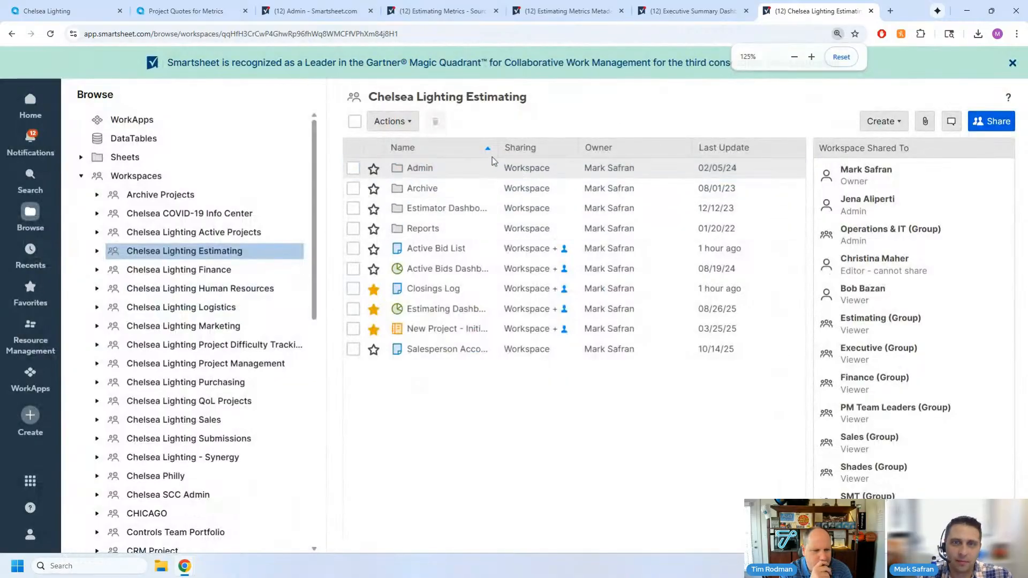
pyautogui.moveTo(498, 149); pyautogui.dragTo(572, 153)
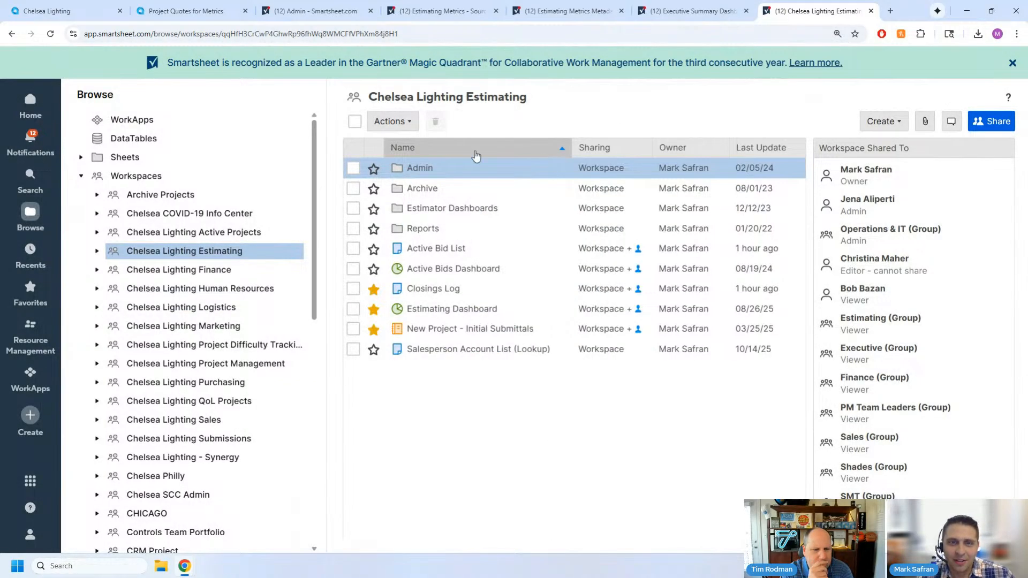
pyautogui.moveTo(327, 116); pyautogui.dragTo(305, 110)
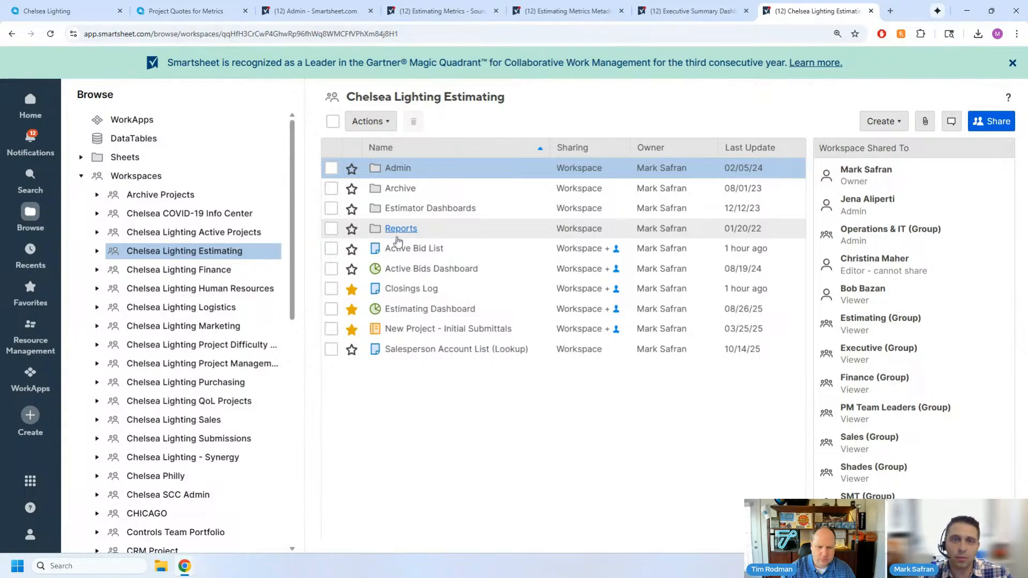
pyautogui.click(330, 309)
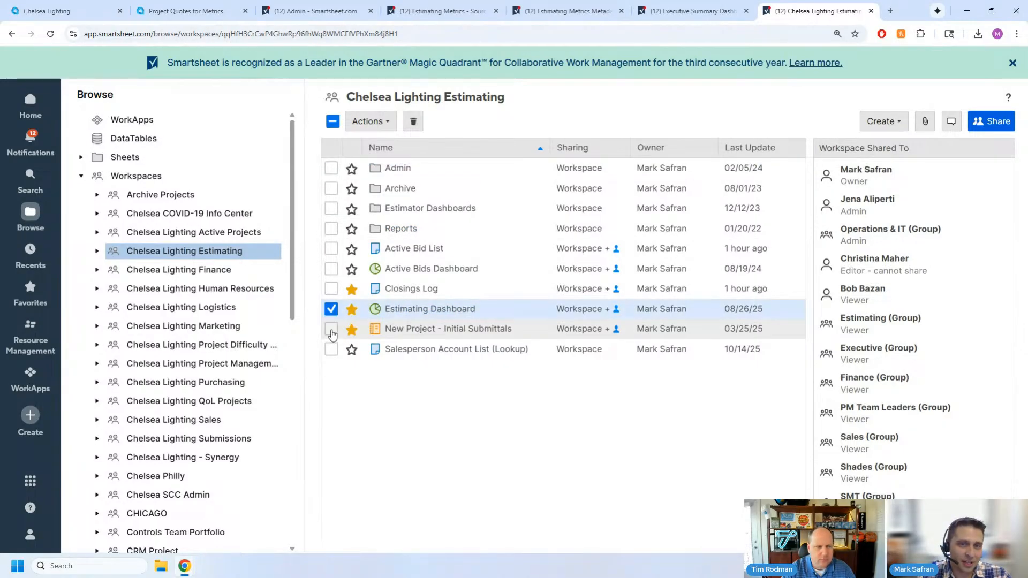
pyautogui.click(331, 328)
pyautogui.click(331, 349)
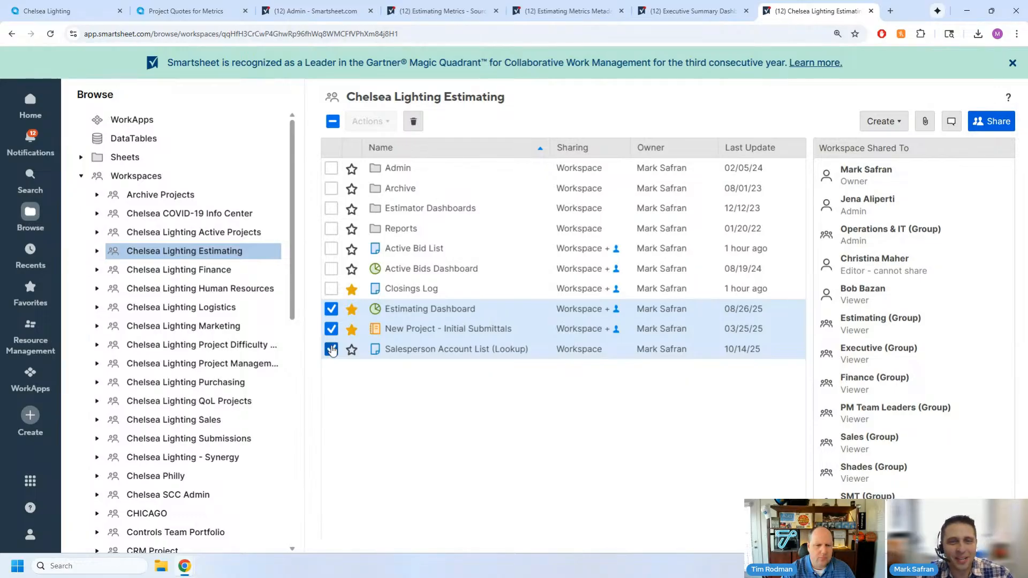
pyautogui.click(331, 349)
pyautogui.click(331, 329)
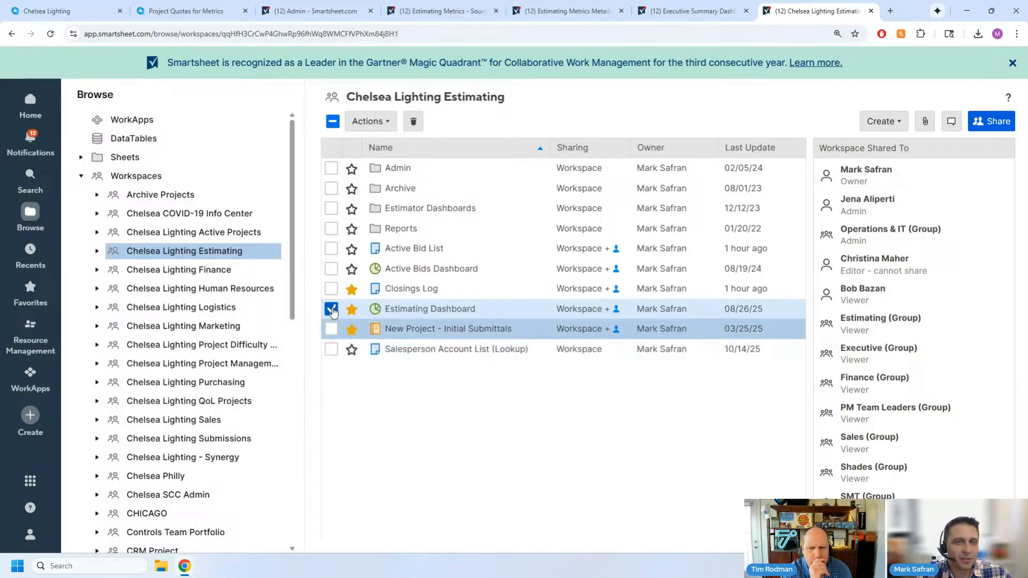
pyautogui.click(331, 308)
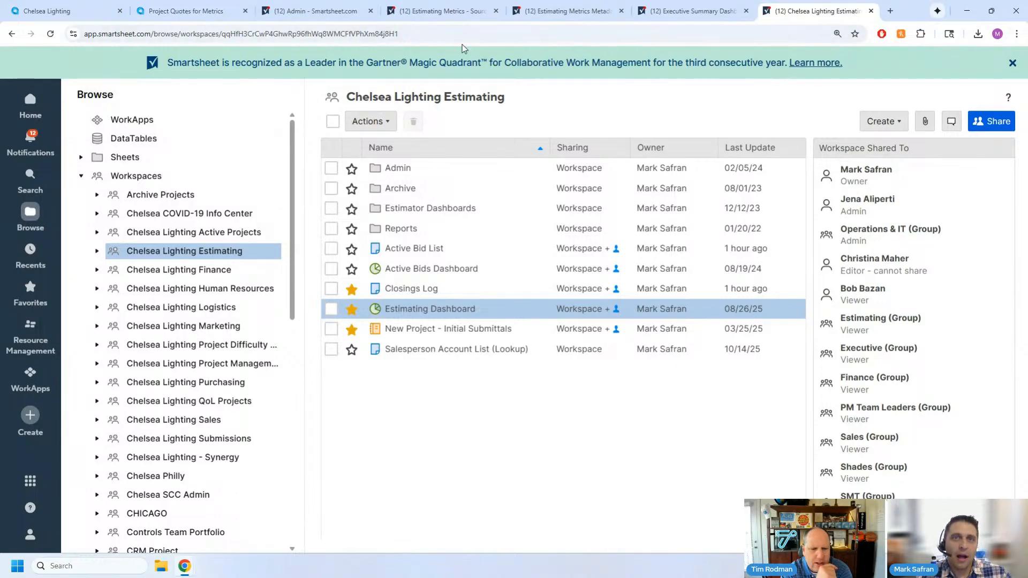
# - Inspect the click behavior options of the Pre-Construction image widget in the Executive Summary Dashboard, then leave editing without saving
pyautogui.click(689, 17)
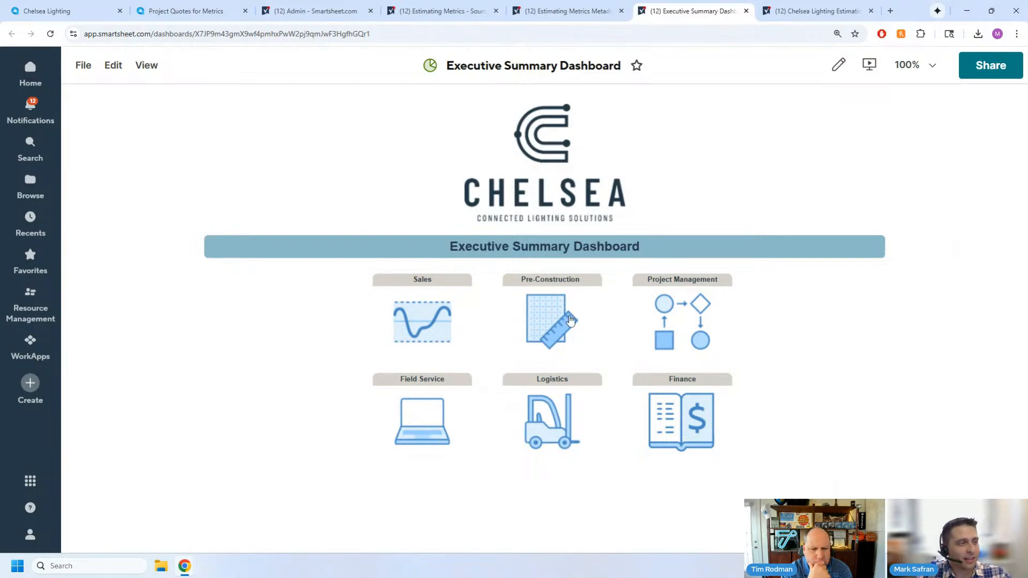
pyautogui.click(838, 65)
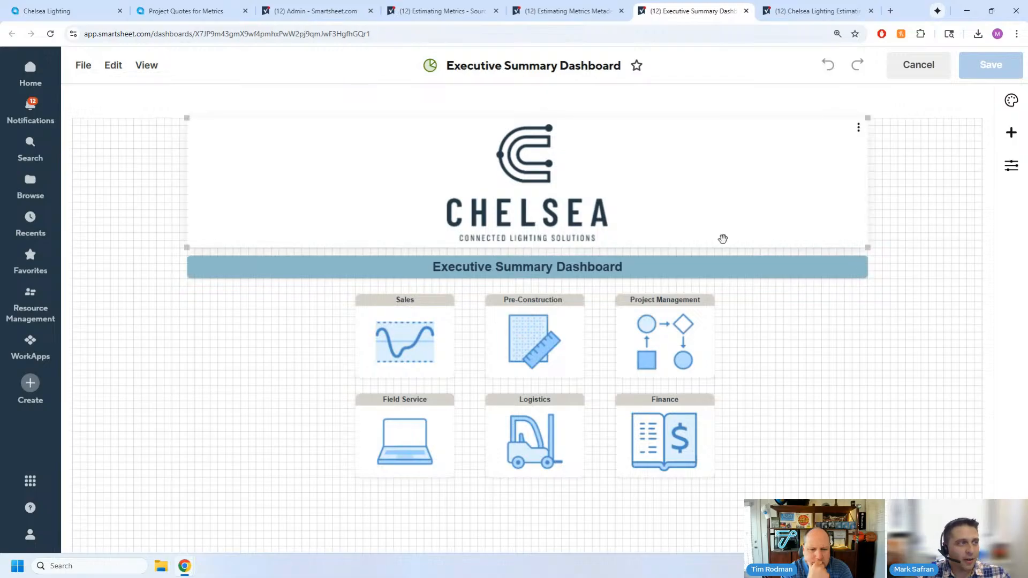
pyautogui.click(573, 309)
pyautogui.click(573, 307)
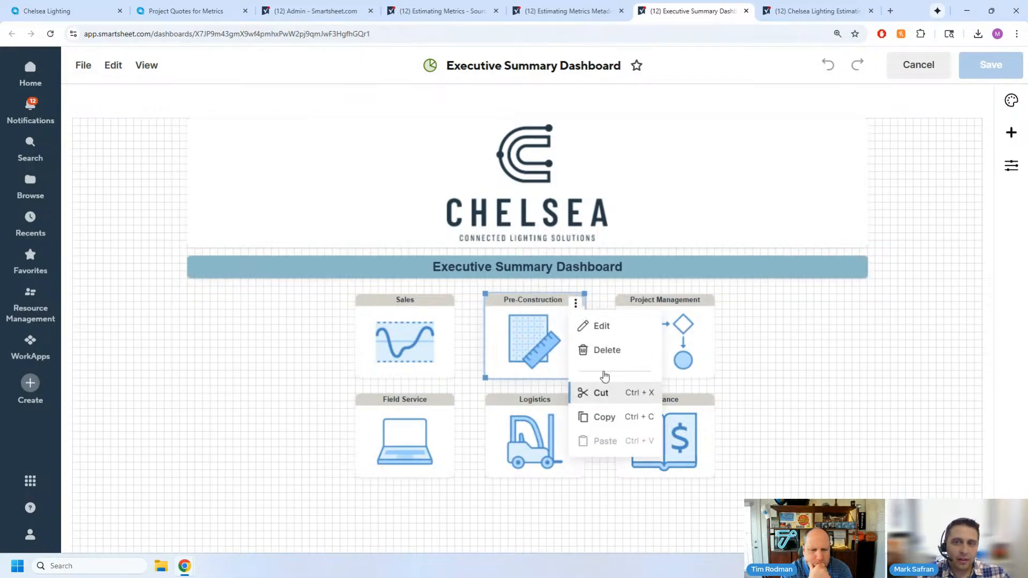
pyautogui.click(602, 326)
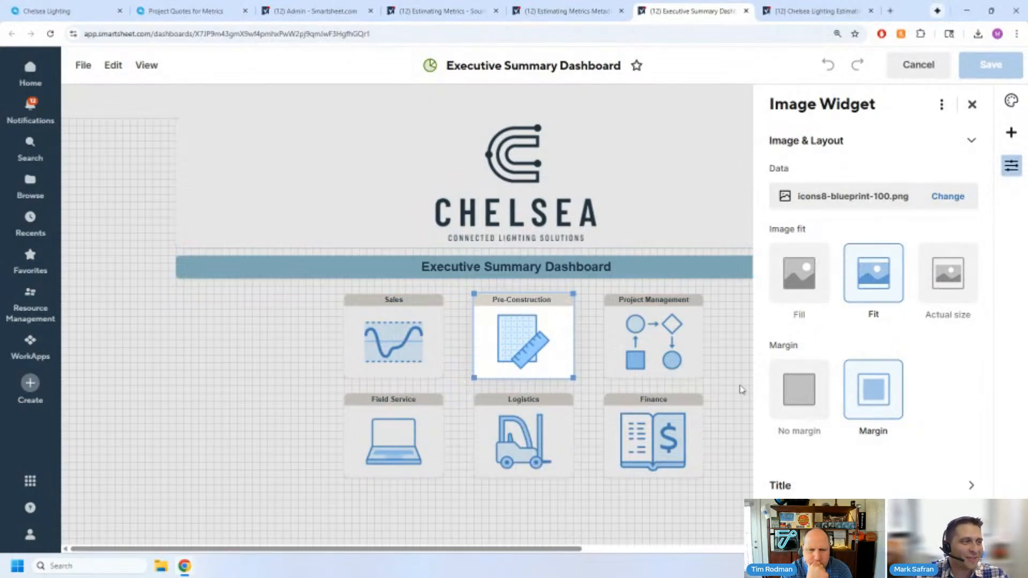
pyautogui.click(812, 517)
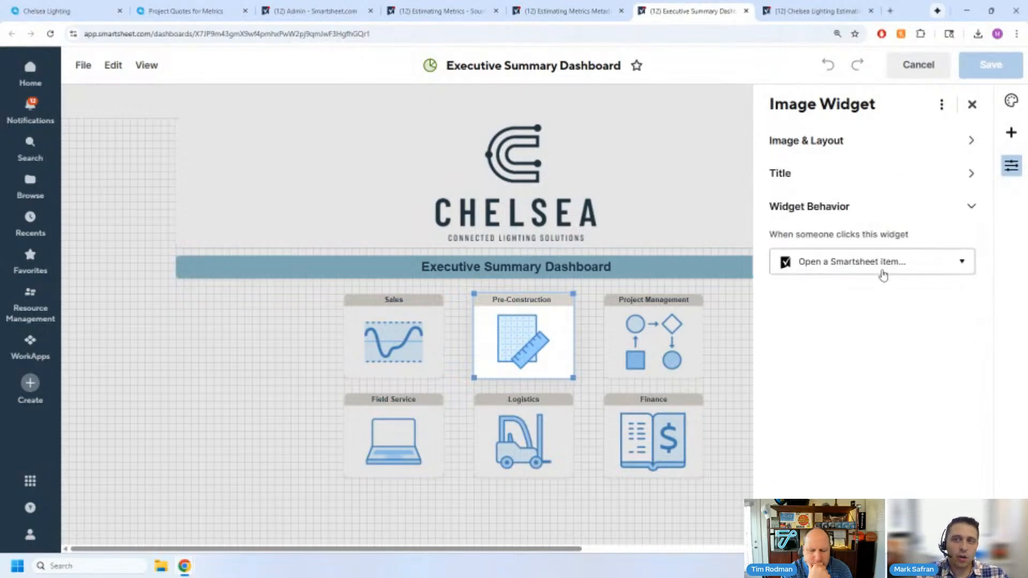
pyautogui.click(882, 273)
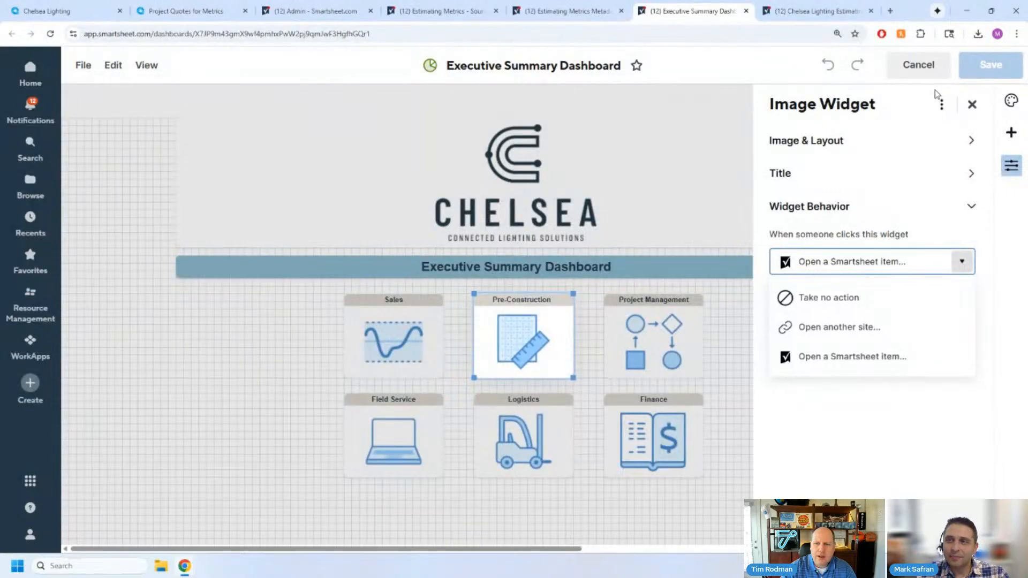
pyautogui.click(917, 65)
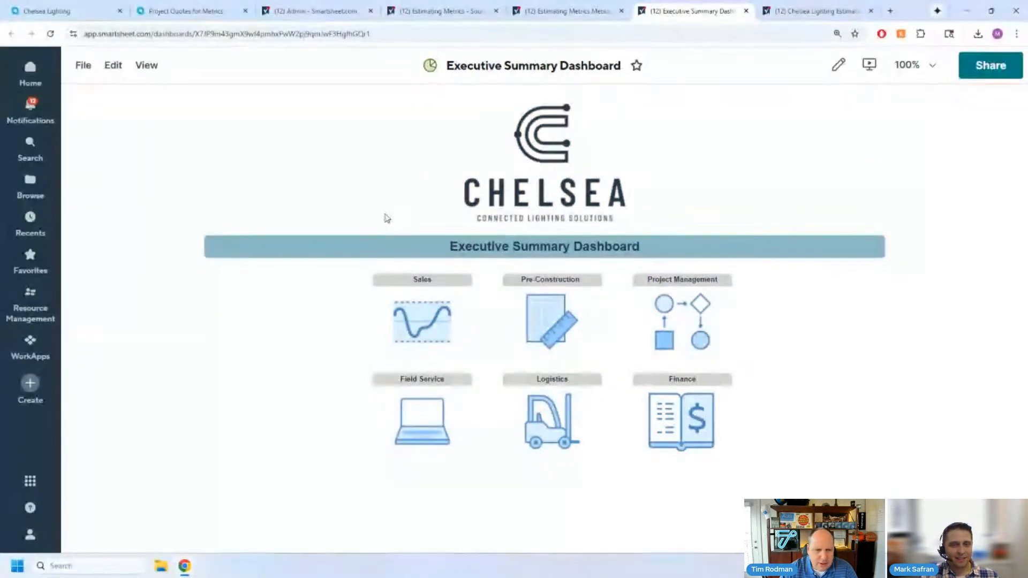
# - Switch to Acumatica and open the Issues dashboard from the full list of dashboards
pyautogui.click(43, 15)
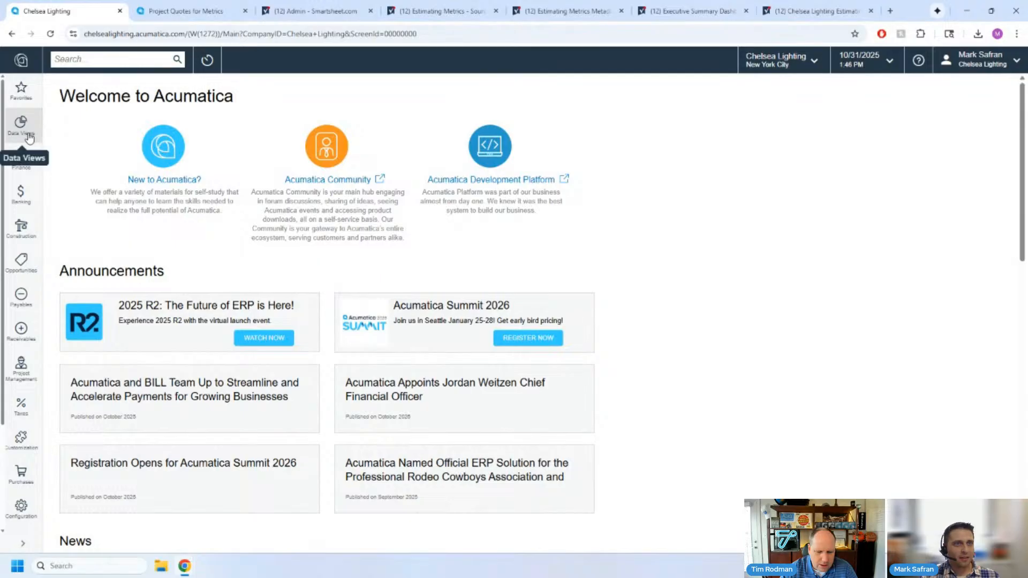
pyautogui.scroll(-3, 22, 460)
pyautogui.click(22, 479)
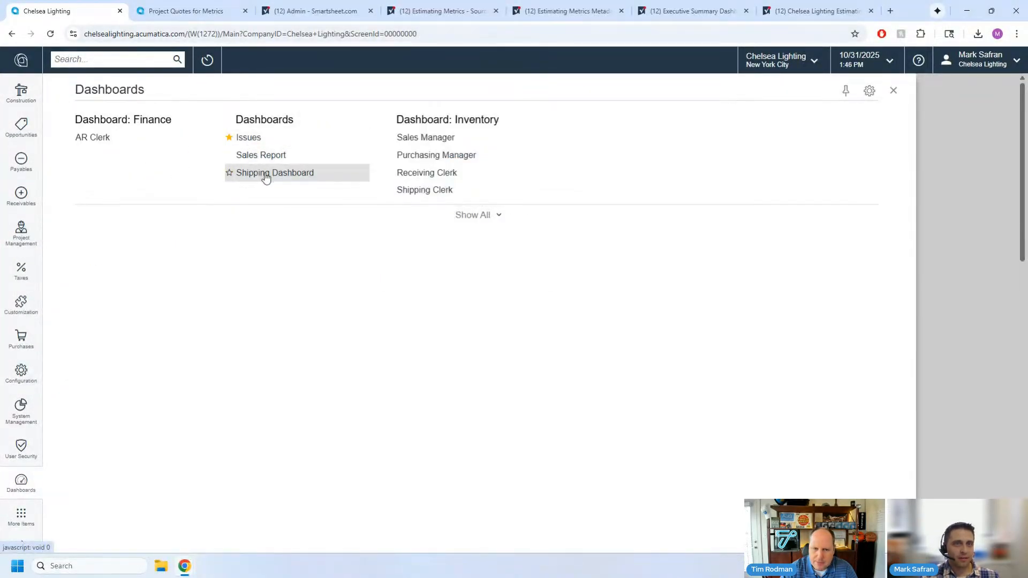
pyautogui.click(489, 214)
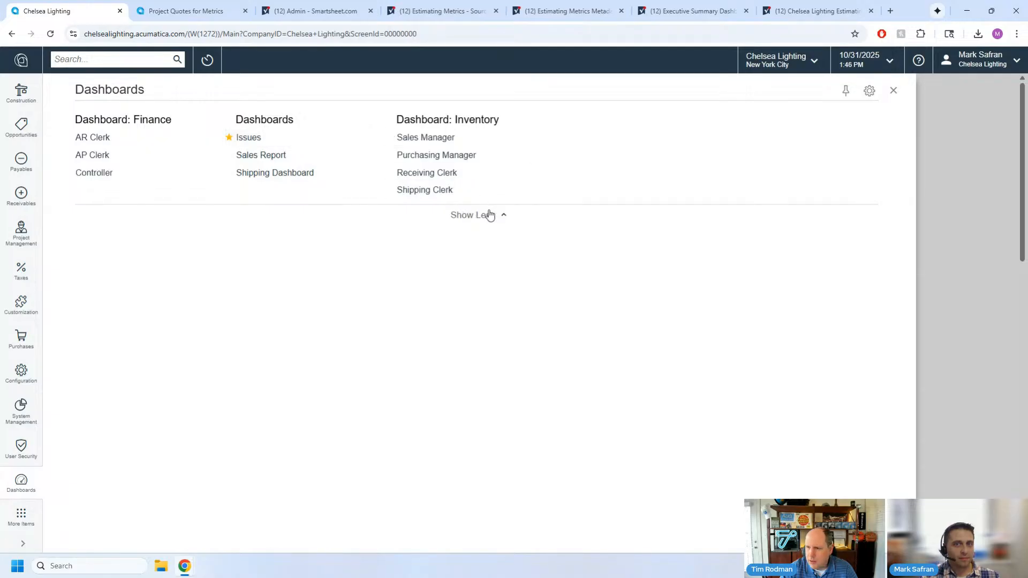
pyautogui.click(251, 138)
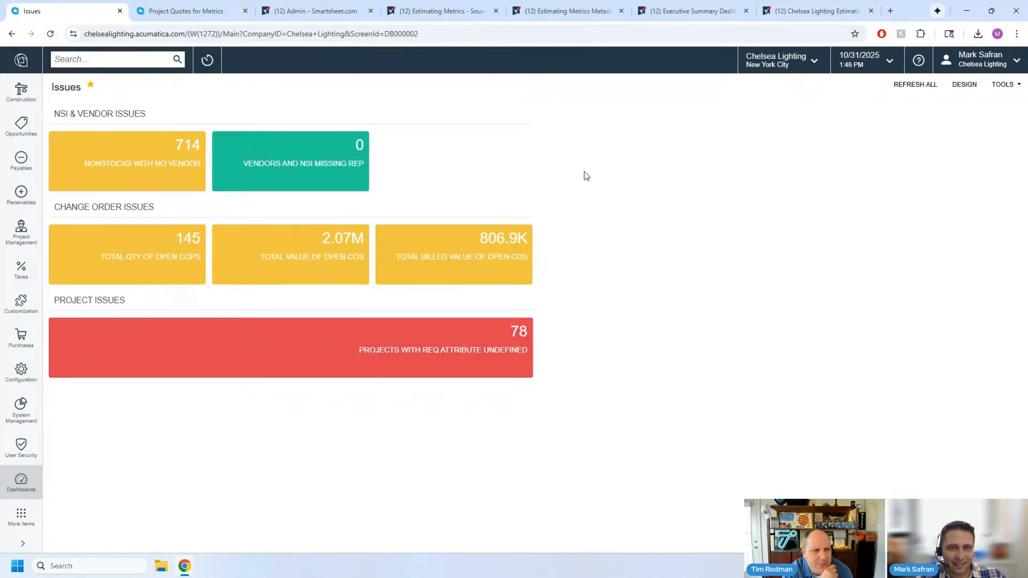
# - Put the enlarged Issues dashboard into design mode and start adding a widget beside the NSI & Vendor Issues tiles
pyautogui.hotkey('ctrl', '+')
pyautogui.hotkey('ctrl', '+')
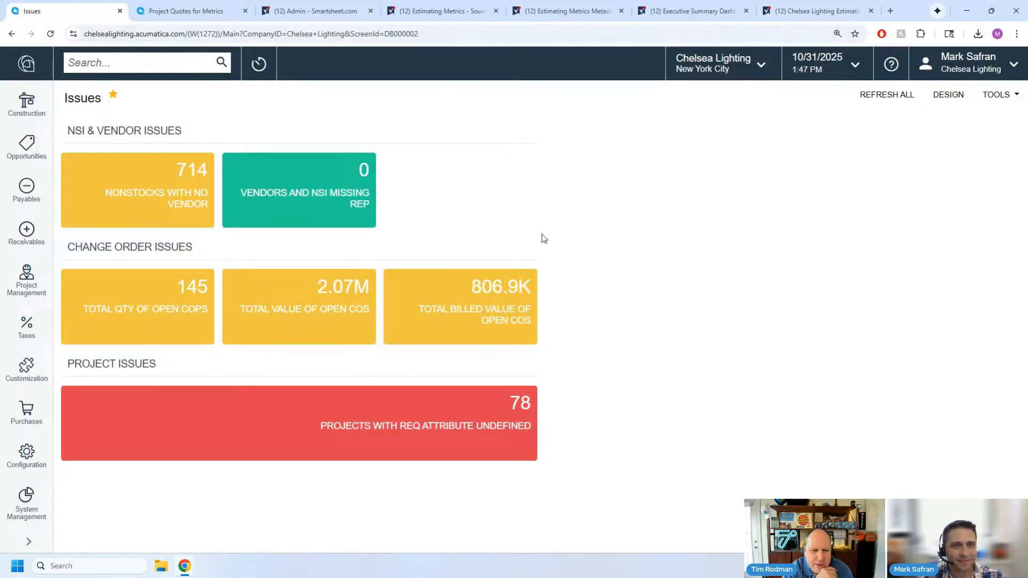
pyautogui.click(949, 97)
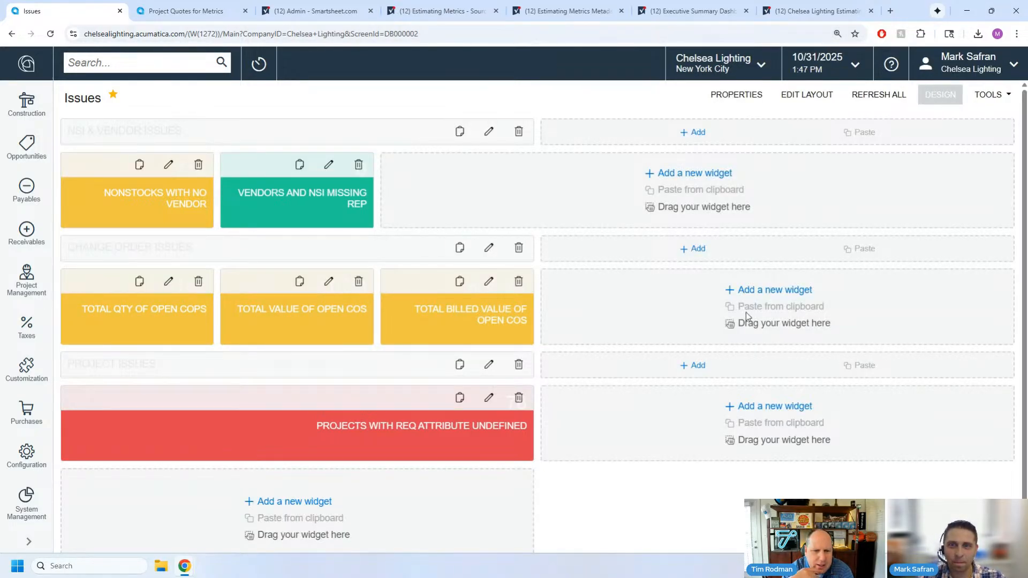
pyautogui.click(677, 173)
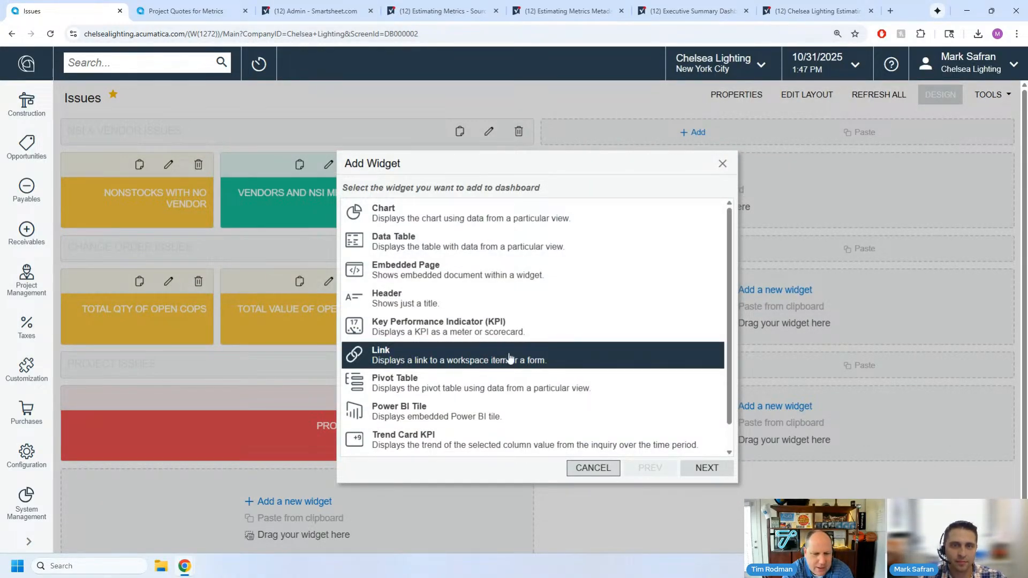
# - Choose Link as the new widget's type and set its icon to add shopping cart
pyautogui.click(703, 468)
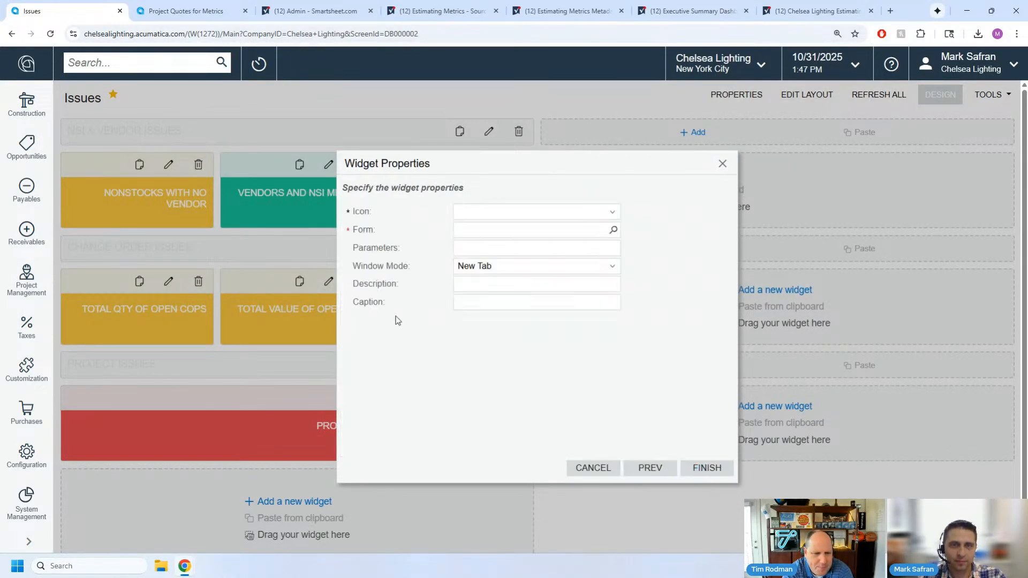
pyautogui.click(515, 212)
pyautogui.click(495, 303)
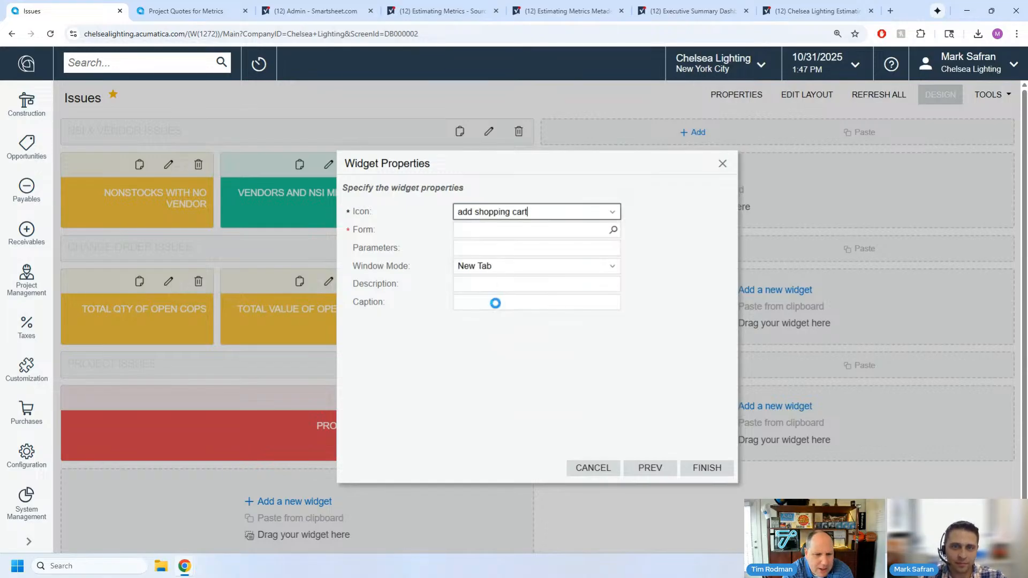
# - Browse the first few pages of forms the Link widget can open, without selecting one
pyautogui.click(471, 231)
pyautogui.click(613, 231)
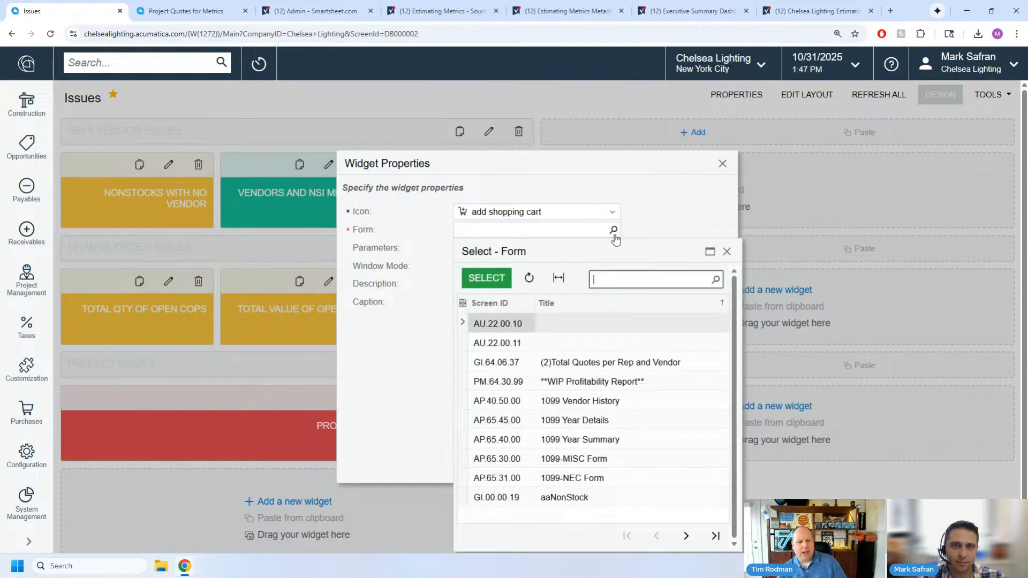
pyautogui.scroll(-1, 554, 484)
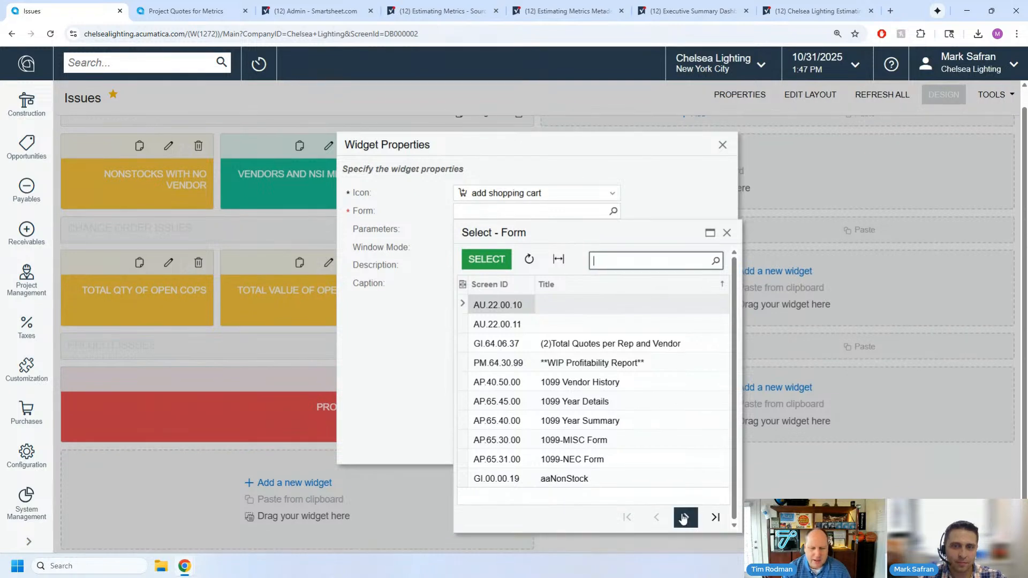
pyautogui.click(684, 520)
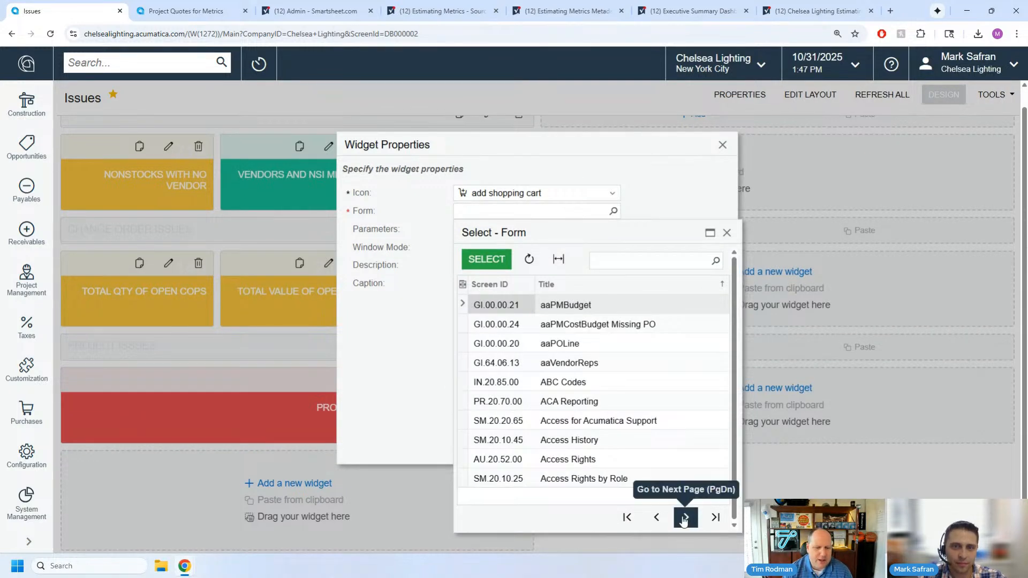
pyautogui.click(683, 518)
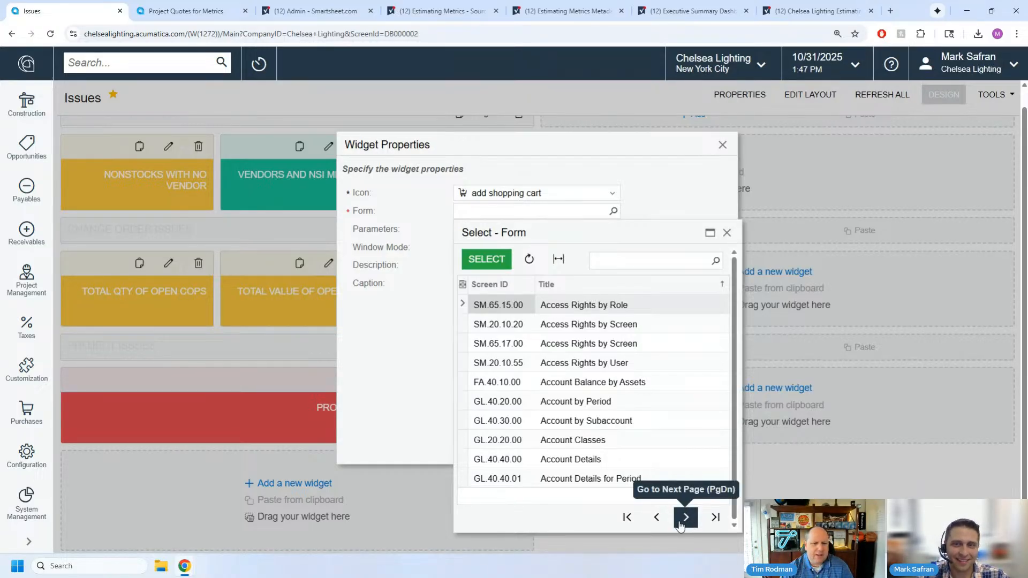
pyautogui.click(678, 522)
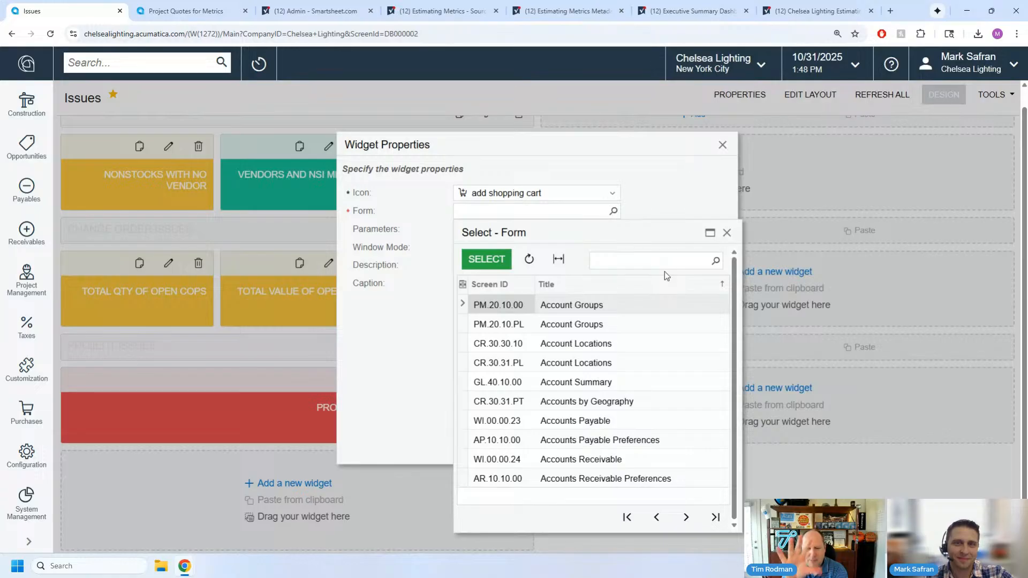
pyautogui.click(726, 234)
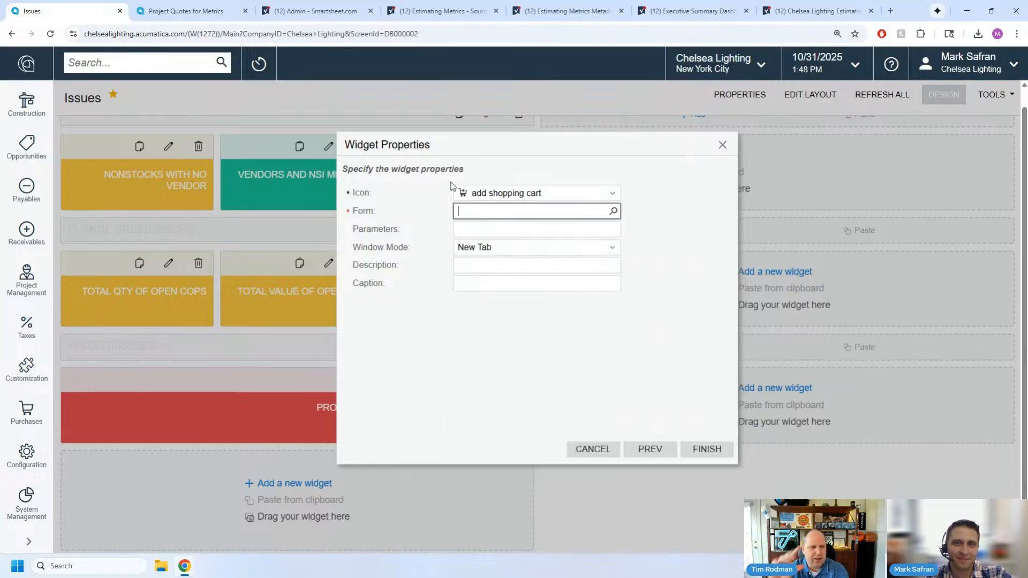
# - Change the new widget's type to Wiki Page and open the list of wiki articles it can display
pyautogui.click(637, 450)
pyautogui.scroll(-1, 426, 395)
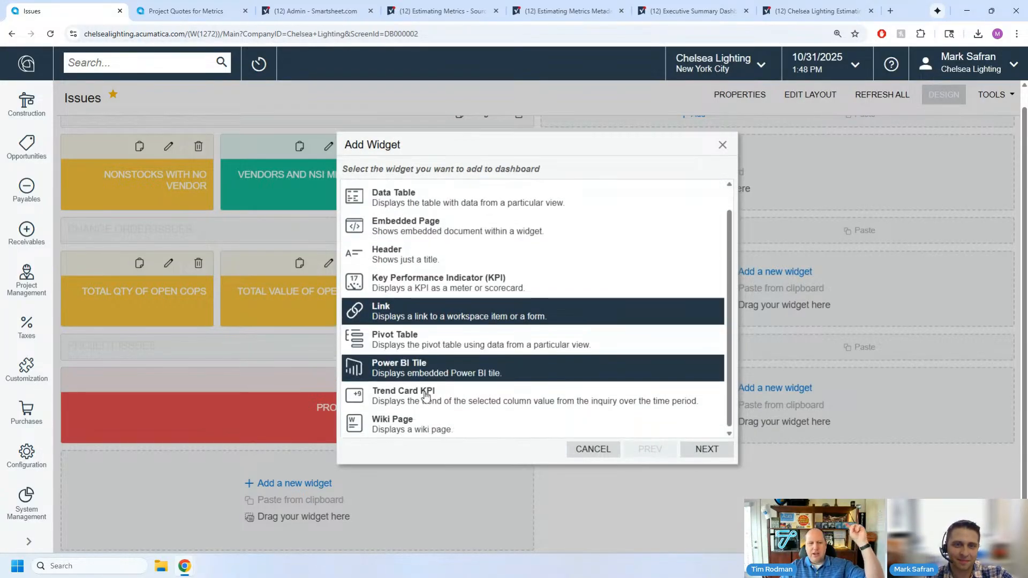
pyautogui.click(420, 426)
pyautogui.click(705, 448)
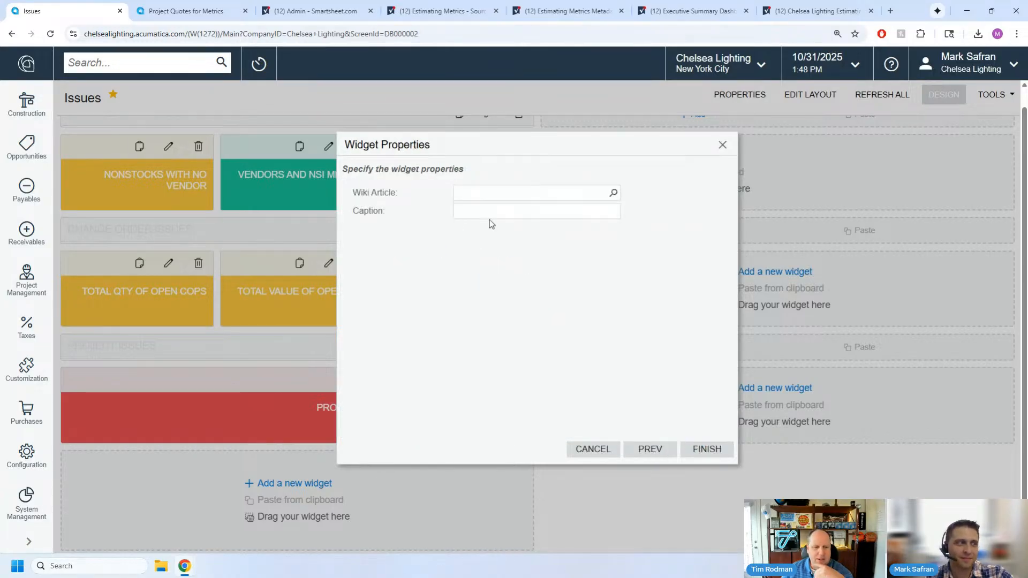
pyautogui.click(614, 194)
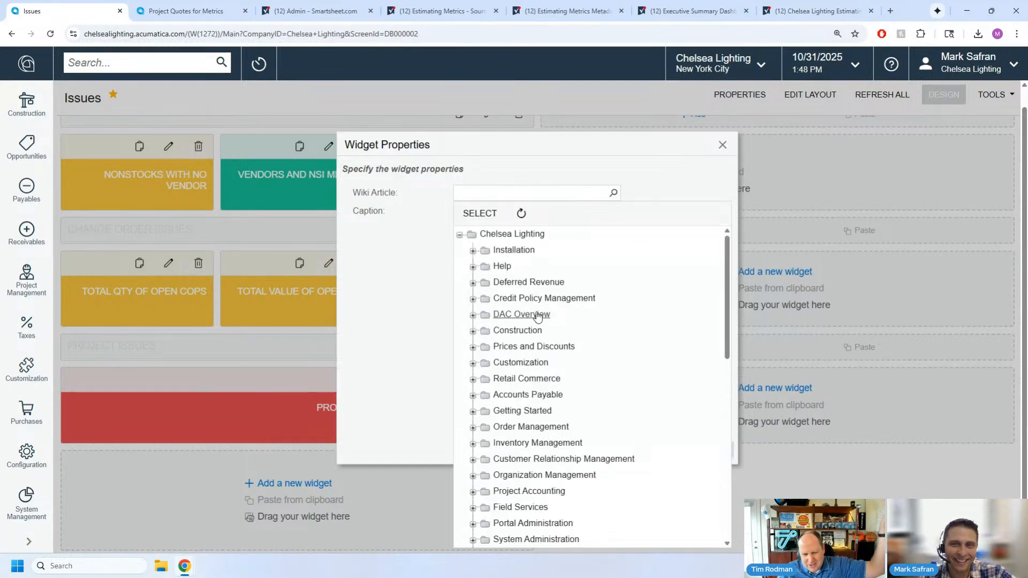
# - Browse the wiki article folders without selecting one, cancel the new widget, and take the Issues dashboard out of design mode
pyautogui.scroll(-10, 538, 321)
pyautogui.scroll(10, 535, 364)
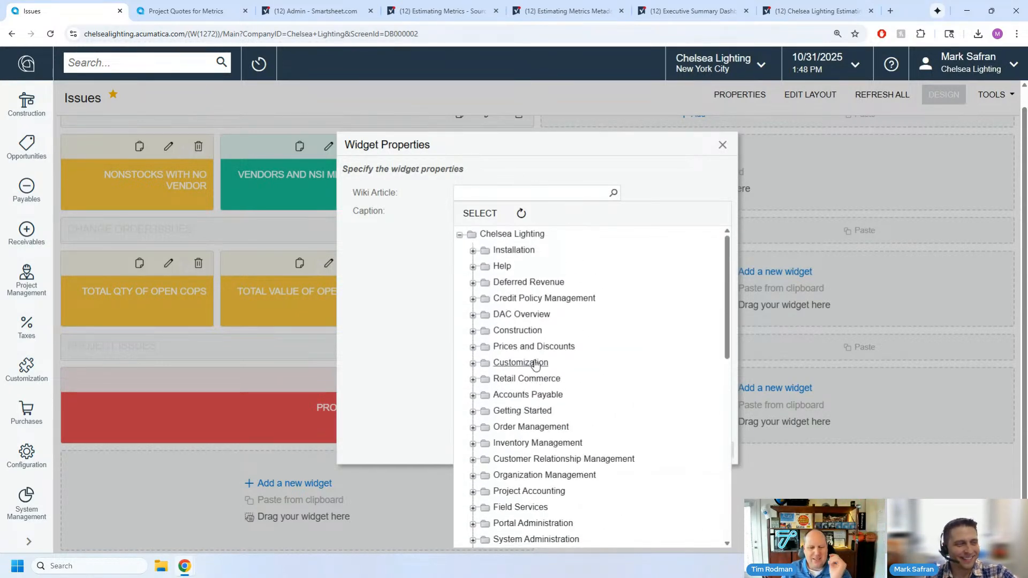
pyautogui.scroll(-10, 486, 367)
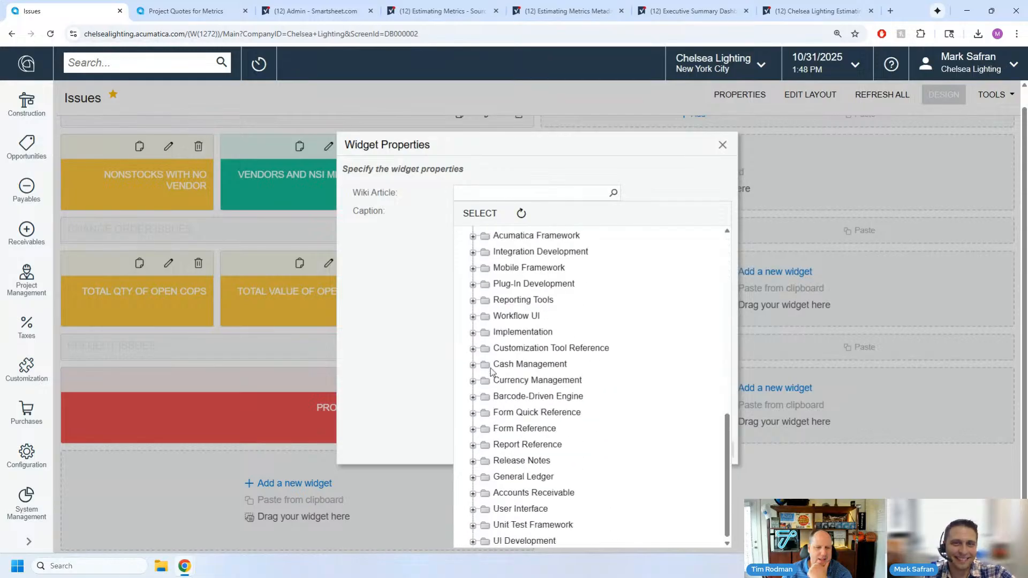
pyautogui.scroll(10, 489, 367)
pyautogui.click(338, 280)
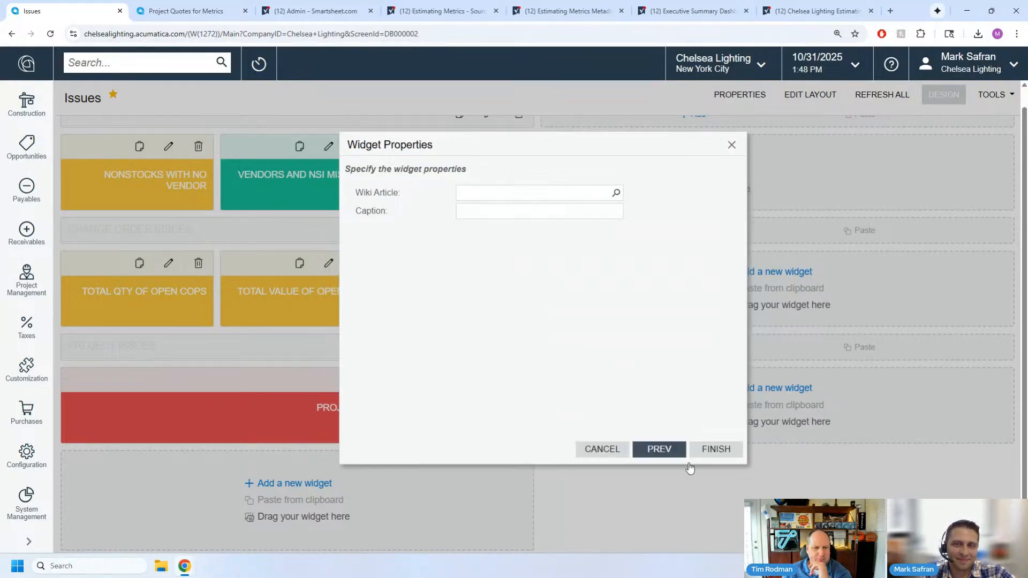
pyautogui.click(598, 449)
pyautogui.click(942, 97)
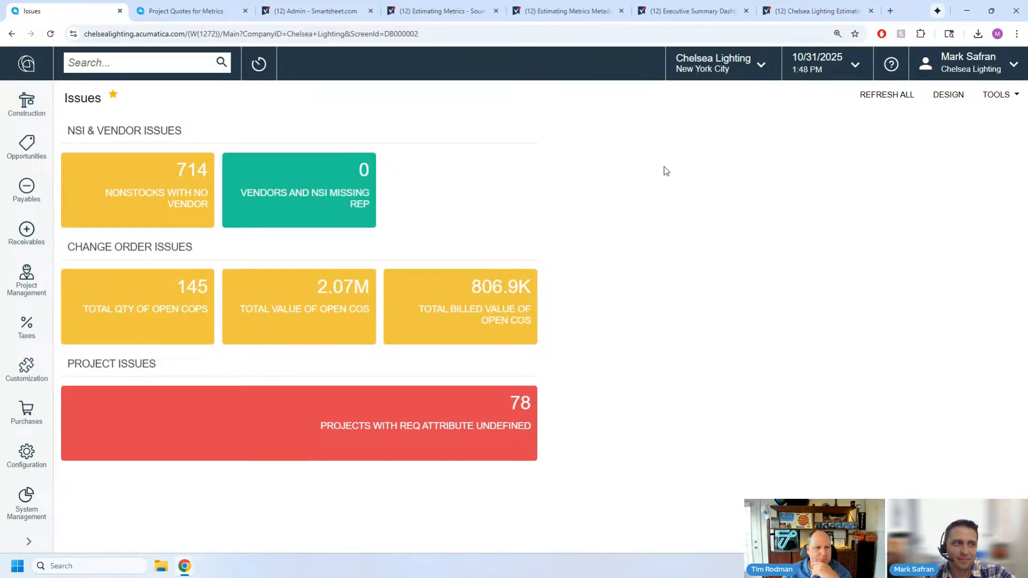
# - Switch to Smartsheet's Executive Summary Dashboard, inspect the Pre-Construction image widget's settings in edit mode, and exit without changes
pyautogui.click(689, 13)
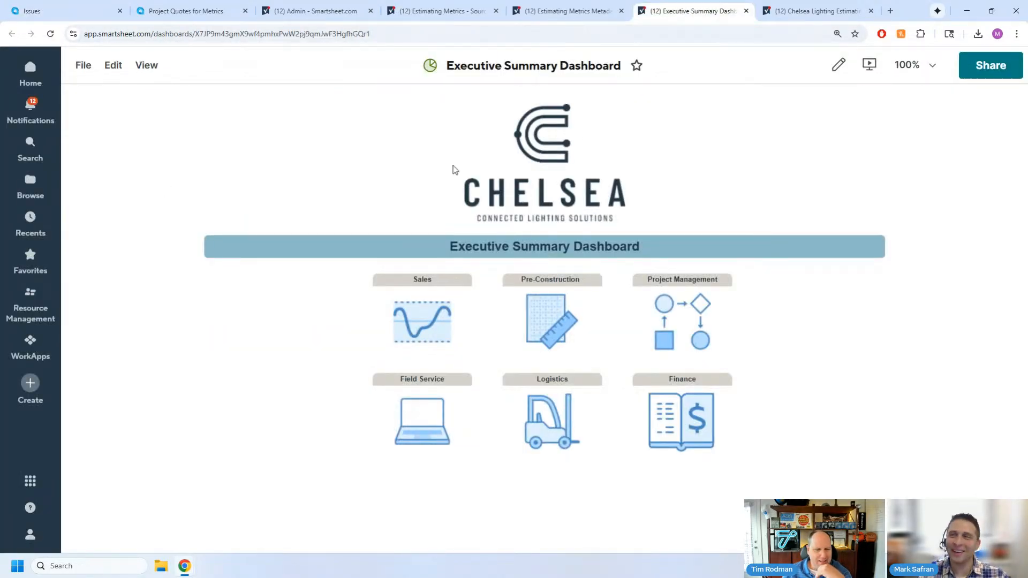
pyautogui.click(839, 65)
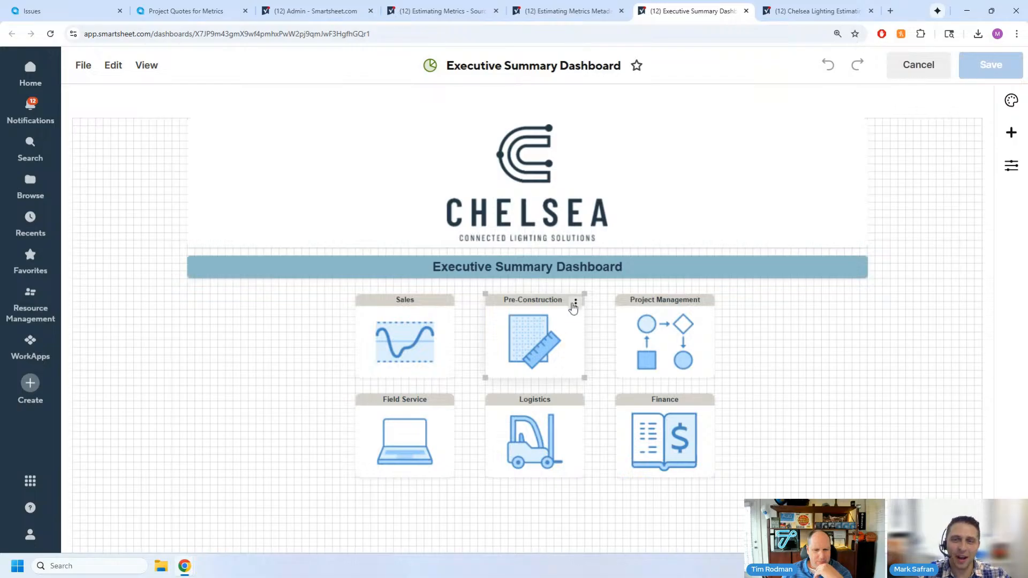
pyautogui.click(574, 304)
pyautogui.click(599, 326)
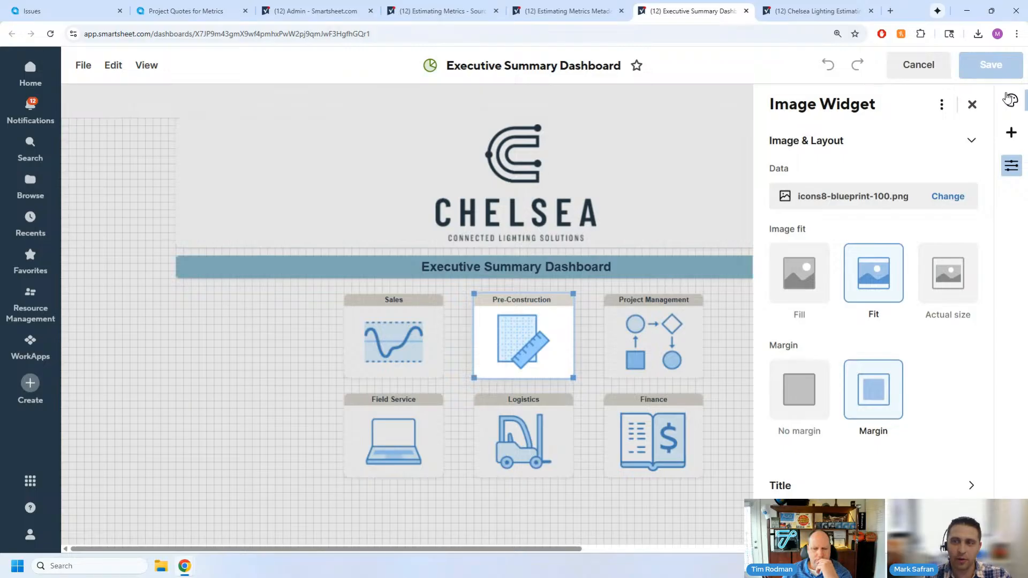
pyautogui.click(972, 105)
pyautogui.click(913, 62)
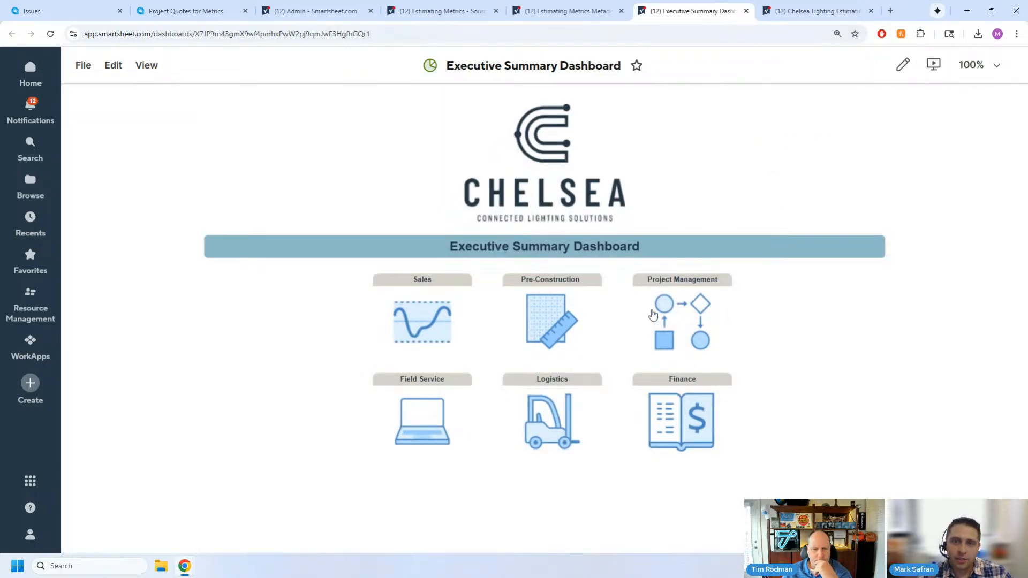
# - Follow the Pre-Construction image link to the Estimating Dashboard and enlarge the view to 125%
pyautogui.click(535, 339)
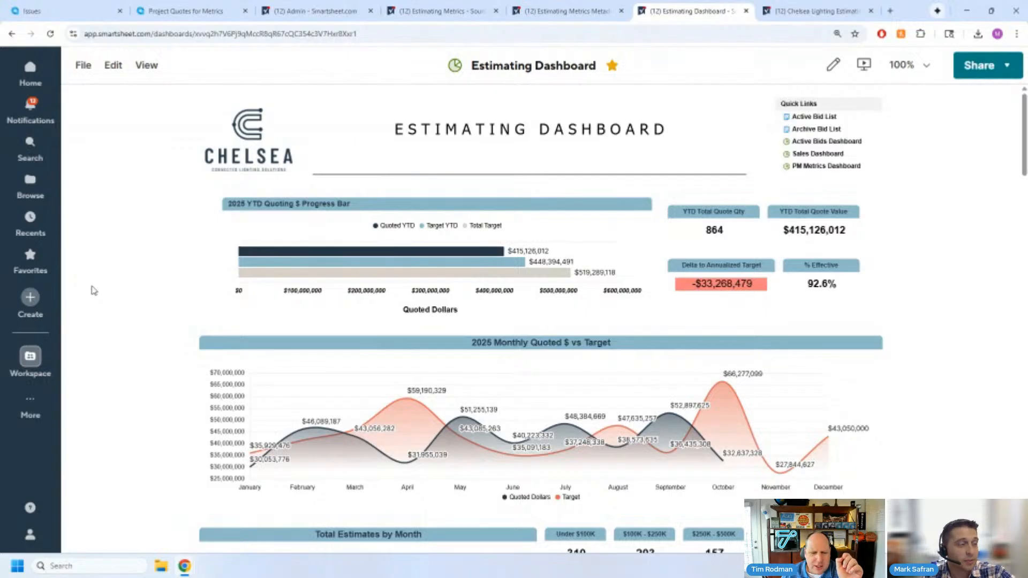
pyautogui.click(910, 65)
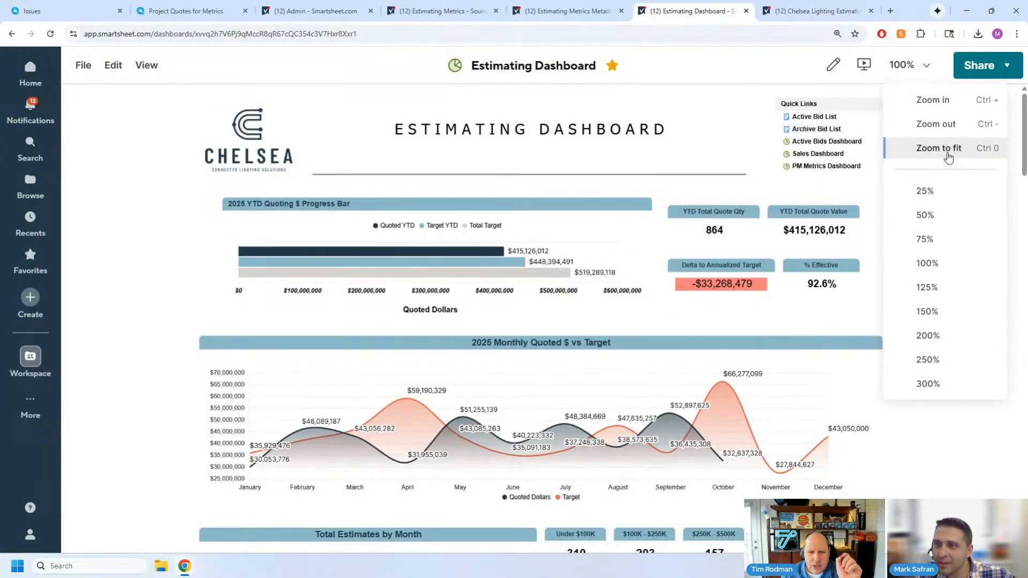
pyautogui.click(949, 106)
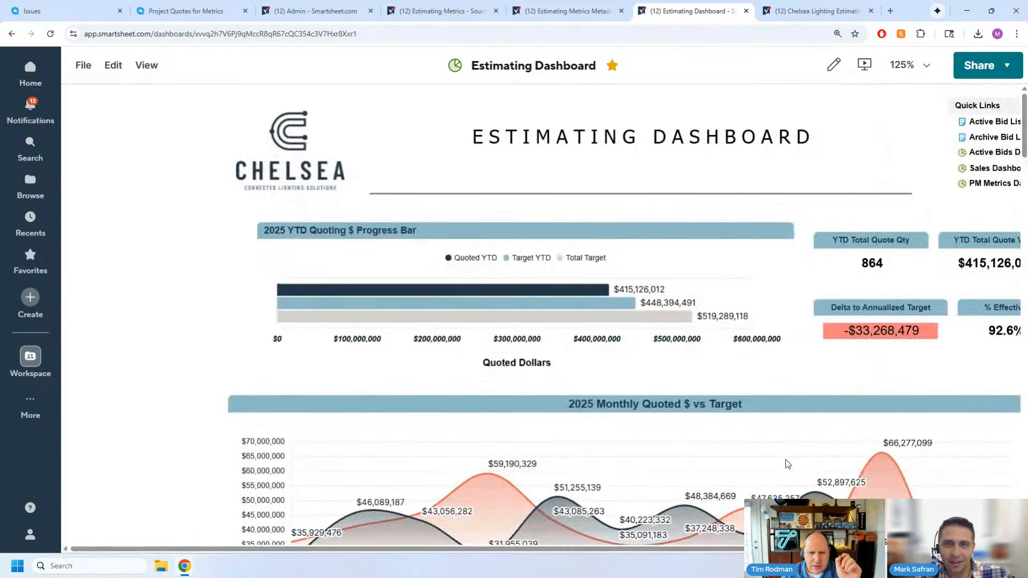
pyautogui.moveTo(639, 550); pyautogui.dragTo(723, 560)
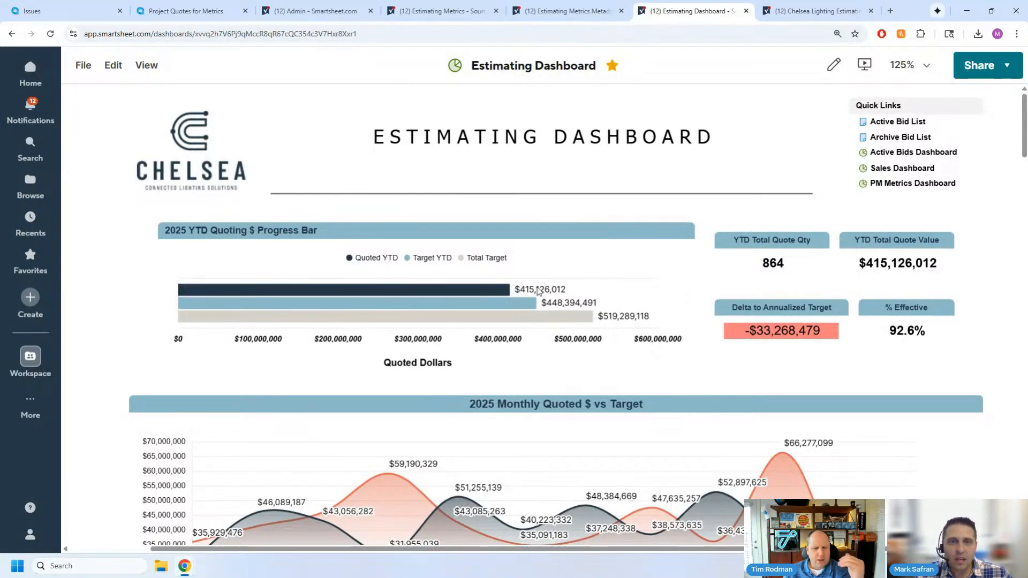
# - Examine the Estimating Dashboard's charts, focusing on the bars of the 2025 YTD Quoting $ Progress Bar chart
pyautogui.scroll(-5, 370, 245)
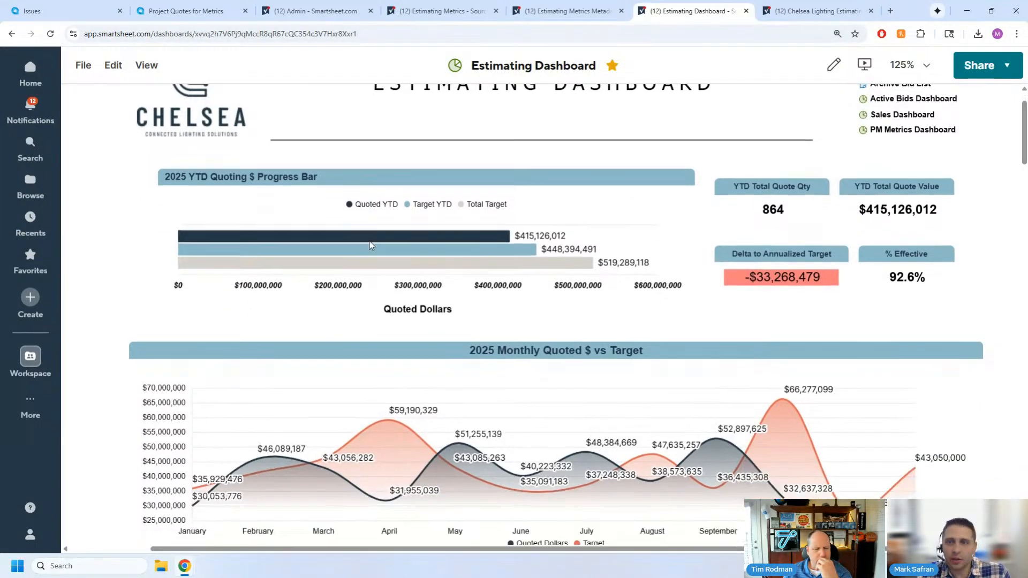
pyautogui.scroll(1, 370, 246)
pyautogui.scroll(-2, 386, 241)
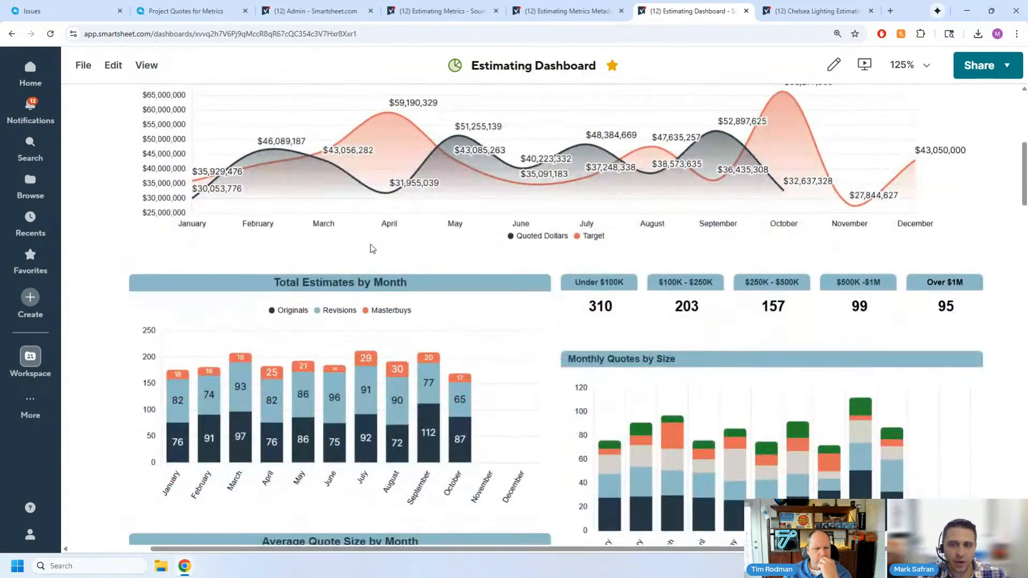
pyautogui.scroll(7, 406, 233)
pyautogui.moveTo(184, 293)
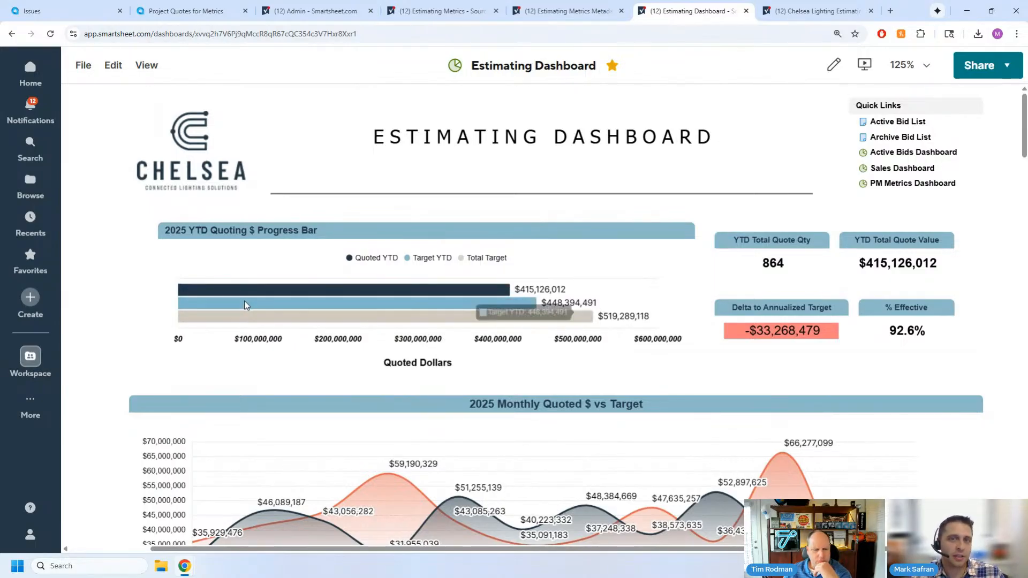
pyautogui.moveTo(244, 301)
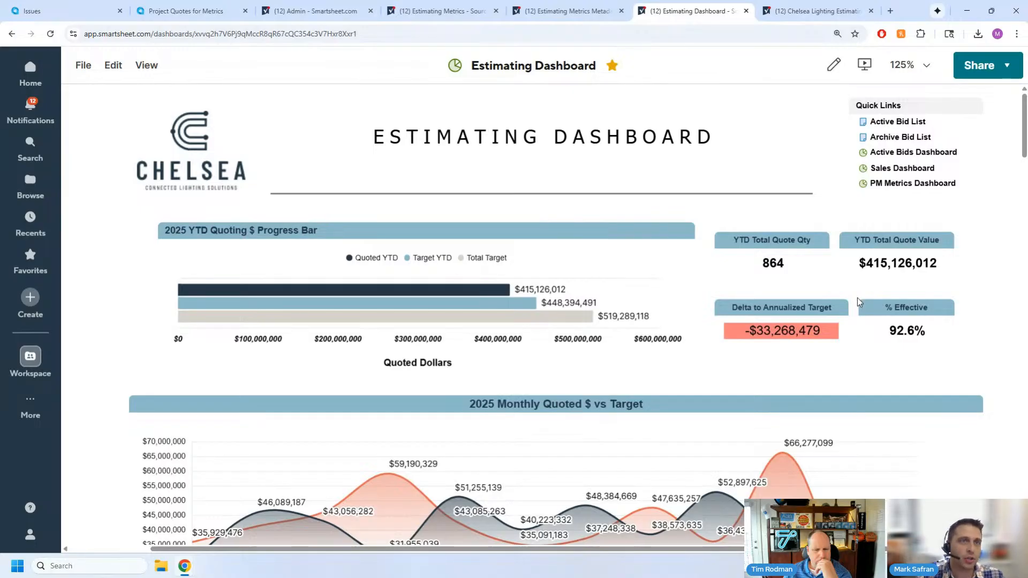
# - Switch to Acumatica to look over the Issues dashboard's tiles for comparison, and return to Smartsheet's Estimating Dashboard
pyautogui.click(53, 10)
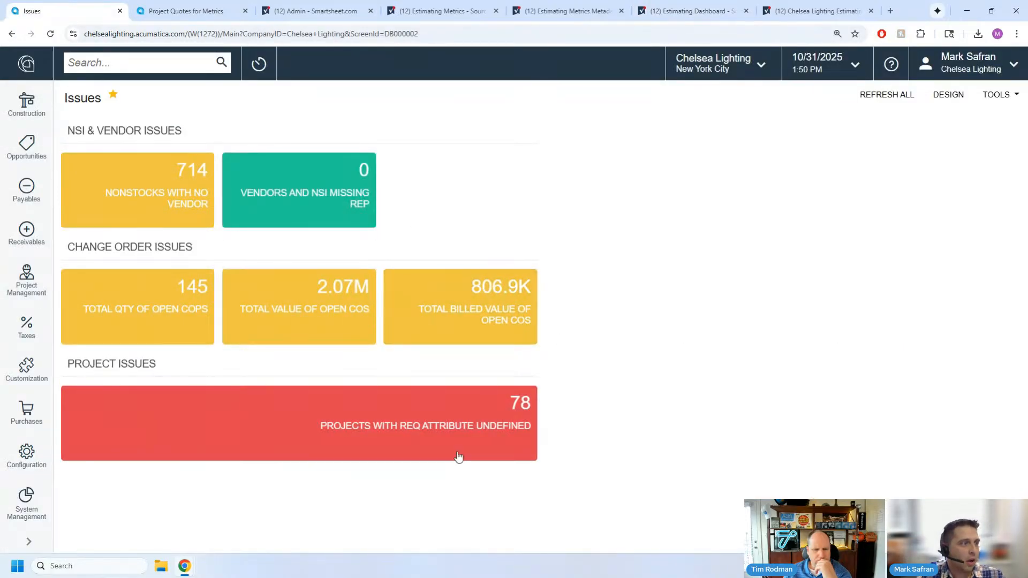
pyautogui.moveTo(155, 215)
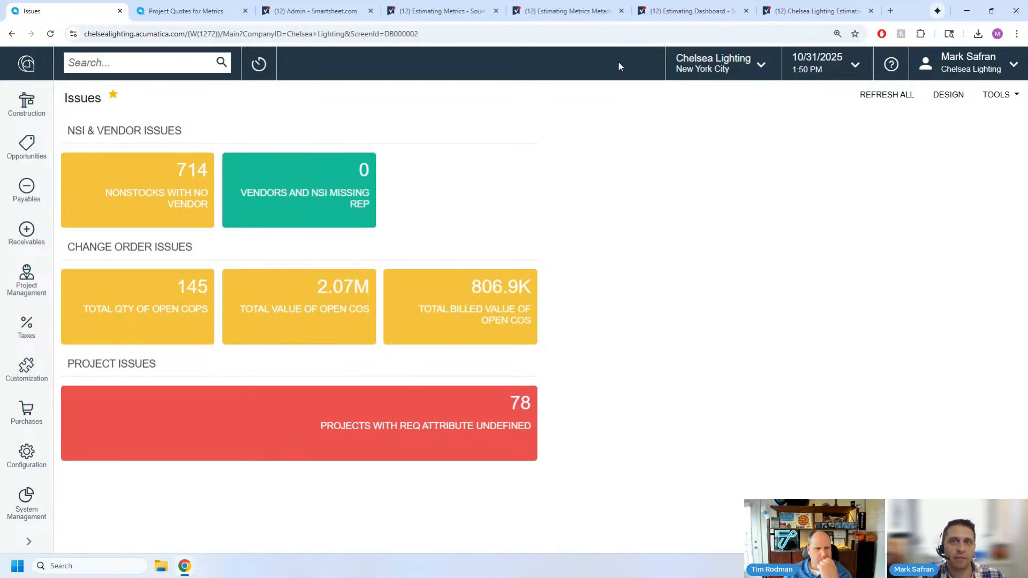
pyautogui.click(683, 16)
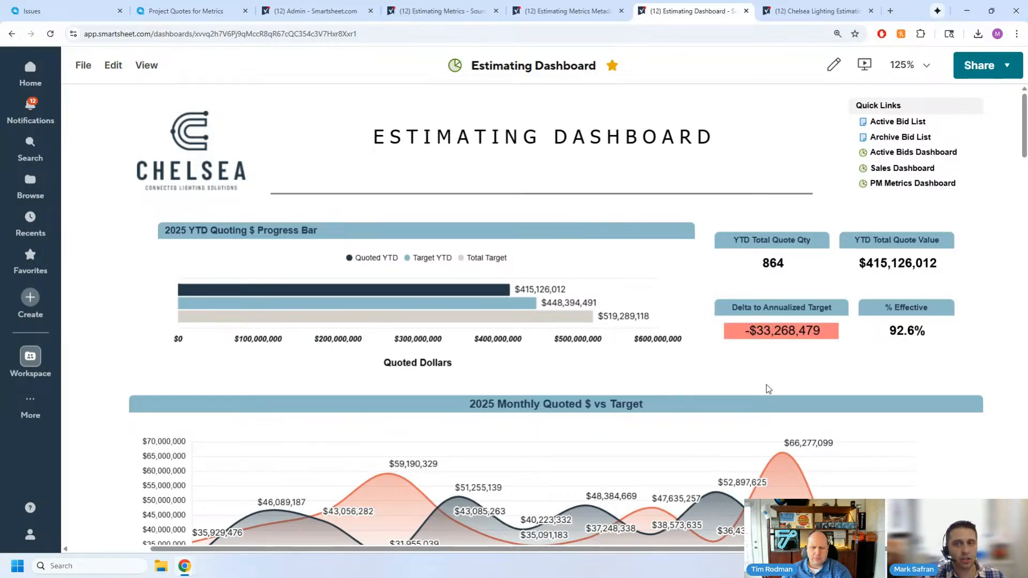
# - Put the Estimating Dashboard into edit mode and open the Delta to Annualized Target metric widget's settings
pyautogui.click(837, 67)
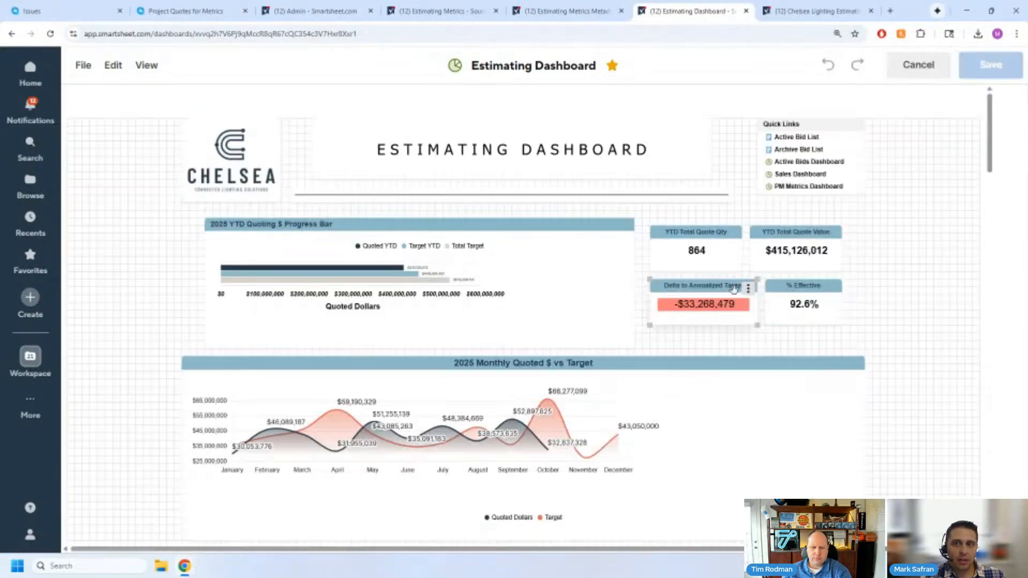
pyautogui.click(747, 289)
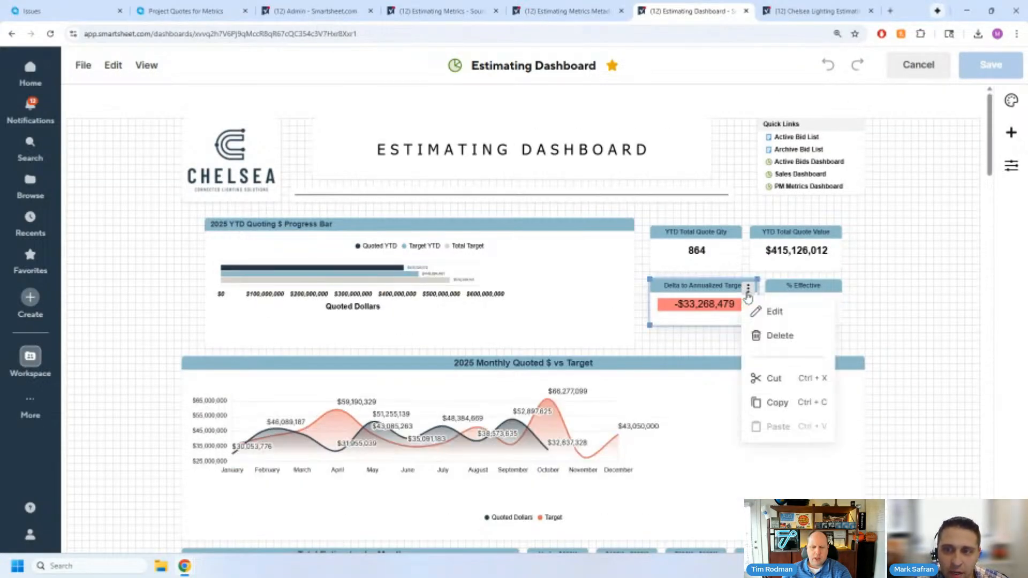
pyautogui.click(775, 318)
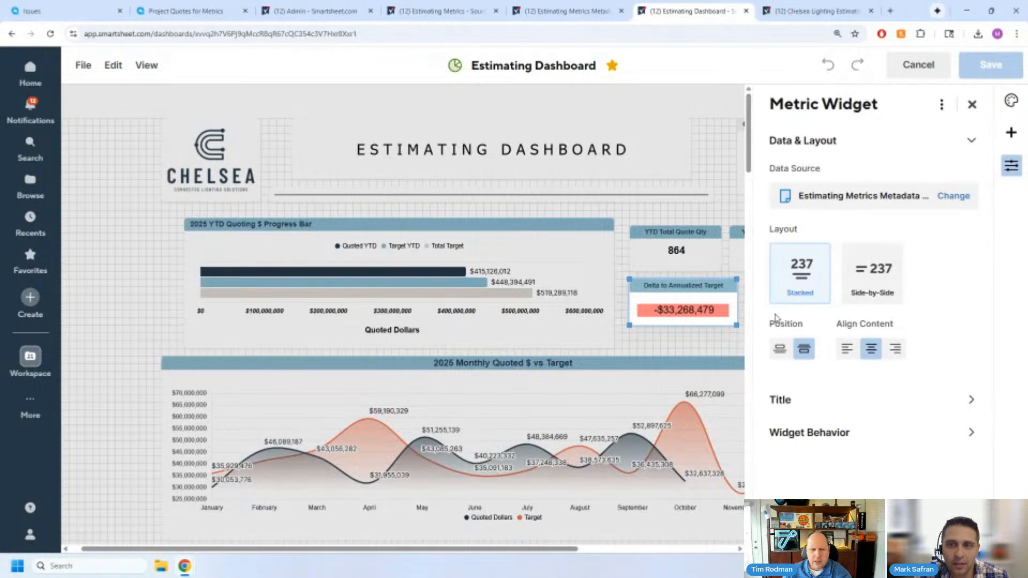
# - Toggle the option to use formatting from source off and on for the Delta to Annualized Target value
pyautogui.click(701, 298)
pyautogui.click(727, 262)
pyautogui.click(727, 261)
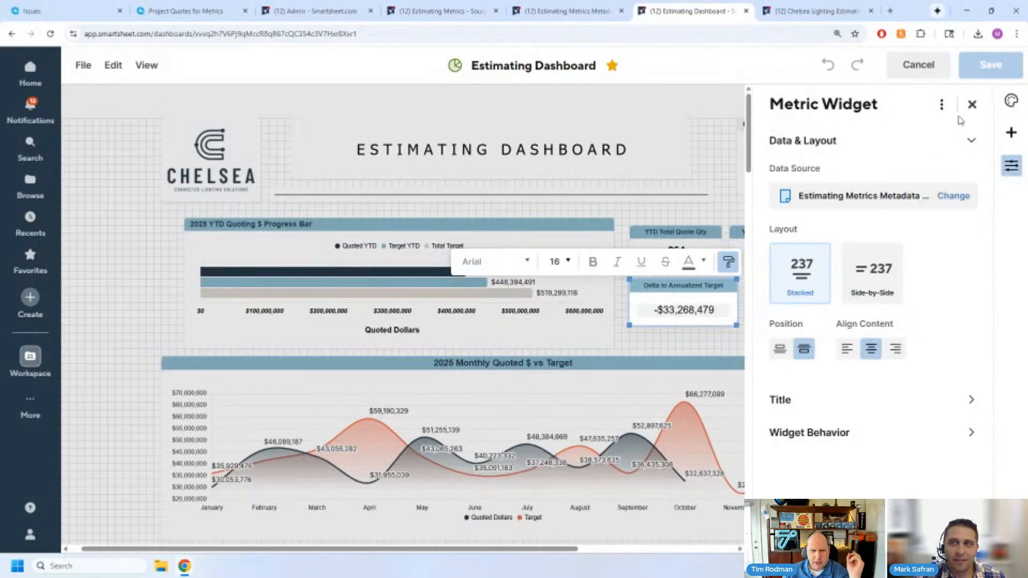
pyautogui.click(728, 265)
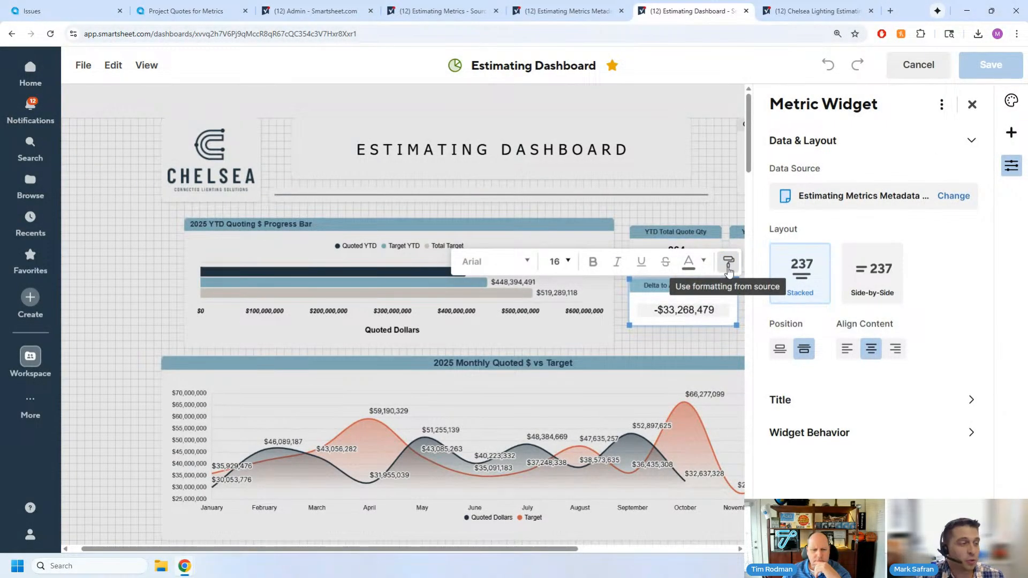
pyautogui.click(728, 267)
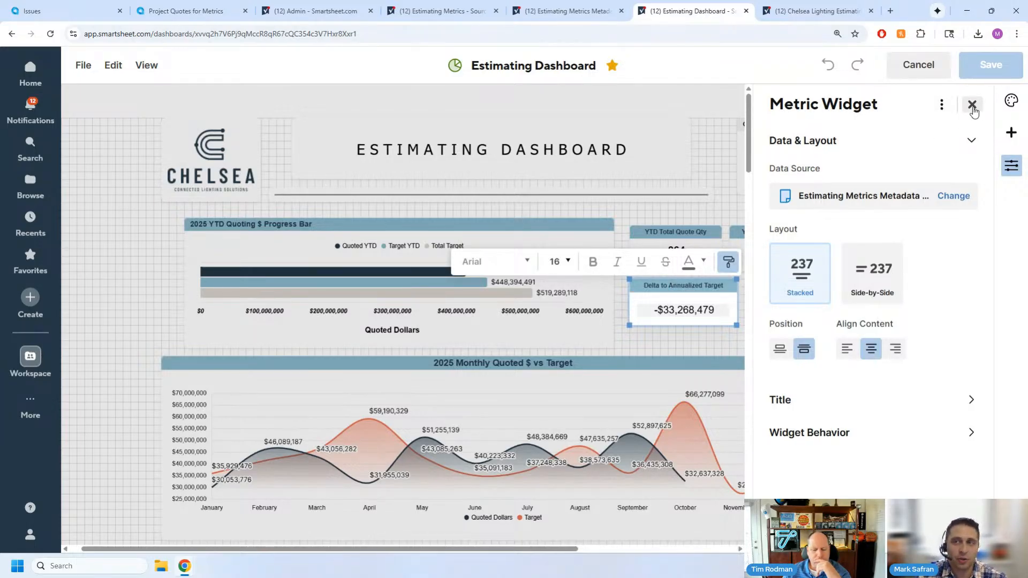
# - Enter the sample label "kjfdghsalkdjhf" above the Delta to Annualized Target value and look through its font choices
pyautogui.click(678, 308)
pyautogui.click(675, 300)
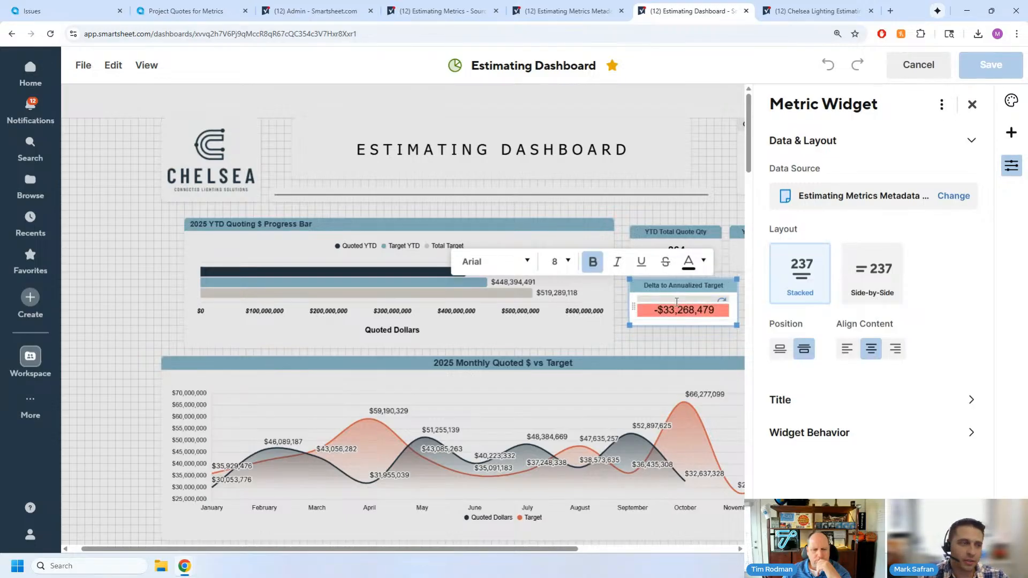
pyautogui.write('kjfdghsalkdjhf')
pyautogui.click(524, 261)
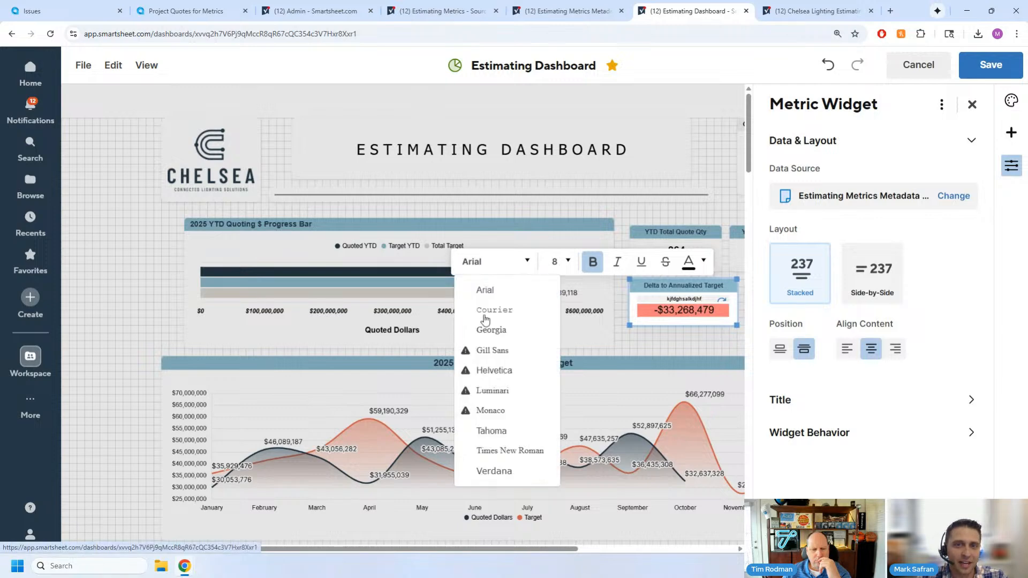
pyautogui.doubleClick(683, 299)
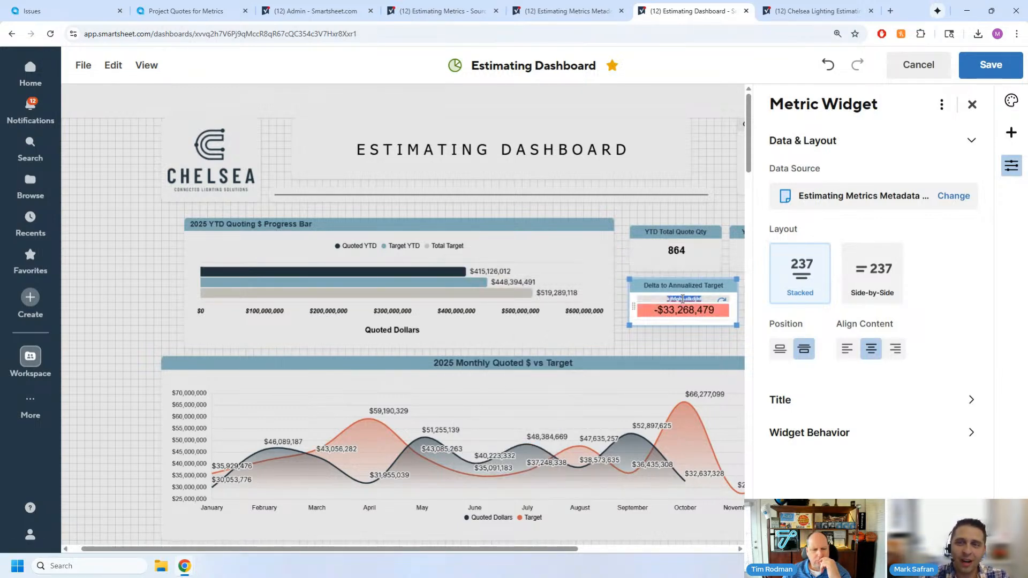
# - Leave the Estimating Dashboard's edit mode, discard the unsaved widget changes, and bring the metric tiles back into view
pyautogui.click(917, 65)
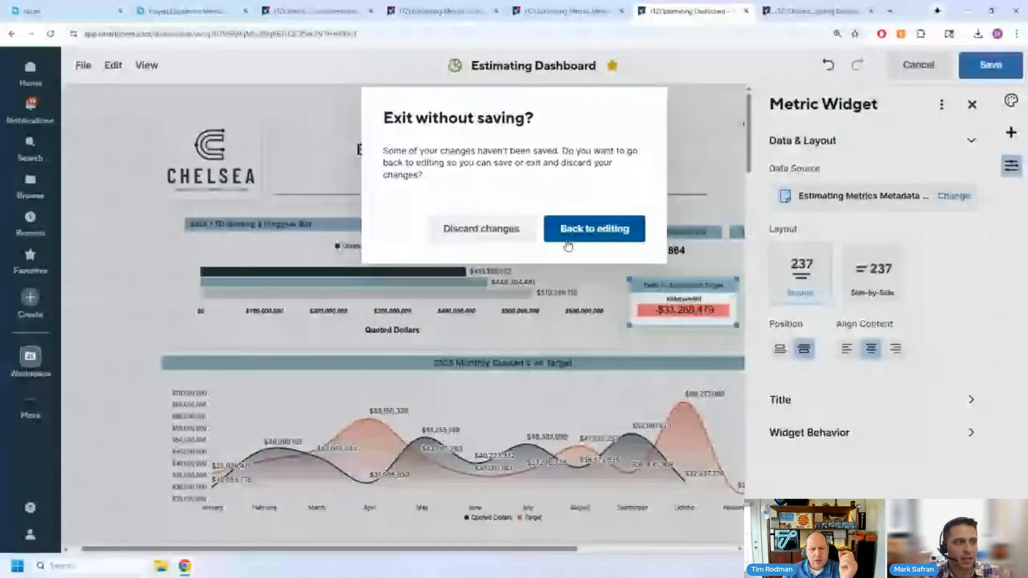
pyautogui.click(504, 235)
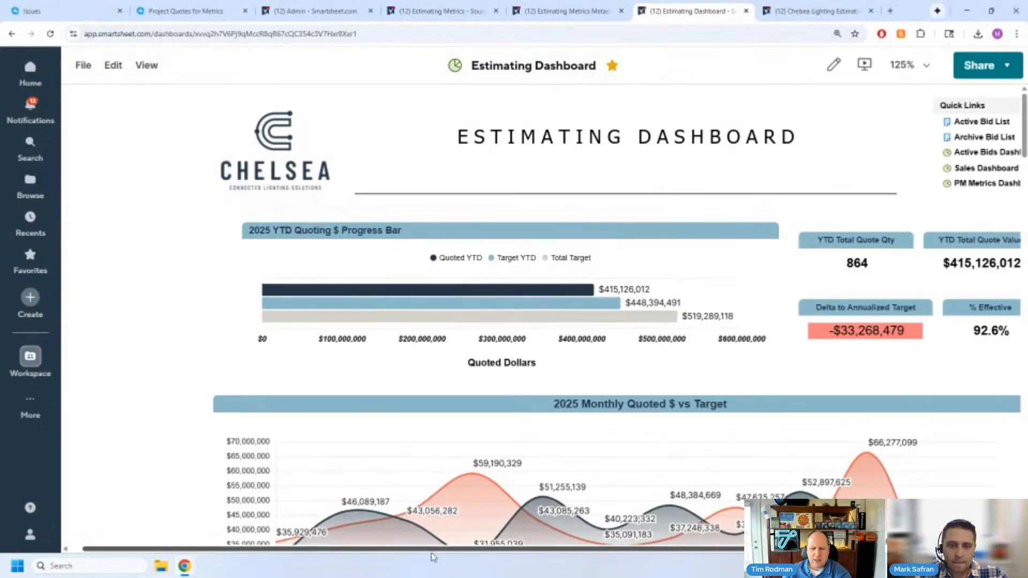
pyautogui.moveTo(450, 552); pyautogui.dragTo(512, 555)
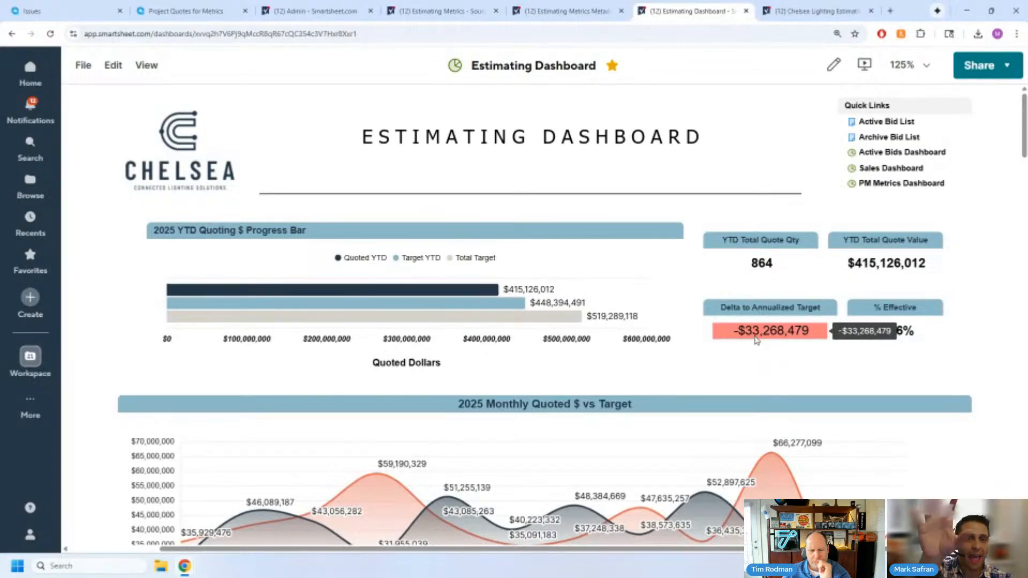
pyautogui.scroll(-1, 789, 249)
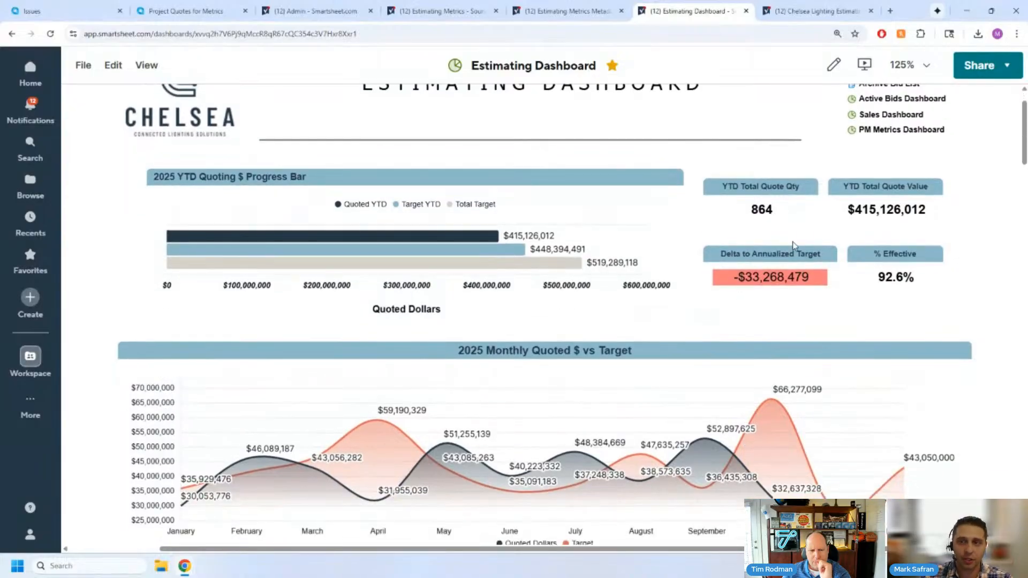
# - Look over the Estimating Dashboard's monthly quoted dollars chart and the Total Estimates by Month and Monthly Quotes by Size charts
pyautogui.scroll(-1, 781, 243)
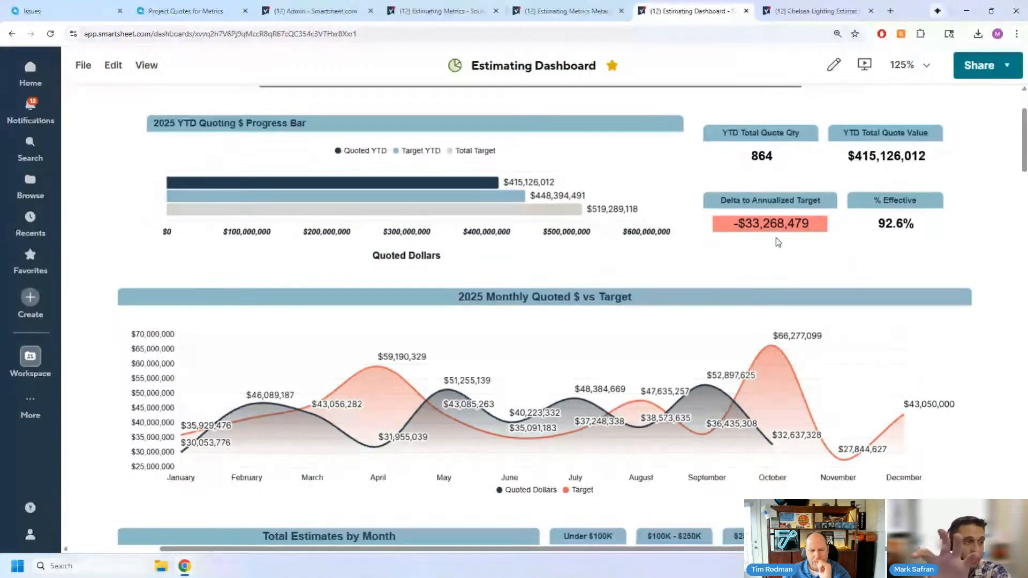
pyautogui.scroll(-4, 567, 276)
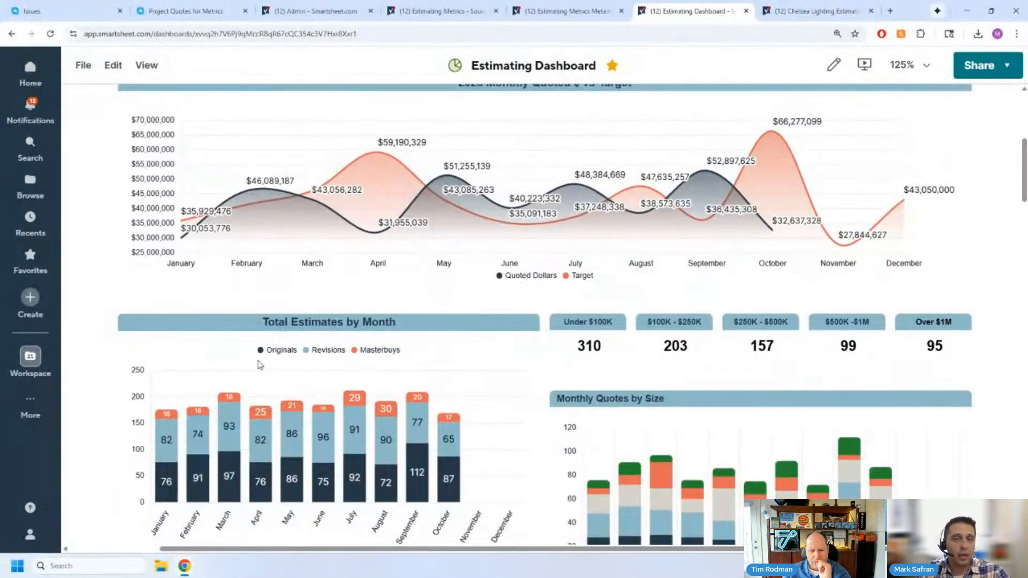
pyautogui.scroll(6, 480, 381)
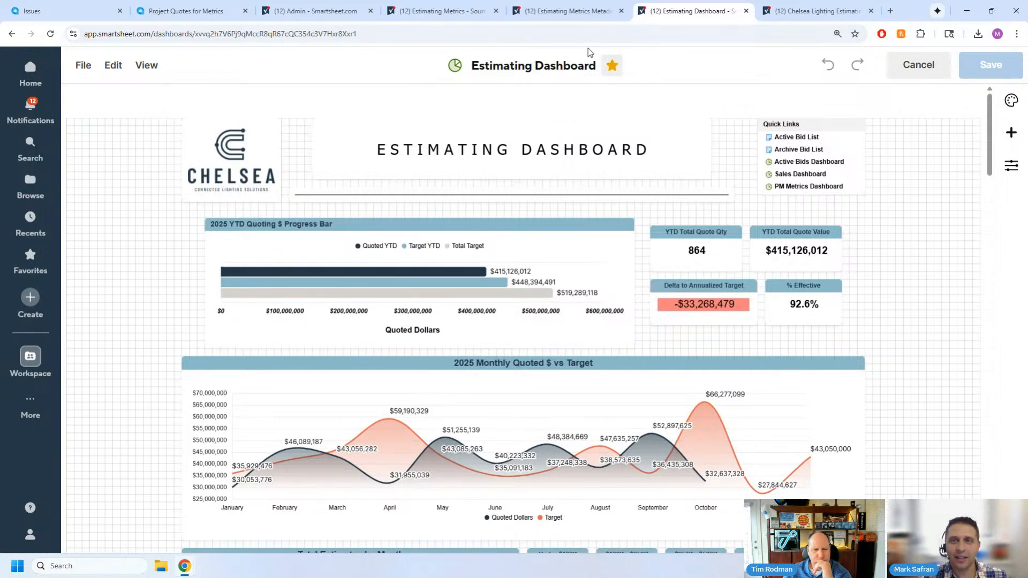
# - Look through the Estimating Metrics sheets and Acumatica's Issues dashboard, ending on the Project Quotes for Metrics inquiry
pyautogui.click(563, 13)
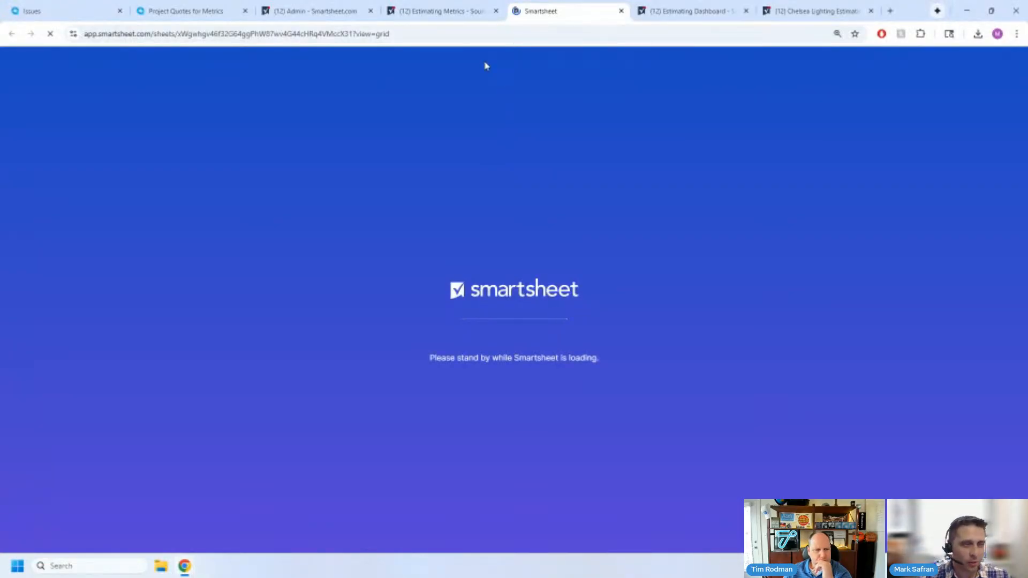
pyautogui.click(444, 11)
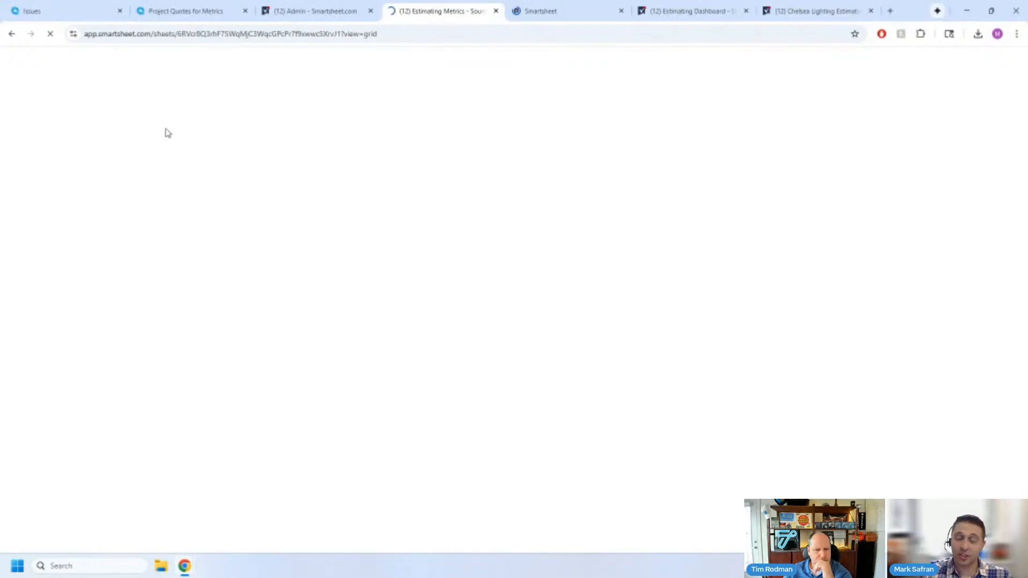
pyautogui.click(108, 10)
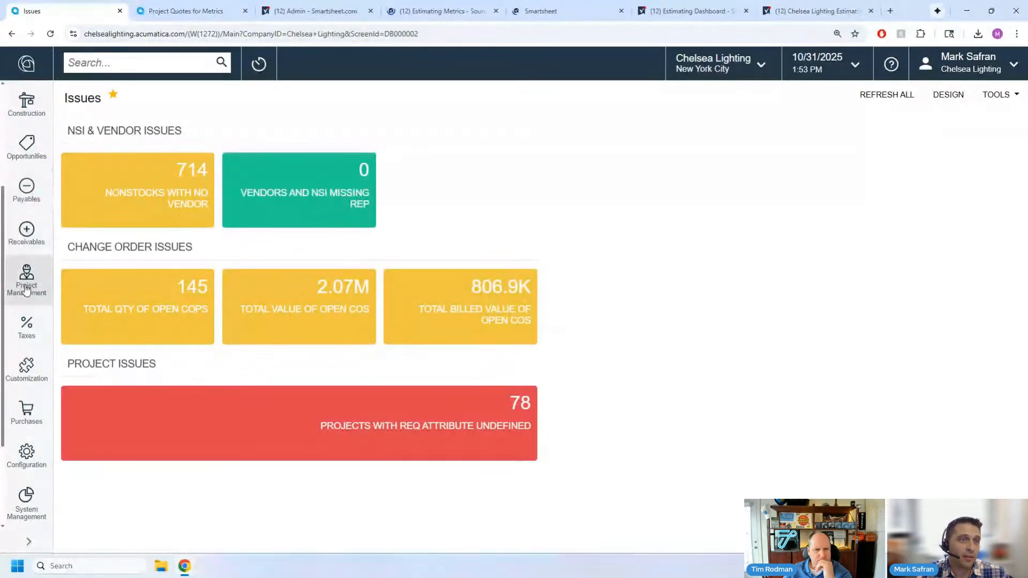
pyautogui.click(215, 13)
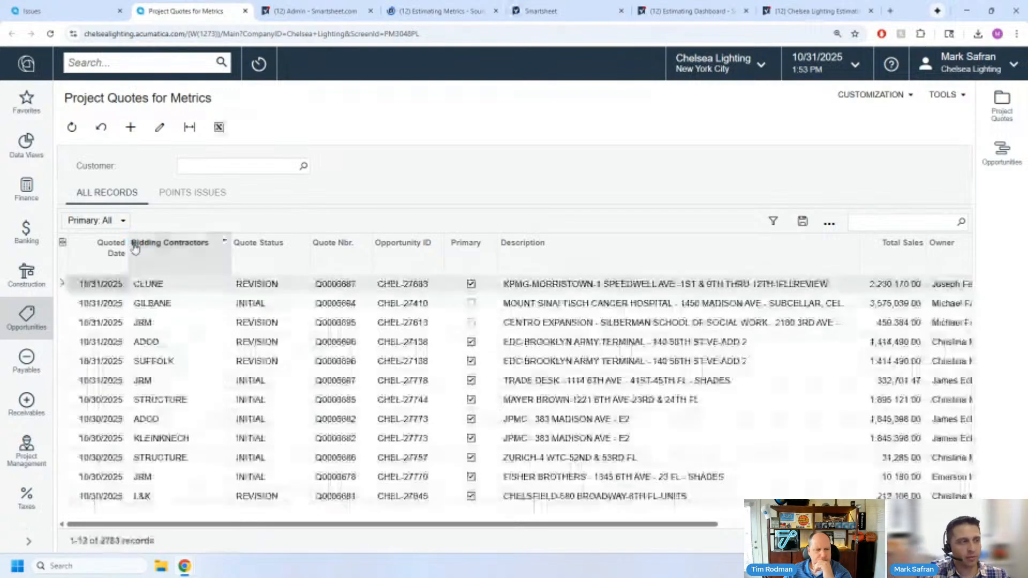
pyautogui.moveTo(489, 523); pyautogui.dragTo(321, 544)
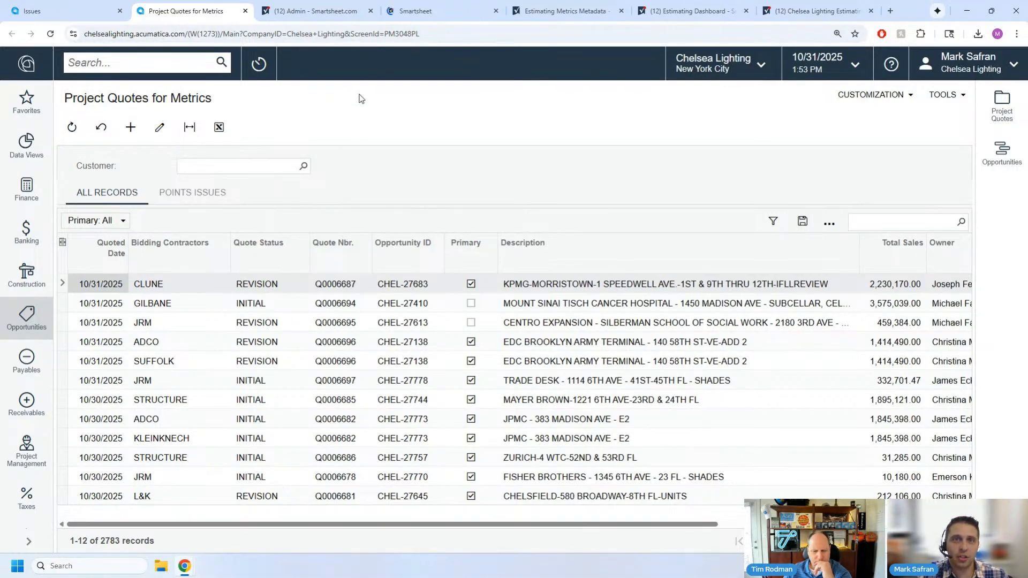
pyautogui.click(412, 11)
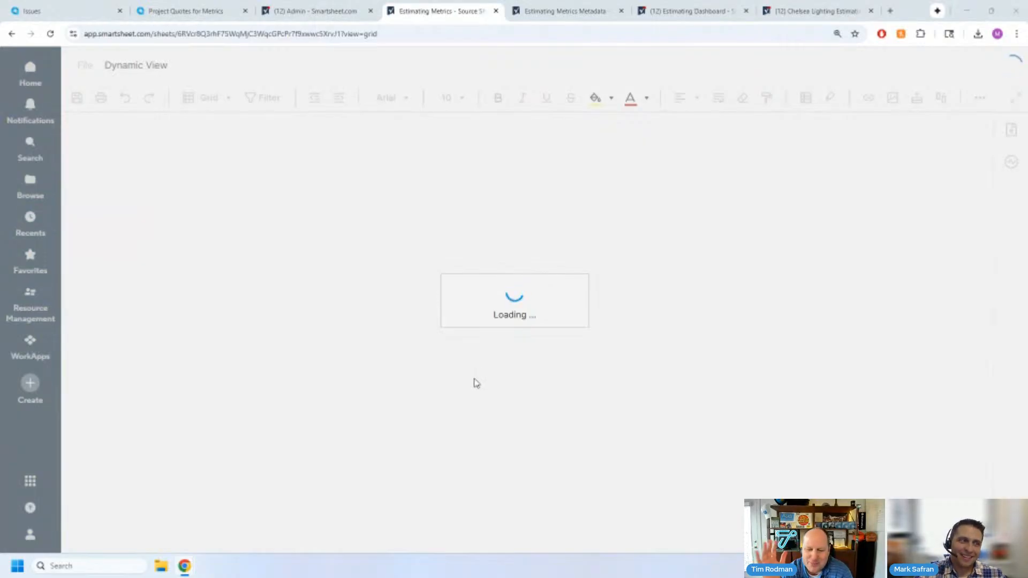
pyautogui.click(183, 12)
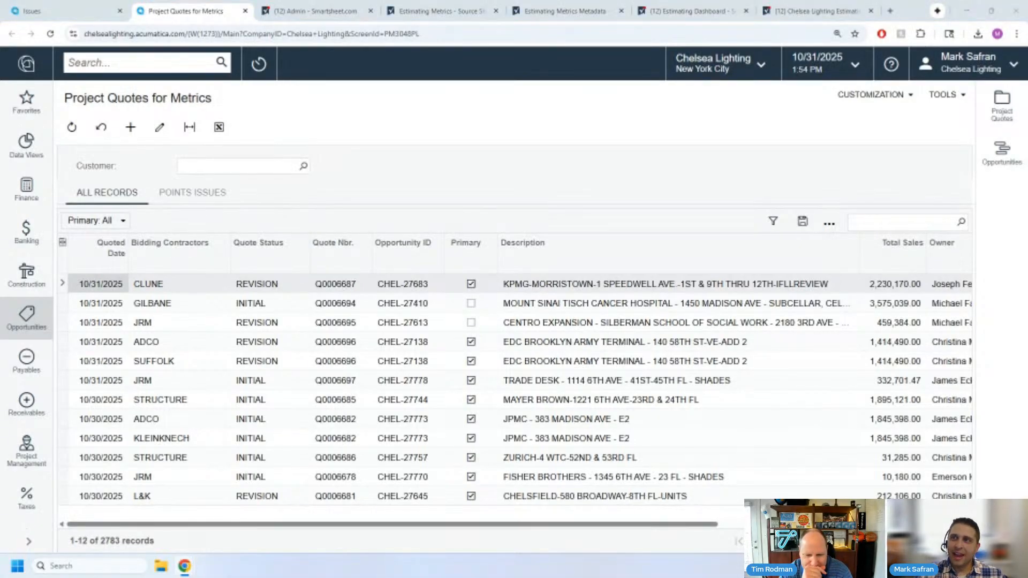
# - Bring the Power BI workspace window into view over Acumatica and select the Shipping semantic model
pyautogui.moveTo(1025, 300); pyautogui.dragTo(563, 61)
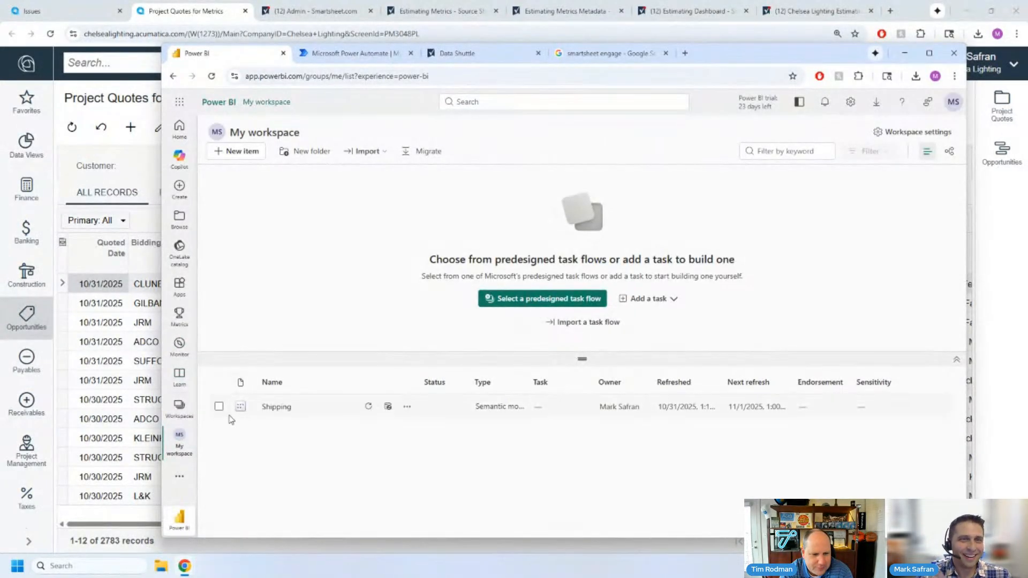
pyautogui.click(220, 407)
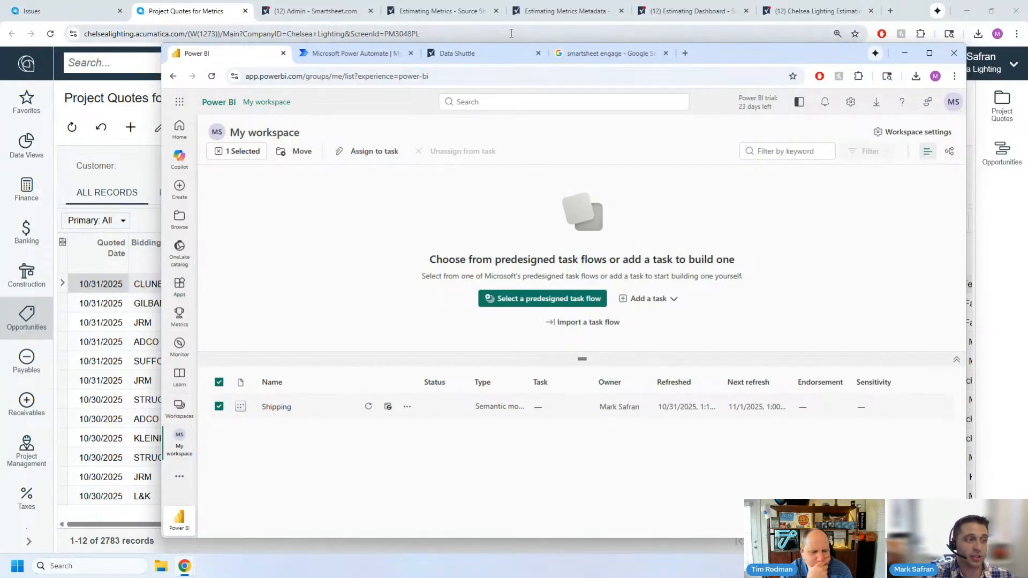
pyautogui.moveTo(737, 58); pyautogui.dragTo(1027, 70)
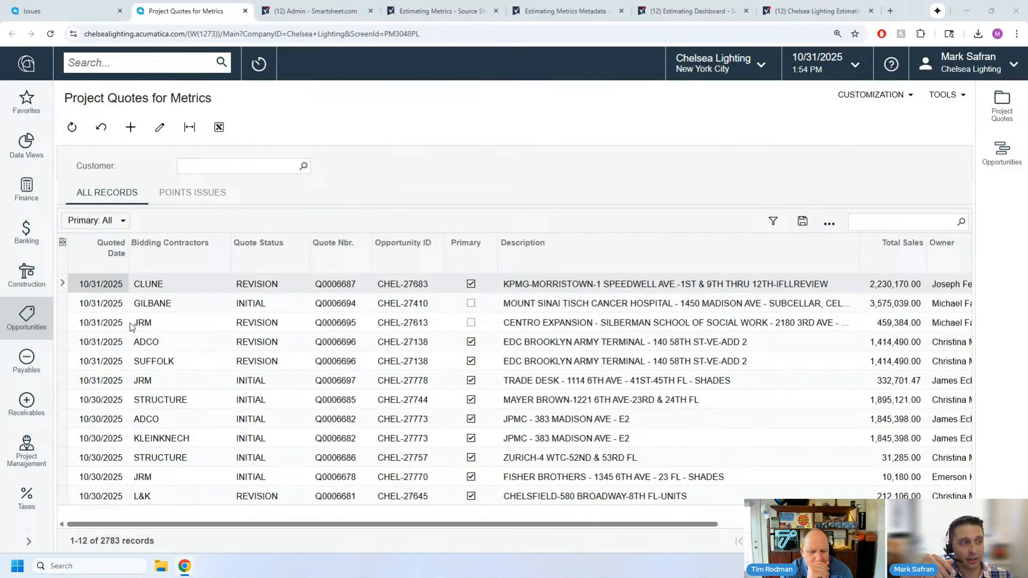
pyautogui.moveTo(1027, 66); pyautogui.dragTo(741, 65)
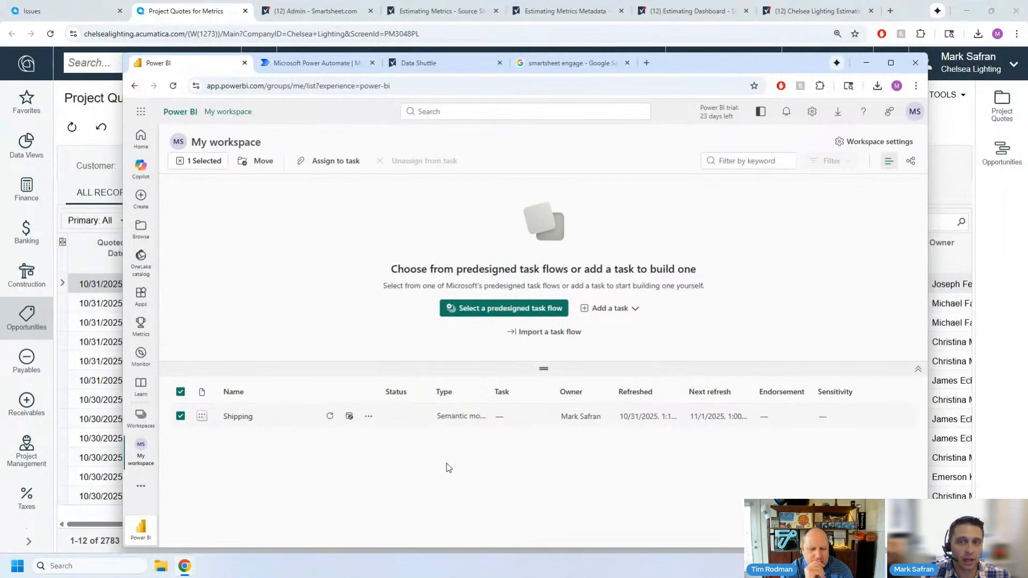
# - Widen the Refreshed column in the Power BI workspace and highlight the Shipping model's last refresh time
pyautogui.moveTo(672, 387); pyautogui.dragTo(710, 389)
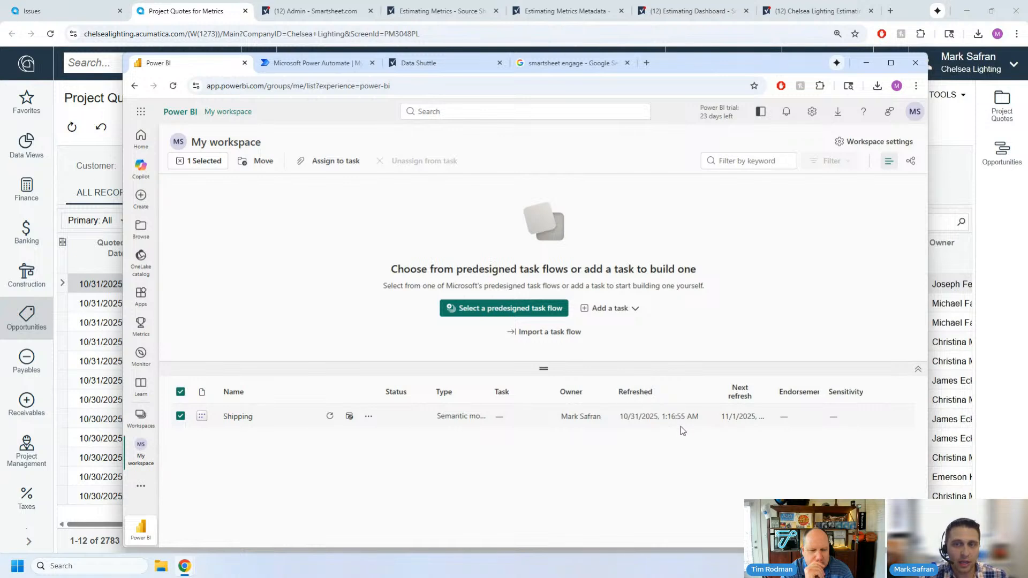
pyautogui.moveTo(665, 416); pyautogui.dragTo(700, 421)
pyautogui.click(687, 439)
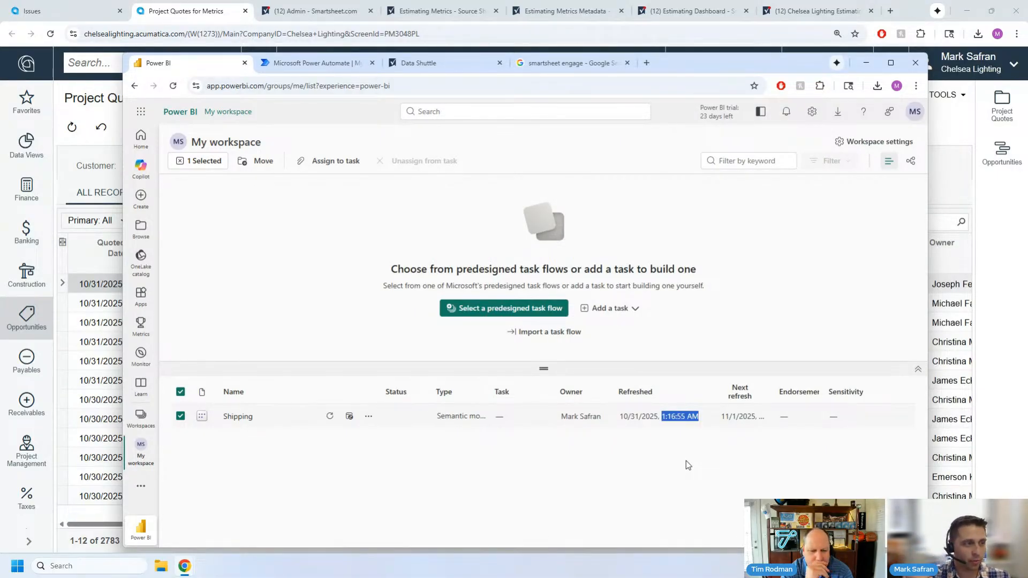
# - View the cloud flows in Power Automate and close the smartsheet engage search page
pyautogui.click(304, 63)
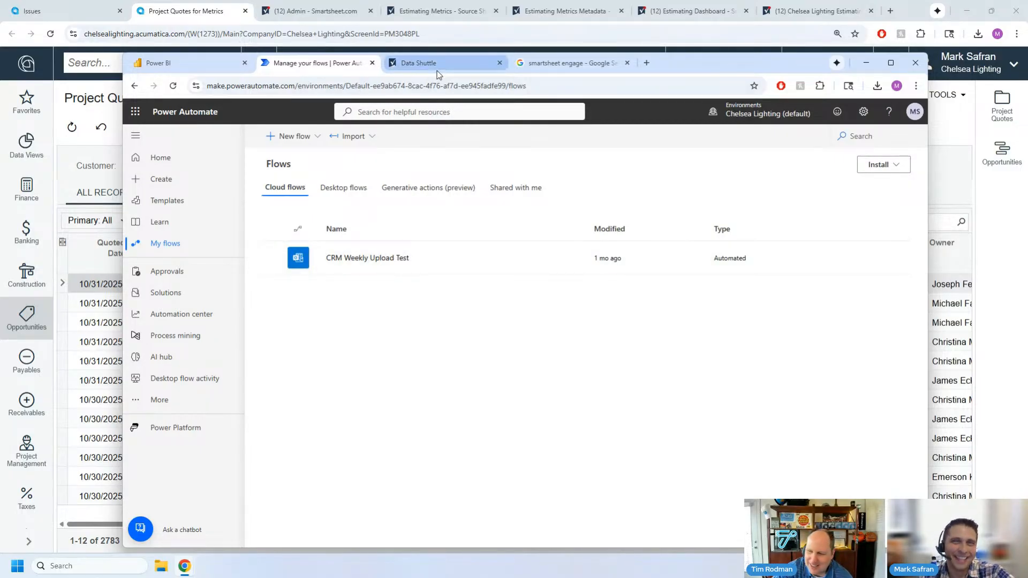
pyautogui.moveTo(438, 74)
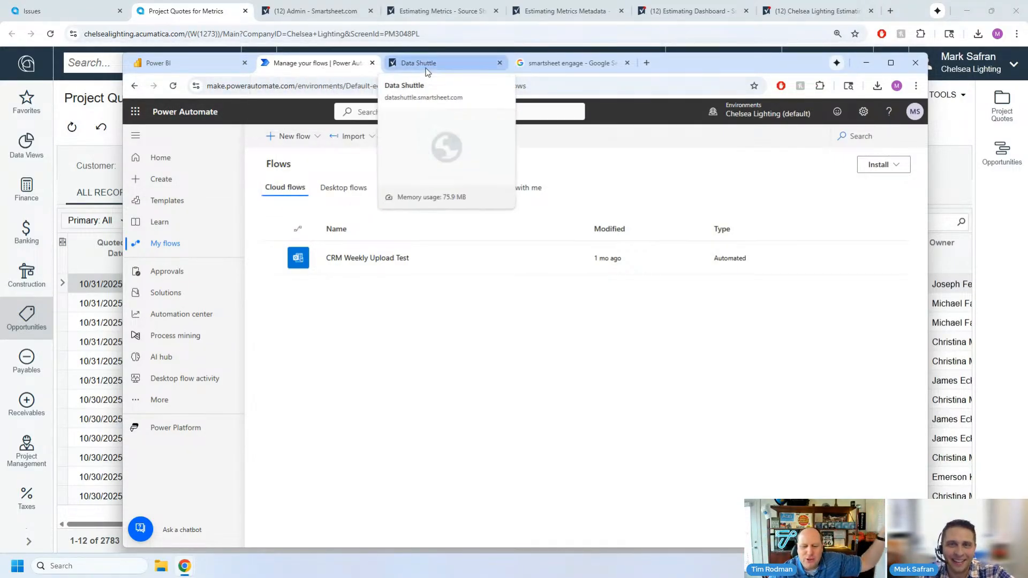
pyautogui.click(627, 63)
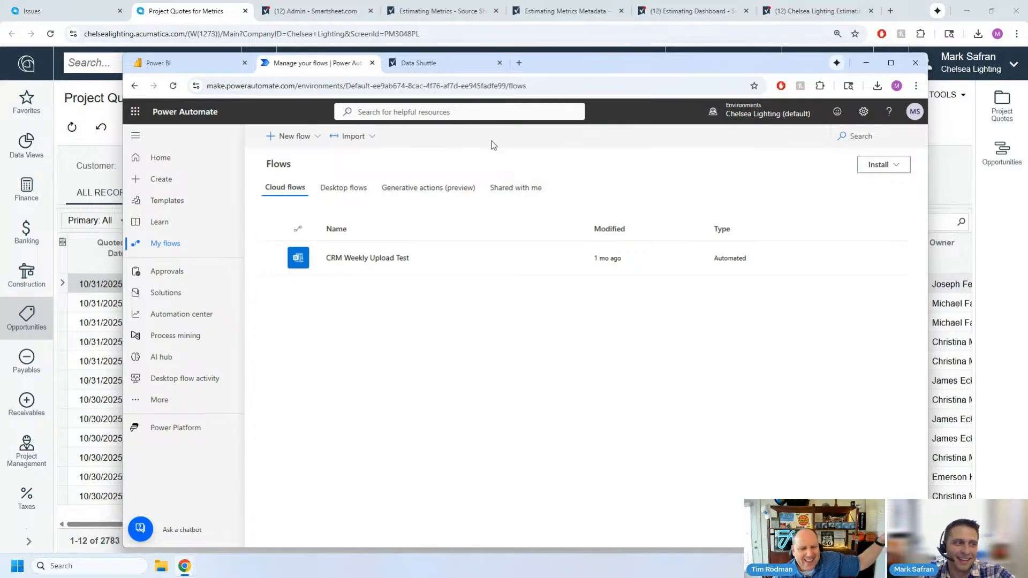
# - Switch to Data Shuttle and open the Copy of PM Shipping - ONEDRIVE TEST workflow for editing
pyautogui.click(407, 65)
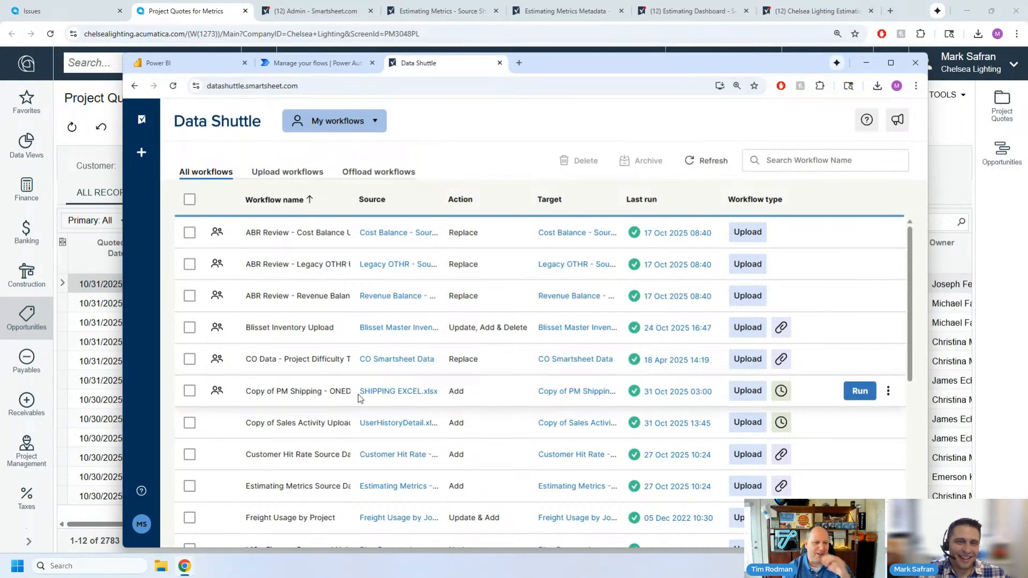
pyautogui.click(889, 391)
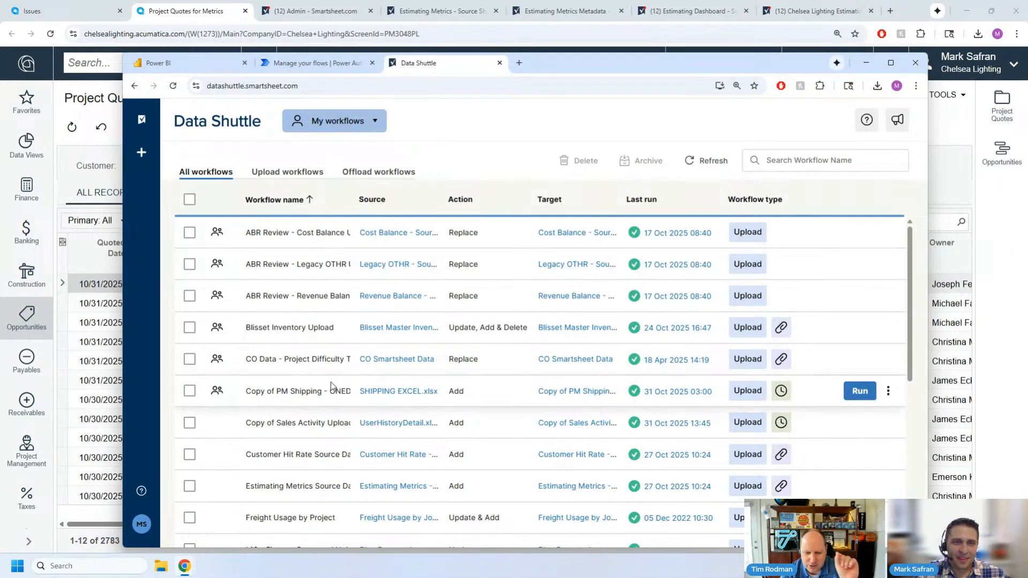
pyautogui.click(888, 391)
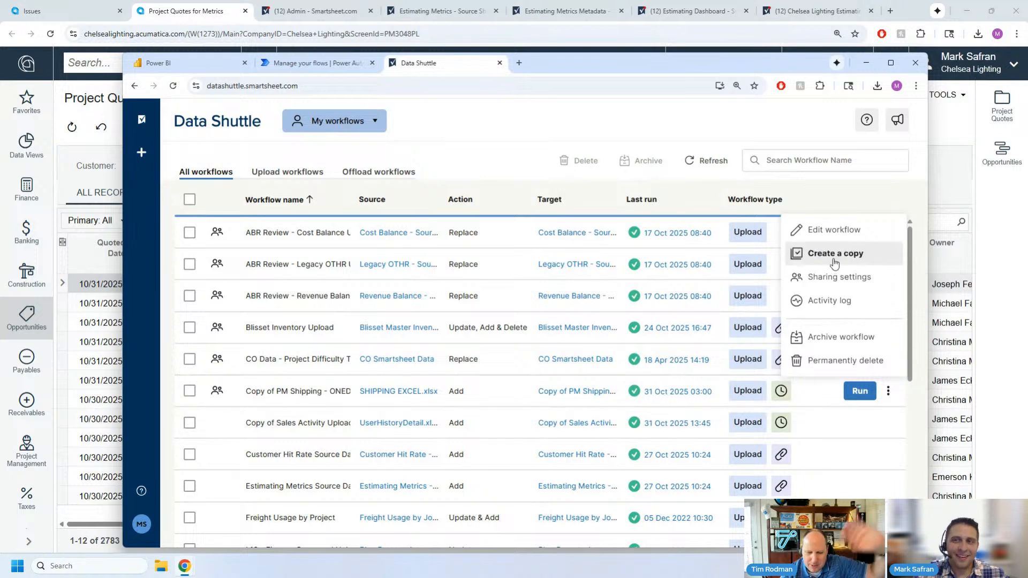
pyautogui.click(819, 231)
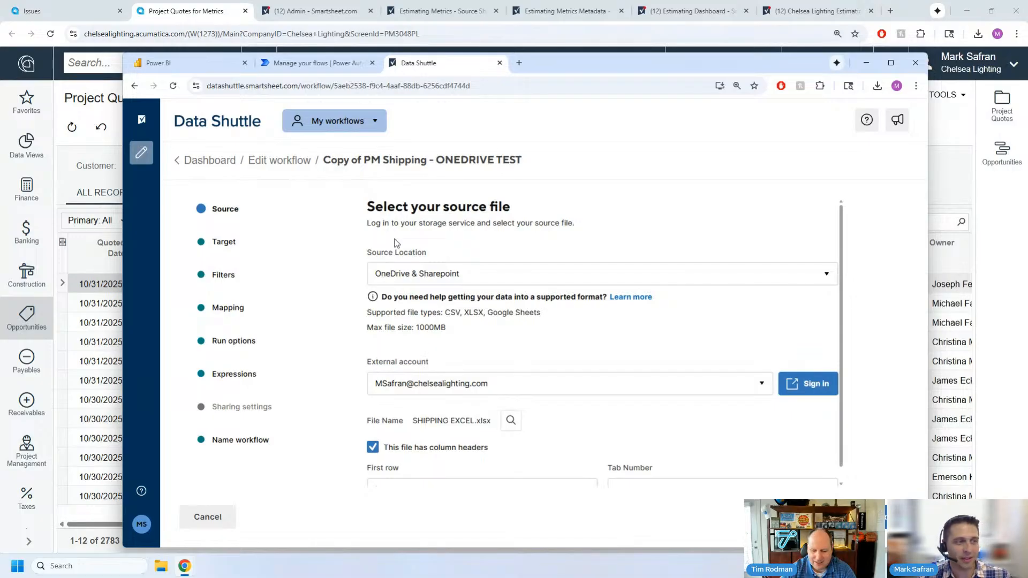
# - Examine the workflow's available source locations and the SHIPPING EXCEL.xlsx file settings without changing them
pyautogui.click(426, 274)
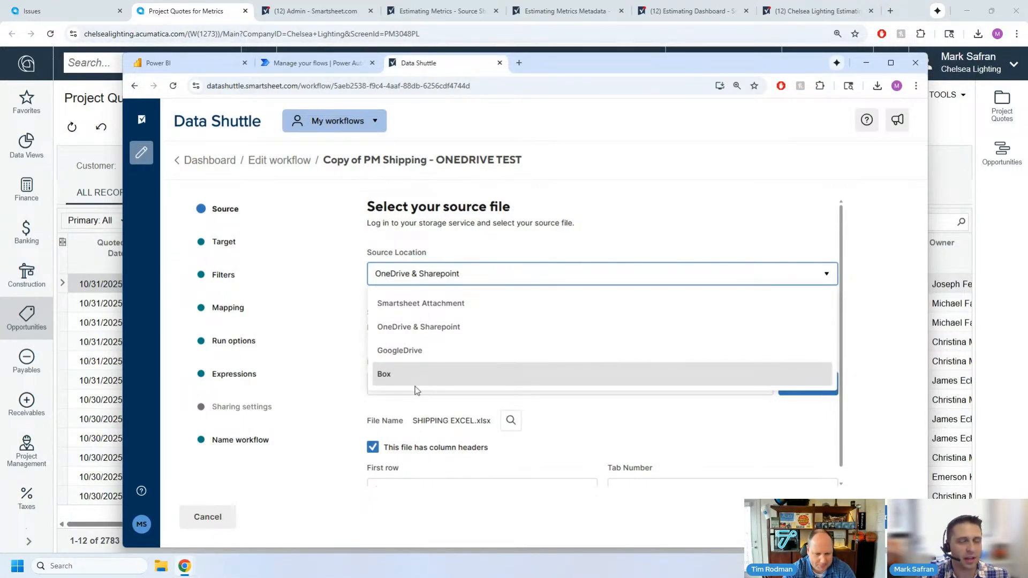
pyautogui.click(546, 222)
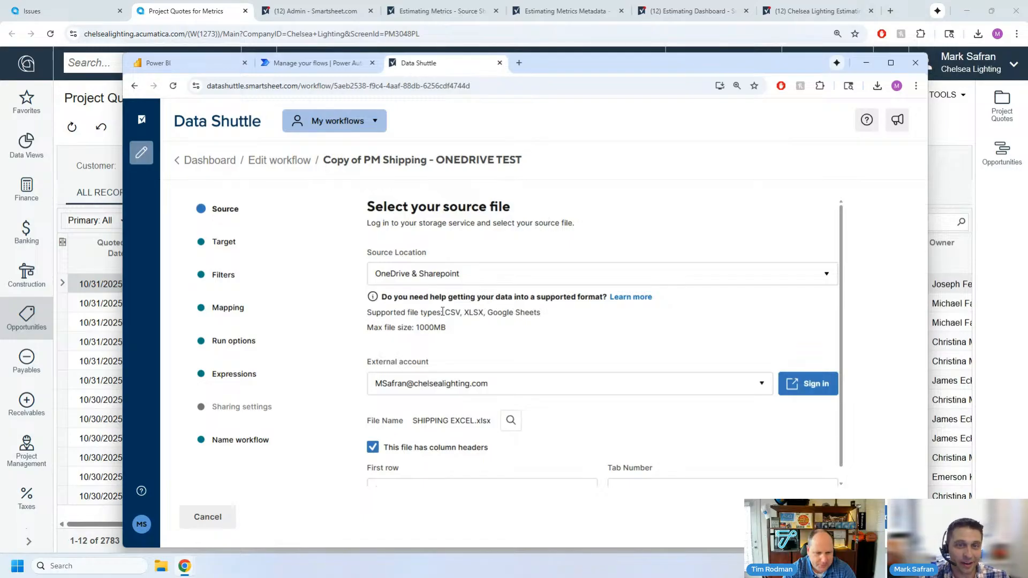
pyautogui.scroll(-1, 407, 364)
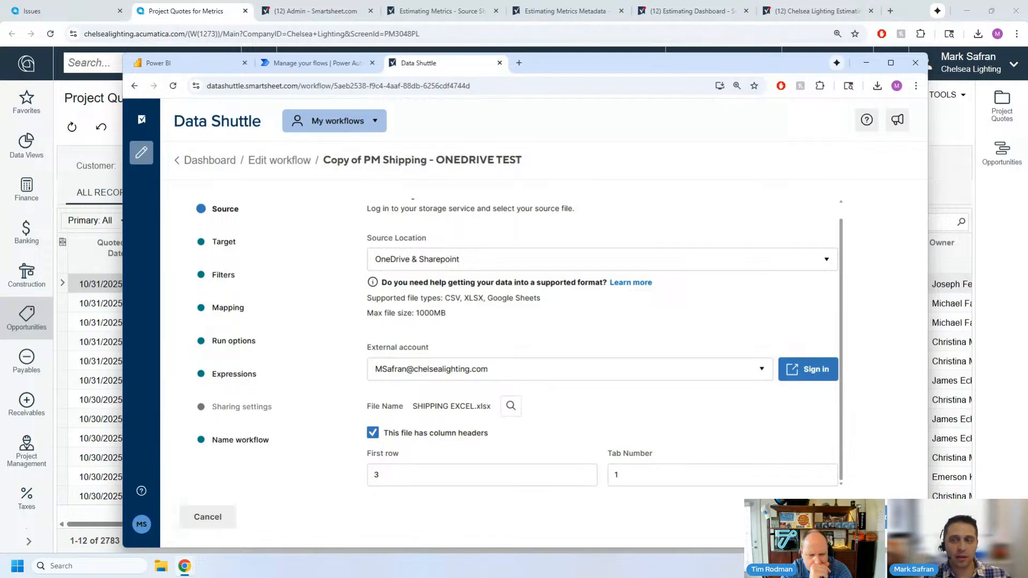
# - Continue to the workflow's target settings and choose merging data into the target based on a key column value
pyautogui.click(813, 517)
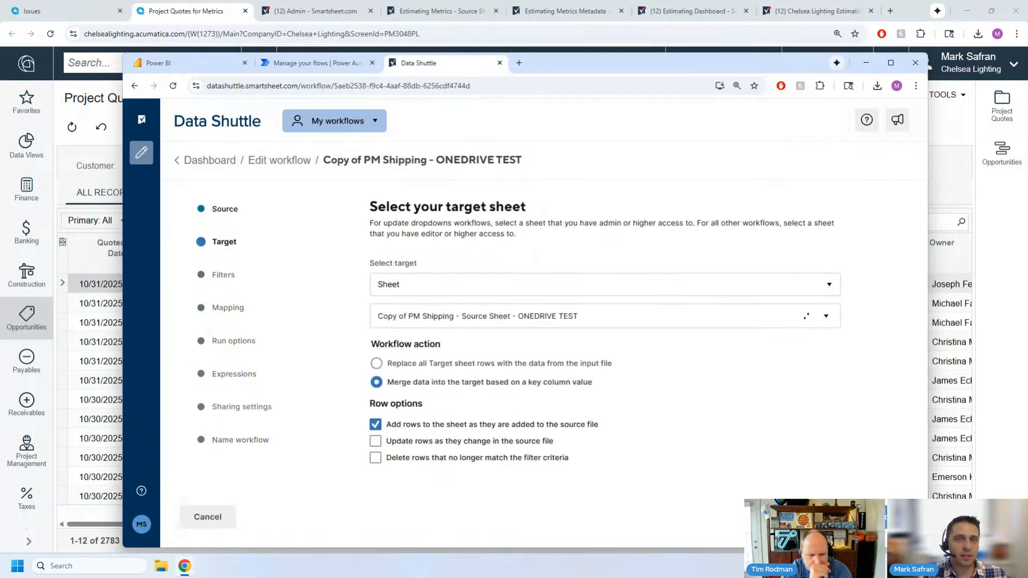
pyautogui.click(526, 383)
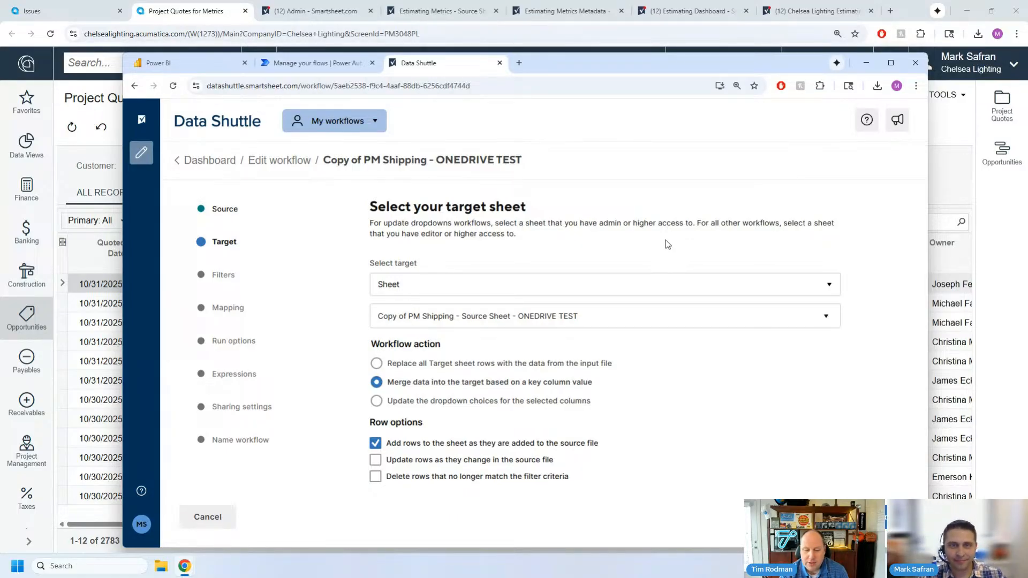
pyautogui.moveTo(579, 59); pyautogui.dragTo(575, 37)
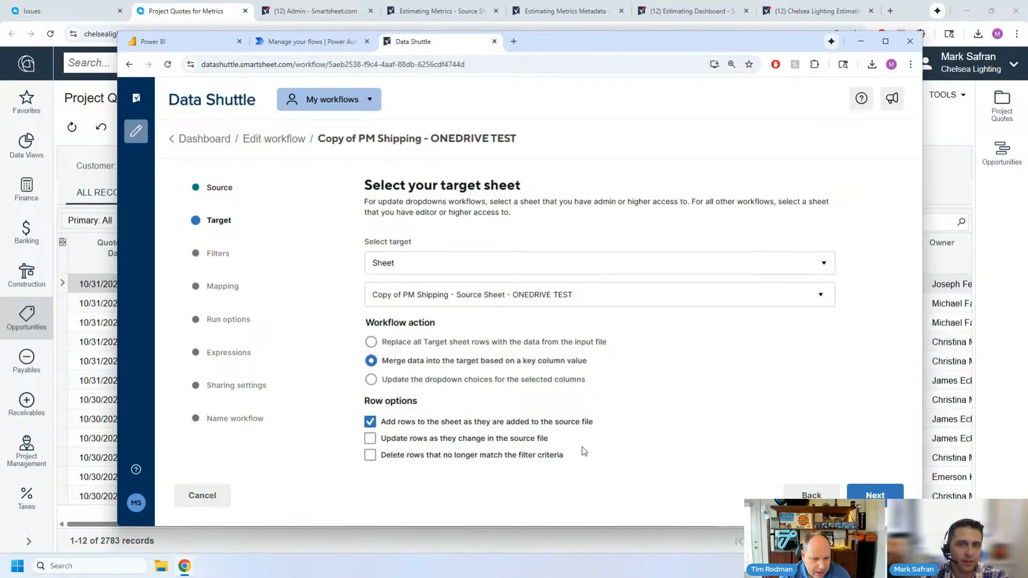
# - Examine the Unique Identifier Column in the workflow's field mapping and return to the merge action in the target settings
pyautogui.click(228, 293)
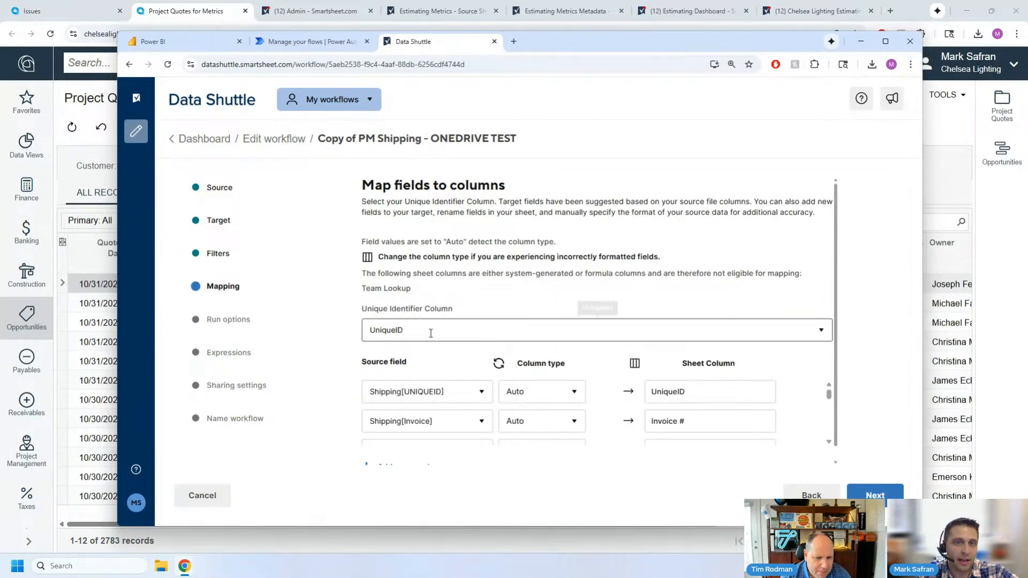
pyautogui.moveTo(364, 309); pyautogui.dragTo(456, 310)
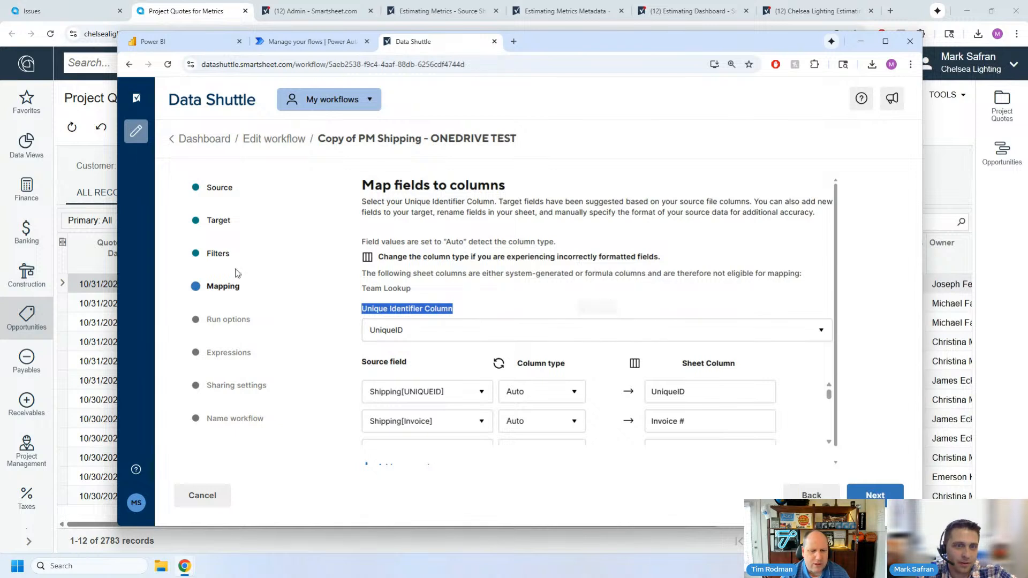
pyautogui.click(219, 227)
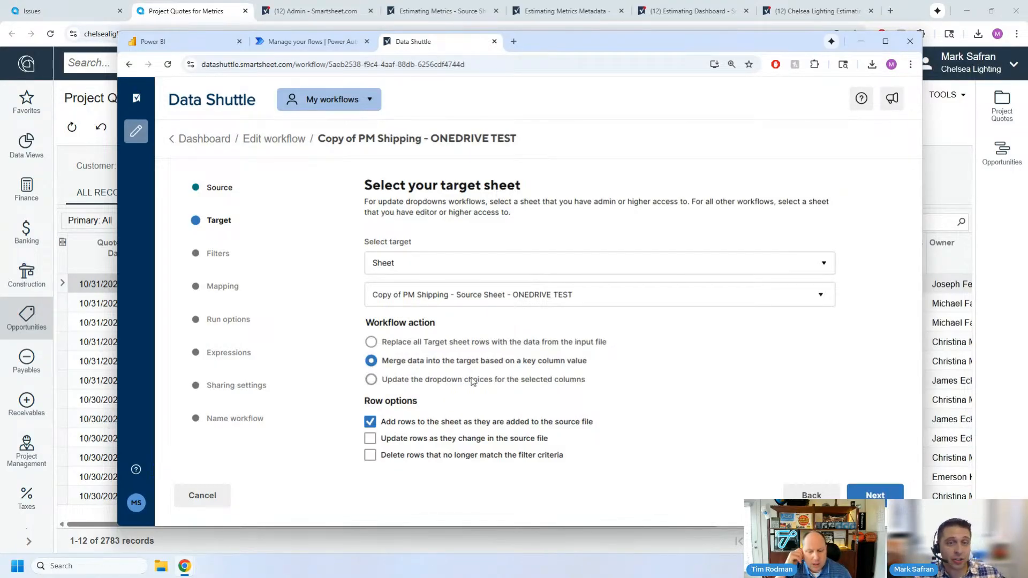
pyautogui.click(435, 365)
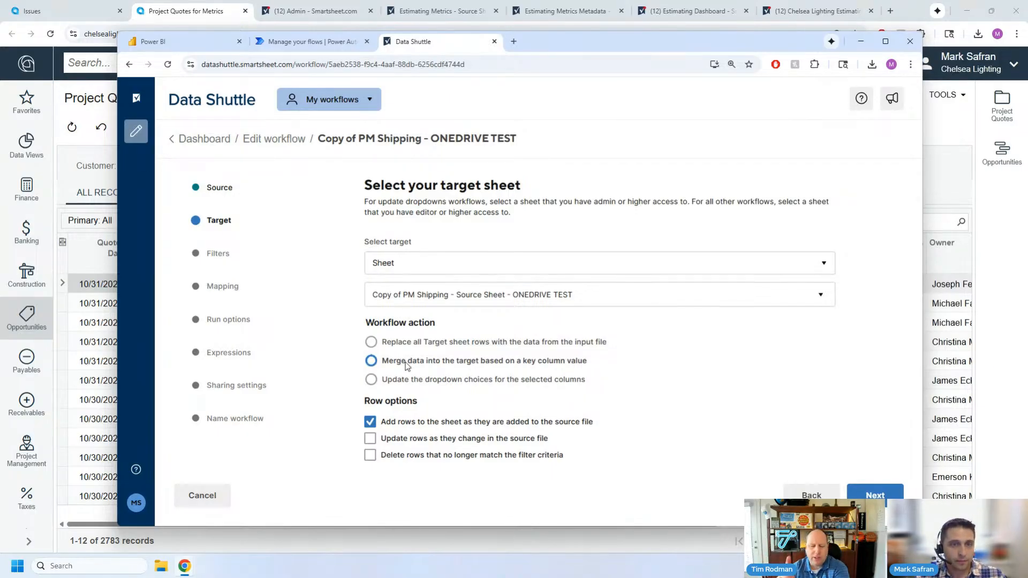
pyautogui.moveTo(540, 45); pyautogui.dragTo(1027, 60)
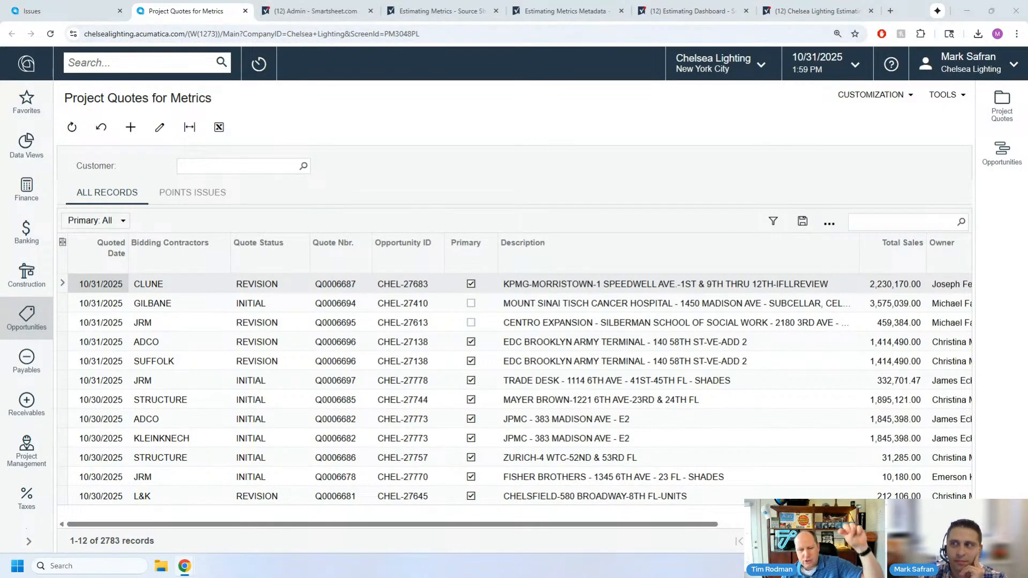
pyautogui.moveTo(1027, 54); pyautogui.dragTo(583, 59)
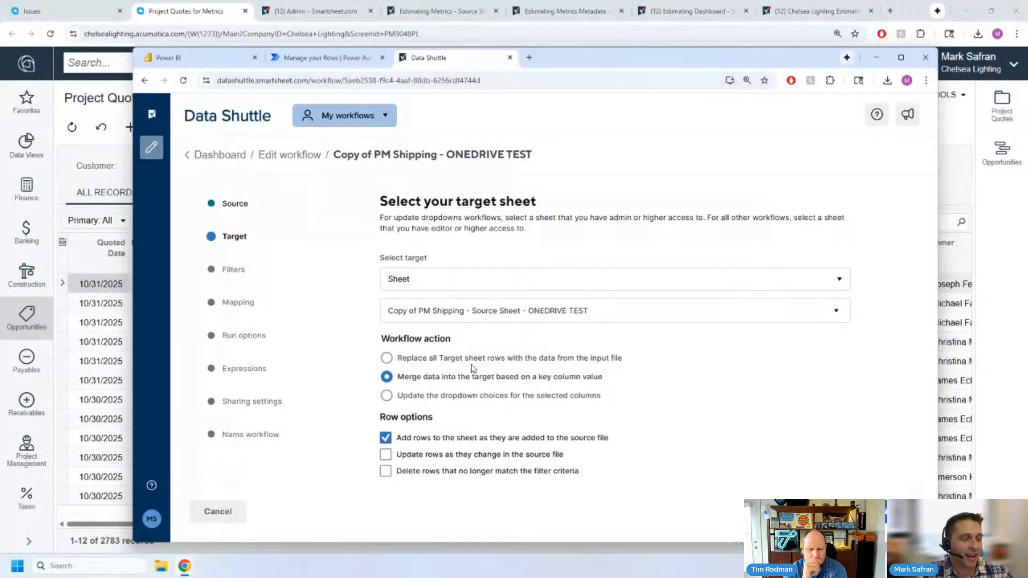
# - Examine the merge action based on a key column value in the target settings and open the workflow's filter settings
pyautogui.click(493, 378)
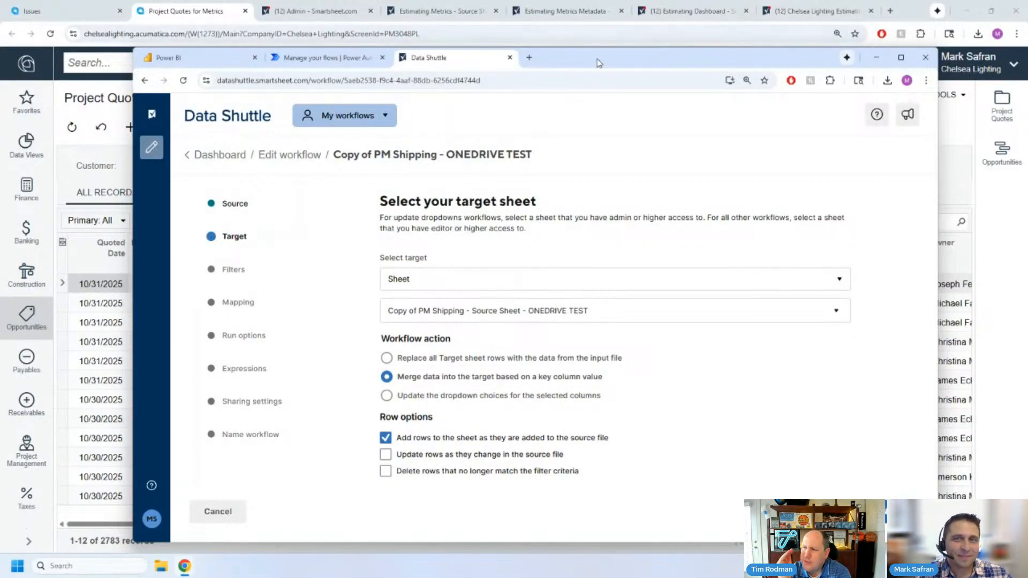
pyautogui.moveTo(589, 64); pyautogui.dragTo(583, 72)
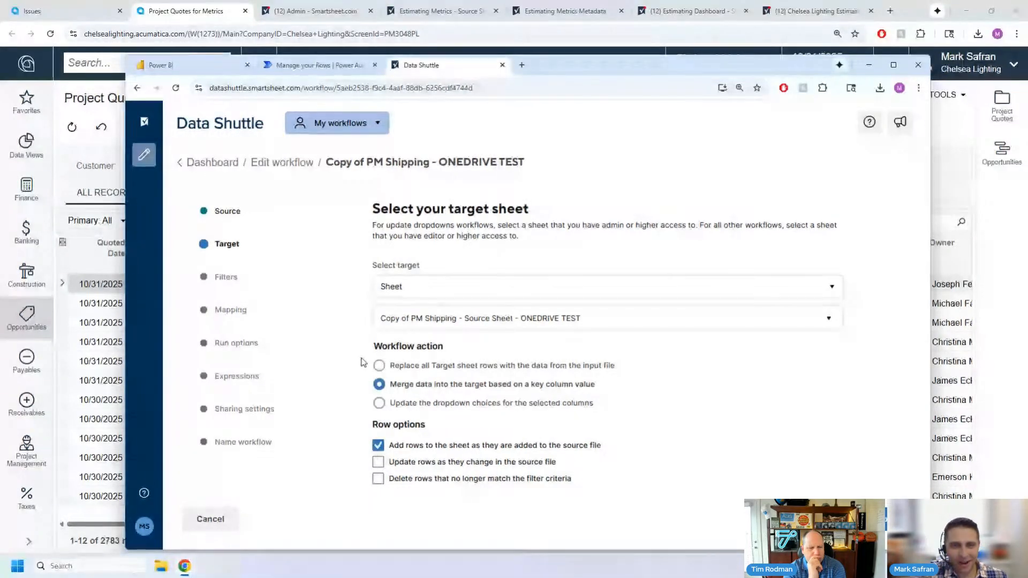
pyautogui.click(404, 387)
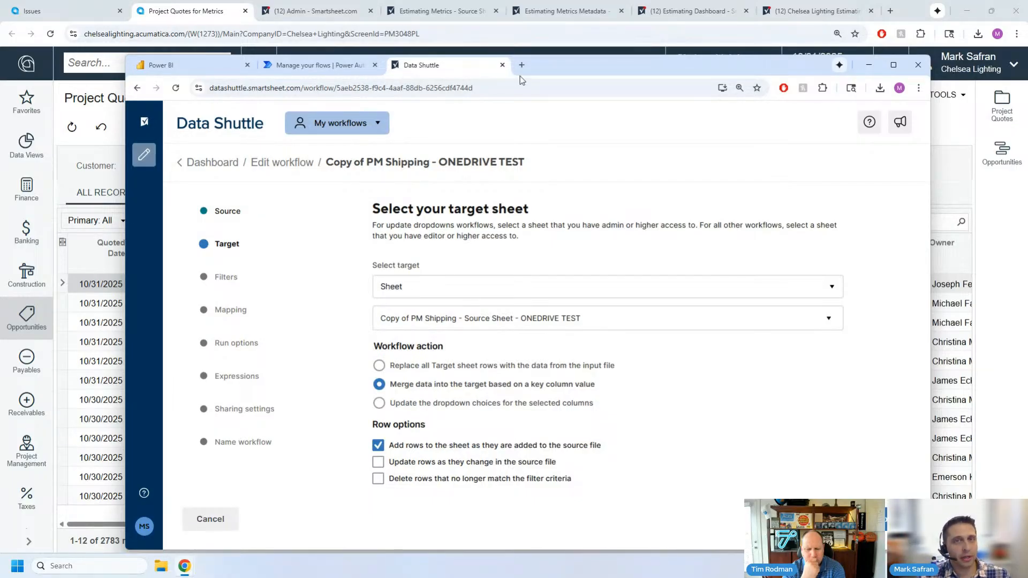
pyautogui.moveTo(558, 65); pyautogui.dragTo(557, 59)
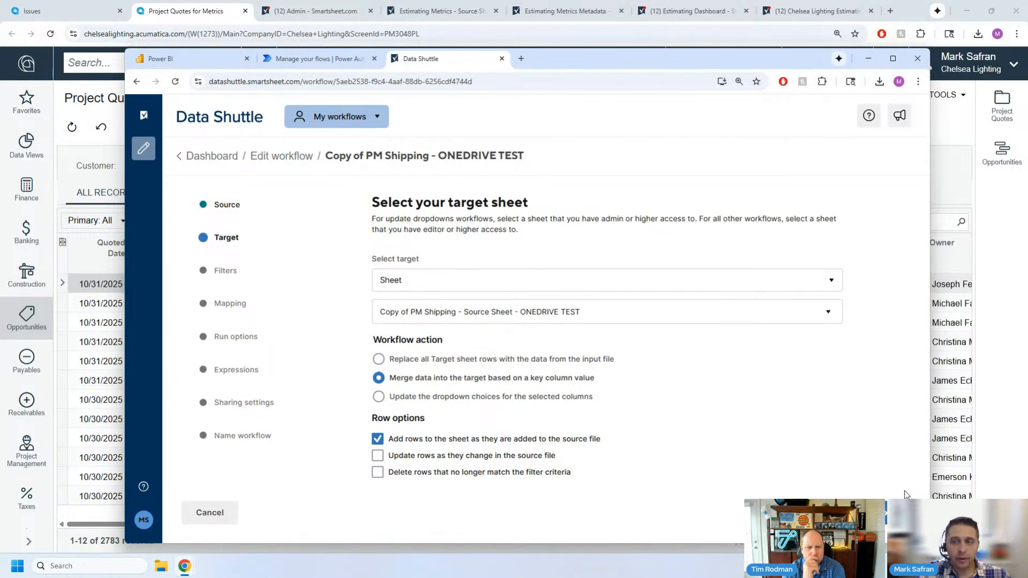
pyautogui.click(221, 274)
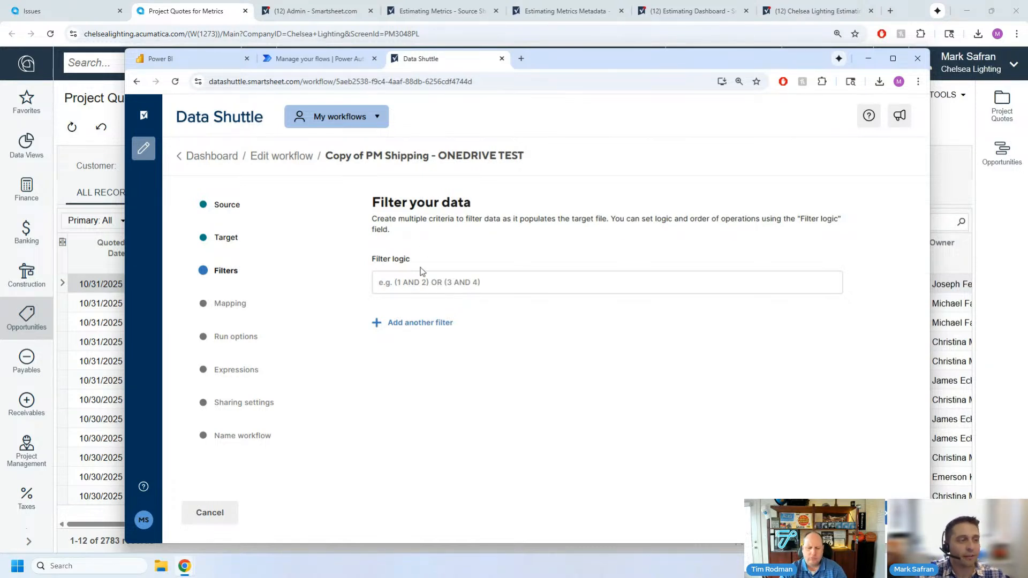
# - Examine the workflow's mapping of Shipping source fields to sheet columns, from the UniqueID row through to the final row
pyautogui.click(231, 304)
pyautogui.scroll(-1, 662, 267)
pyautogui.scroll(-2, 641, 406)
pyautogui.scroll(2, 640, 426)
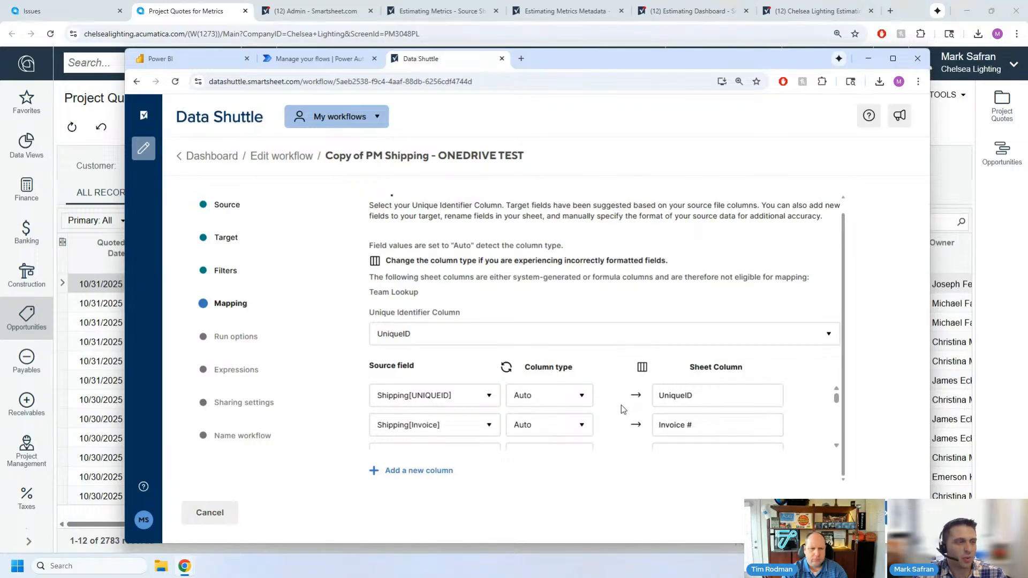
pyautogui.scroll(-2, 622, 410)
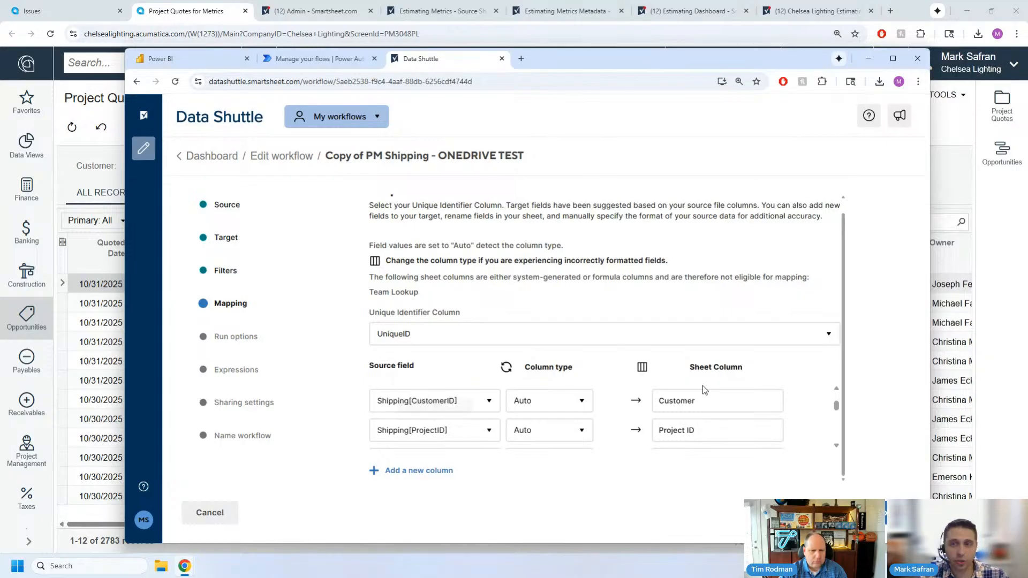
pyautogui.scroll(-3, 717, 416)
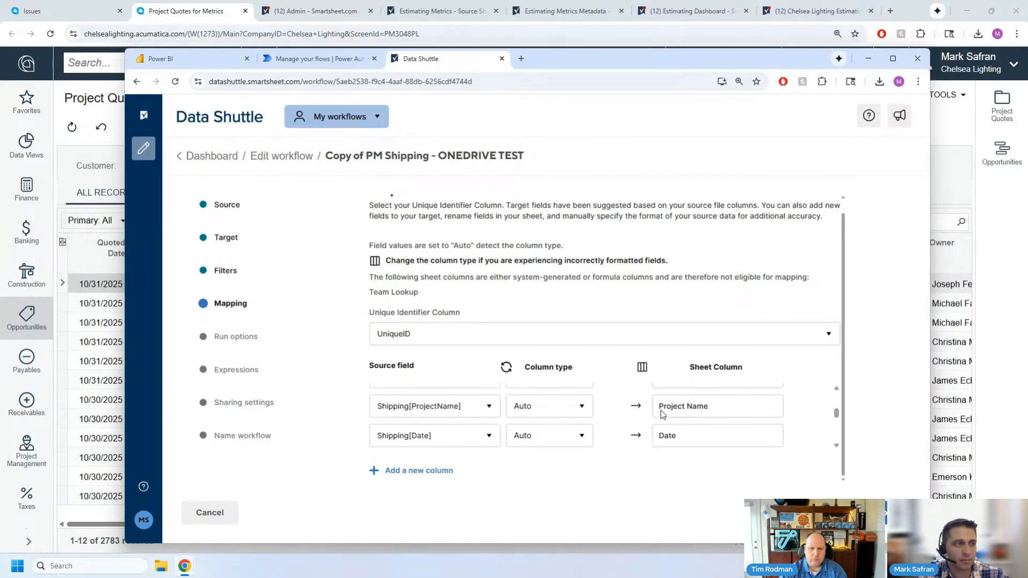
pyautogui.scroll(-5, 629, 417)
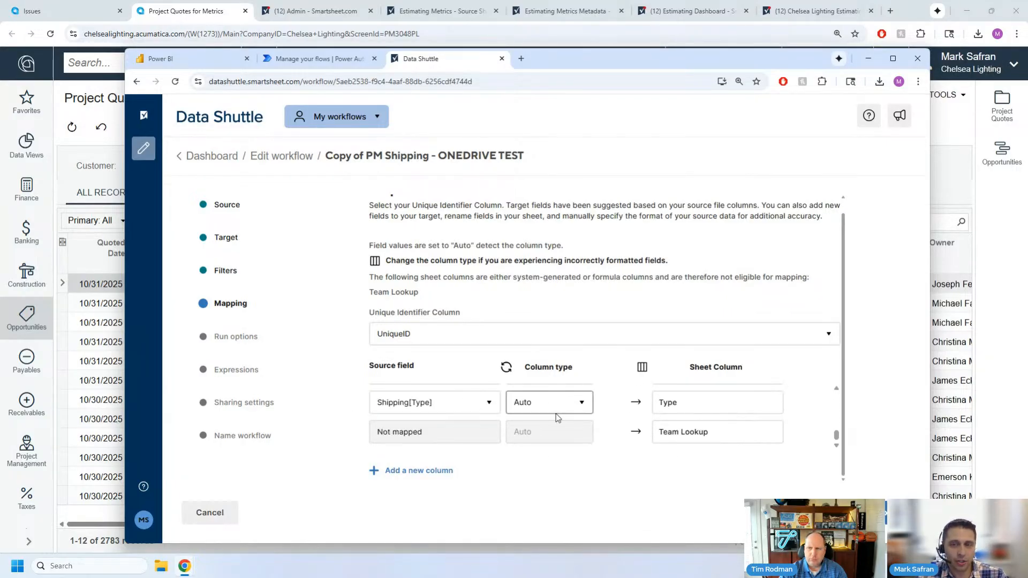
# - Examine the workflow's run schedule and input expressions, and exit the workflow creator without saving
pyautogui.click(227, 336)
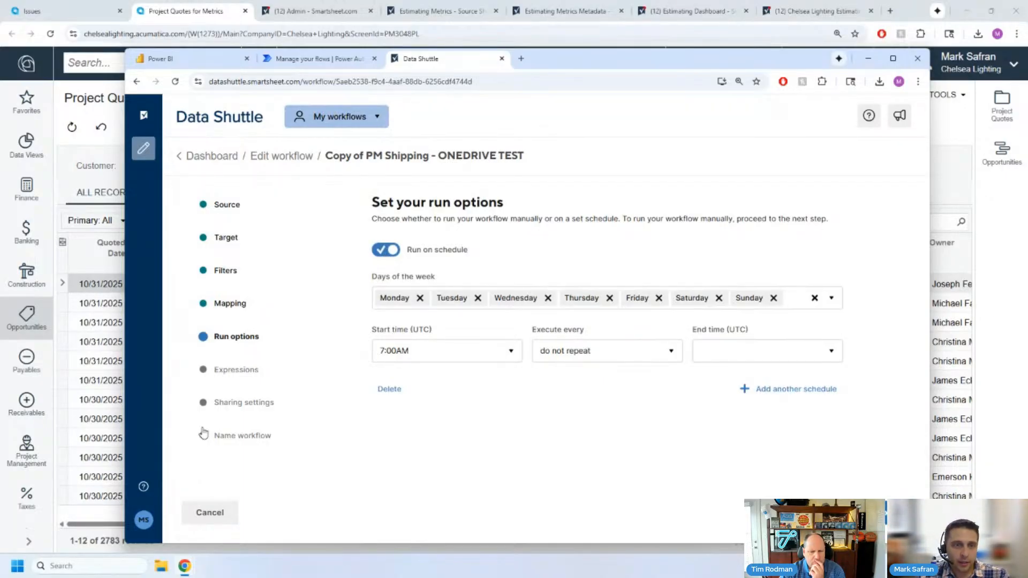
pyautogui.click(236, 370)
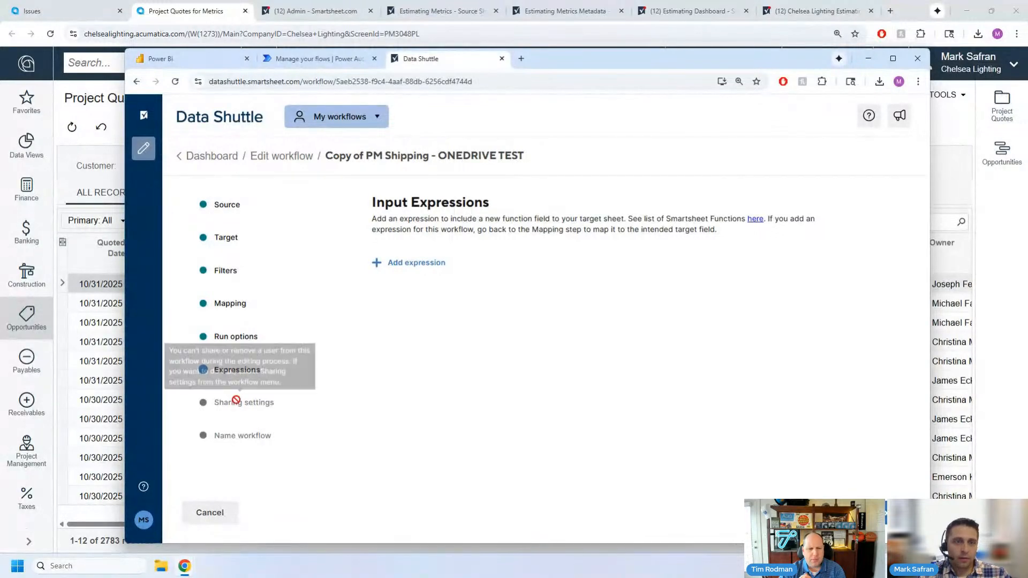
pyautogui.click(240, 340)
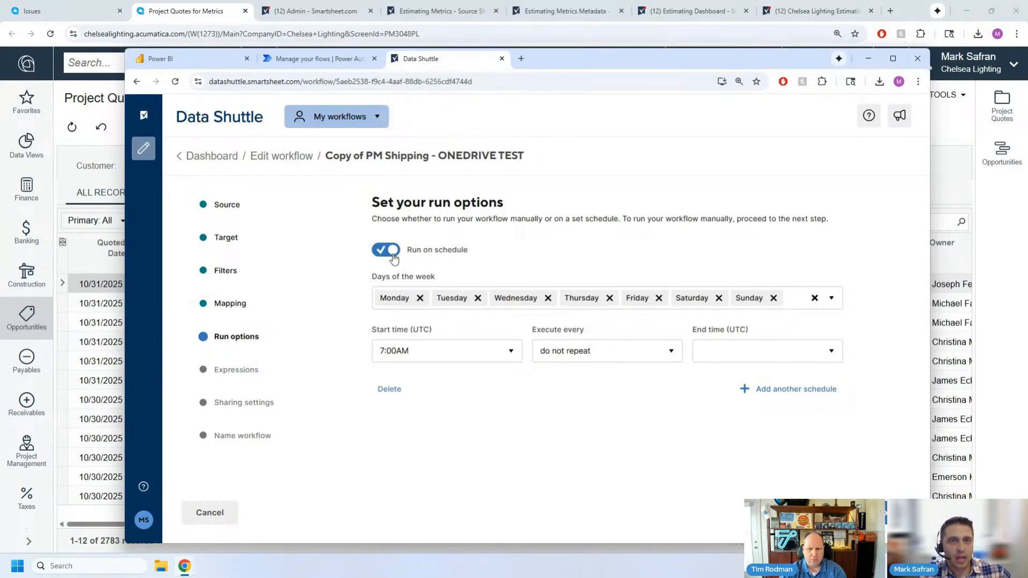
pyautogui.click(219, 515)
pyautogui.click(635, 378)
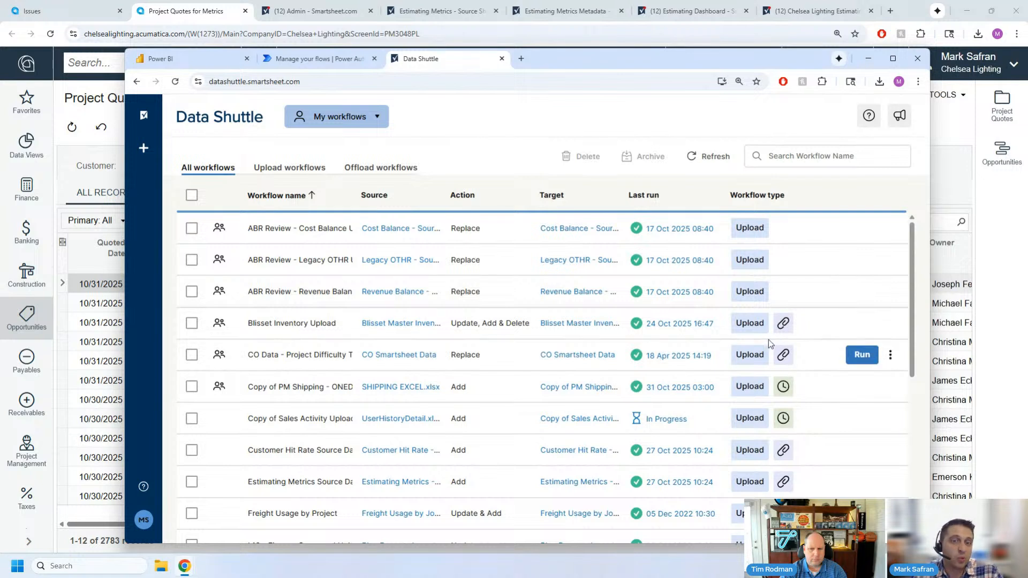
# - Open the Blisset Inventory Upload workflow for editing
pyautogui.click(890, 323)
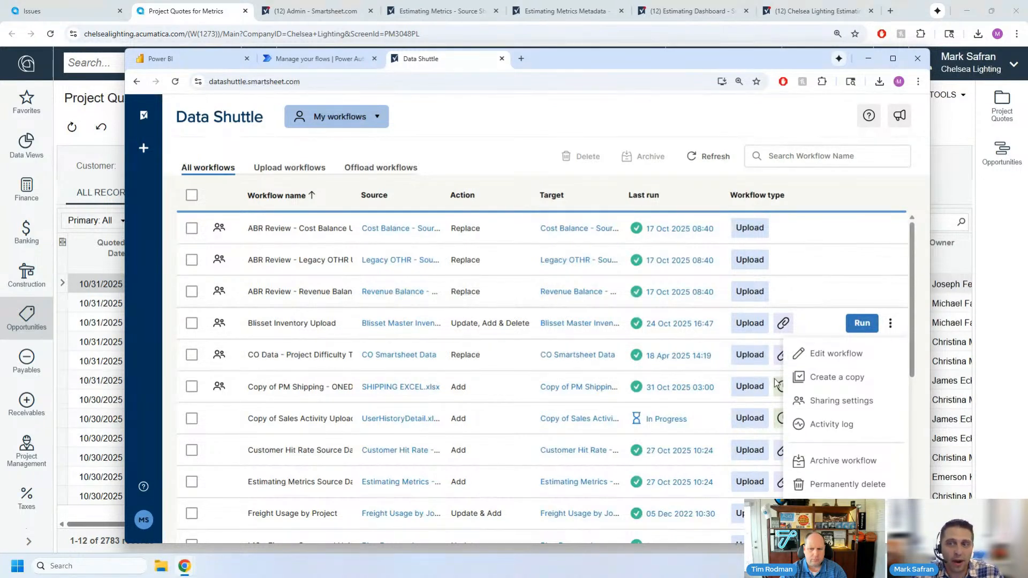
pyautogui.click(829, 352)
pyautogui.click(890, 323)
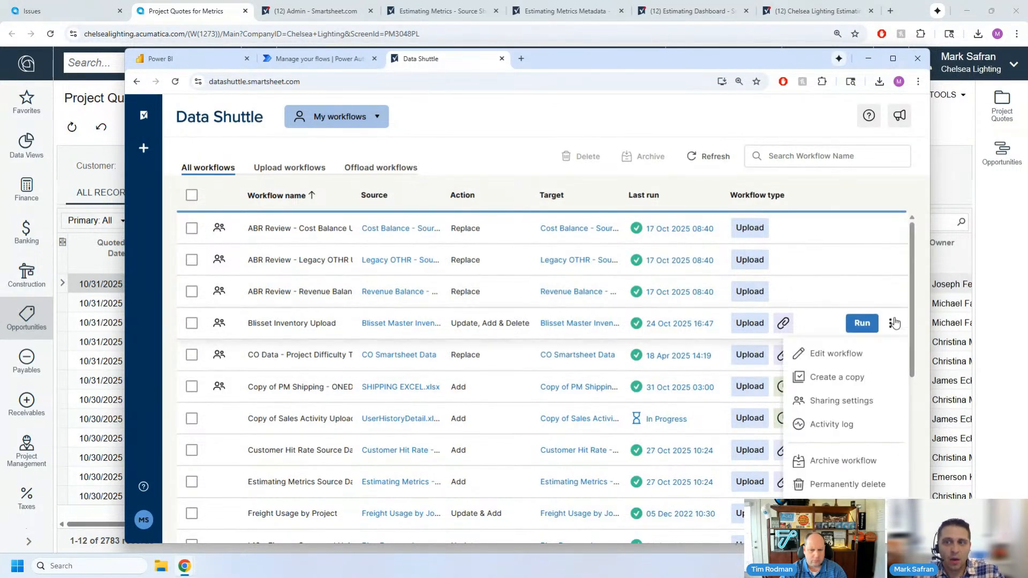
pyautogui.click(852, 361)
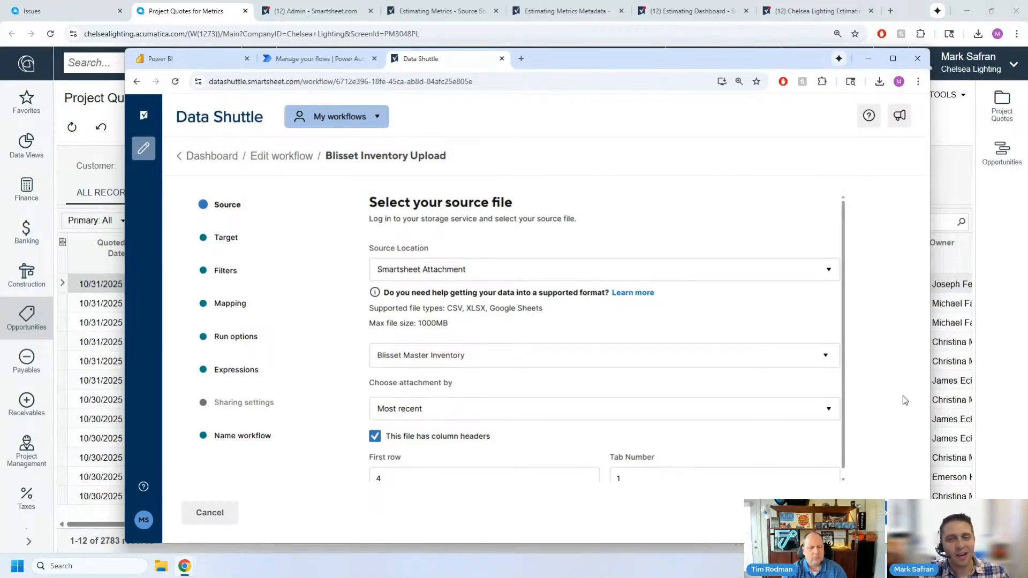
# - Examine the Blisset workflow's source location choices and run options, and exit the workflow creator without saving
pyautogui.click(412, 268)
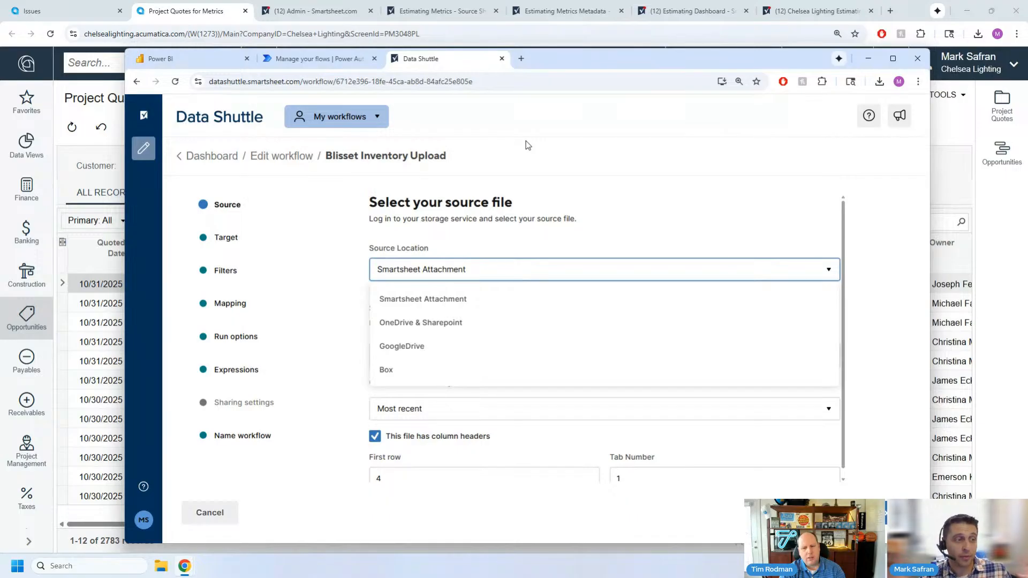
pyautogui.click(517, 178)
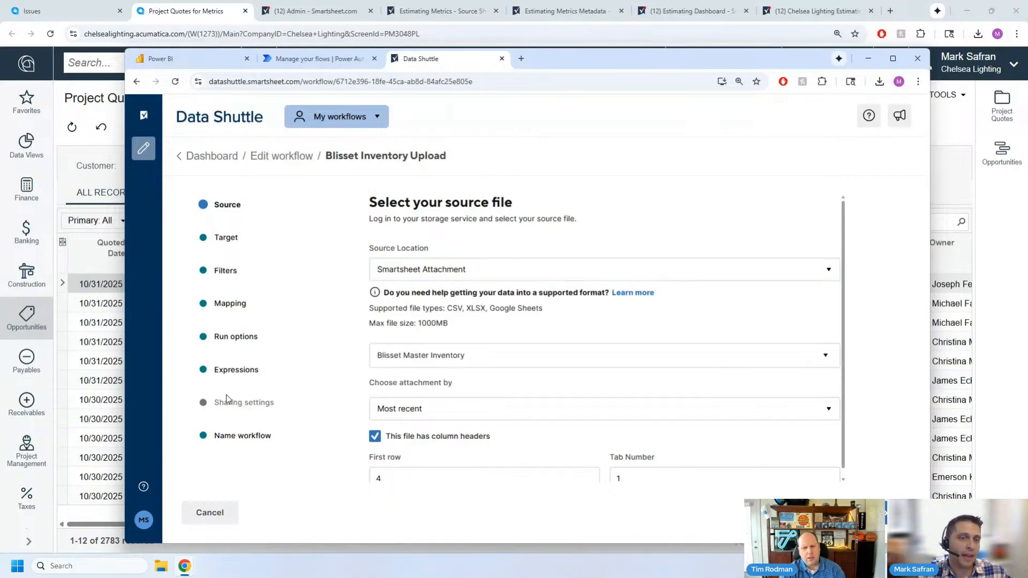
pyautogui.click(236, 336)
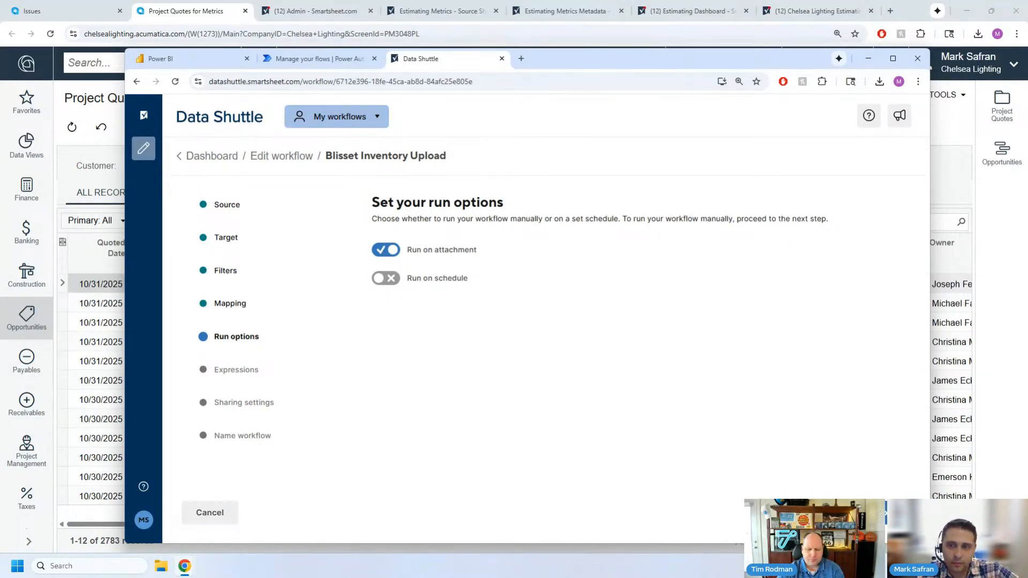
pyautogui.click(214, 511)
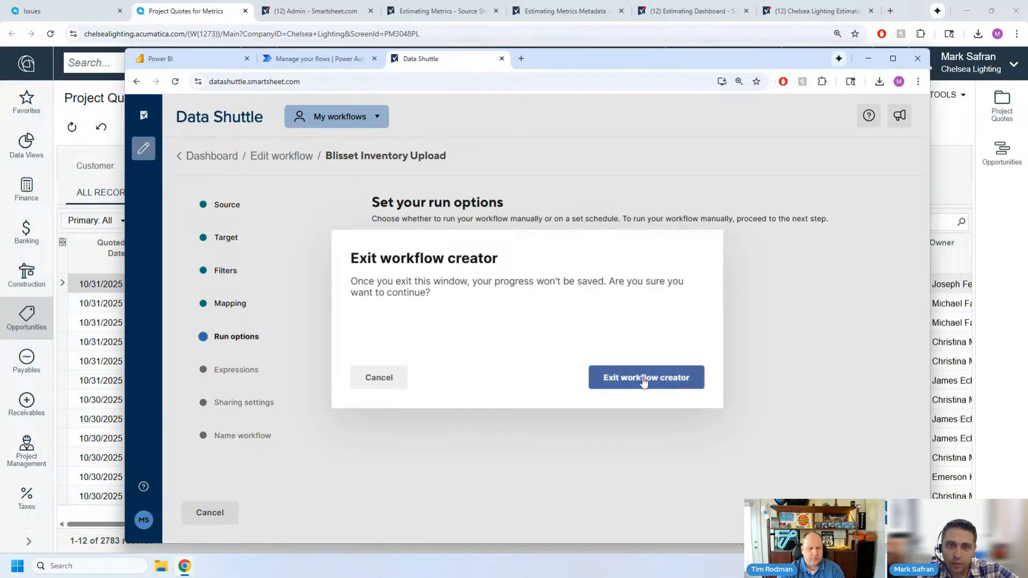
pyautogui.click(645, 383)
# - Examine the run history of the Copy of Sales Activity Upload workflow, expanding an earlier completed run, and close the history
pyautogui.scroll(-5, 422, 393)
pyautogui.scroll(5, 422, 394)
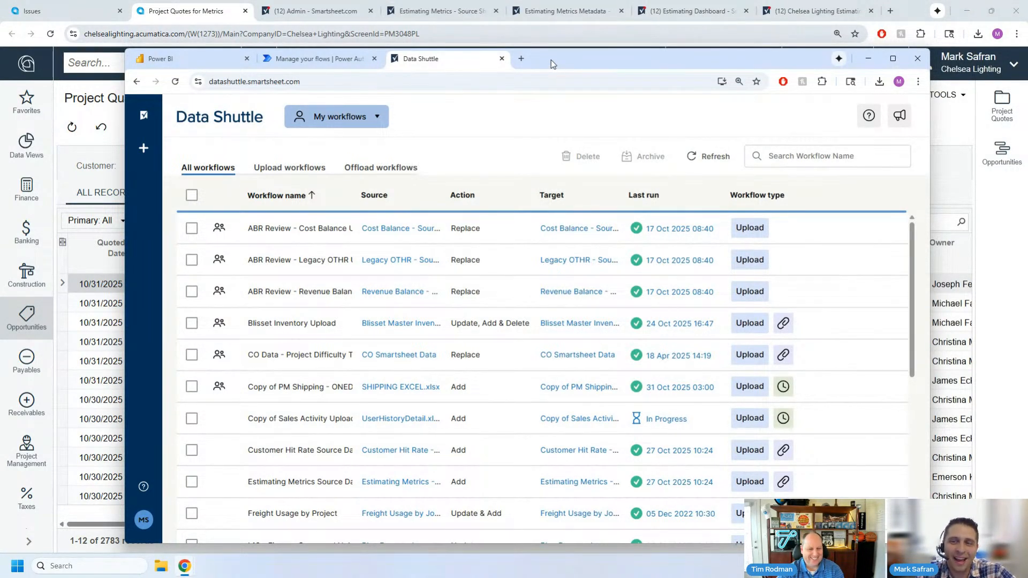
pyautogui.click(662, 419)
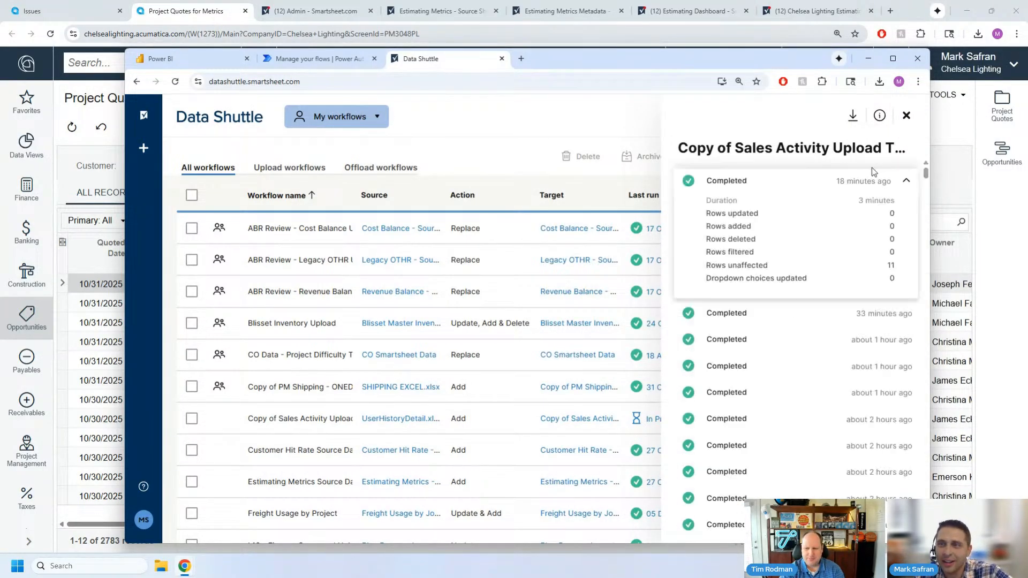
pyautogui.click(738, 395)
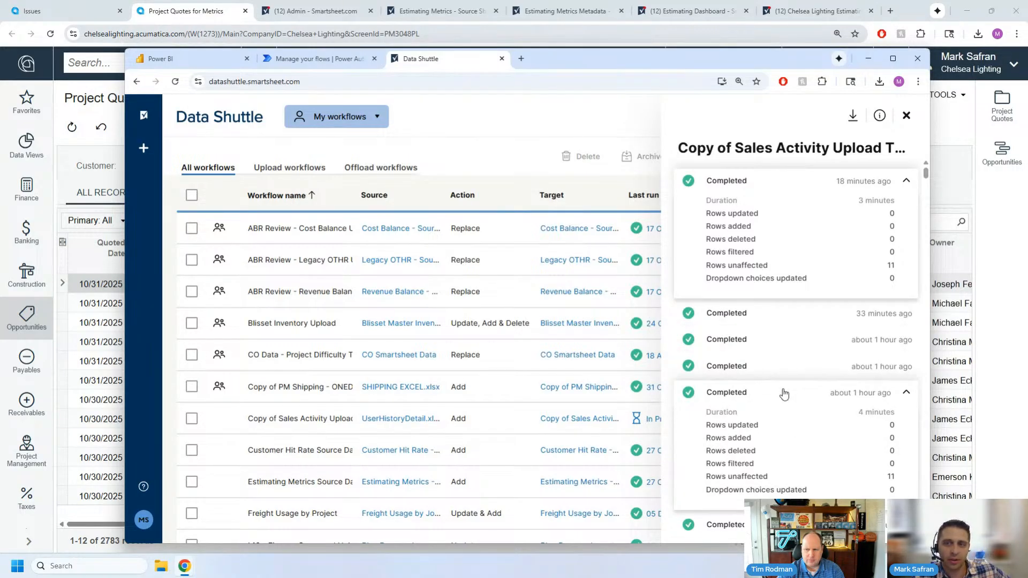
pyautogui.scroll(-15, 784, 394)
pyautogui.scroll(-10, 900, 214)
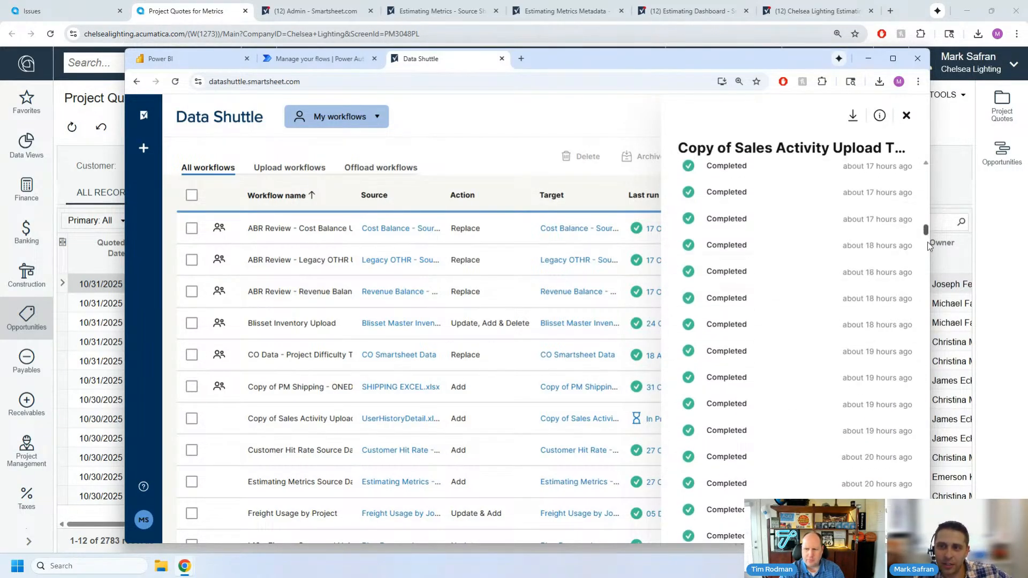
pyautogui.click(906, 116)
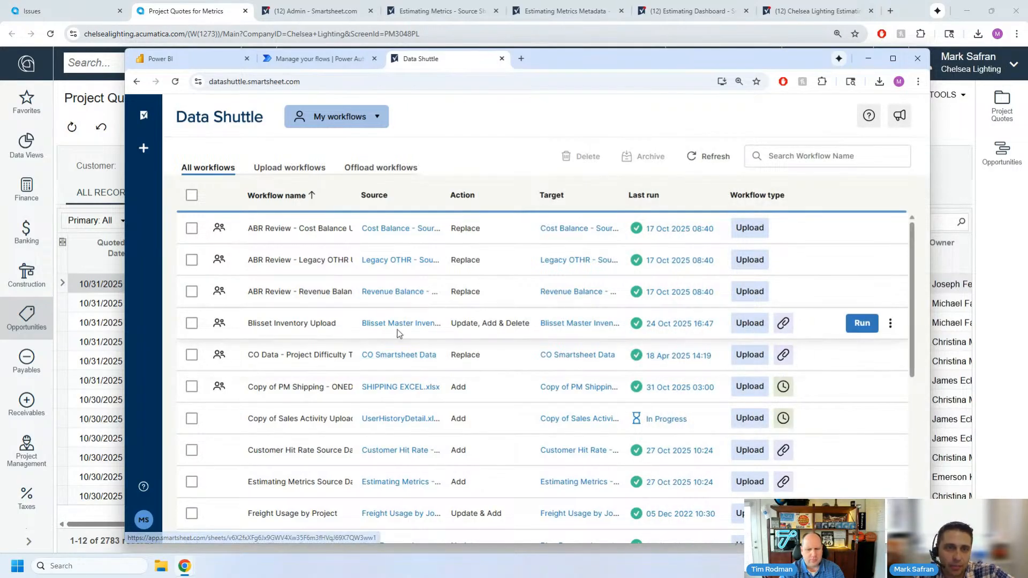
# - Examine the Blisset Inventory Upload run history, expanding the 17 Oct and 10 Oct 2025 runs, and close the history
pyautogui.click(662, 326)
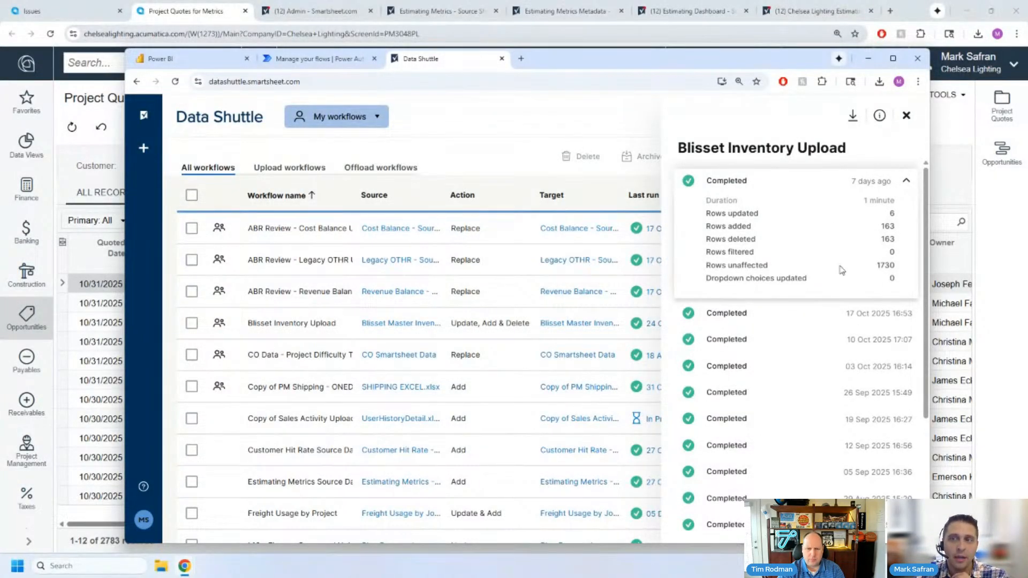
pyautogui.click(808, 318)
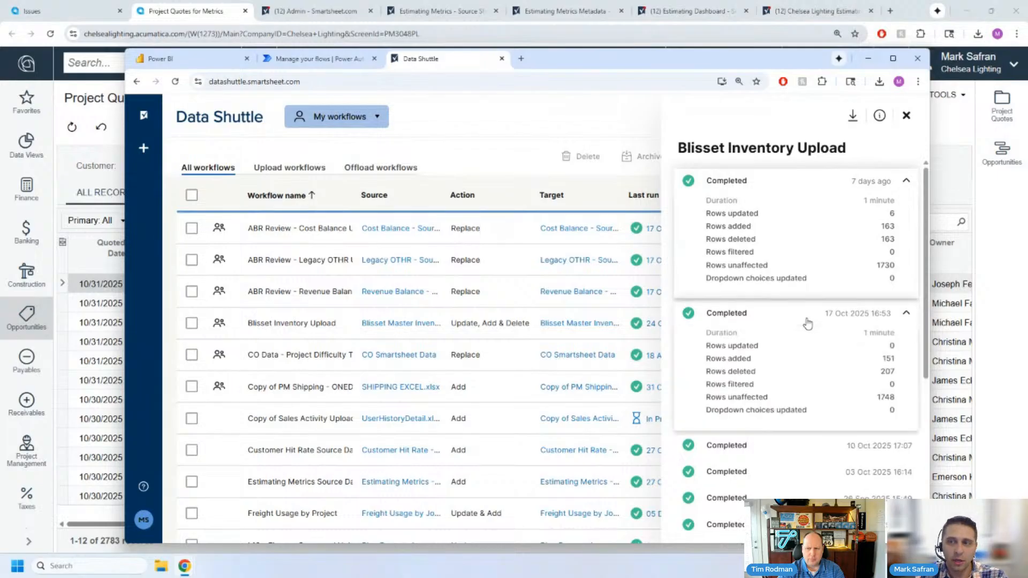
pyautogui.scroll(-2, 824, 326)
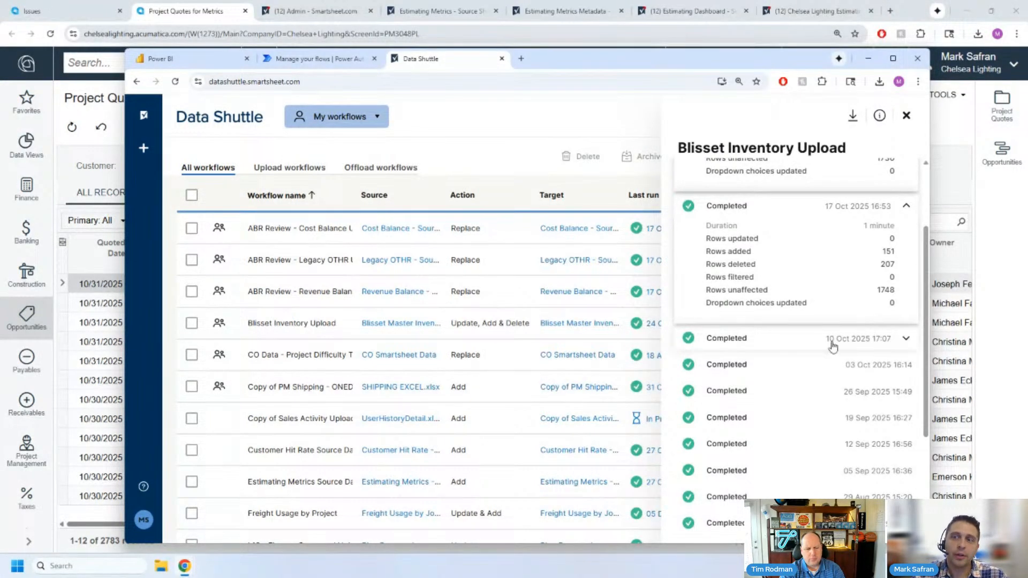
pyautogui.click(802, 346)
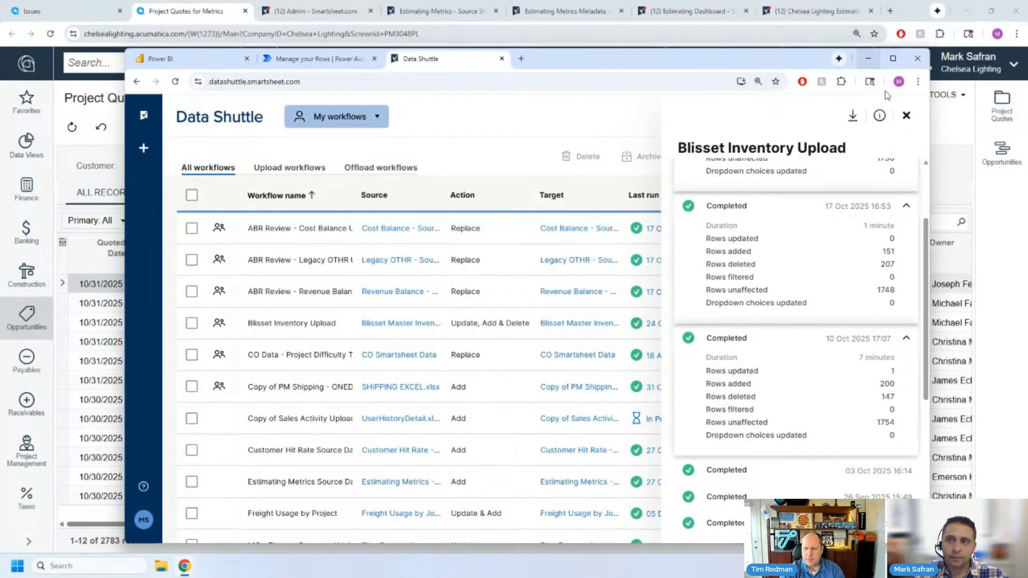
pyautogui.click(907, 116)
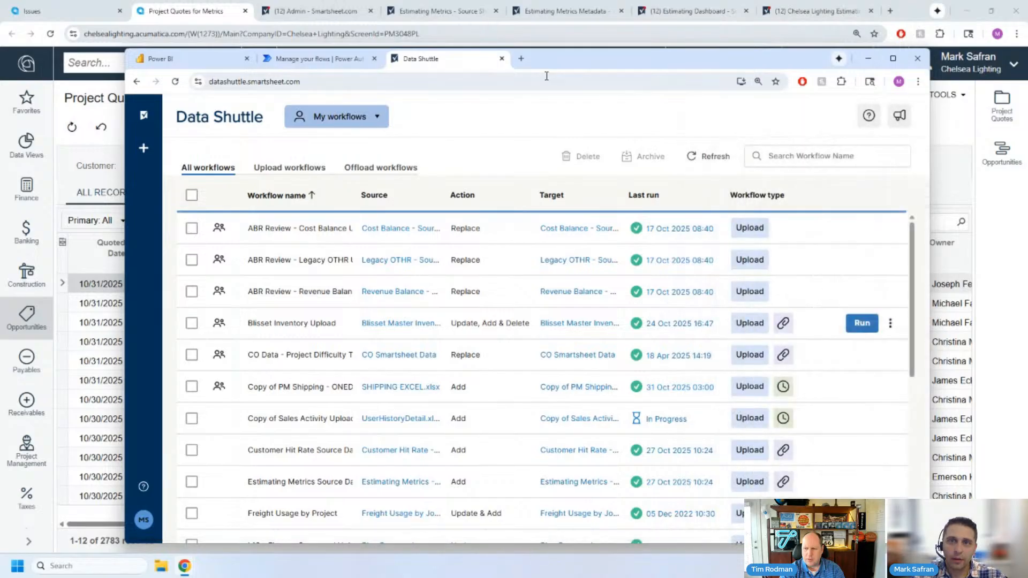
# - Switch to the Estimating Metrics - Source Sheet in Smartsheet and examine its activity log for attachment, row and cell changes
pyautogui.moveTo(545, 59); pyautogui.dragTo(545, 60)
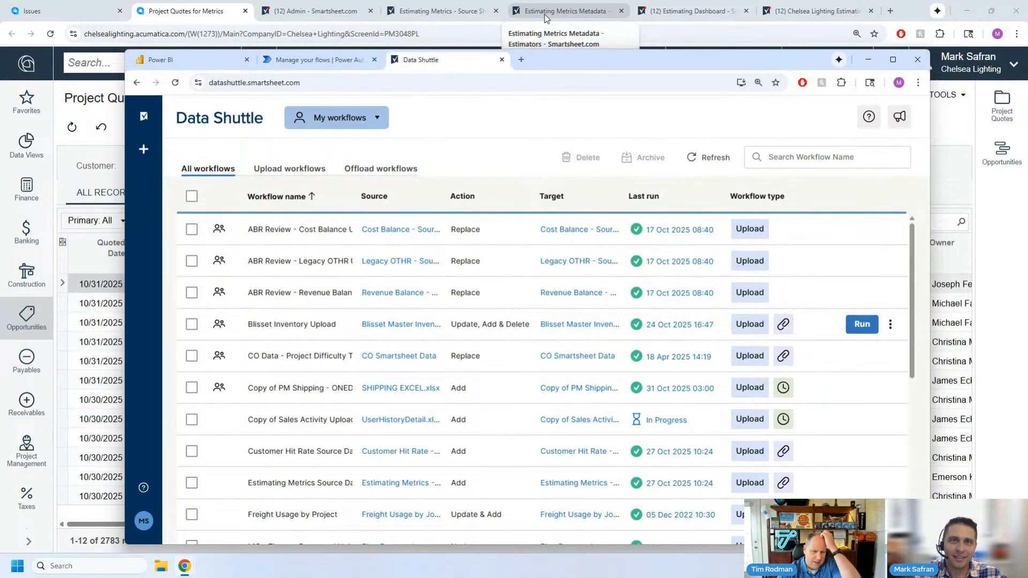
pyautogui.click(428, 11)
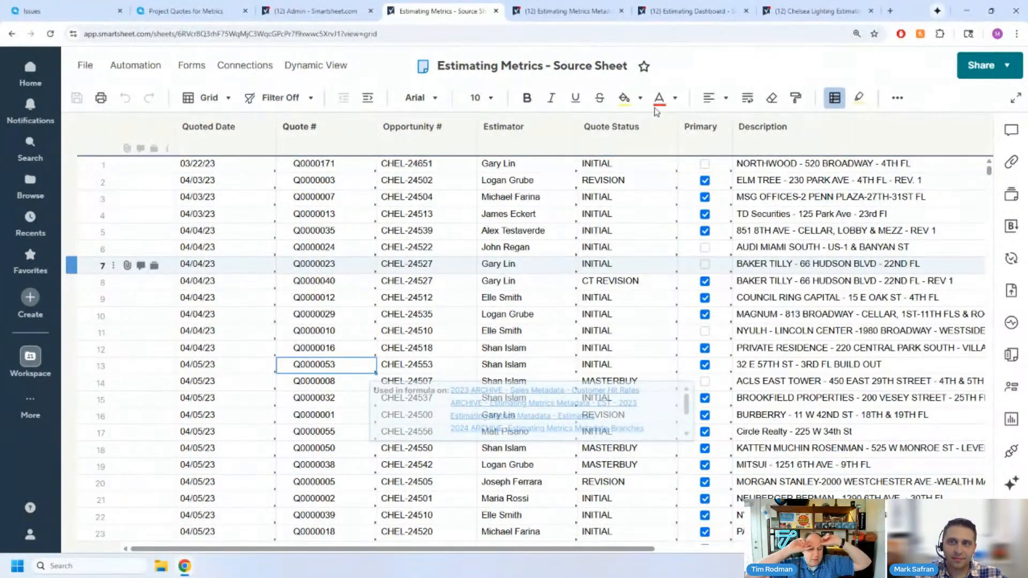
pyautogui.click(1015, 330)
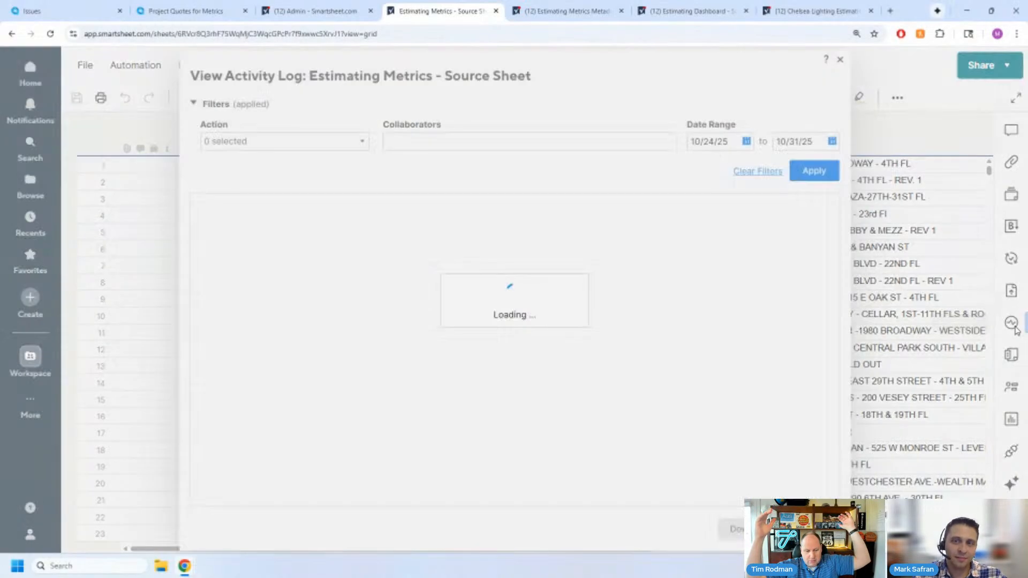
pyautogui.scroll(-2, 371, 382)
pyautogui.scroll(-10, 371, 374)
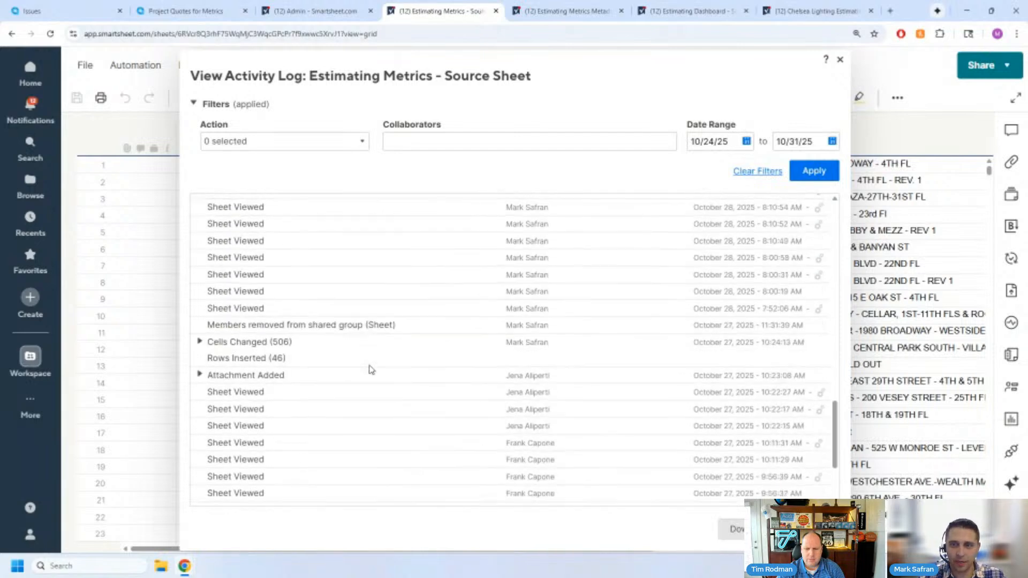
pyautogui.scroll(-3, 371, 369)
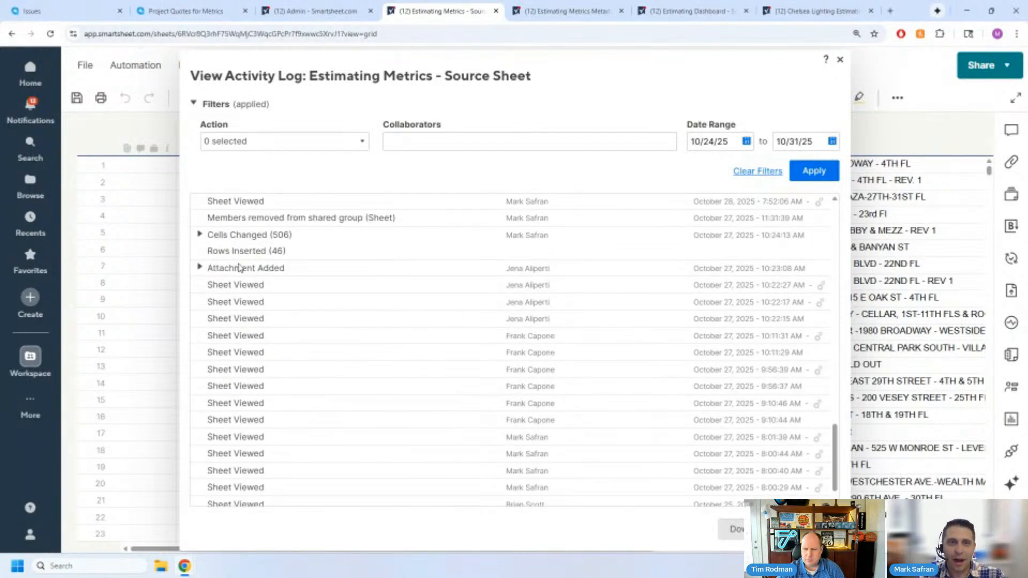
# - Expand the October 27, 2025 cell changes entry in the activity log, examine the source of today's sheet views, and close the log
pyautogui.click(199, 236)
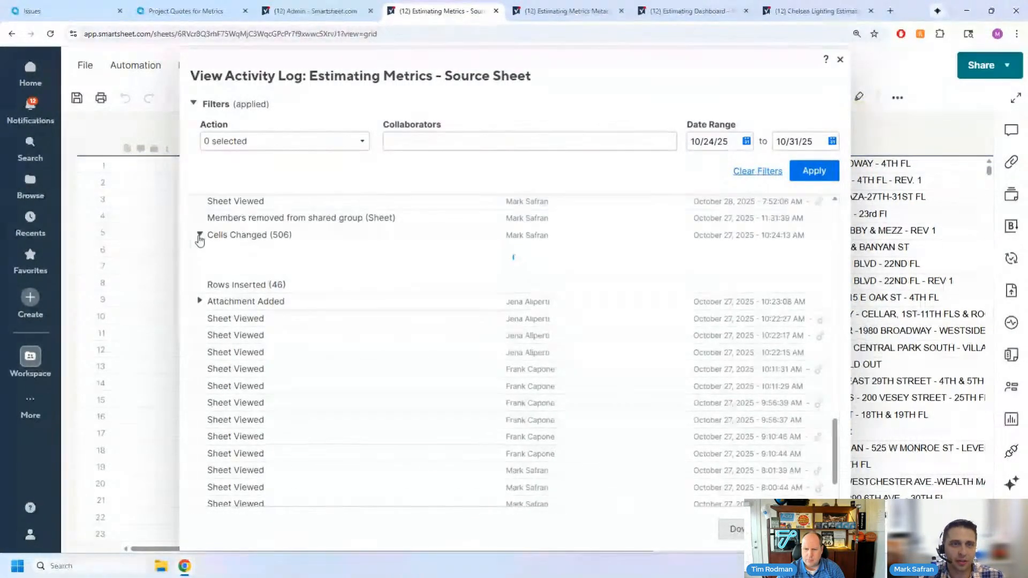
pyautogui.scroll(-1, 571, 378)
pyautogui.scroll(5, 459, 361)
pyautogui.scroll(10, 459, 361)
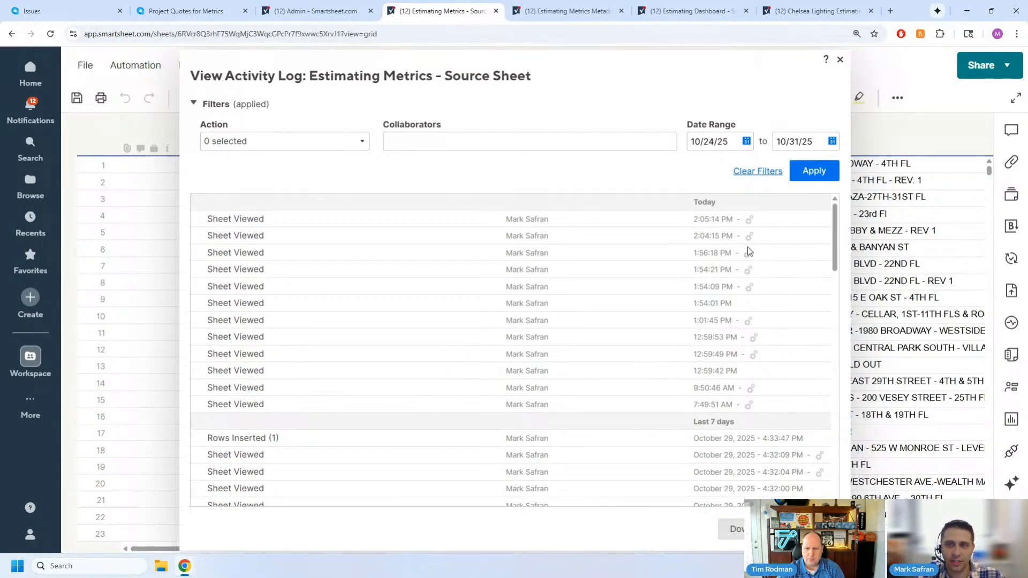
pyautogui.moveTo(750, 224)
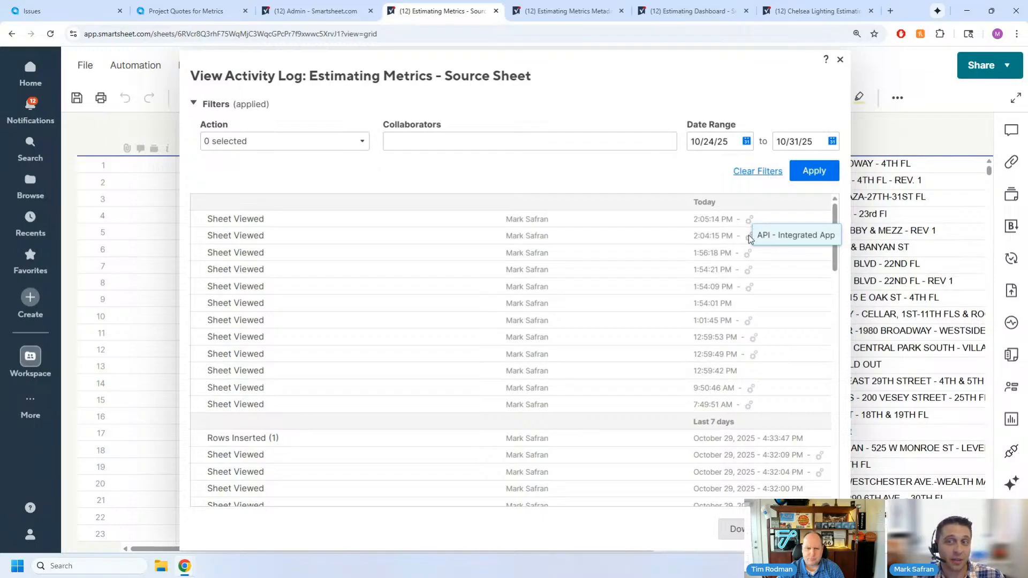
pyautogui.moveTo(748, 278)
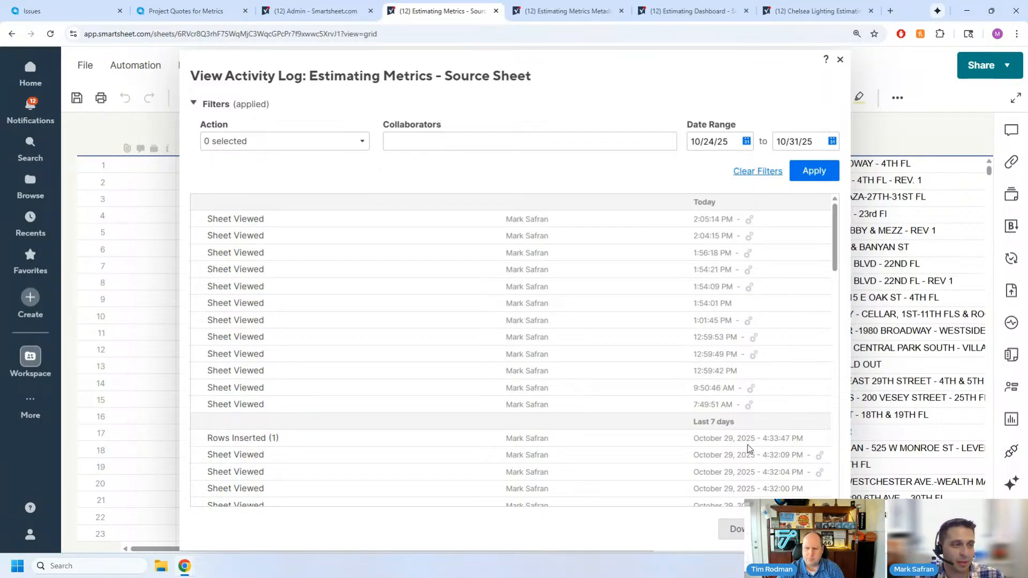
pyautogui.click(815, 529)
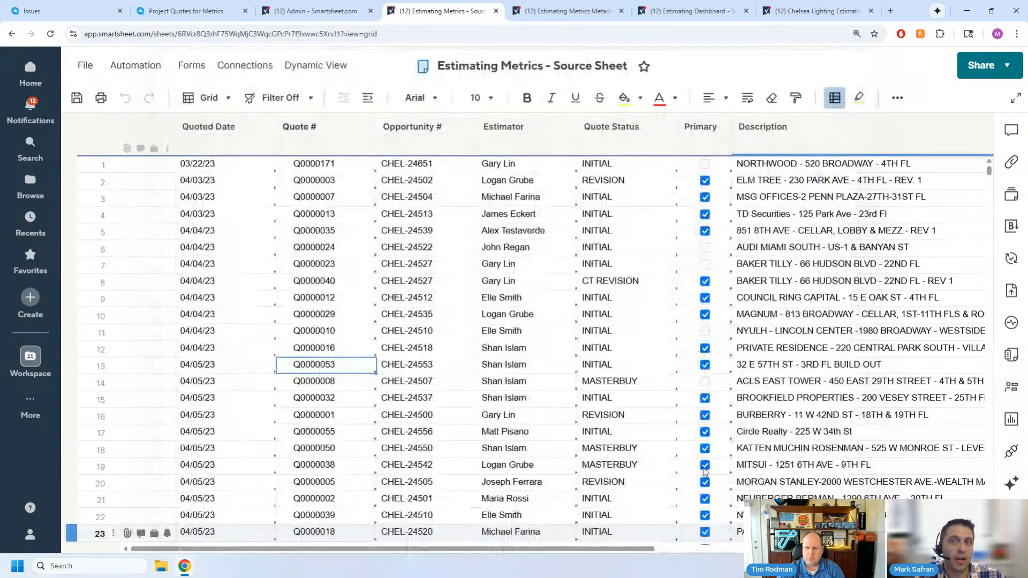
# - Examine the source sheet's columns from Quoted Date through HLP2 and its last filled quote rows
pyautogui.click(256, 248)
pyautogui.click(241, 149)
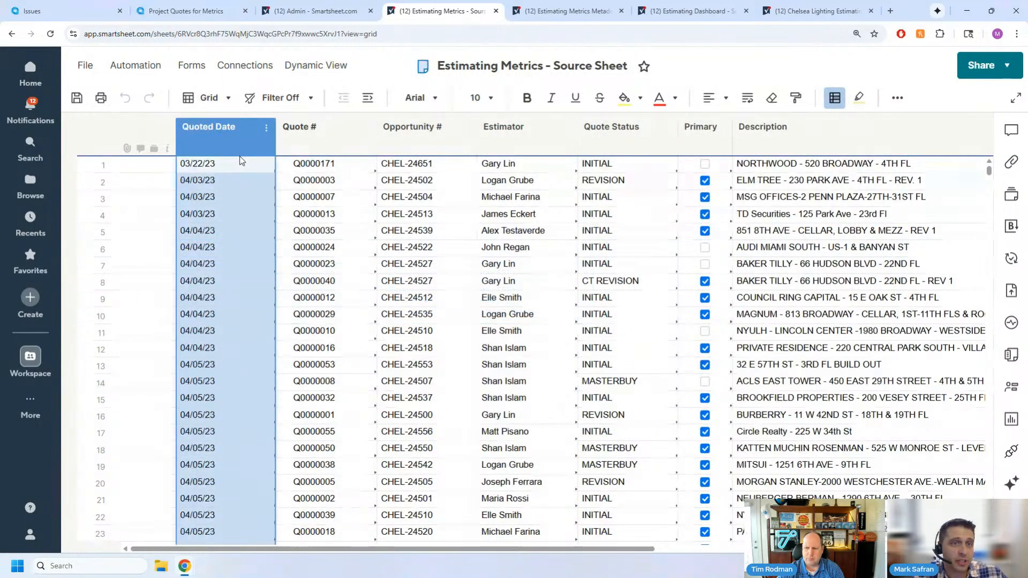
pyautogui.click(246, 166)
pyautogui.hotkey('ctrl', 'shift', 'Right')
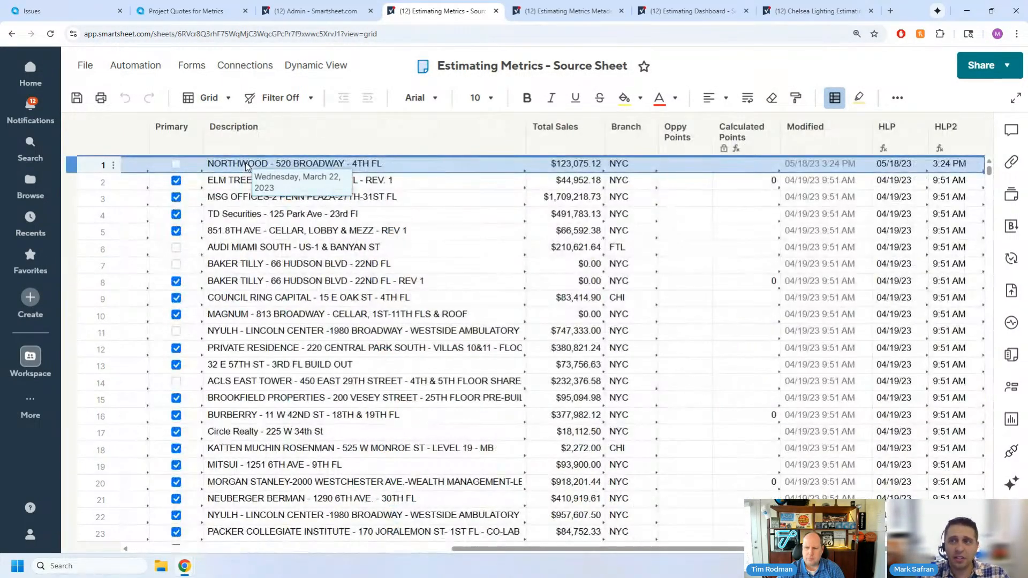
pyautogui.hotkey('ctrl', 'shift', 'Left')
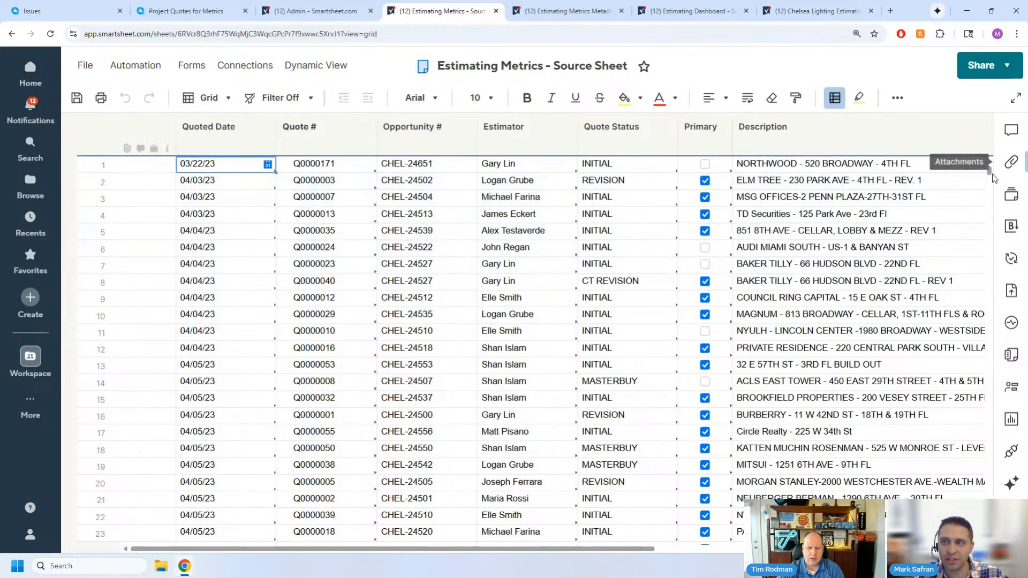
pyautogui.moveTo(989, 171); pyautogui.dragTo(989, 538)
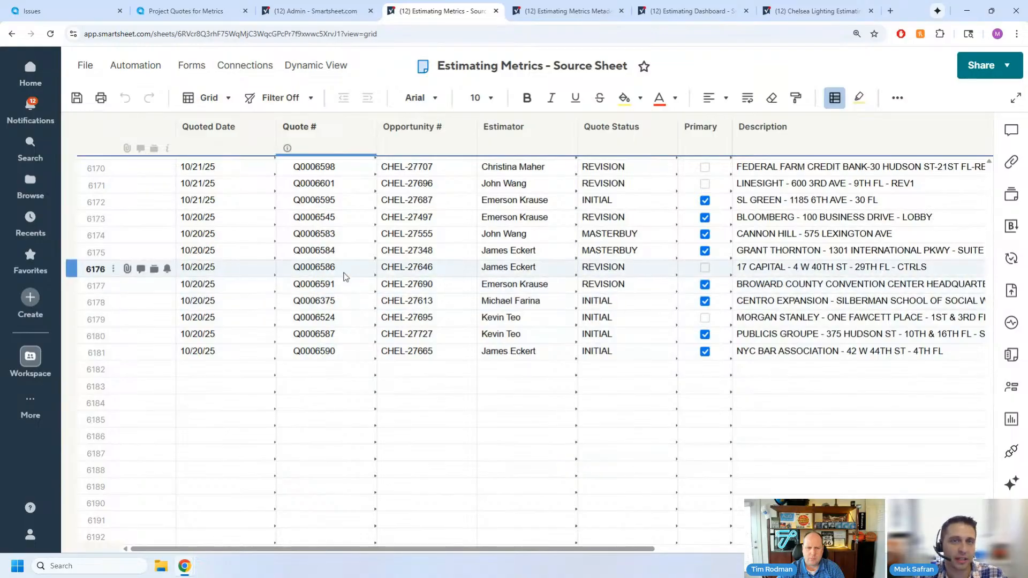
pyautogui.scroll(4, 354, 281)
pyautogui.scroll(-2, 344, 276)
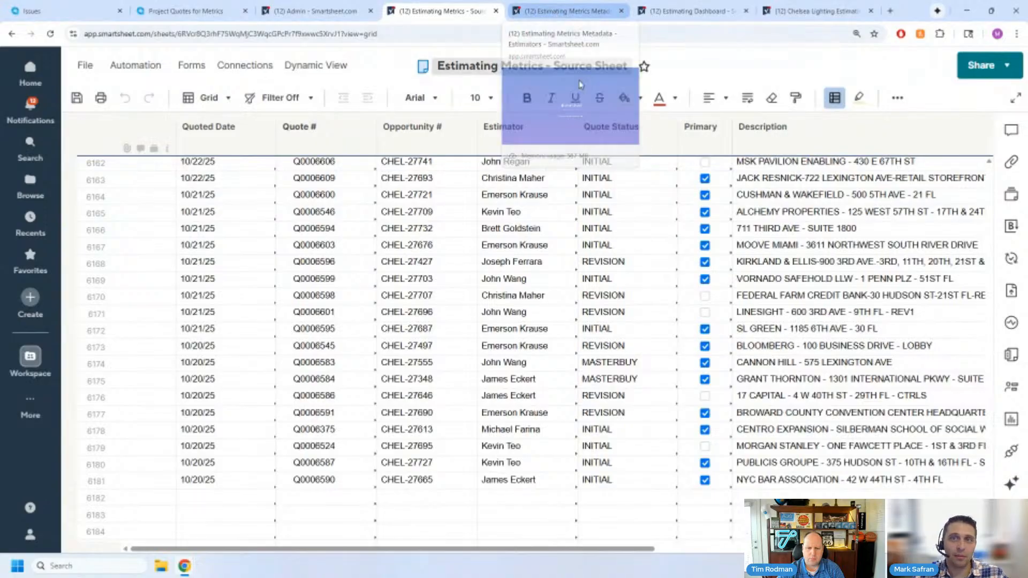
# - Switch to the Estimating Metrics Metadata - Estimators sheet
pyautogui.click(558, 11)
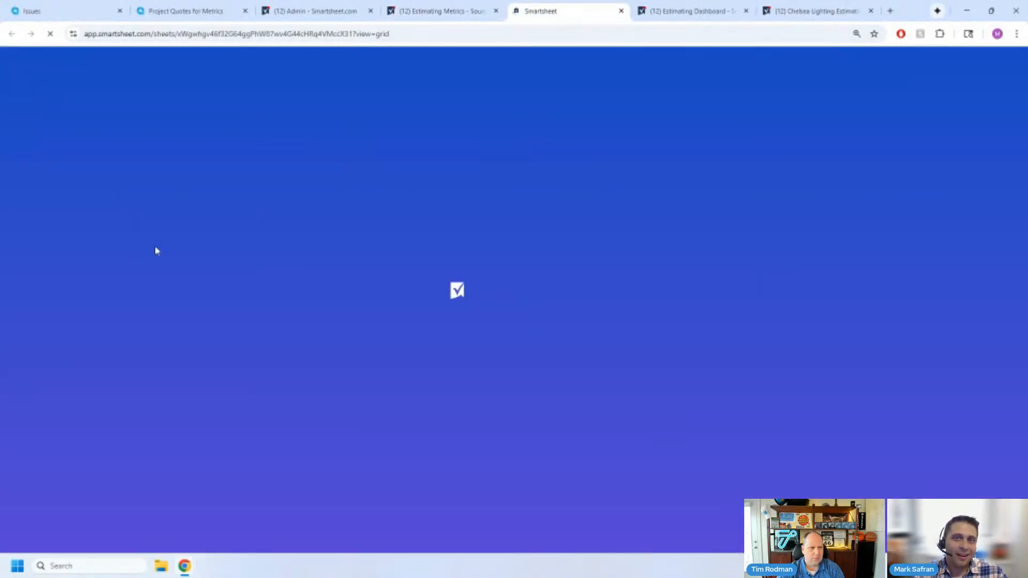
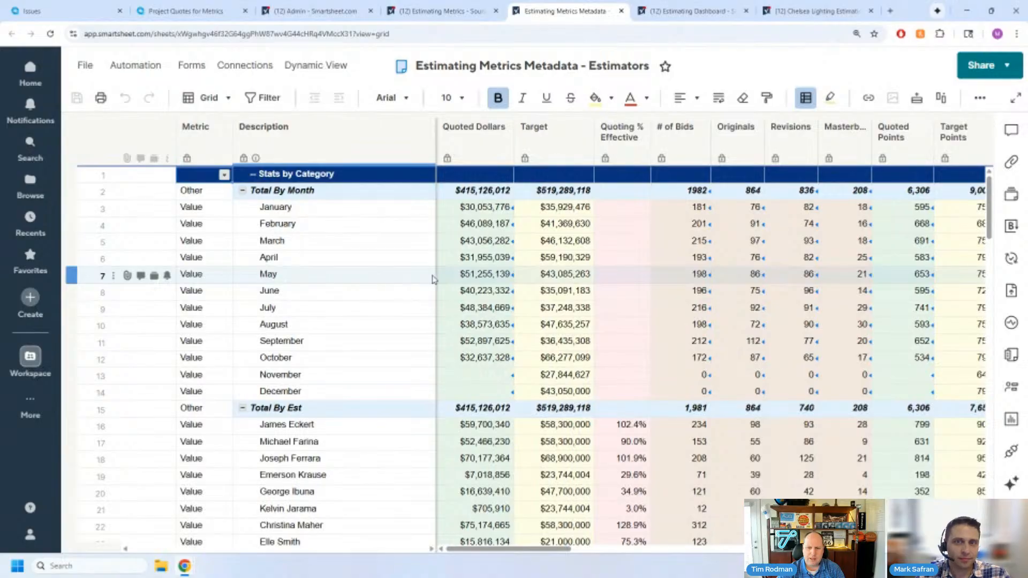
# - Examine the # of Bids formulas for February and January under Total By Month, leaving both cells unchanged
pyautogui.moveTo(551, 549)
pyautogui.mouseDown()
pyautogui.moveTo(611, 551)
pyautogui.moveTo(551, 551)
pyautogui.mouseUp()
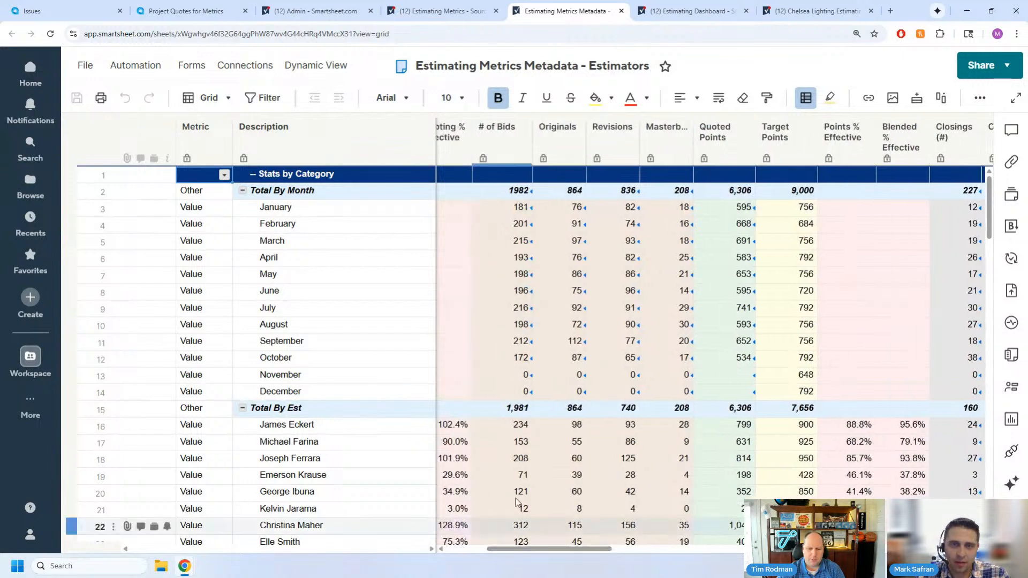
pyautogui.doubleClick(498, 223)
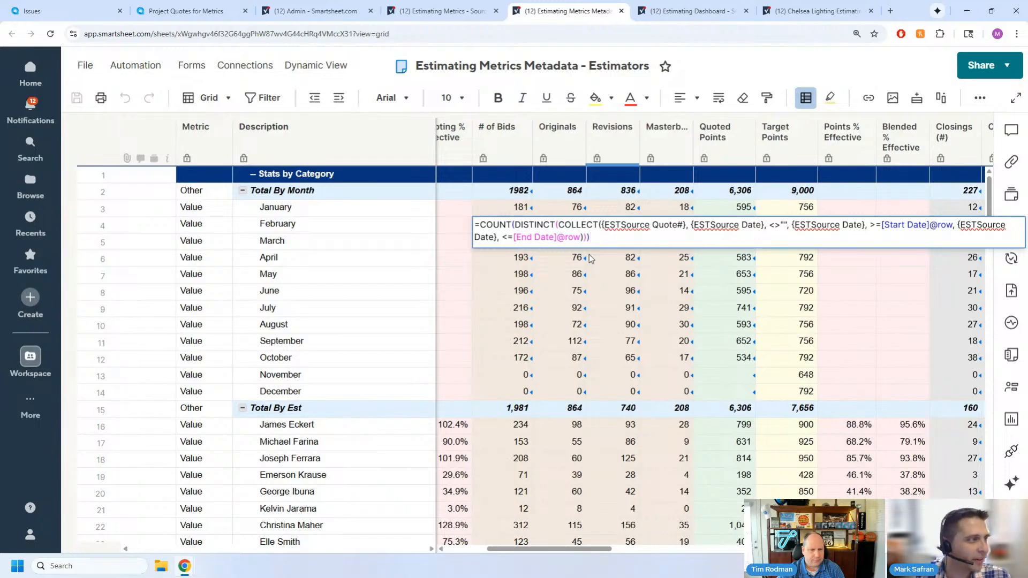
pyautogui.press('Escape')
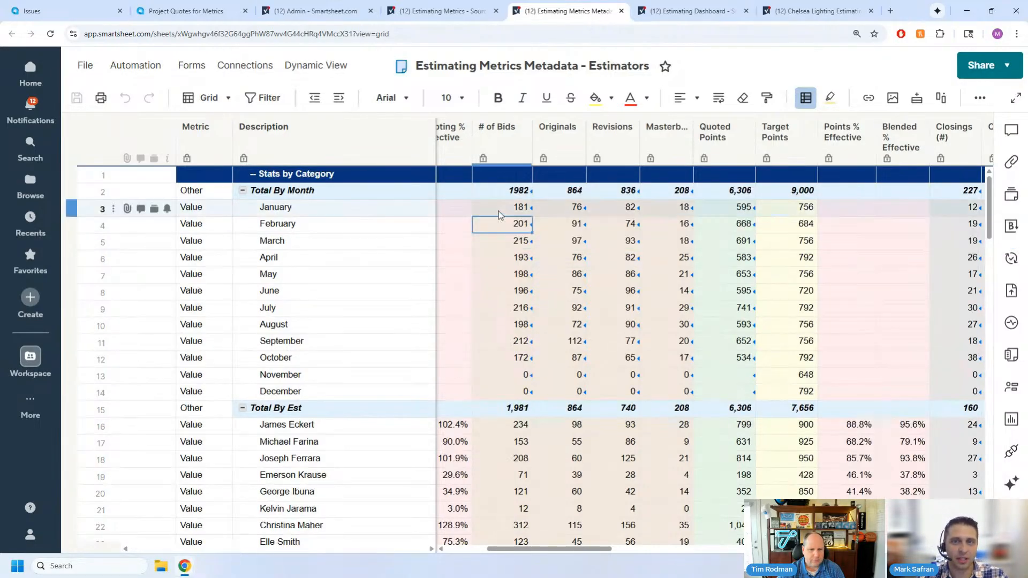
pyautogui.doubleClick(497, 208)
pyautogui.press('Escape')
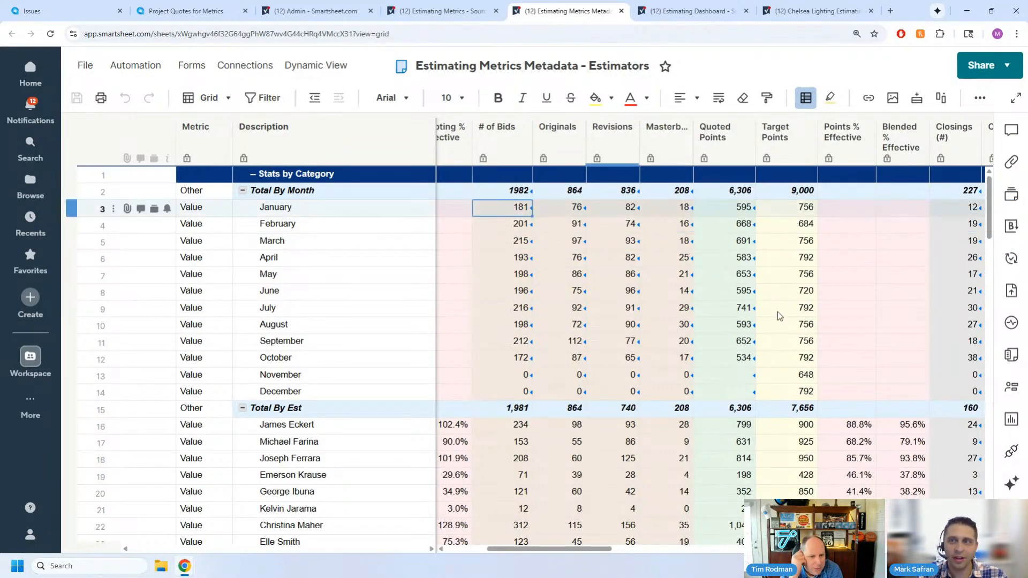
# - Inspect the ESTSource Quote# cross-sheet reference in January's # of Bids formula, check its data source, and close the reference
pyautogui.doubleClick(499, 210)
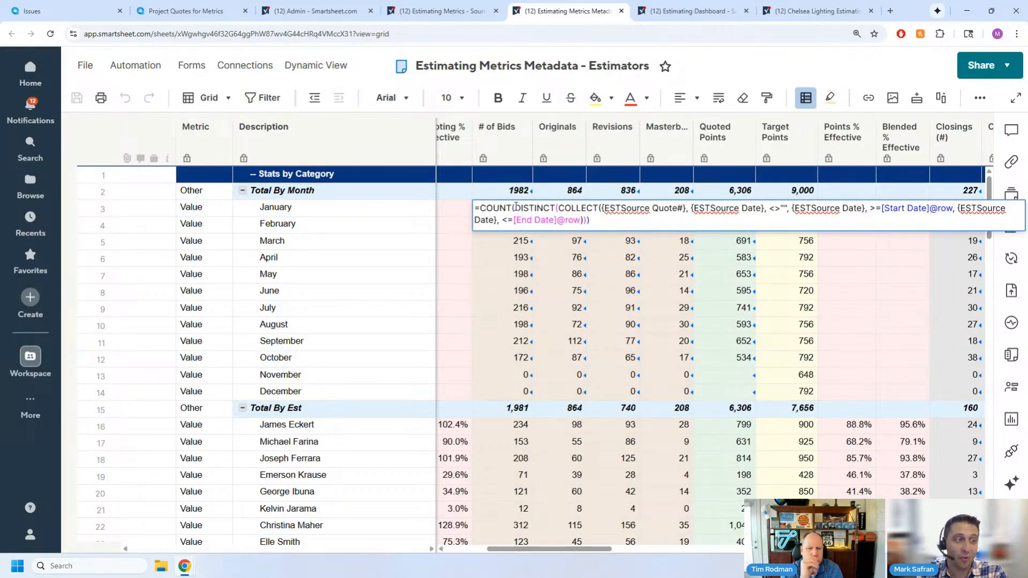
pyautogui.moveTo(563, 209); pyautogui.dragTo(622, 212)
pyautogui.click(622, 211)
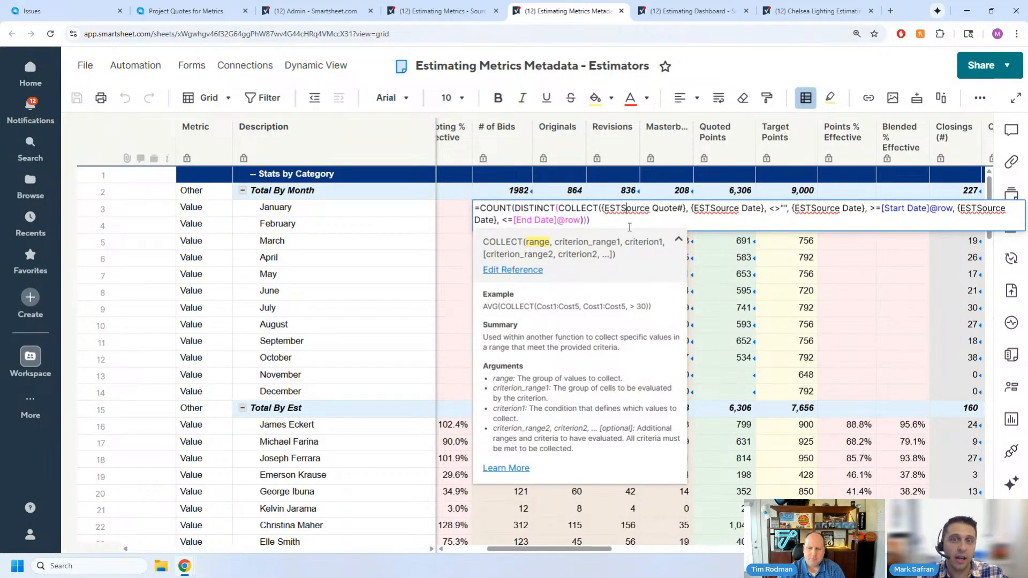
pyautogui.click(513, 270)
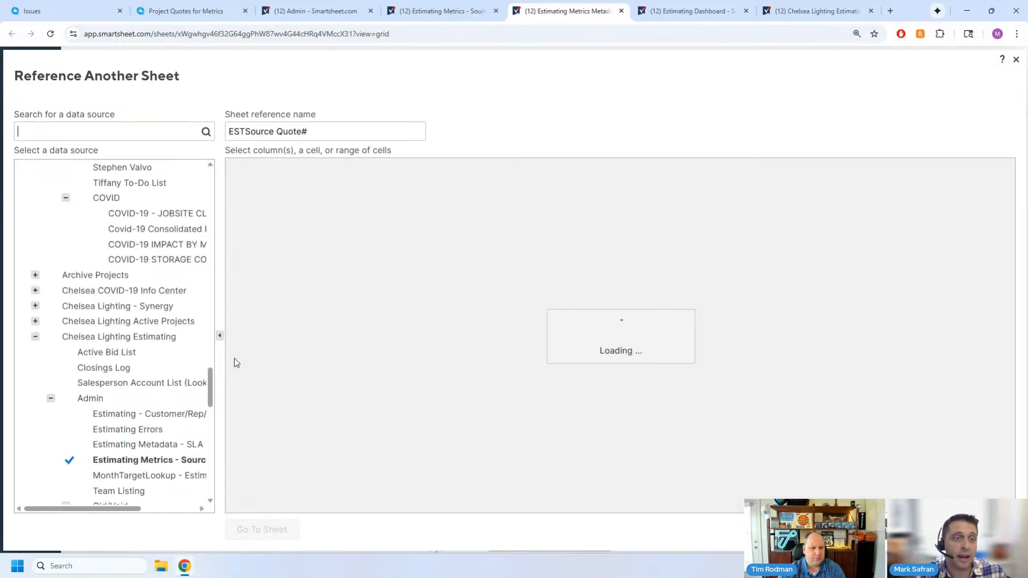
pyautogui.moveTo(129, 508); pyautogui.dragTo(159, 509)
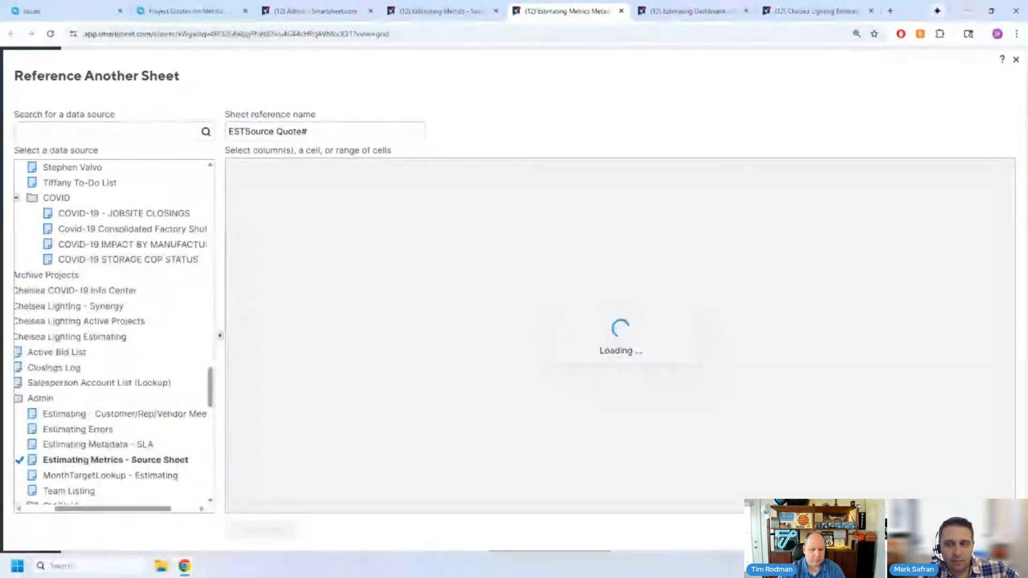
pyautogui.click(1015, 60)
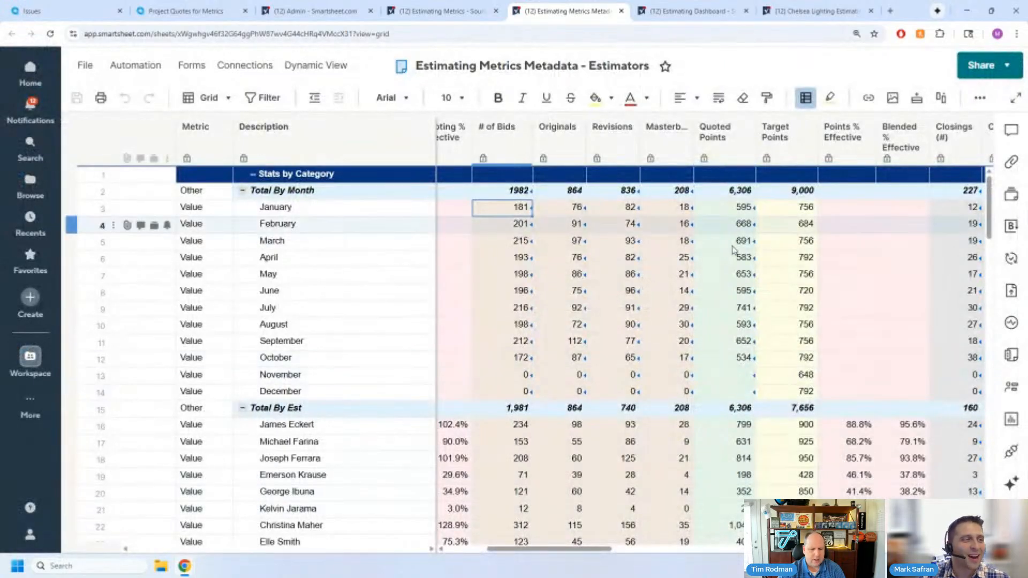
# - Examine the Originals formula for March with its INITIAL status criterion, and leave the cell unchanged
pyautogui.scroll(-1, 509, 241)
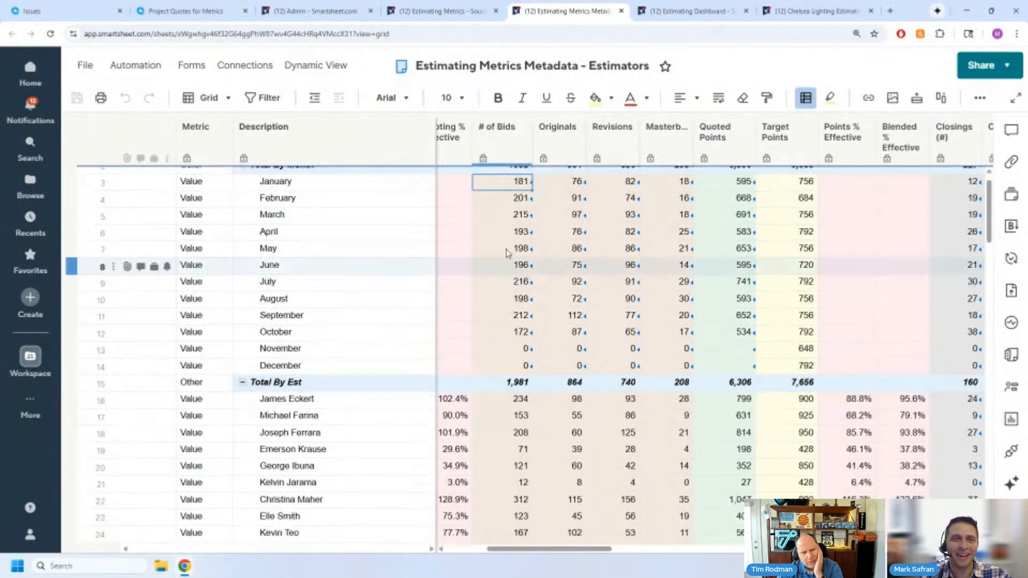
pyautogui.click(505, 298)
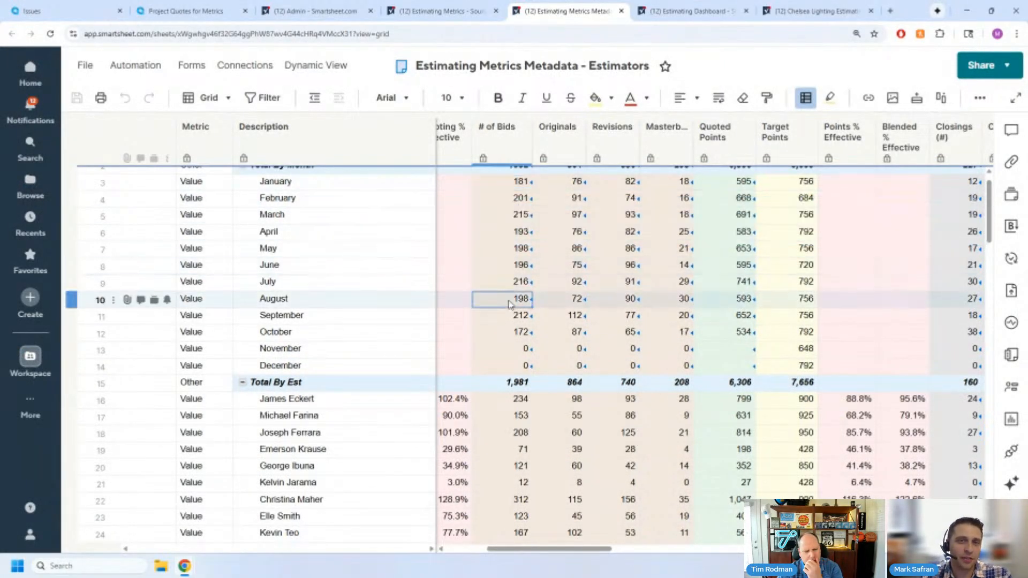
pyautogui.click(541, 219)
pyautogui.doubleClick(541, 219)
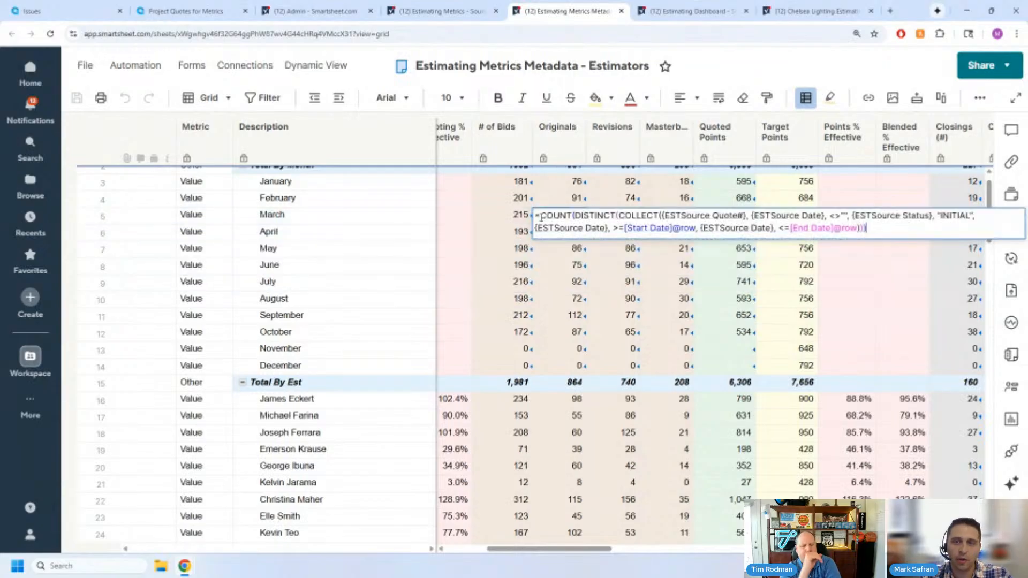
pyautogui.press('Escape')
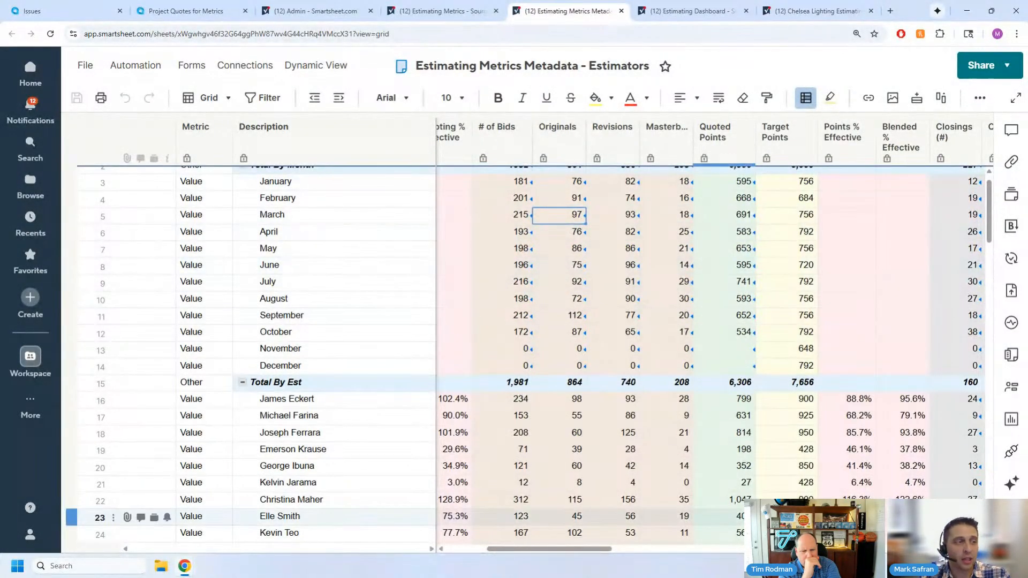
# - Switch to the Smartsheet Functions List help page and examine the available functions, including COLLECT, COUNT and COUNTIFS
pyautogui.moveTo(181, 571)
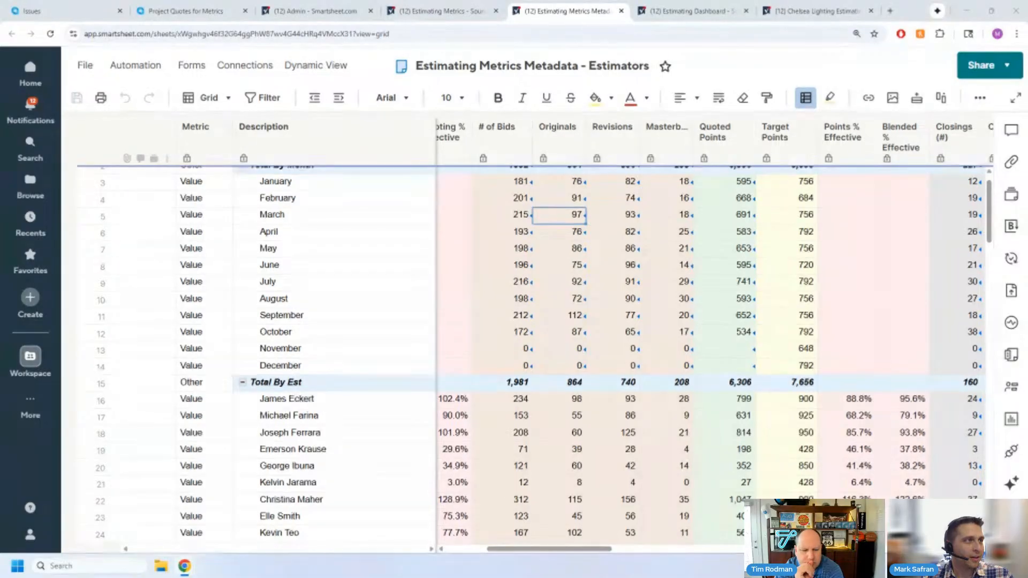
pyautogui.moveTo(493, 577); pyautogui.dragTo(465, 1)
pyautogui.scroll(-5, 236, 315)
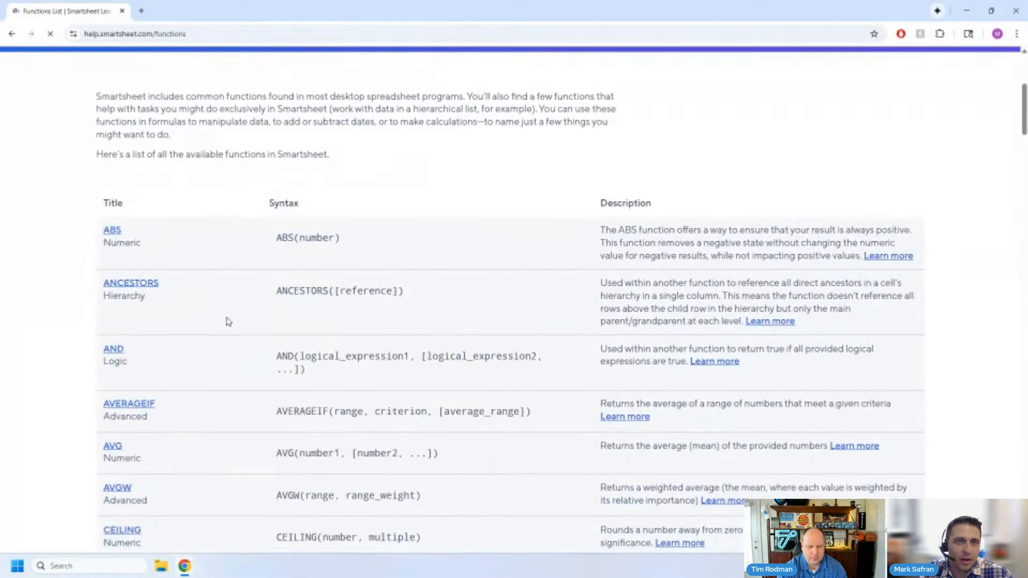
pyautogui.scroll(-2, 225, 321)
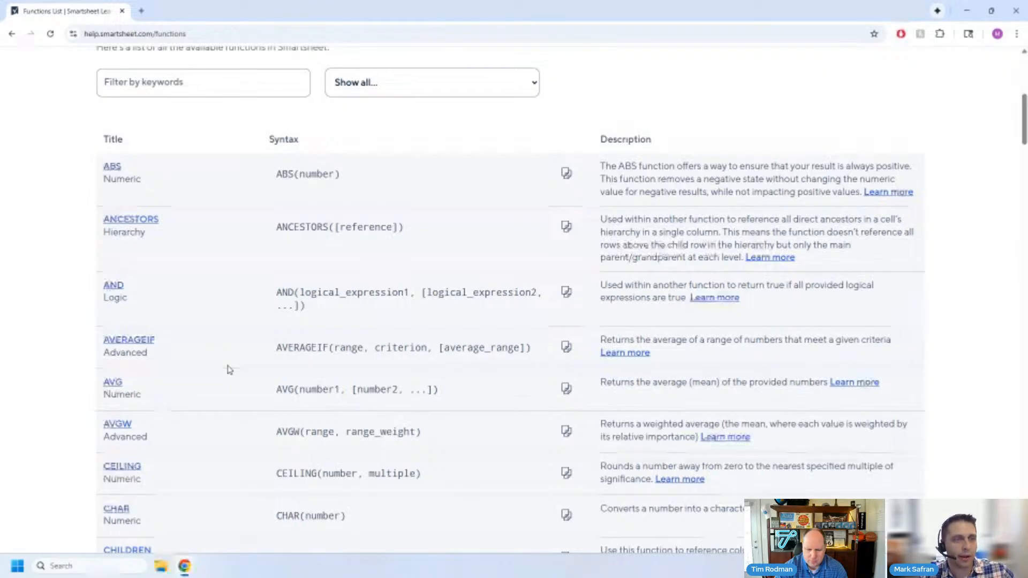
pyautogui.scroll(-1, 229, 370)
pyautogui.scroll(-3, 228, 368)
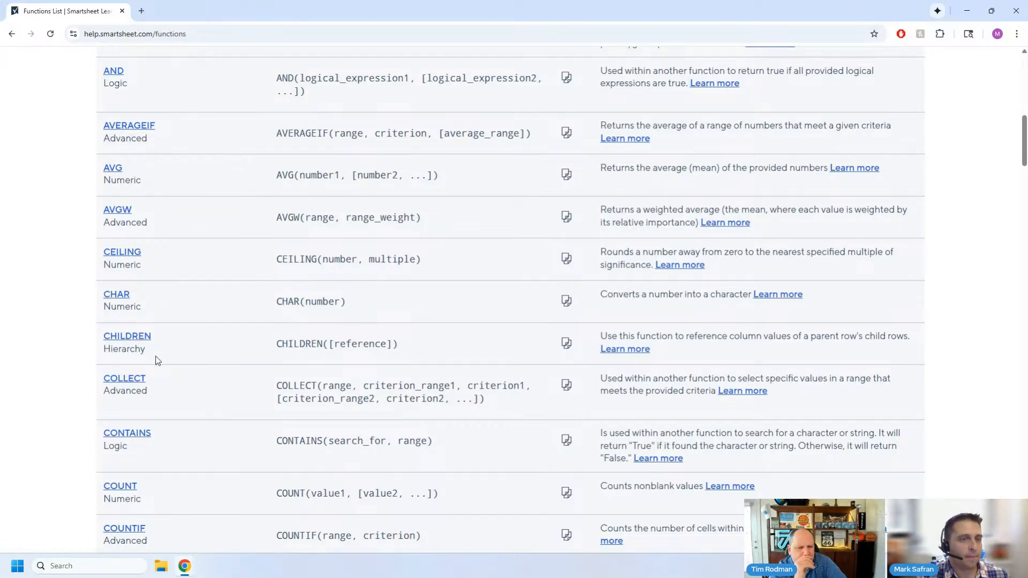
pyautogui.scroll(-1, 181, 413)
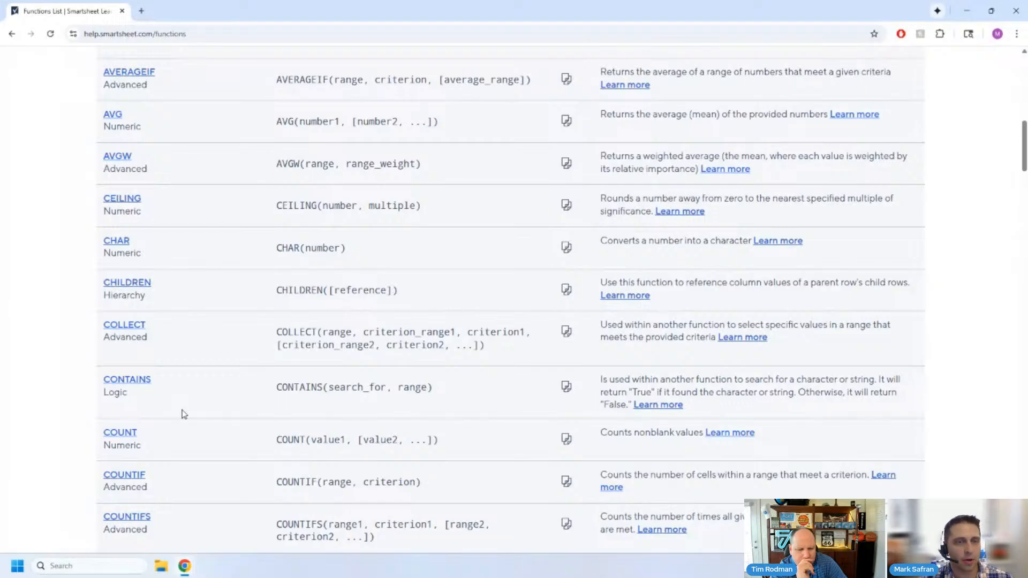
pyautogui.scroll(-7, 184, 414)
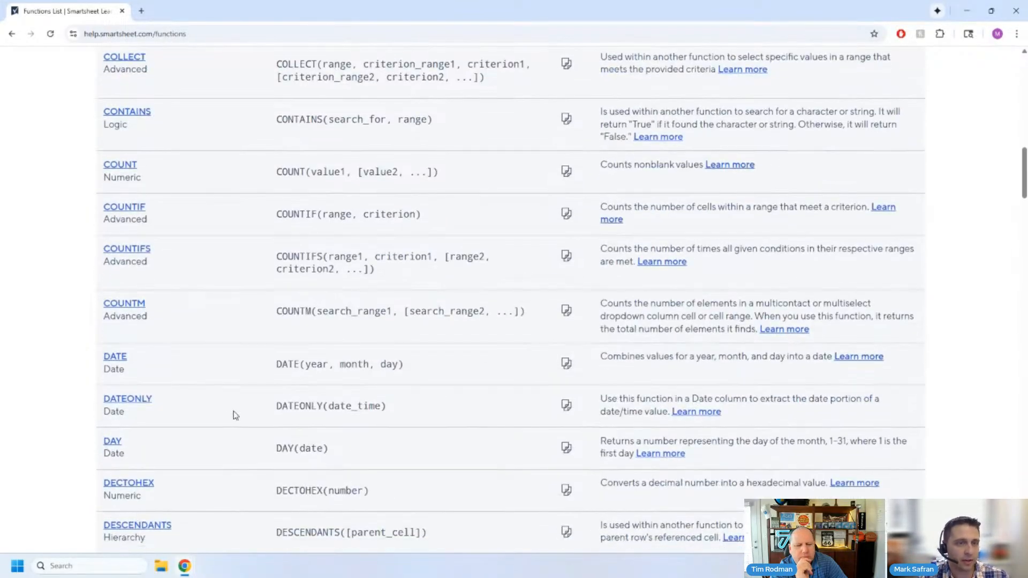
pyautogui.scroll(-10, 233, 415)
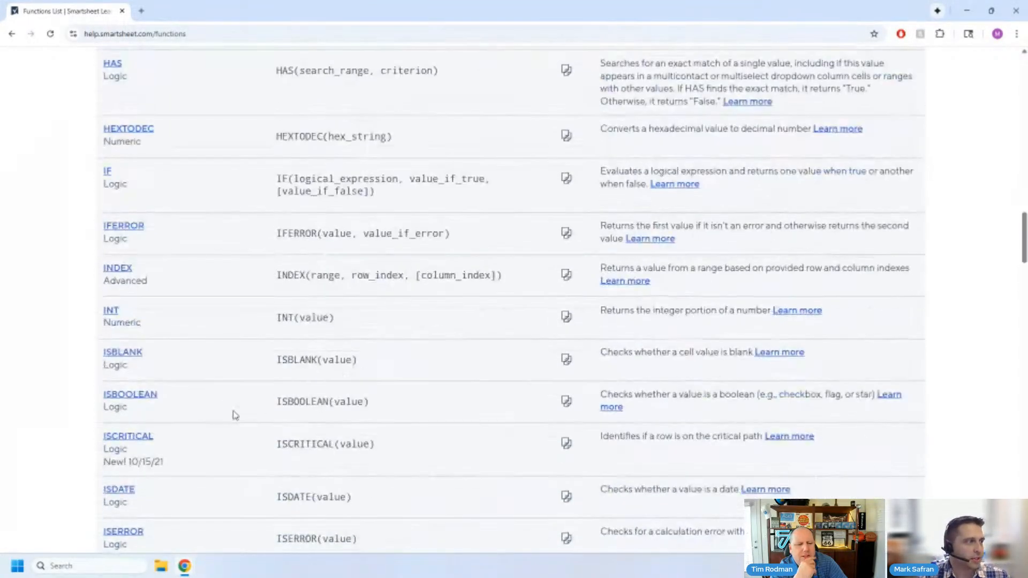
pyautogui.scroll(11, 241, 396)
pyautogui.scroll(15, 244, 392)
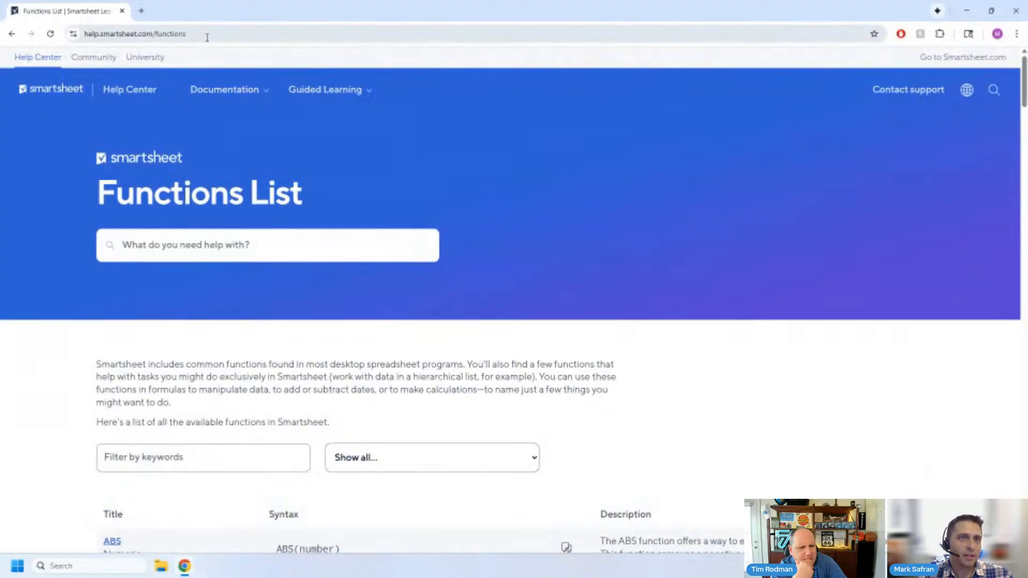
# - Highlight the Functions List page's web address, help.smartsheet.com/functions, to point it out
pyautogui.click(209, 35)
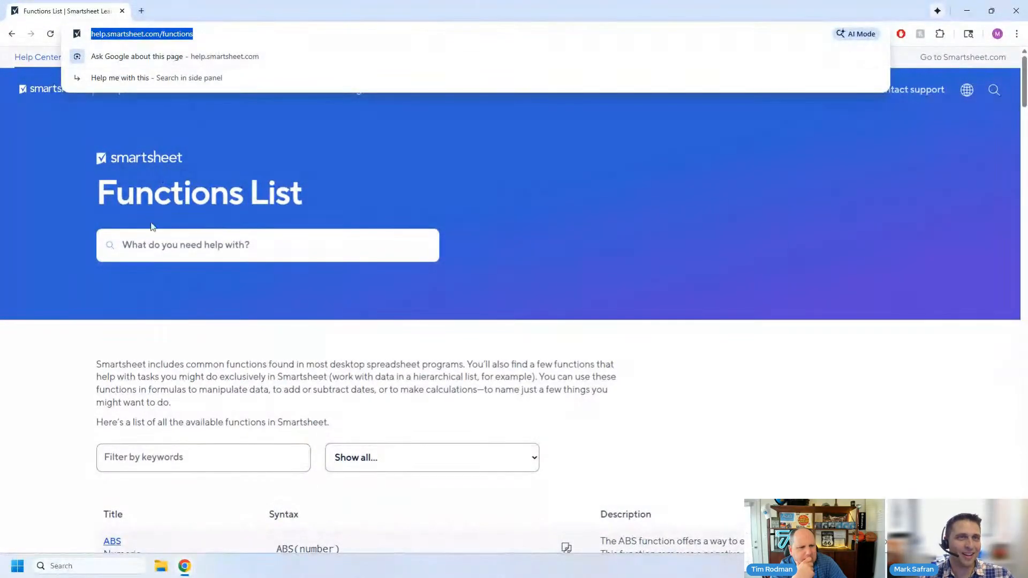
pyautogui.click(596, 316)
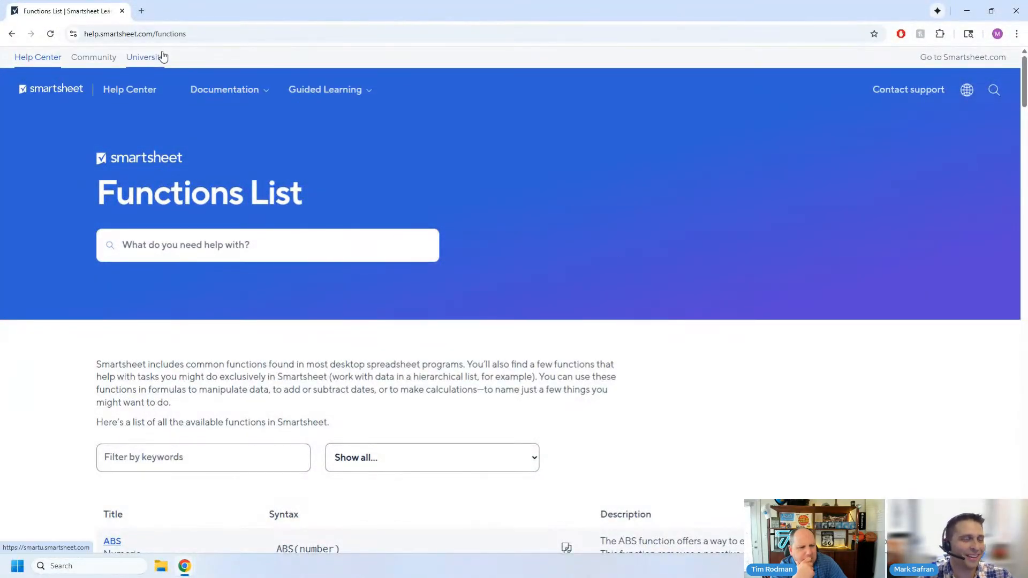
pyautogui.hotkey('ctrl', '+')
pyautogui.hotkey('ctrl', '+')
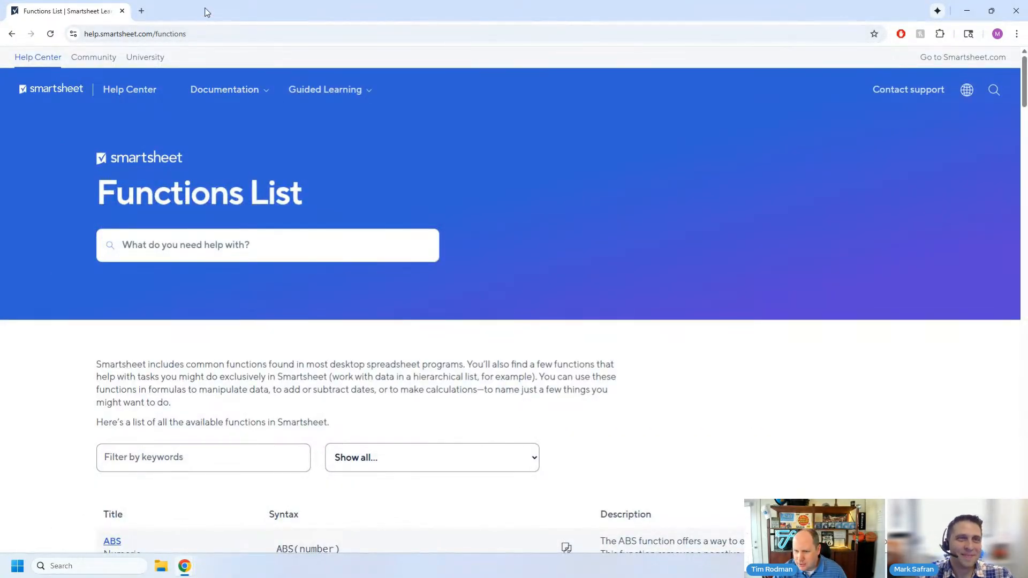
# - Return to the Estimating Metrics Metadata - Estimators sheet and examine the Total By Est rows and December's # of Bids formula
pyautogui.hotkey('alt', 'Tab')
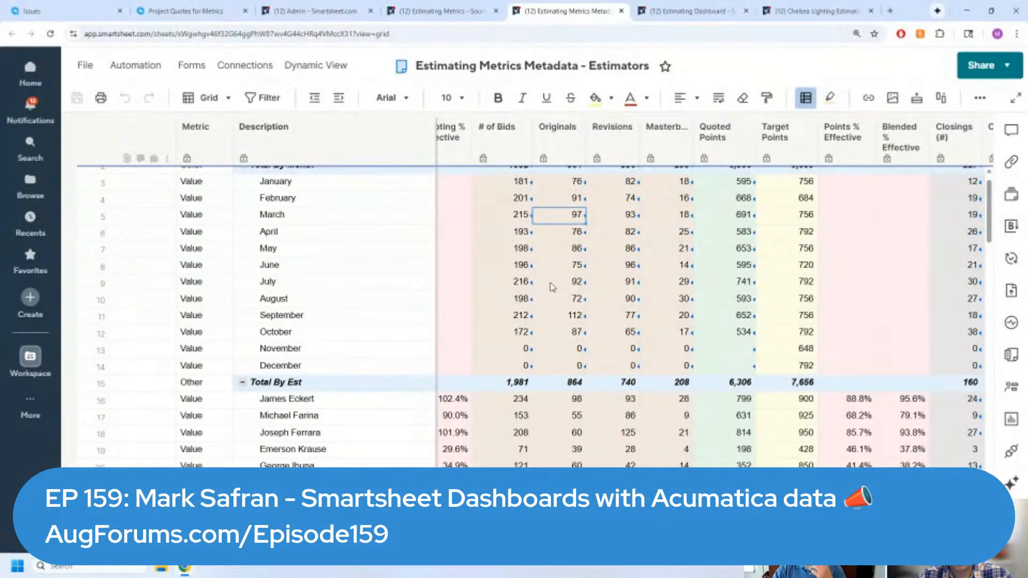
pyautogui.scroll(-3, 551, 292)
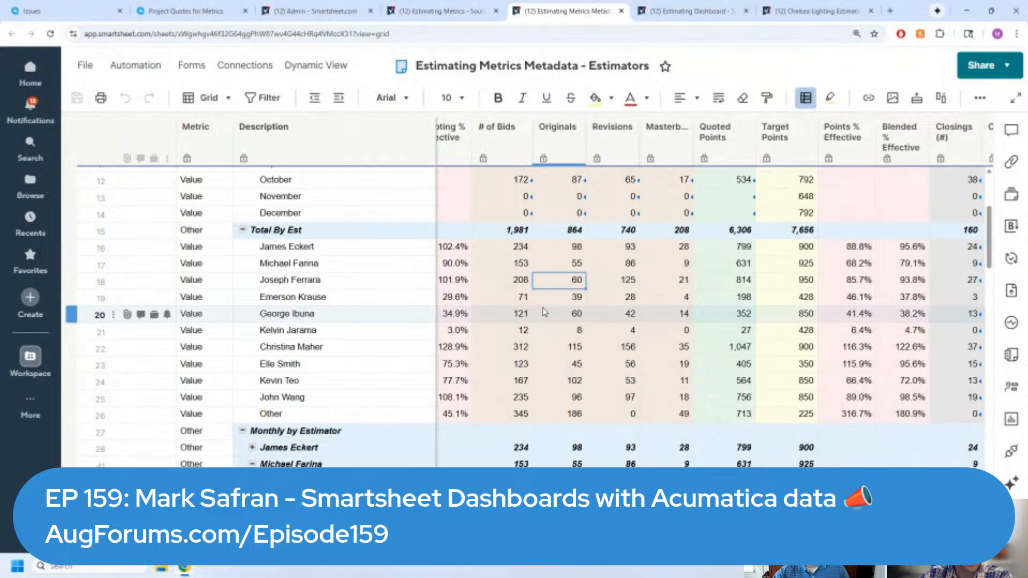
pyautogui.scroll(1, 493, 314)
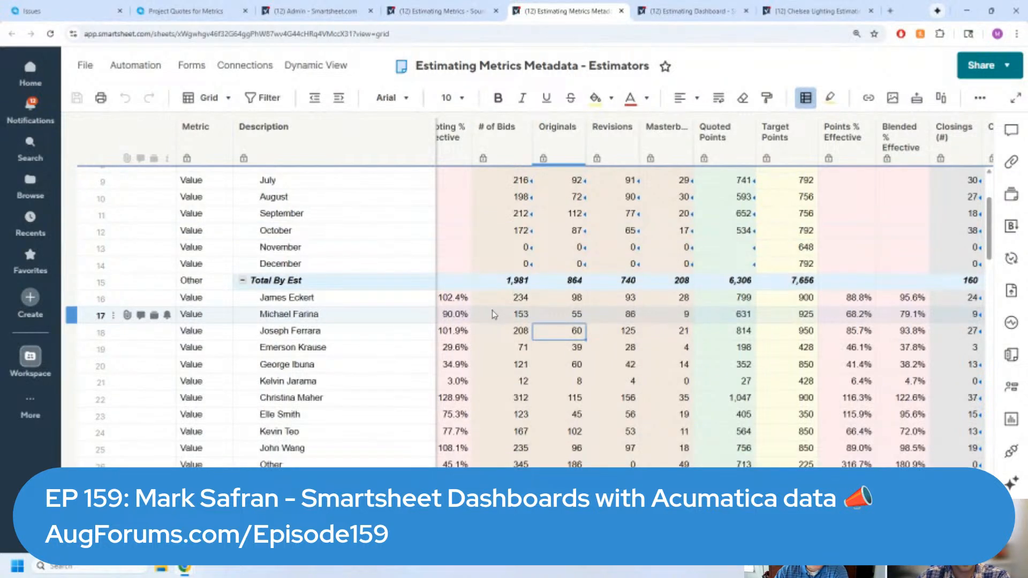
pyautogui.scroll(1, 494, 314)
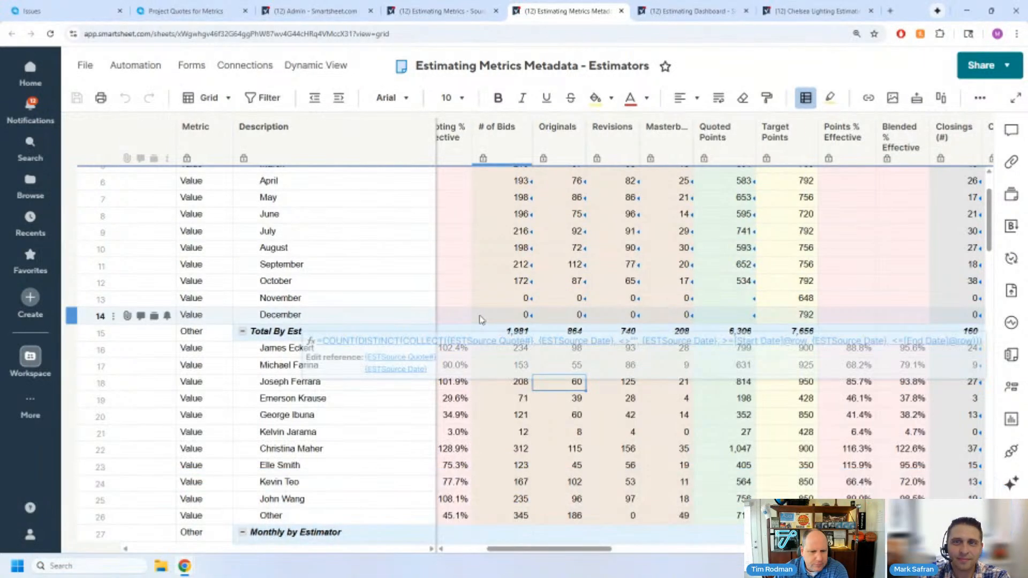
pyautogui.scroll(2, 480, 319)
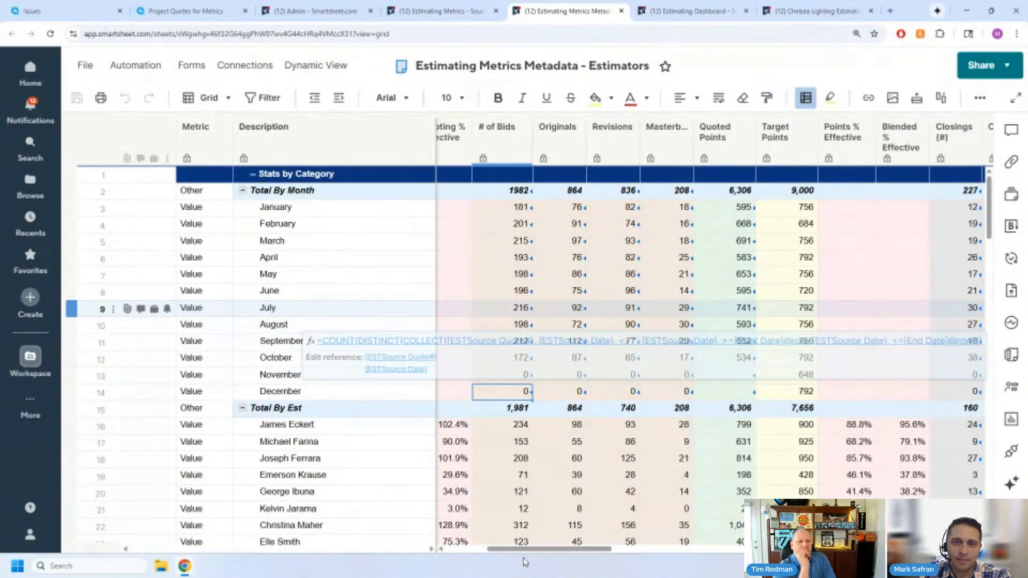
pyautogui.scroll(-3, 646, 54)
# - Switch to the Estimating Dashboard and open the 2025 YTD Quoting $ Progress Bar widget for editing
pyautogui.click(672, 12)
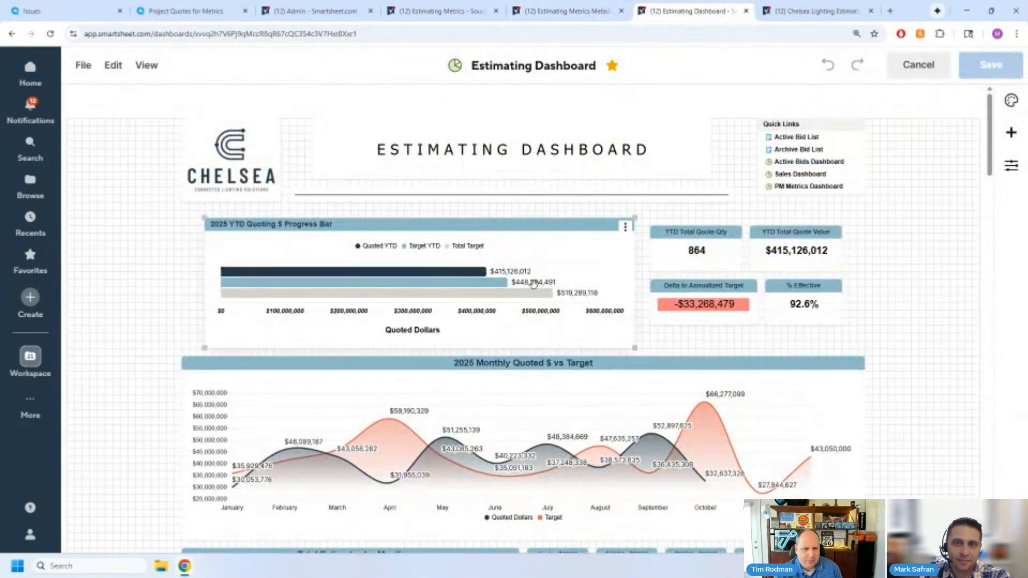
pyautogui.click(624, 229)
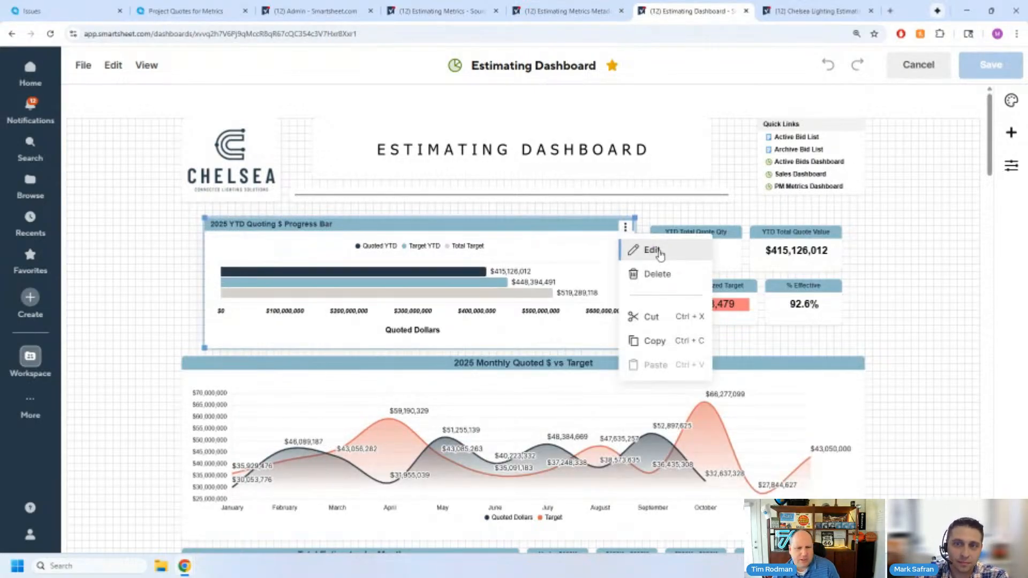
pyautogui.click(657, 256)
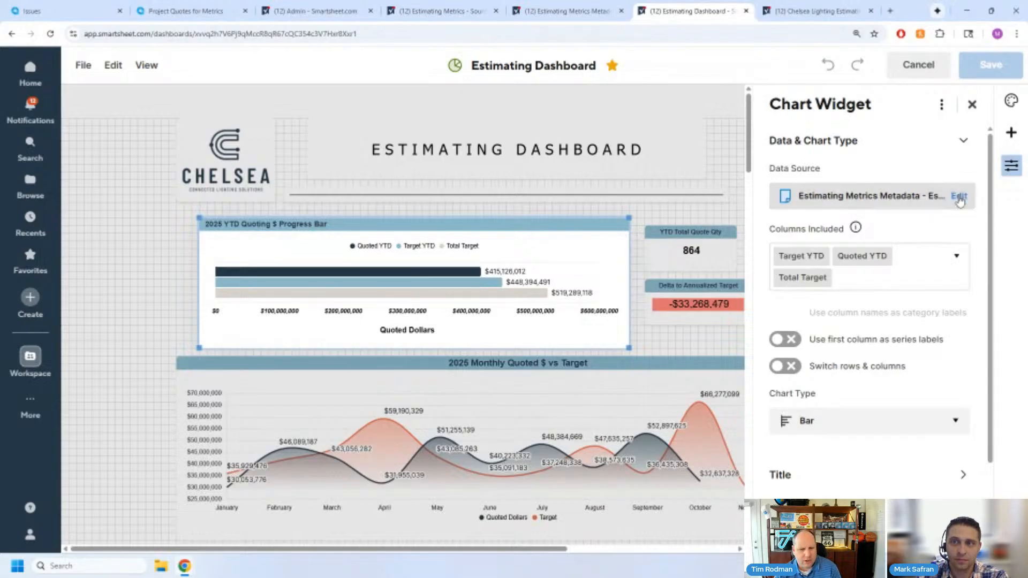
# - Open the chart's data source, keep the Estimating Metrics Metadata - Estimators sheet, and examine the company-wide Quoted Dollars row
pyautogui.click(959, 195)
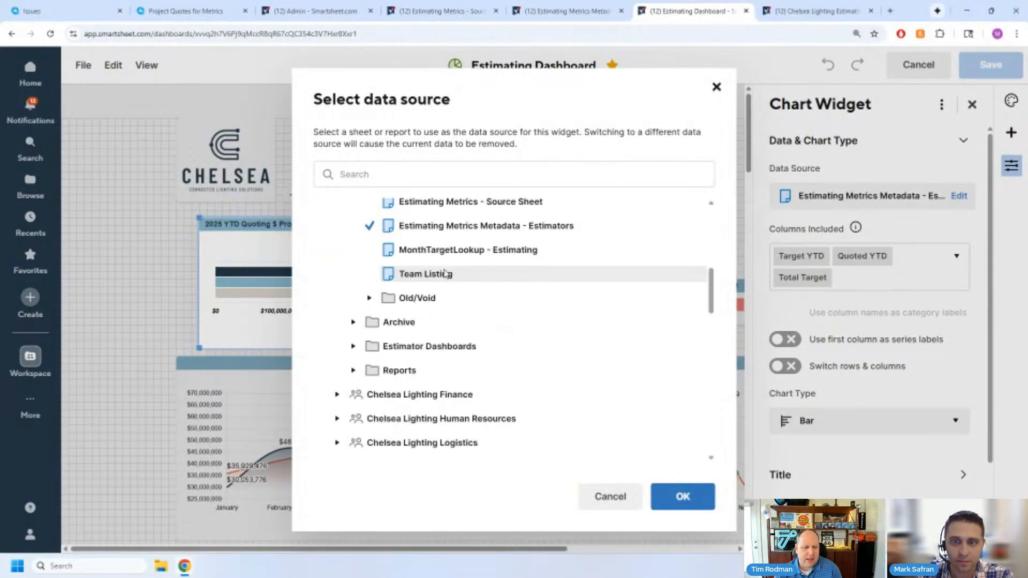
pyautogui.click(677, 497)
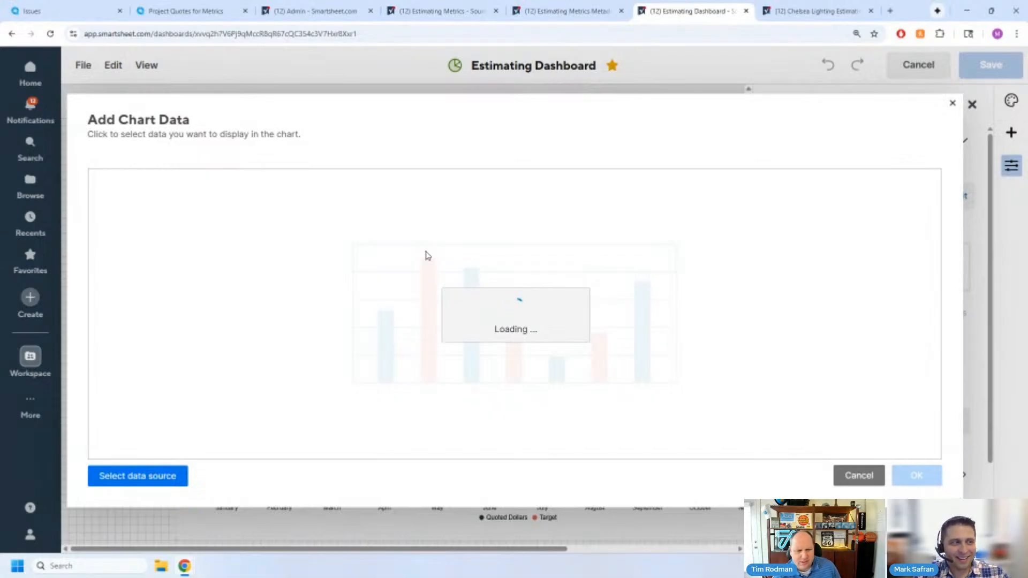
pyautogui.scroll(-2, 516, 321)
pyautogui.scroll(3, 518, 322)
pyautogui.scroll(2, 719, 387)
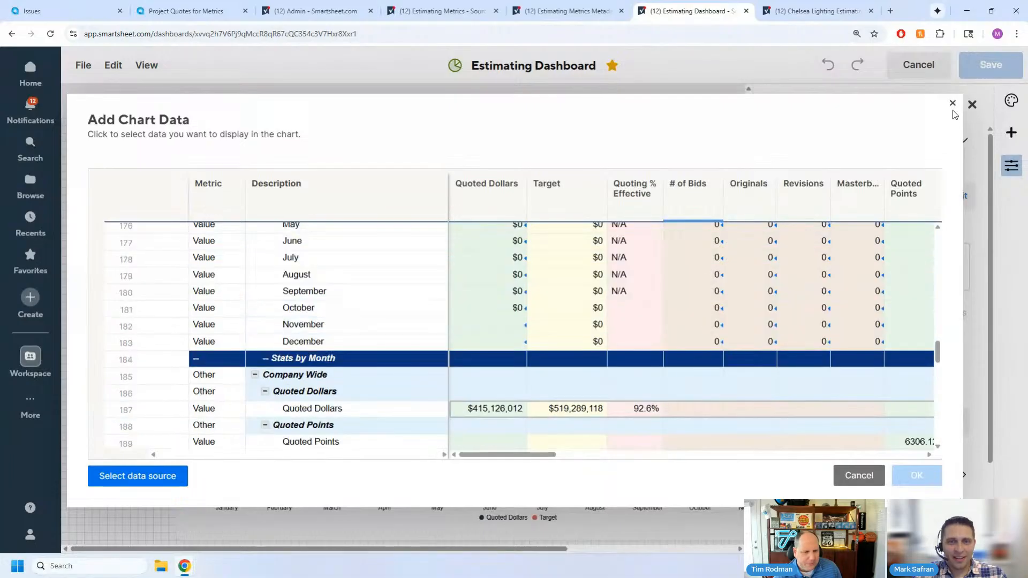
# - Close the chart data selection, bring up the Google results for smartsheet sheet limits, and expand the full AI Overview
pyautogui.click(953, 102)
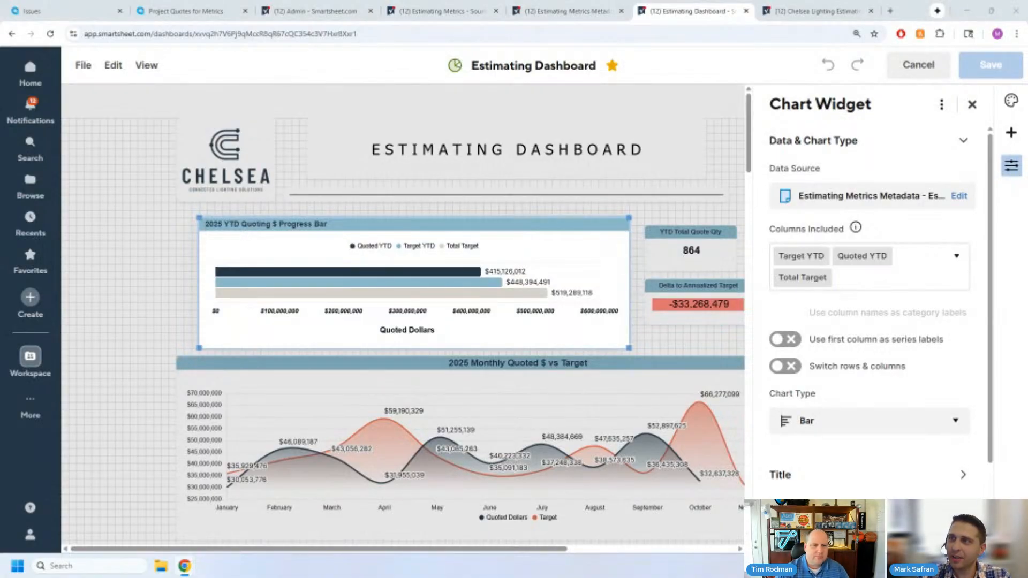
pyautogui.moveTo(503, 47); pyautogui.dragTo(432, 2)
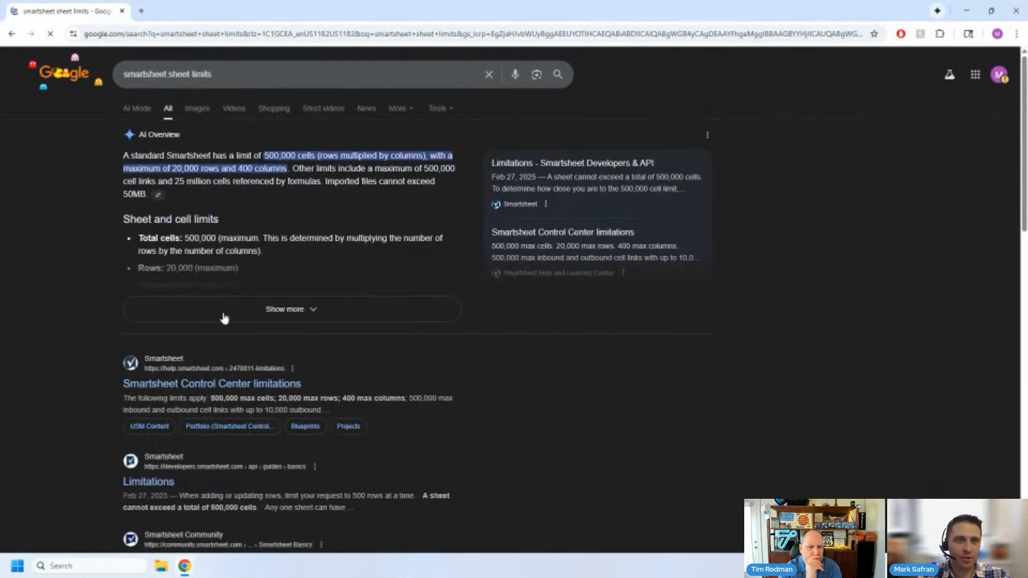
pyautogui.click(224, 315)
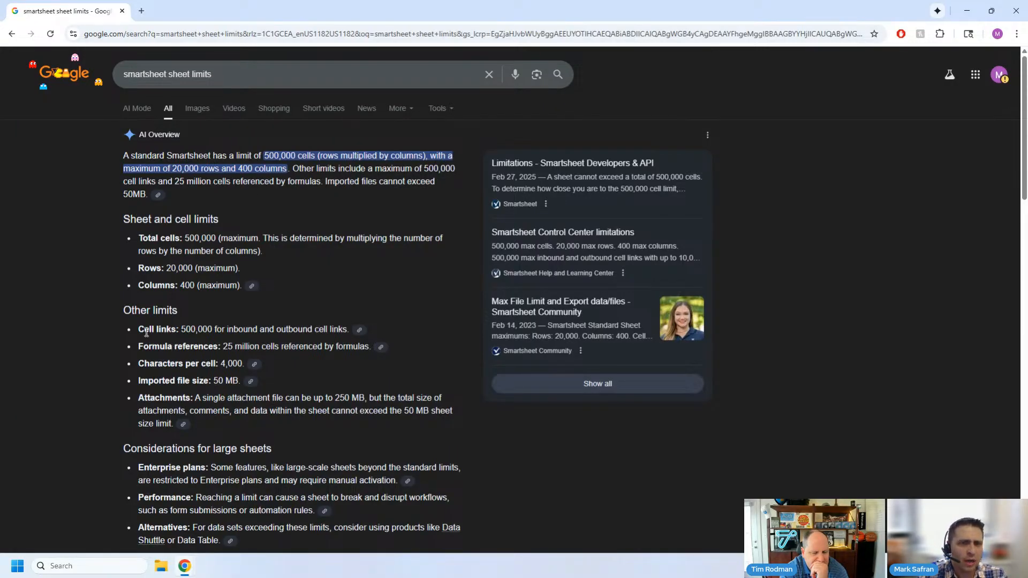
# - Highlight the Other limits list from cell links to attachments, and examine the considerations for large sheets
pyautogui.moveTo(140, 329); pyautogui.dragTo(225, 414)
pyautogui.click(225, 414)
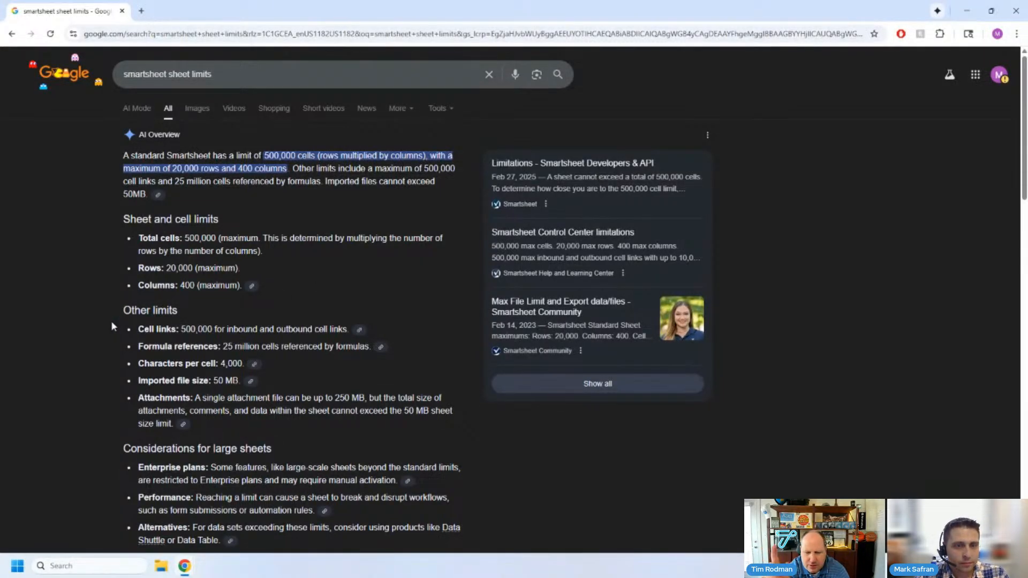
pyautogui.scroll(-1, 111, 322)
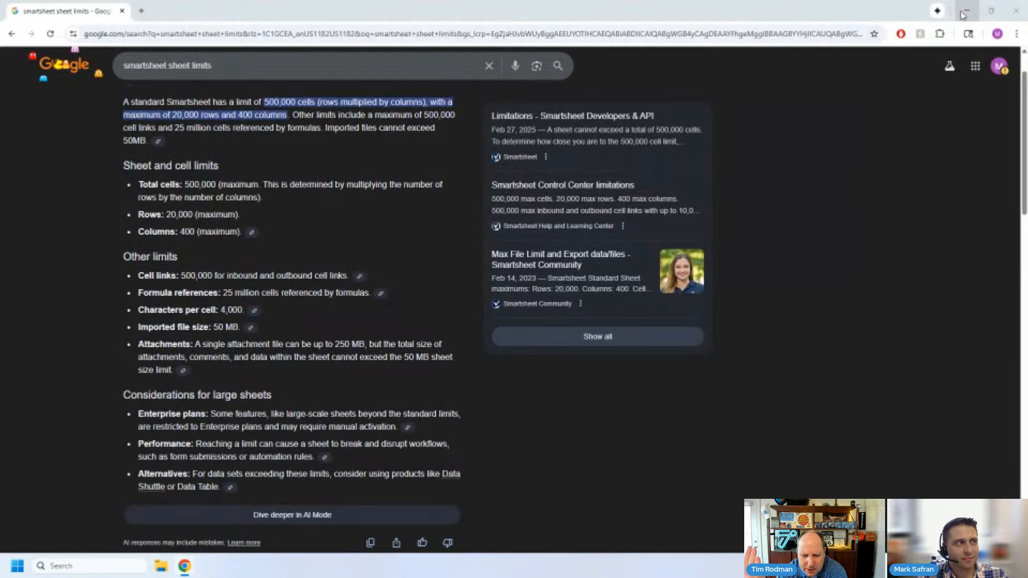
pyautogui.scroll(2, 812, 213)
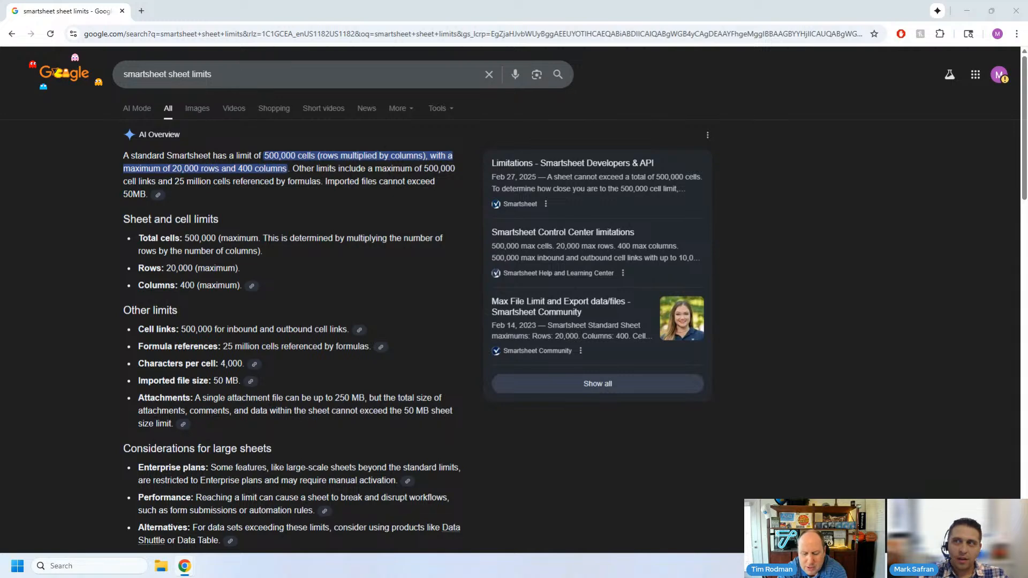
# - Bring up the Smartsheet Pricing page, highlight the Advanced Work Management plan name, and examine the features it includes
pyautogui.moveTo(1027, 22); pyautogui.dragTo(814, 21)
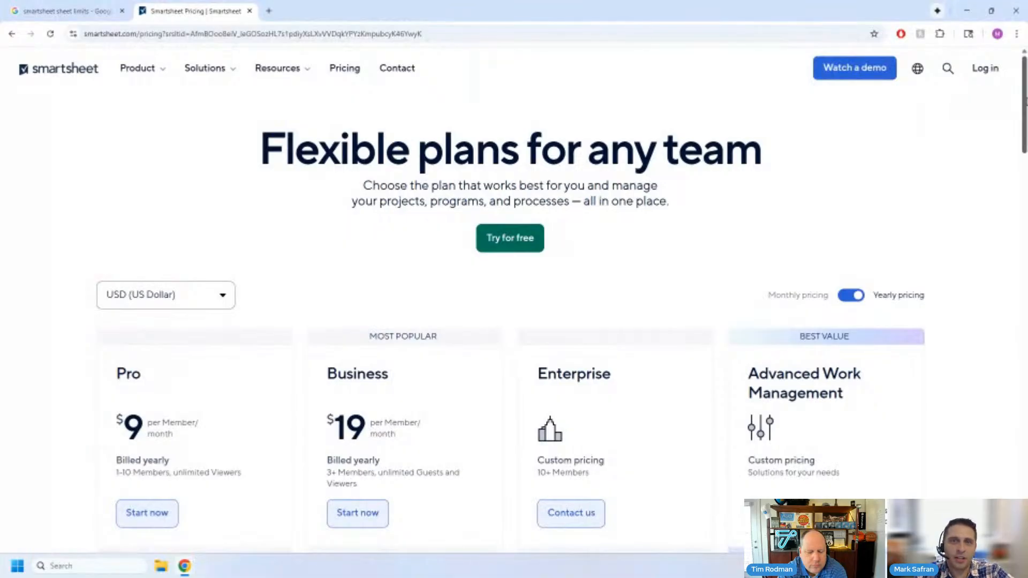
pyautogui.moveTo(1026, 102); pyautogui.dragTo(1027, 106)
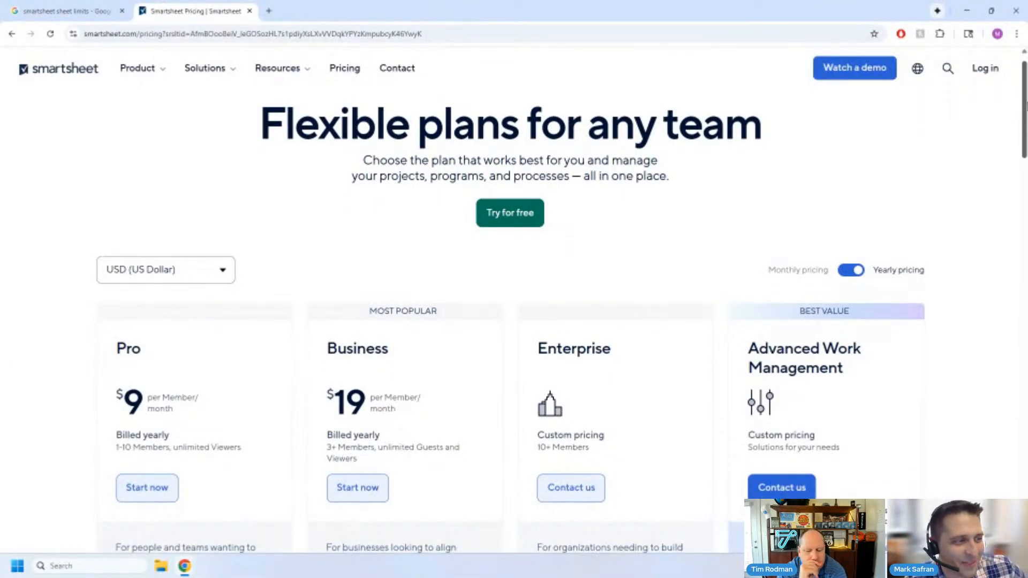
pyautogui.scroll(-2, 107, 279)
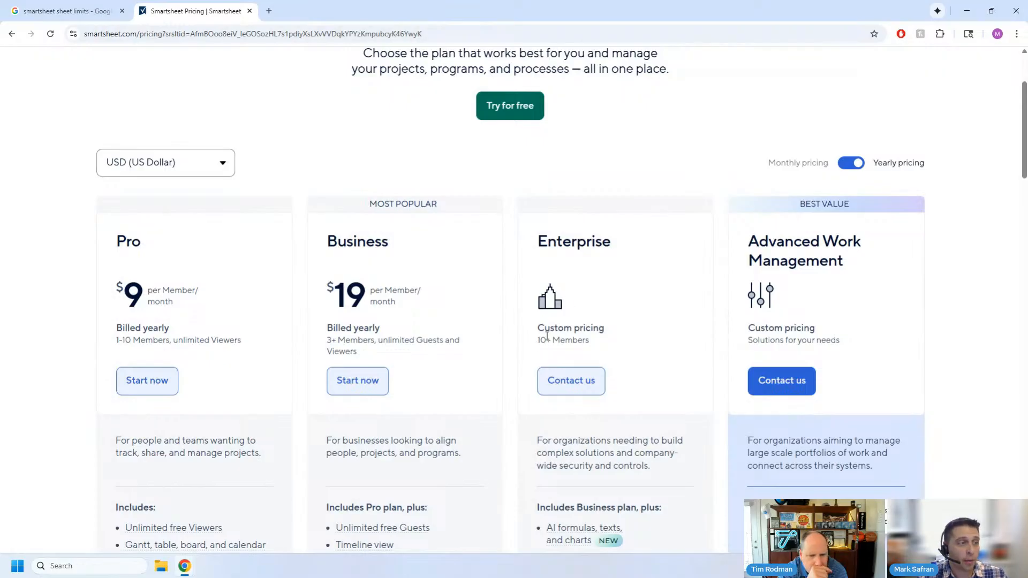
pyautogui.moveTo(771, 232); pyautogui.dragTo(850, 262)
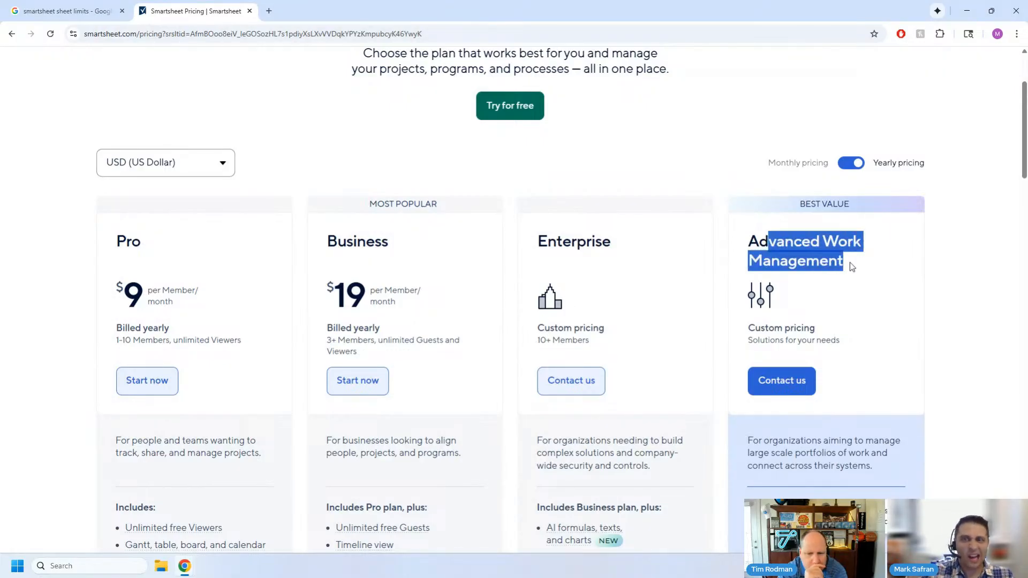
pyautogui.scroll(-4, 849, 262)
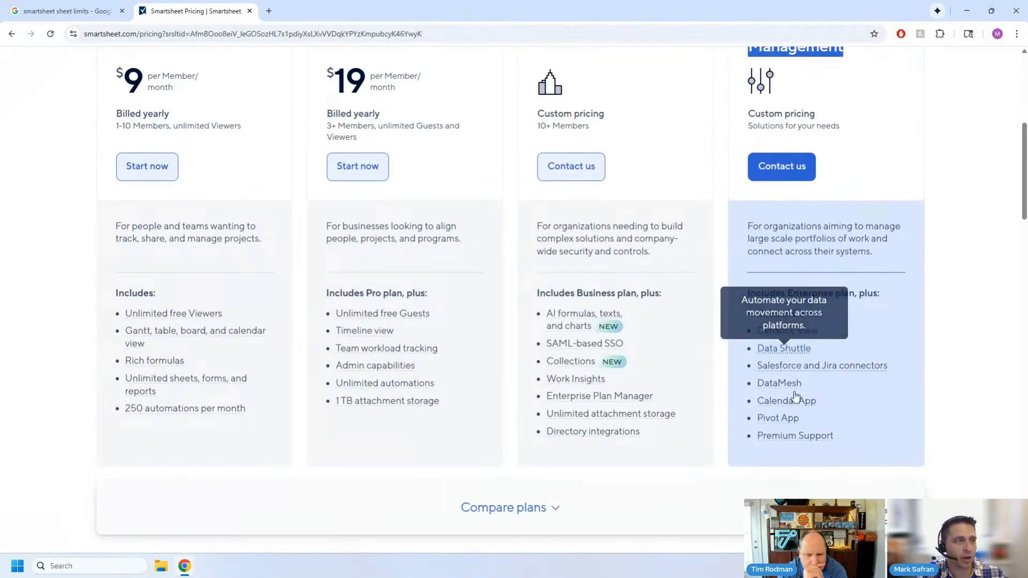
pyautogui.moveTo(795, 436)
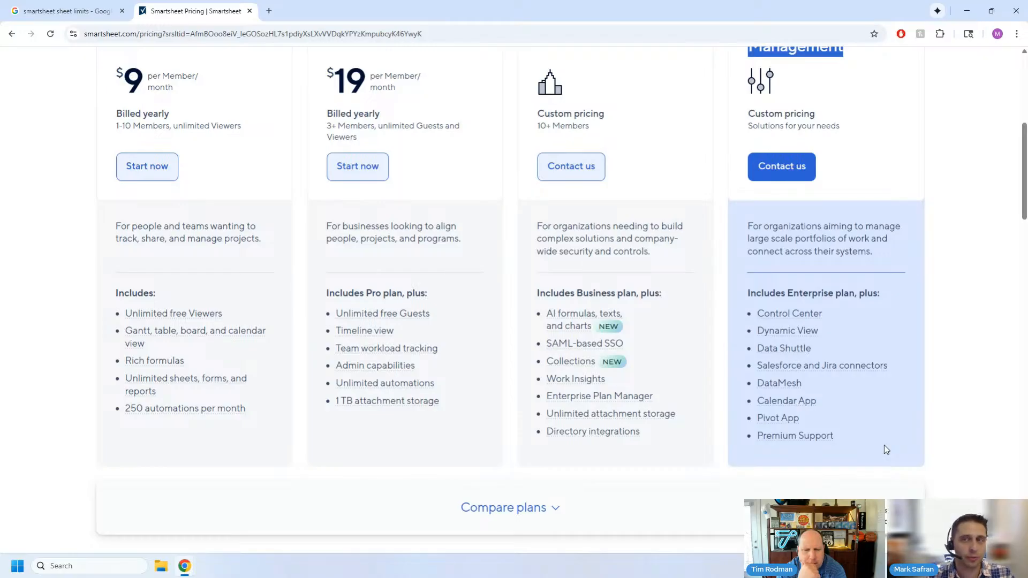
# - Return to the Advanced Work Management heading, highlight it again, and point out Data Shuttle in its feature list
pyautogui.scroll(3, 884, 447)
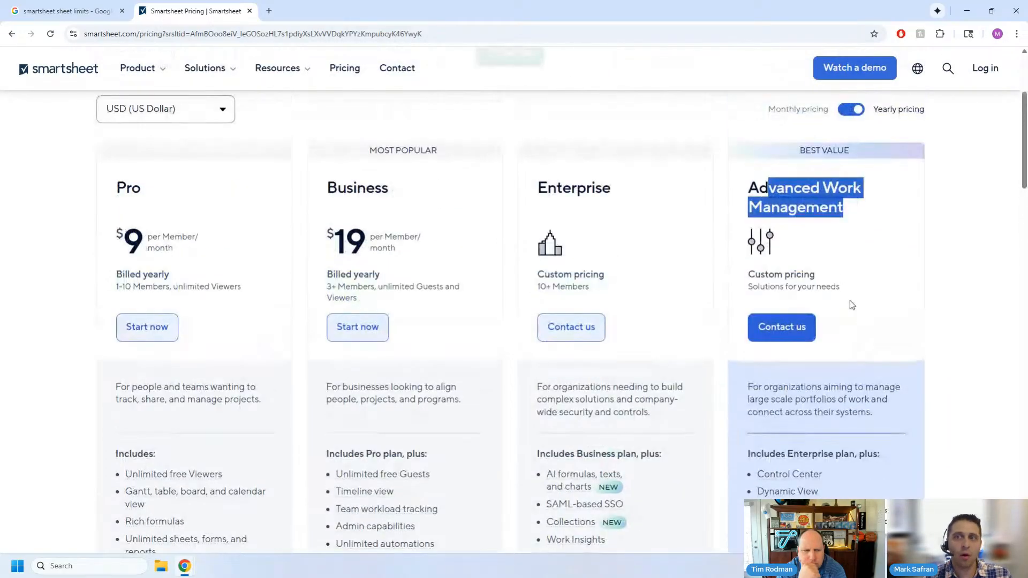
pyautogui.moveTo(753, 180); pyautogui.dragTo(858, 213)
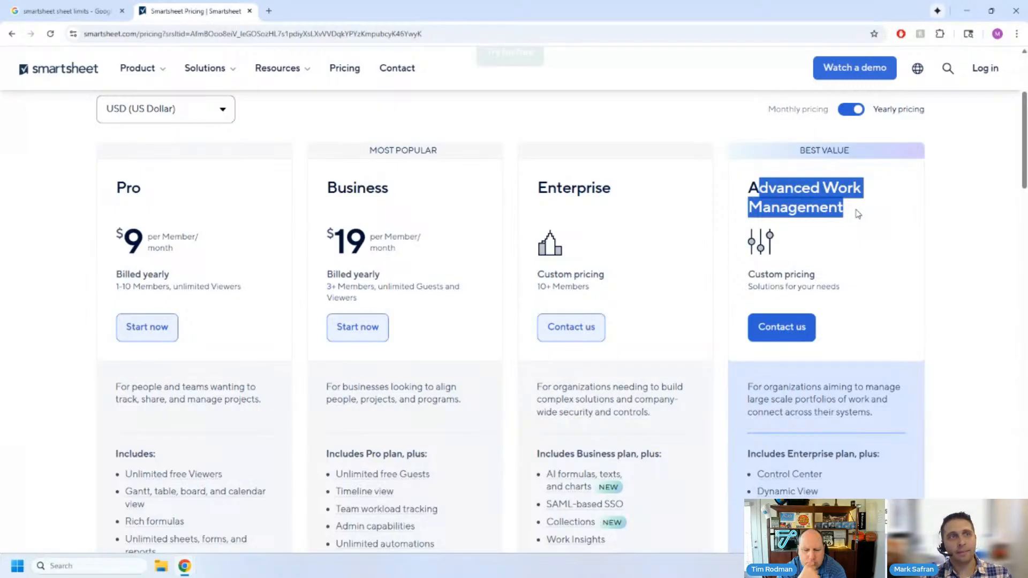
pyautogui.scroll(-2, 899, 336)
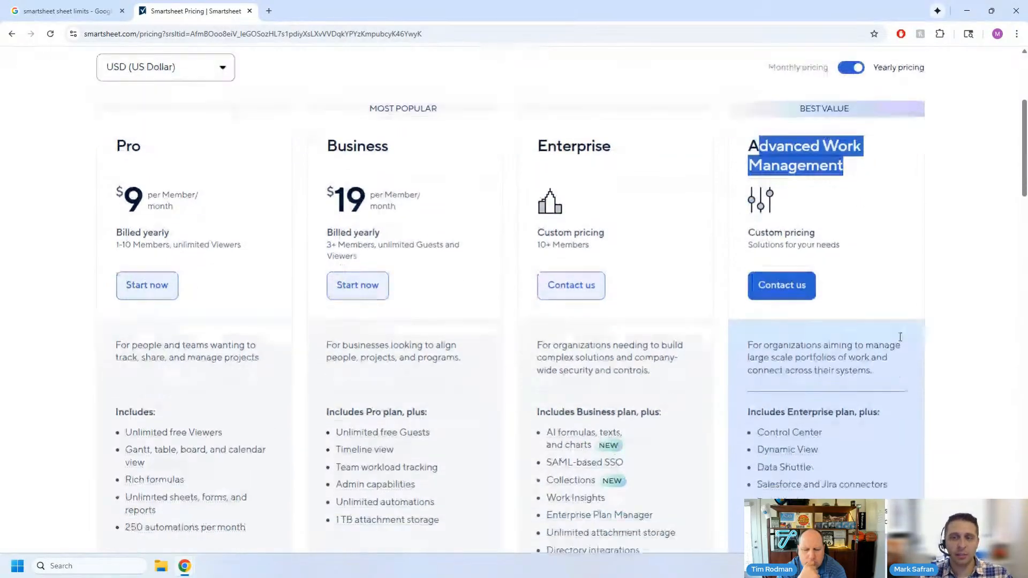
pyautogui.moveTo(779, 471)
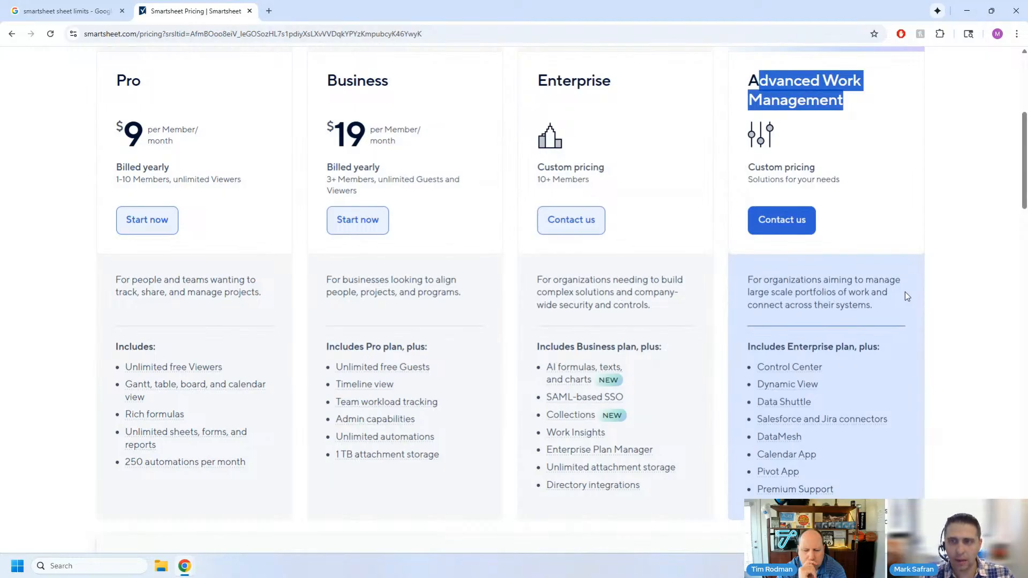
# - Find the Data Shuttle add-on under Premium features and highlight its card from the monthly price up to the category
pyautogui.scroll(-3, 905, 292)
pyautogui.scroll(-6, 904, 293)
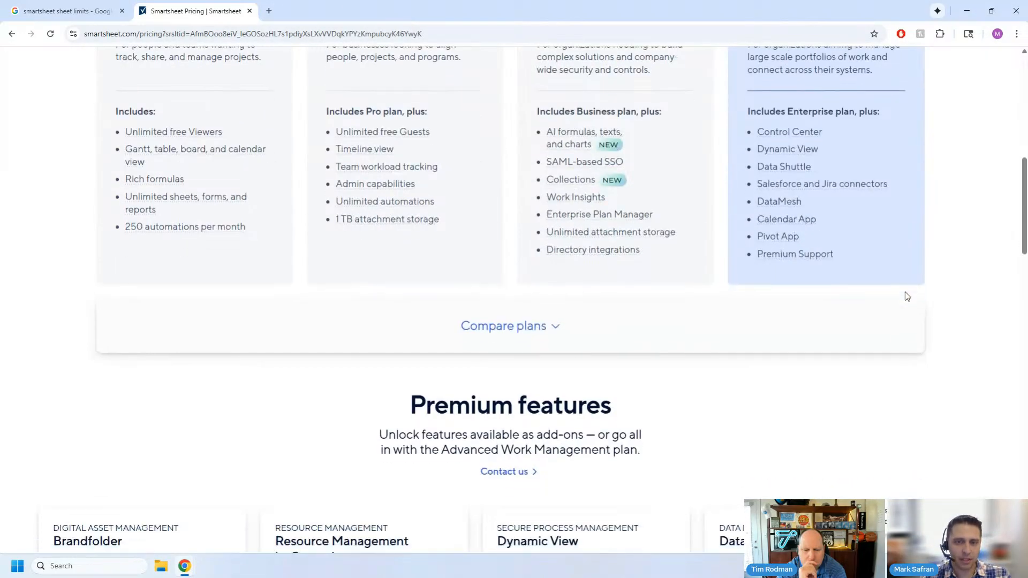
pyautogui.moveTo(730, 280)
pyautogui.mouseDown()
pyautogui.moveTo(805, 372)
pyautogui.moveTo(820, 434)
pyautogui.moveTo(772, 401)
pyautogui.moveTo(715, 281)
pyautogui.mouseUp()
pyautogui.click(809, 439)
pyautogui.click(746, 285)
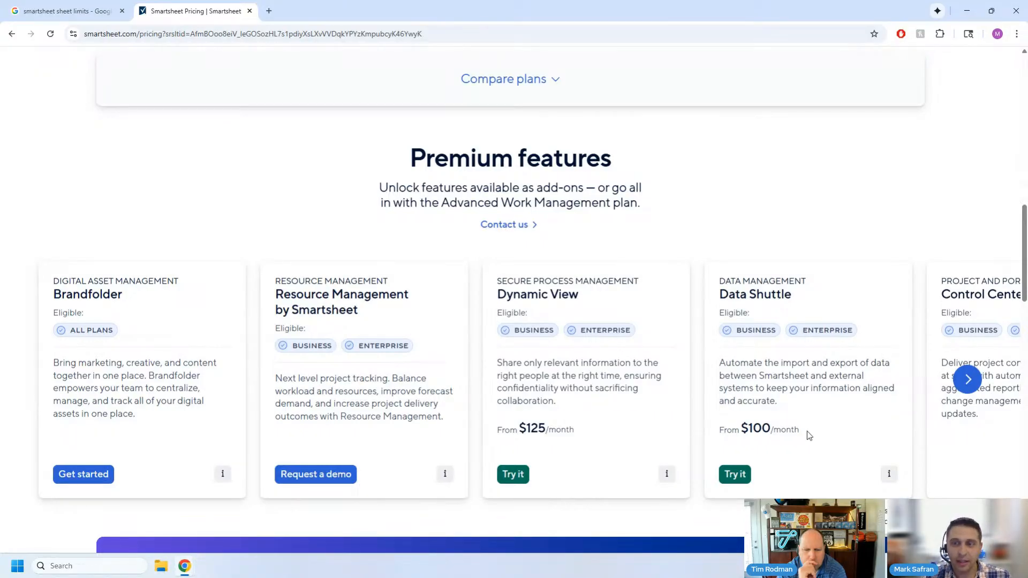
pyautogui.moveTo(799, 433); pyautogui.dragTo(721, 279)
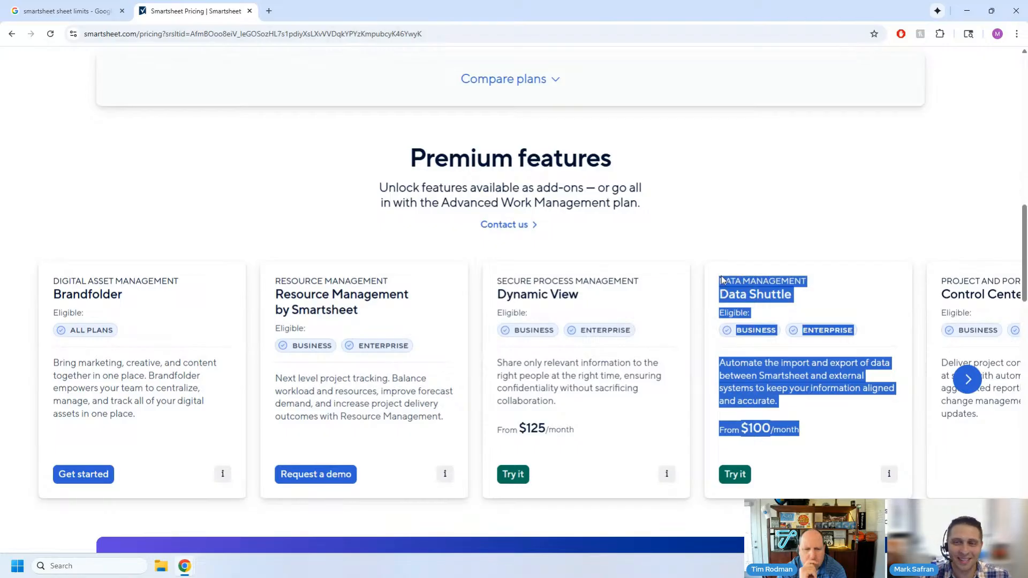
pyautogui.click(722, 280)
# - Return to the plan cards, highlight the Enterprise plan name, and compare its features with Advanced Work Management
pyautogui.scroll(15, 793, 420)
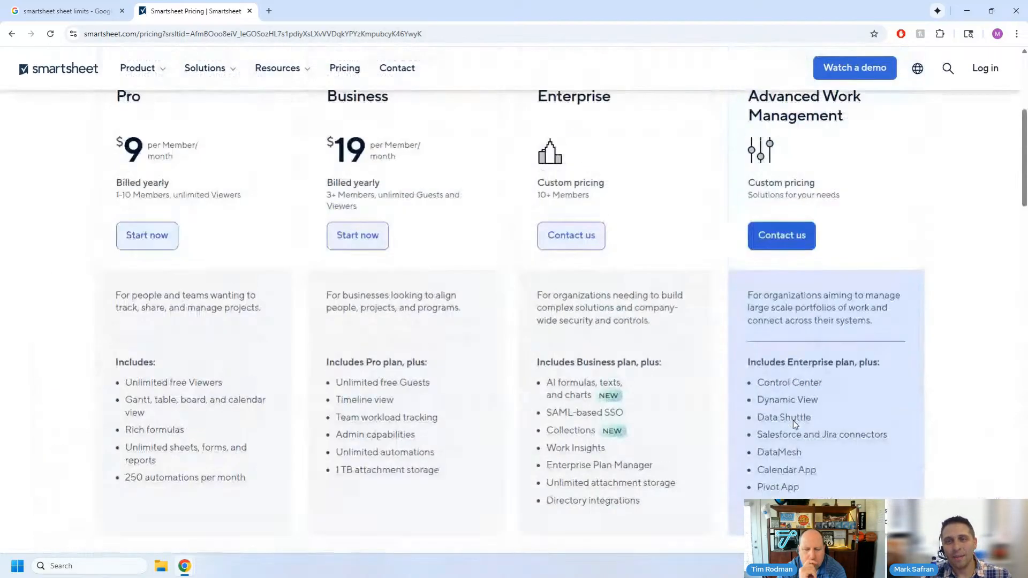
pyautogui.scroll(-2, 506, 322)
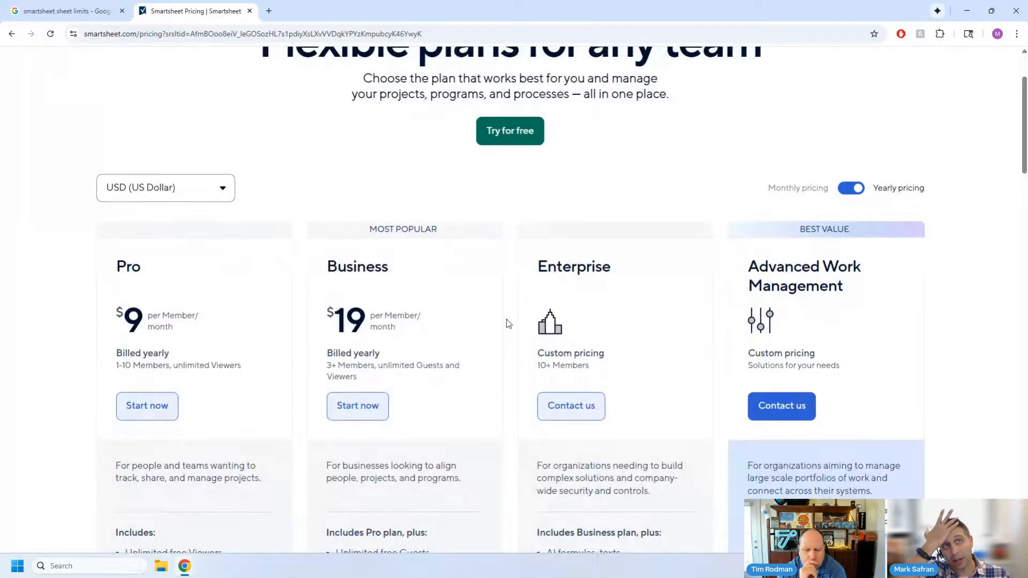
pyautogui.moveTo(530, 267); pyautogui.dragTo(562, 268)
pyautogui.click(628, 282)
pyautogui.scroll(-2, 777, 292)
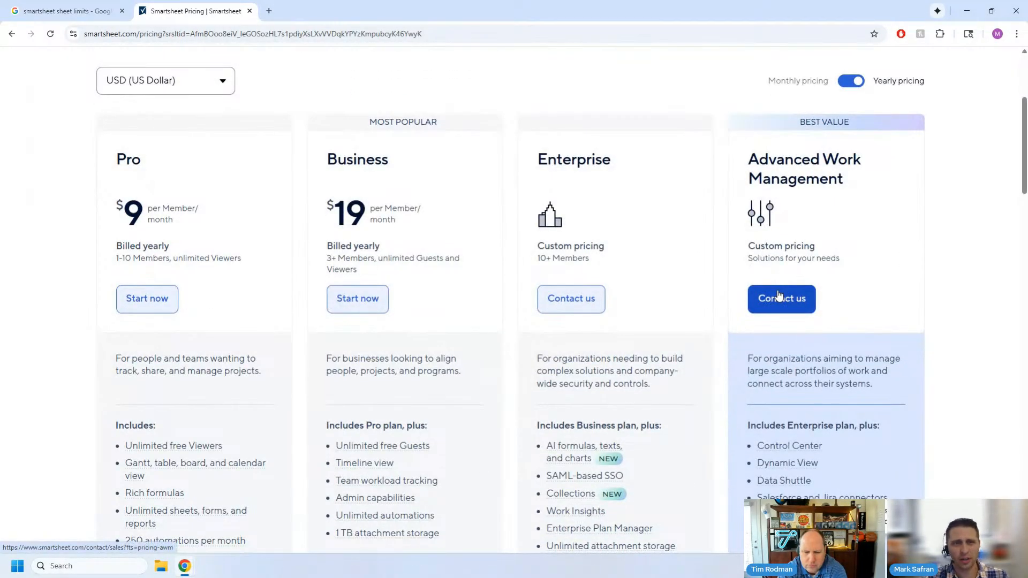
pyautogui.scroll(-2, 720, 329)
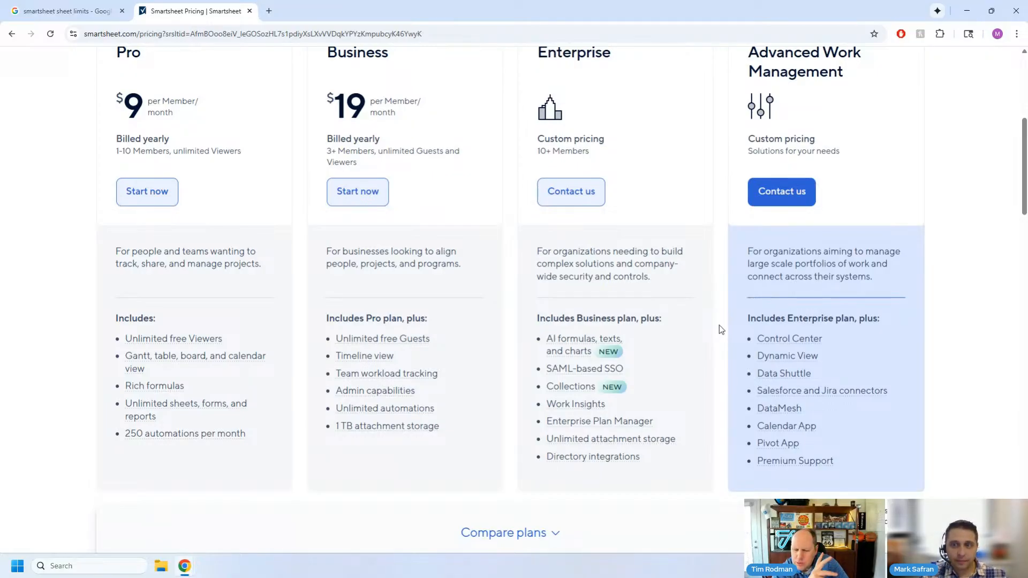
# - Highlight the Advanced Work Management features from Control Center to Premium Support, and minimize the pricing page window to return to the data flow diagram
pyautogui.scroll(1, 719, 325)
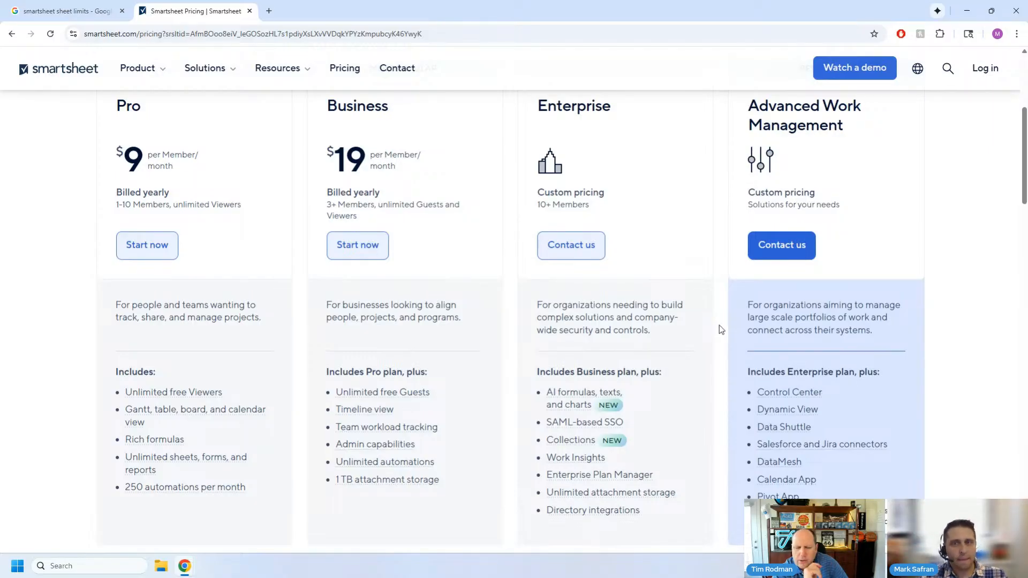
pyautogui.scroll(1, 718, 328)
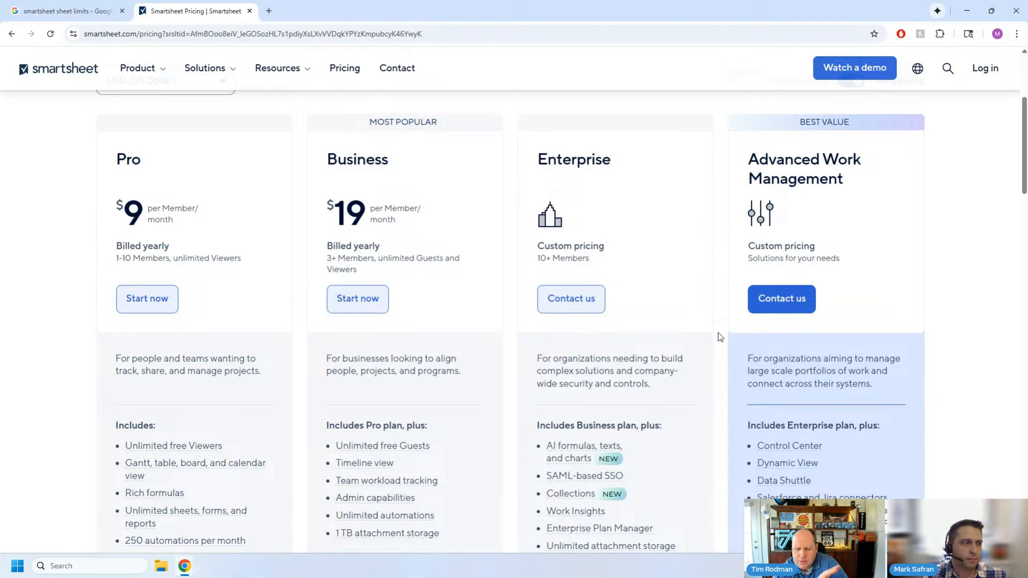
pyautogui.scroll(-2, 720, 337)
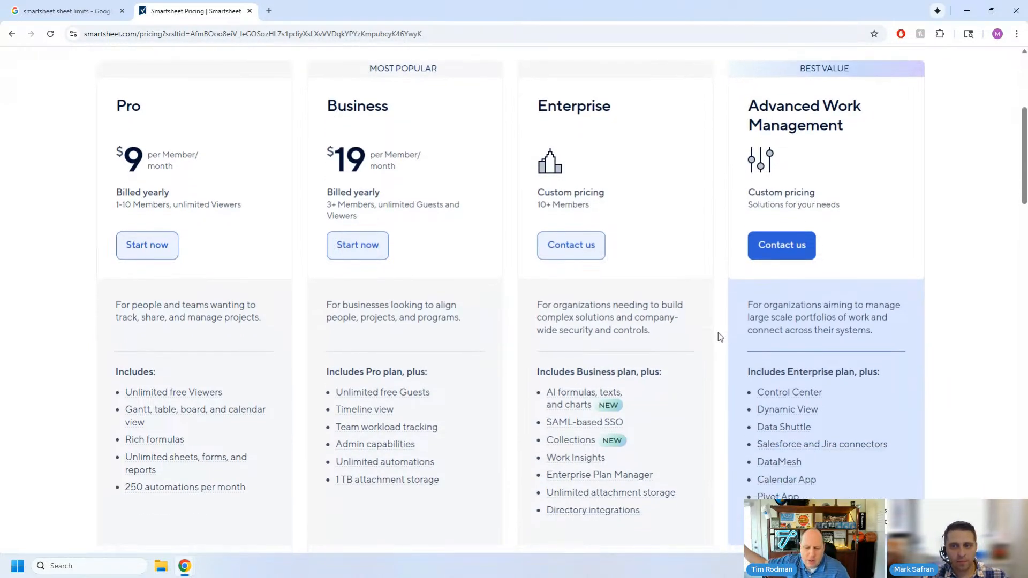
pyautogui.moveTo(843, 465); pyautogui.dragTo(760, 339)
pyautogui.click(902, 246)
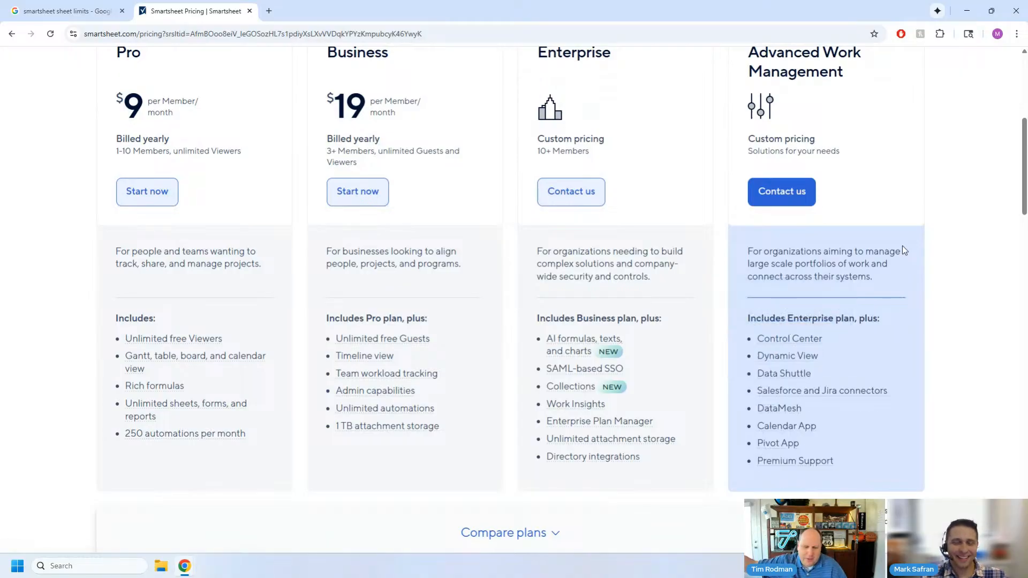
pyautogui.scroll(-1, 901, 249)
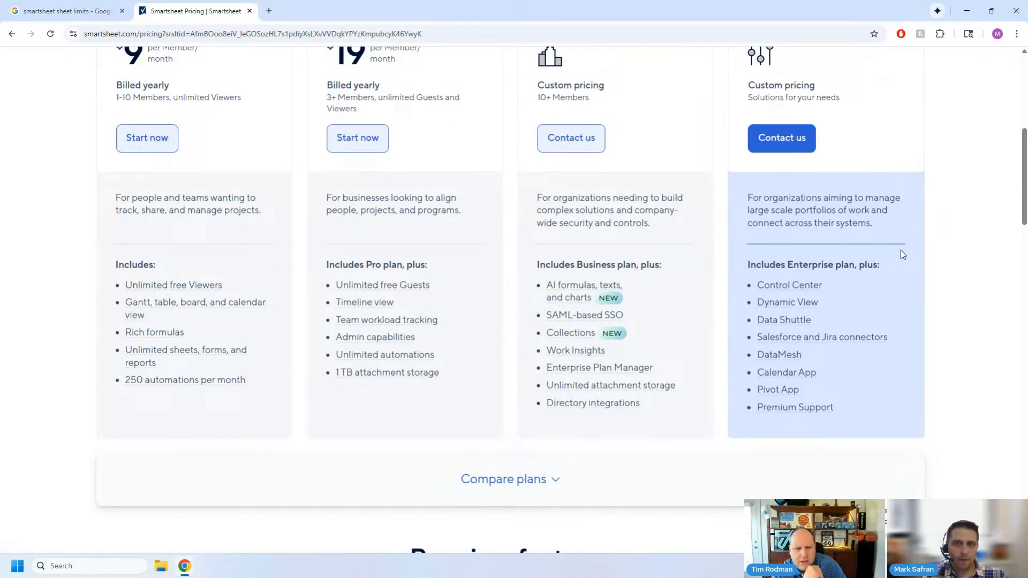
pyautogui.scroll(2, 901, 252)
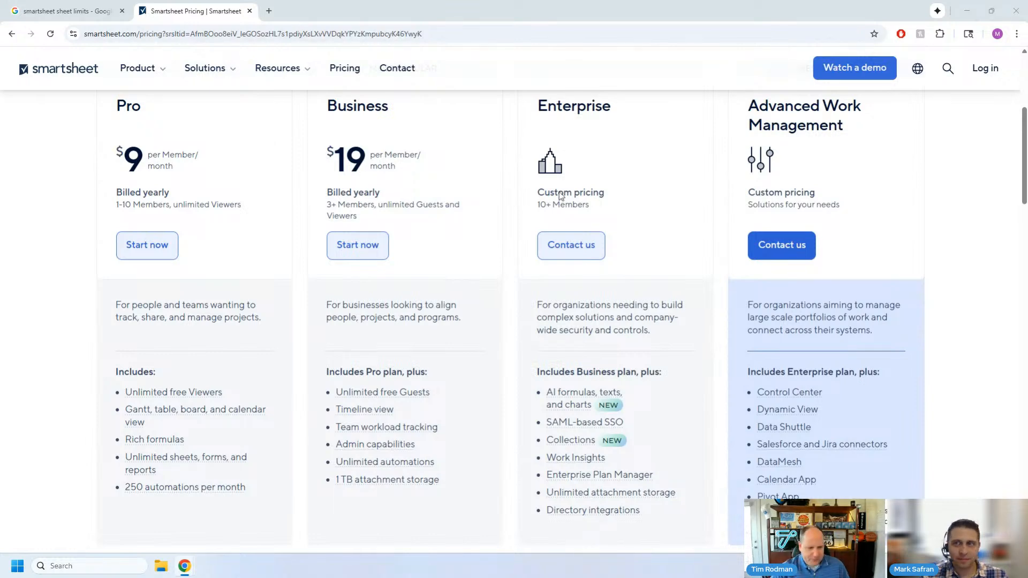
pyautogui.click(967, 11)
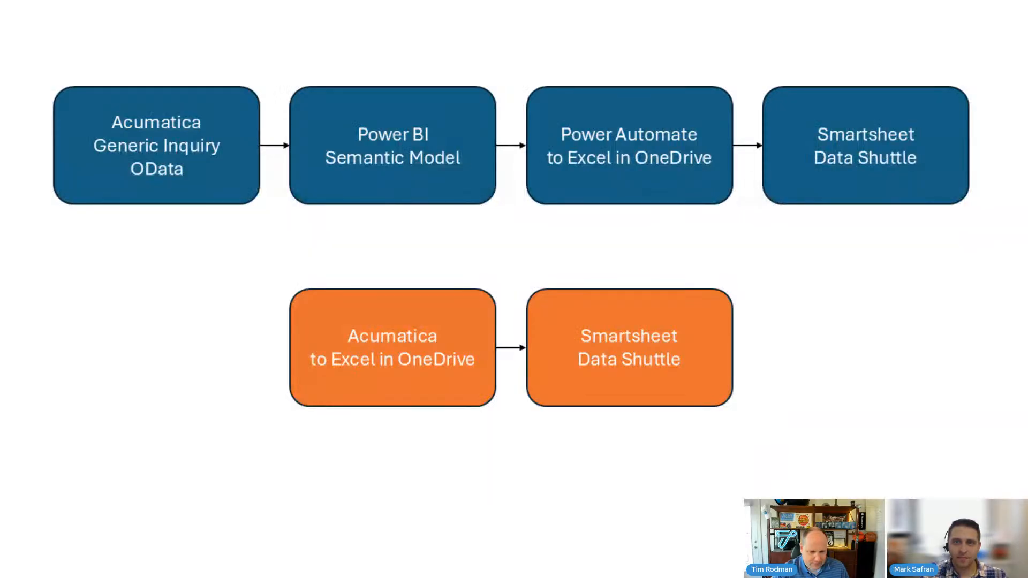
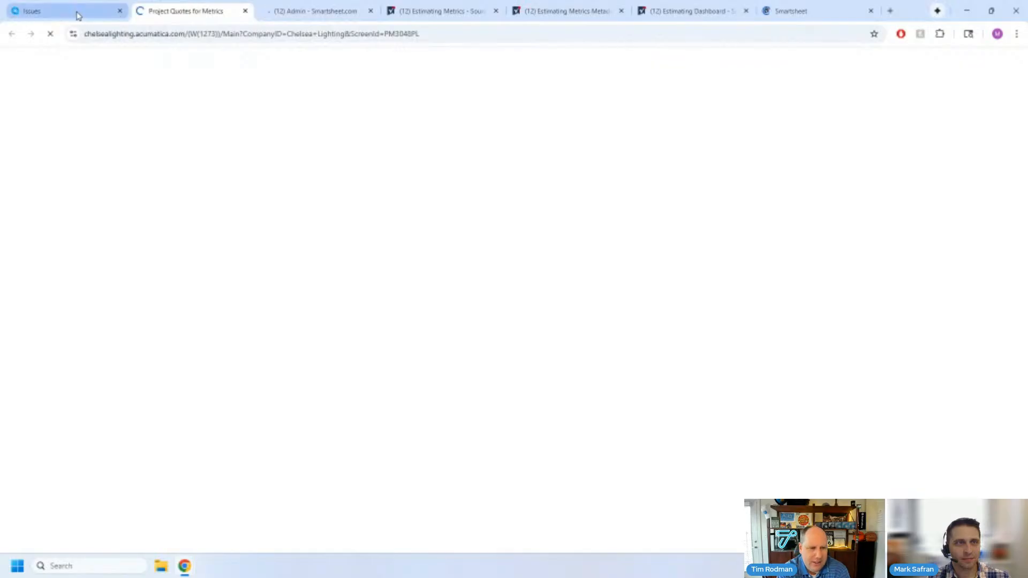
# - Return from the Issues dashboard to the Acumatica home page and close the Project Quotes for Metrics and Smartsheet admin pages
pyautogui.click(77, 13)
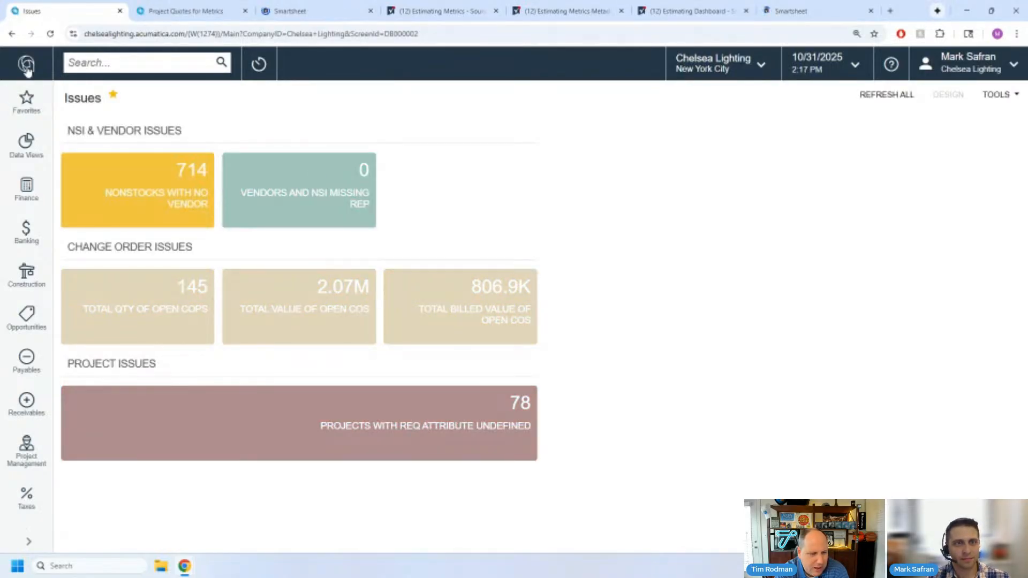
pyautogui.click(28, 70)
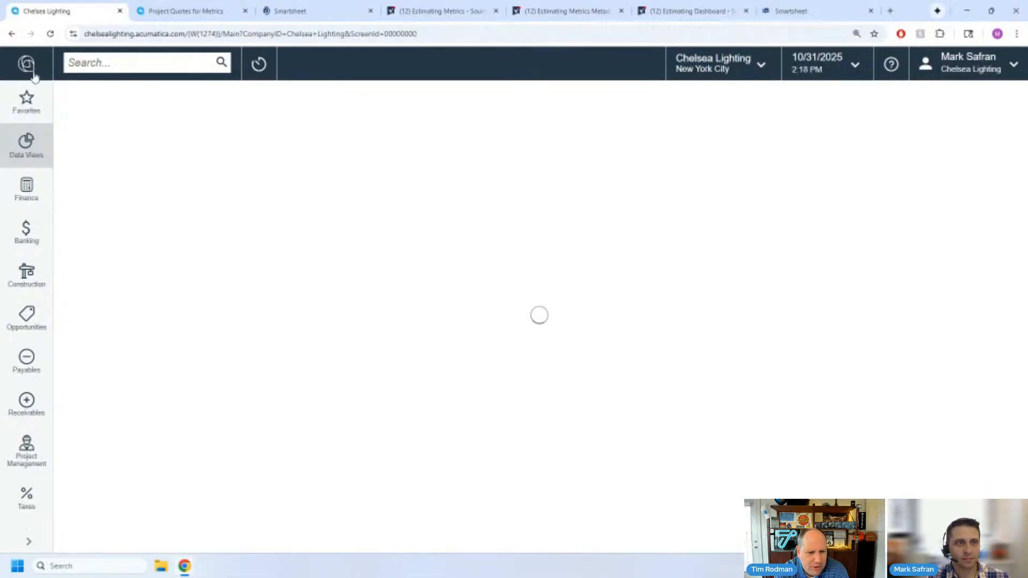
pyautogui.click(245, 11)
pyautogui.click(244, 11)
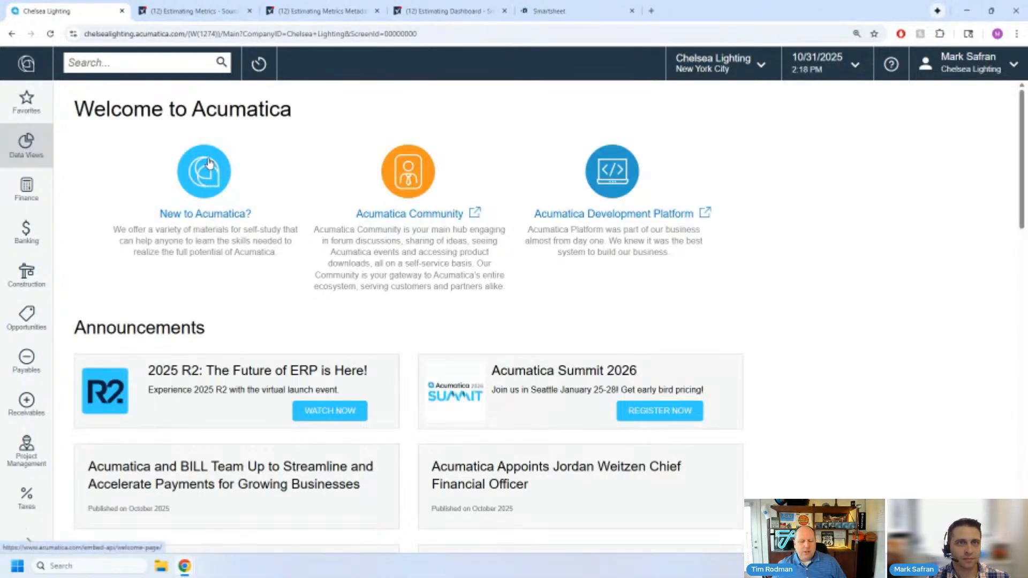
# - Search Acumatica for "data pro" and open the Data Providers screen
pyautogui.click(80, 64)
pyautogui.write('data pro')
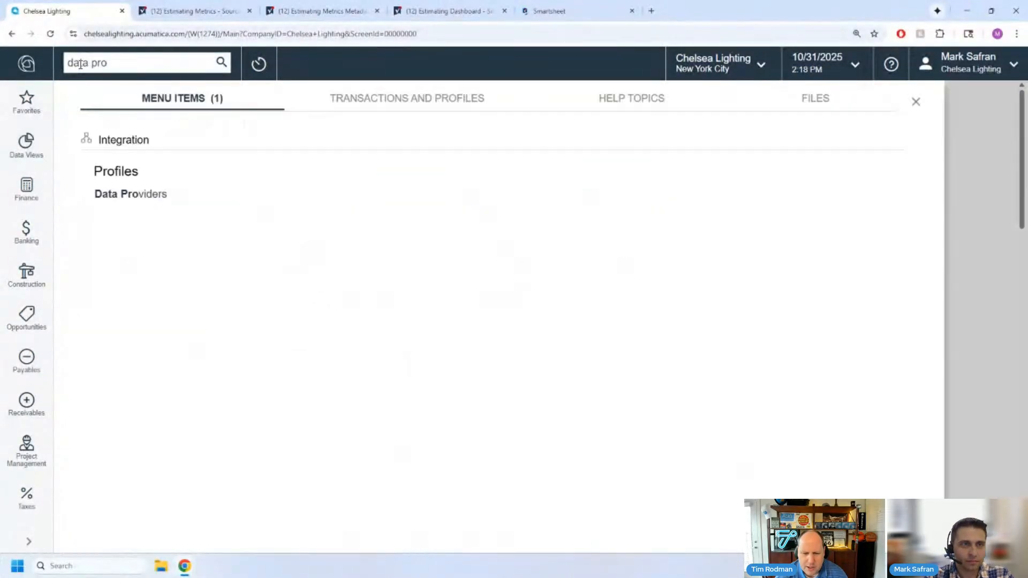
pyautogui.click(121, 197)
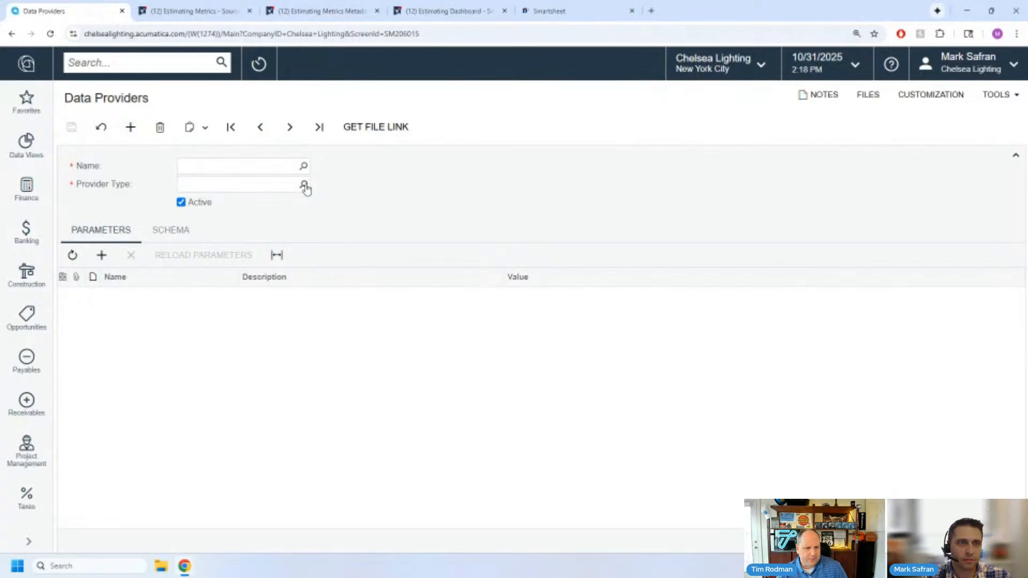
# - Look up the available provider types with the full type names readable, filter them by "excel", and close the lookup without choosing one
pyautogui.click(304, 185)
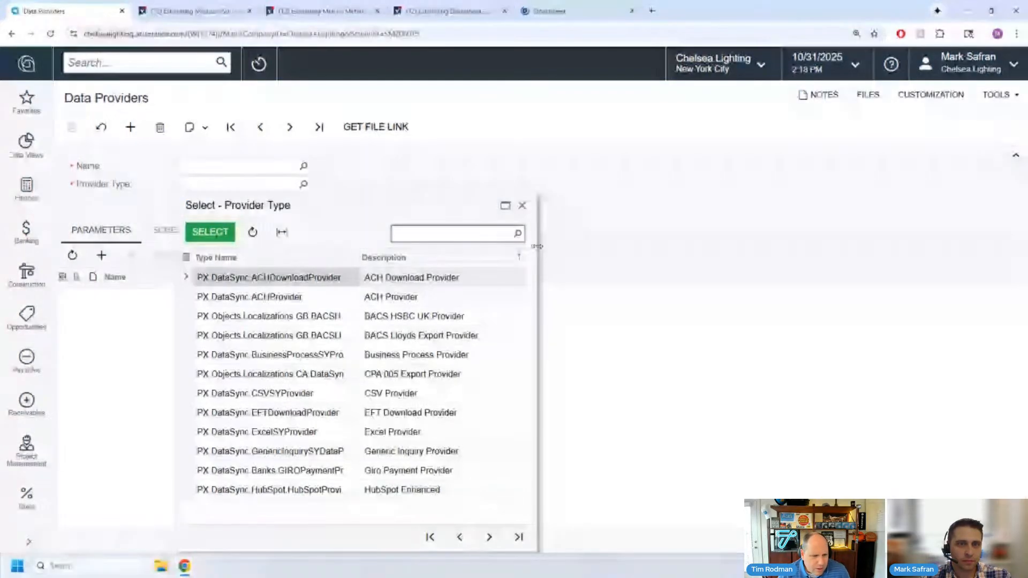
pyautogui.moveTo(538, 250); pyautogui.dragTo(641, 254)
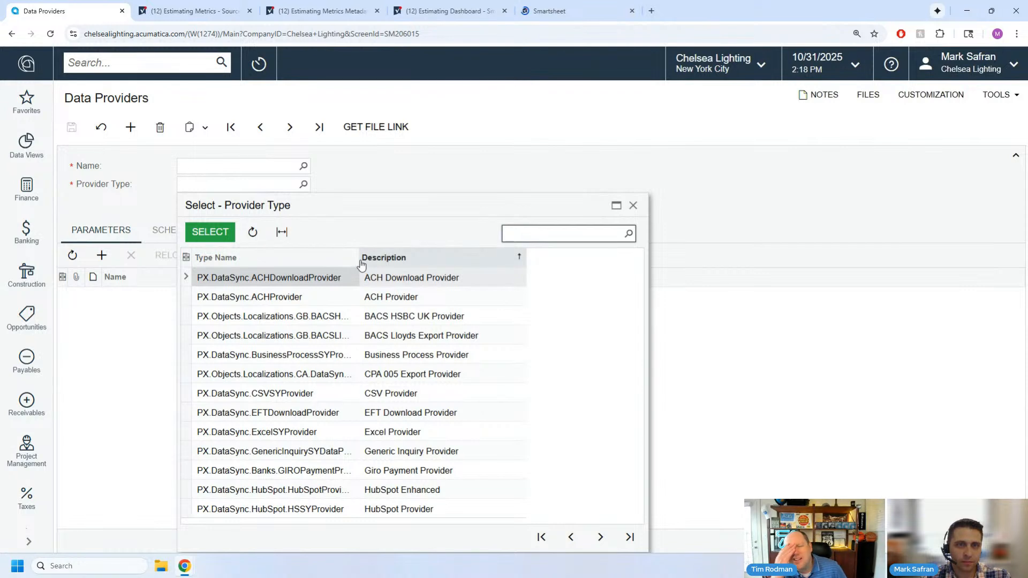
pyautogui.moveTo(360, 264); pyautogui.dragTo(428, 263)
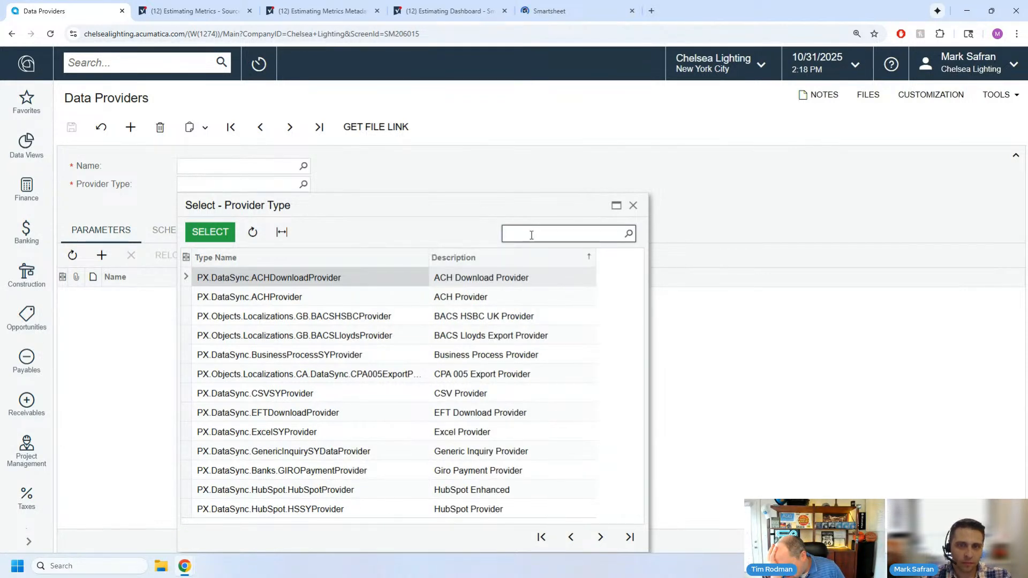
pyautogui.write('excel')
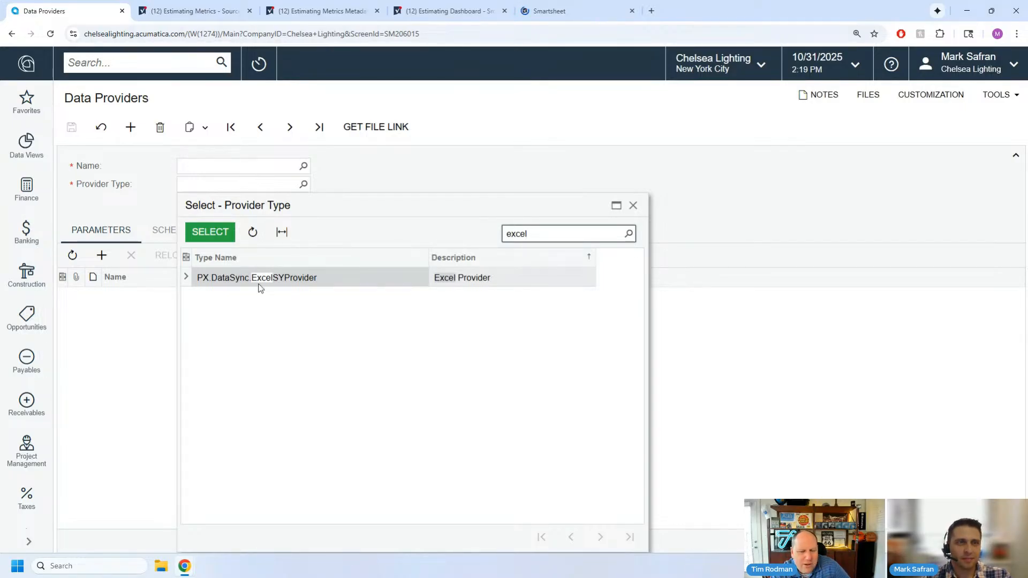
pyautogui.click(633, 205)
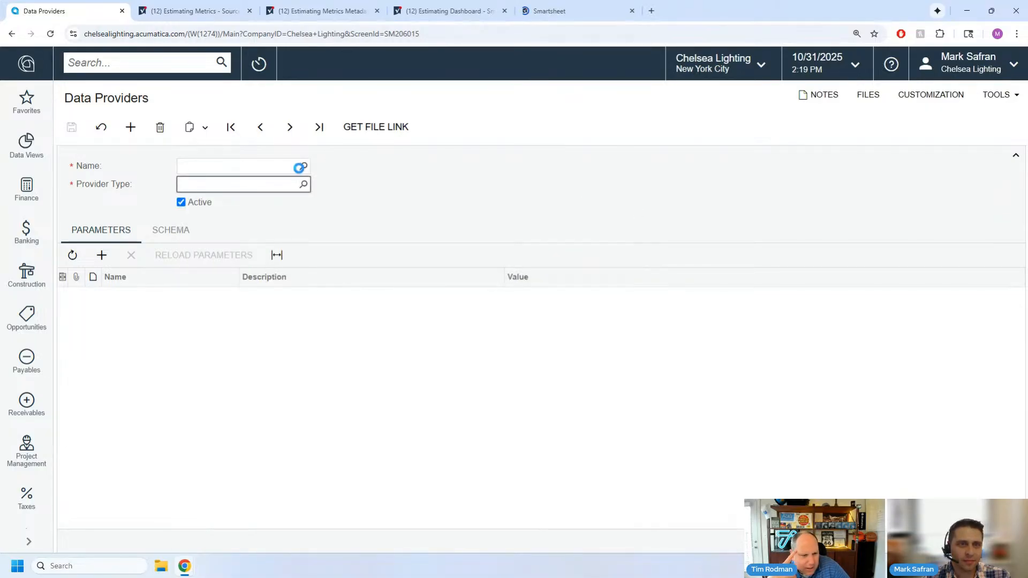
# - Filter the existing data providers by "excel" and load Import Business Accounts from Excel
pyautogui.click(302, 167)
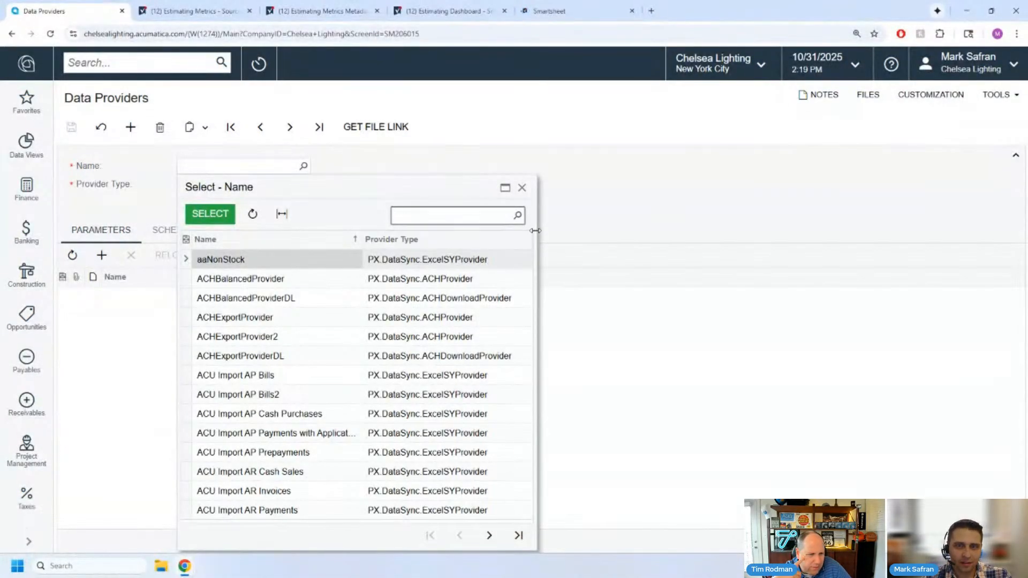
pyautogui.moveTo(535, 231); pyautogui.dragTo(672, 231)
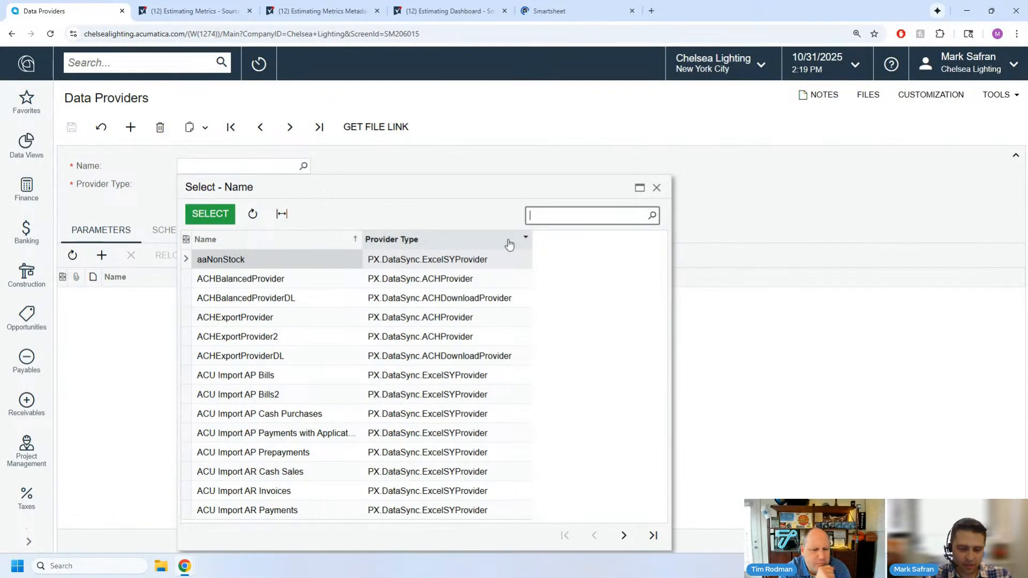
pyautogui.write('excel')
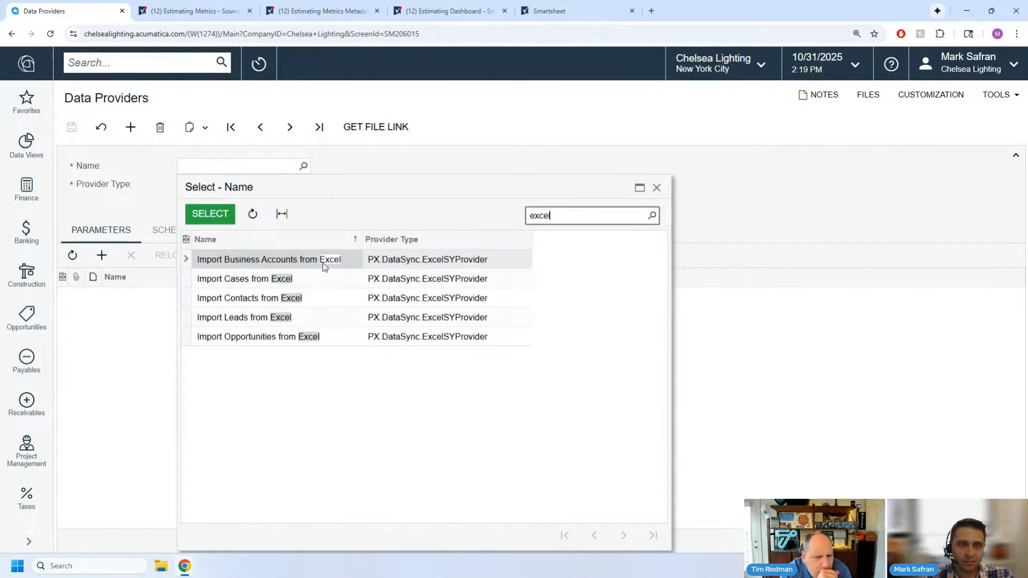
pyautogui.doubleClick(305, 263)
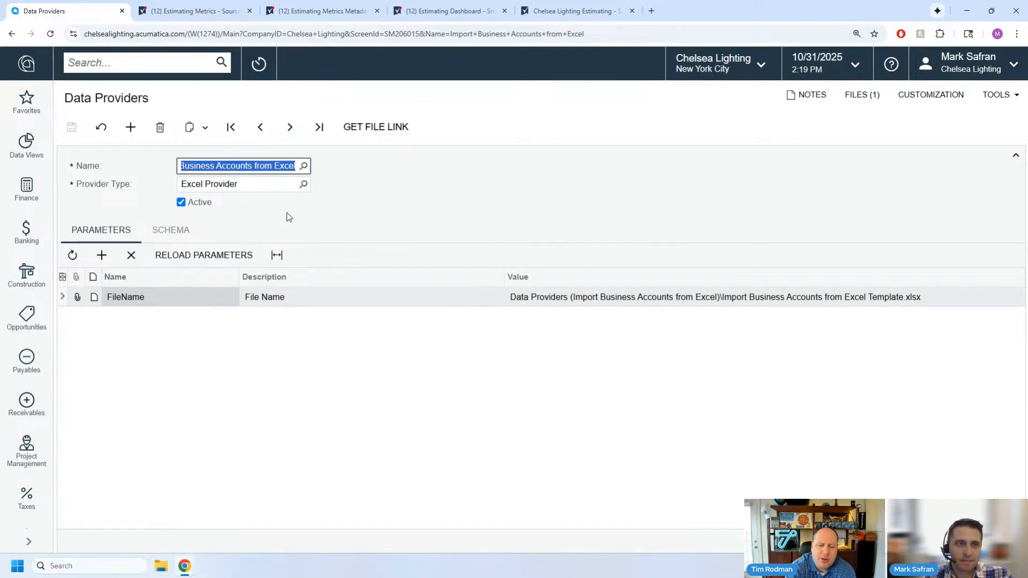
# - Download the Excel template attached to the data provider and open its File Maintenance page for editing
pyautogui.click(860, 97)
pyautogui.click(372, 245)
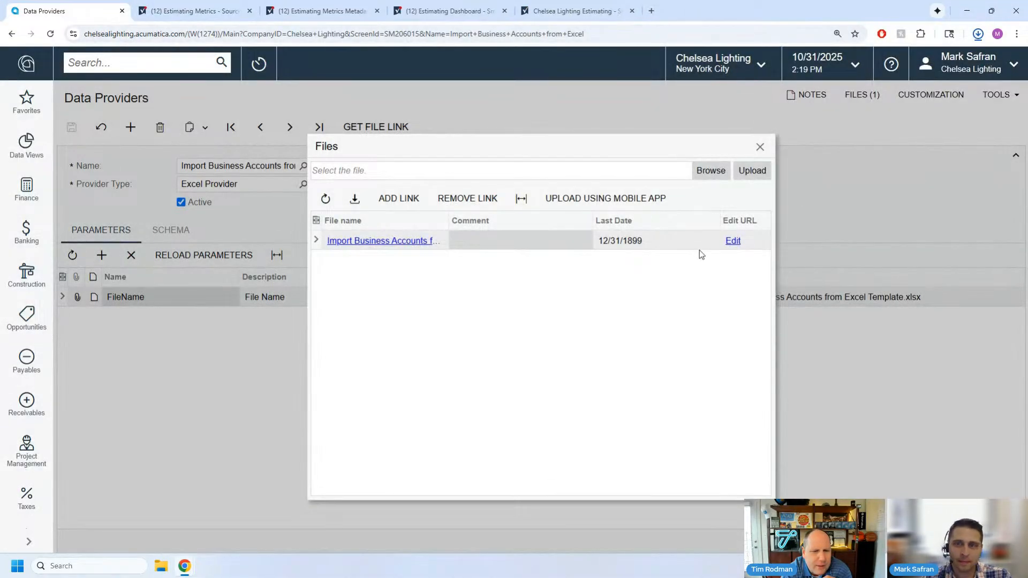
pyautogui.click(733, 241)
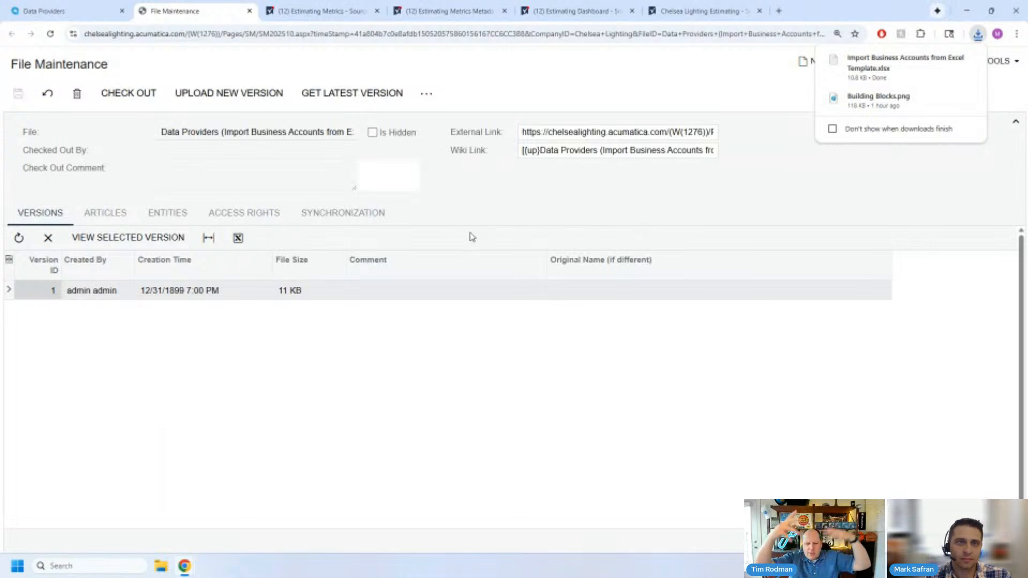
pyautogui.click(977, 34)
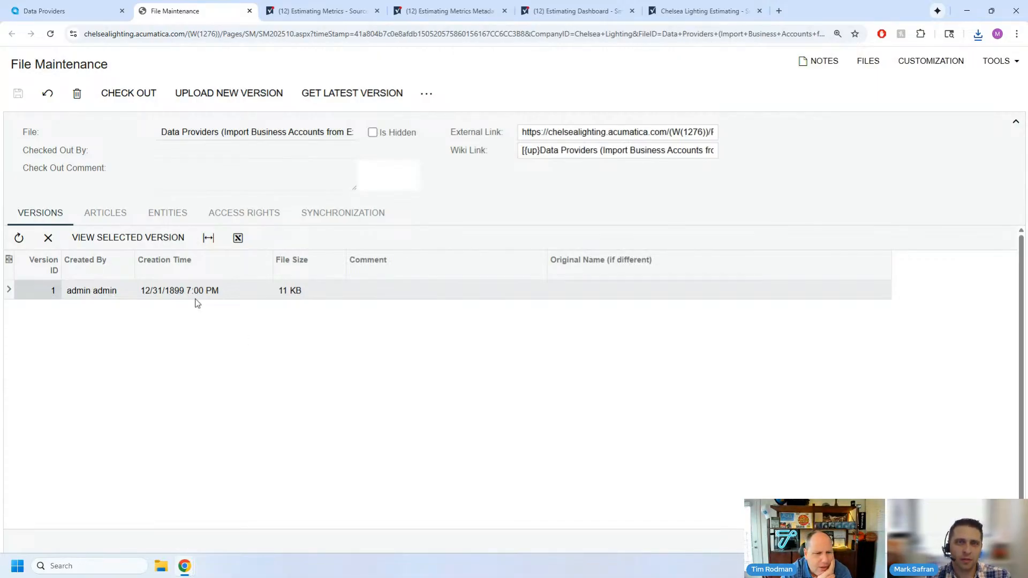
# - Turn on Synchronize in the template file's synchronization settings and show the available synchronization types
pyautogui.click(323, 216)
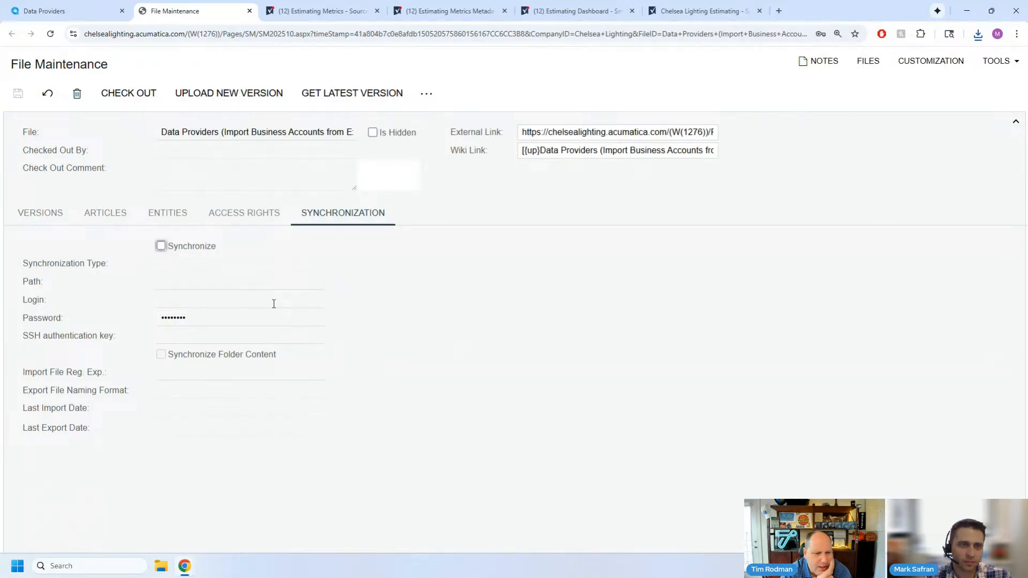
pyautogui.click(161, 246)
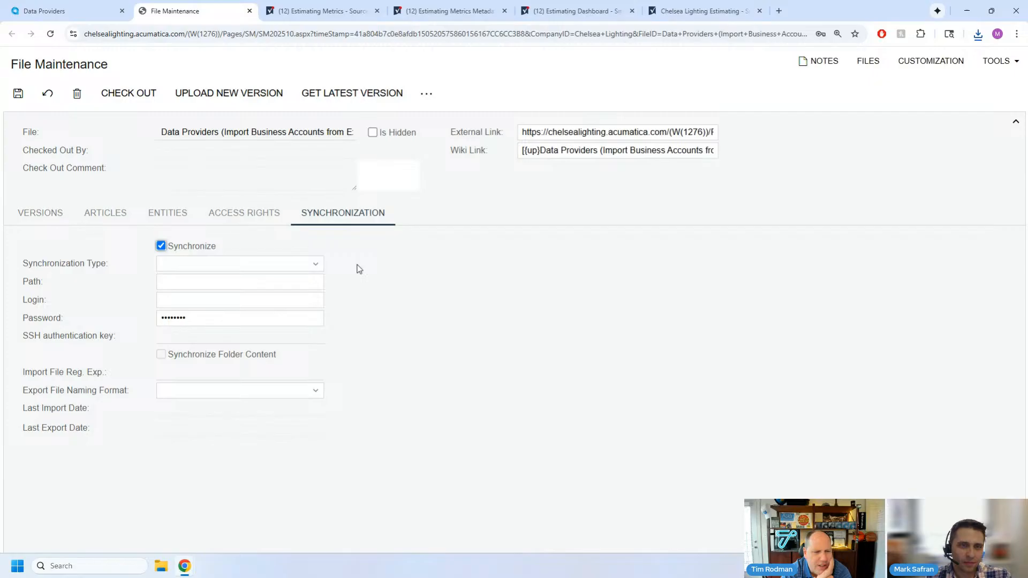
pyautogui.click(307, 268)
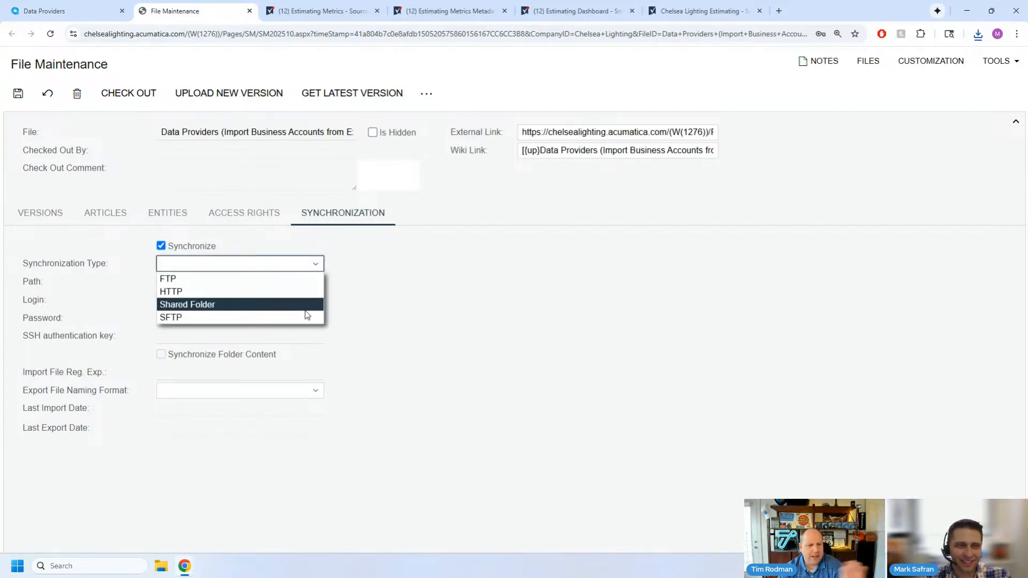
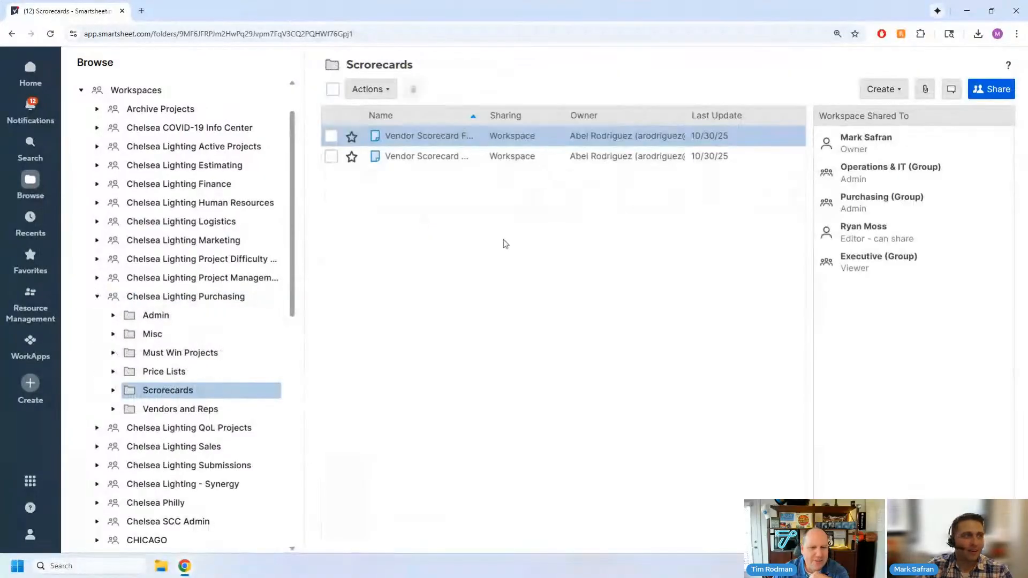
# - Widen the Name column in the Scrorecards folder and open Vendor Scorecard Form Source Sheet with the workspace panel closed
pyautogui.moveTo(531, 119); pyautogui.dragTo(607, 119)
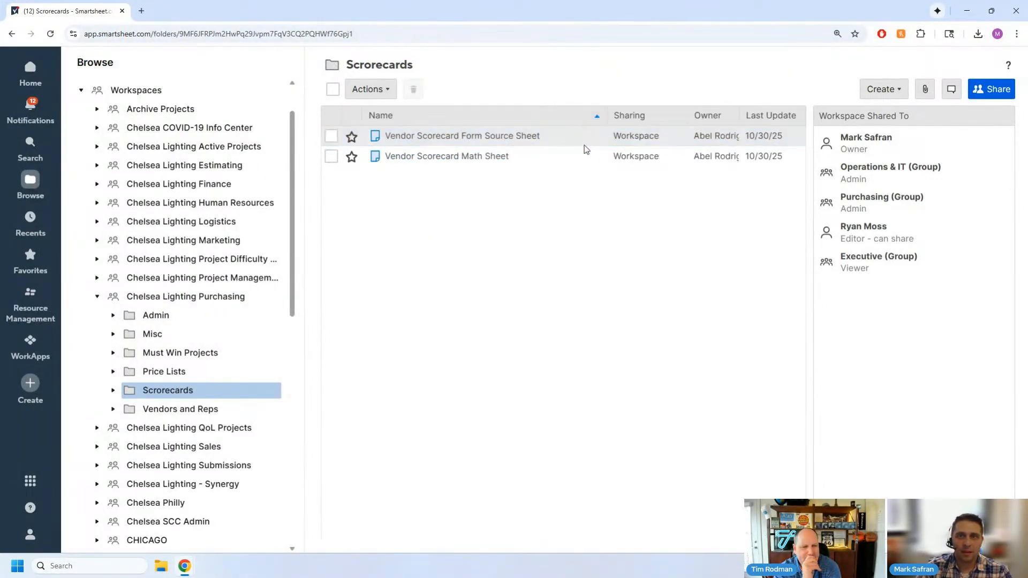
pyautogui.click(478, 136)
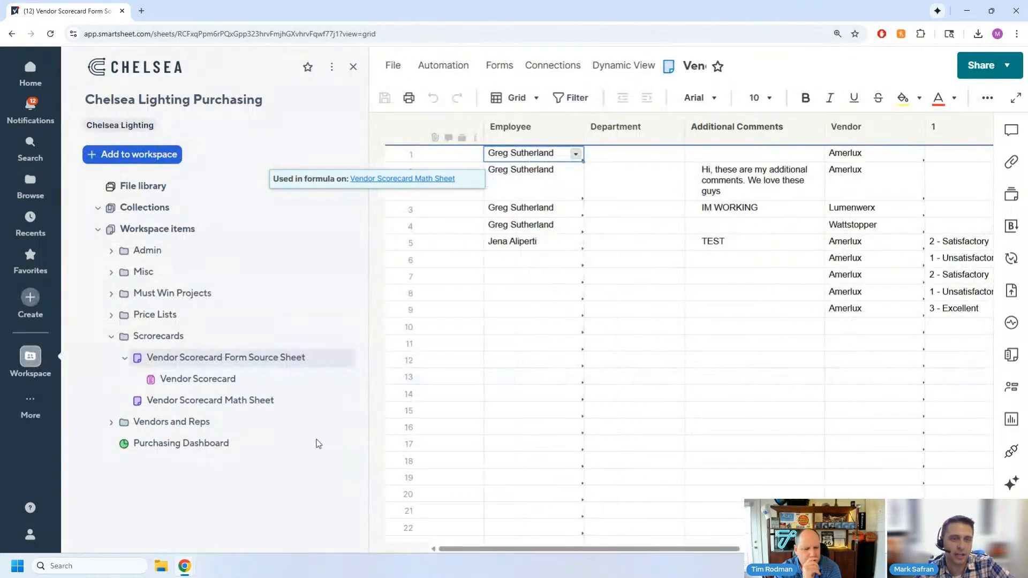
pyautogui.click(353, 67)
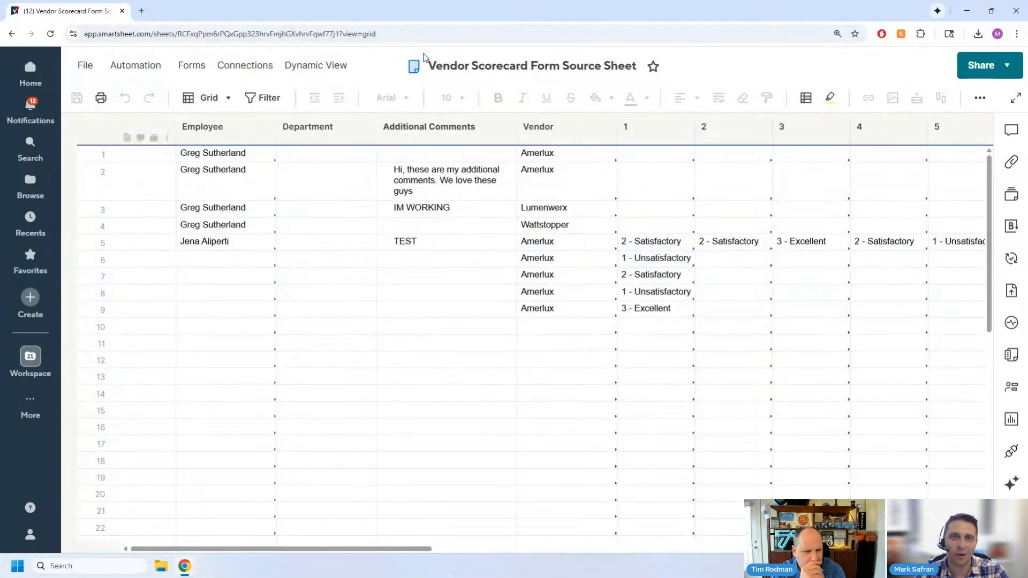
pyautogui.moveTo(258, 553); pyautogui.dragTo(236, 569)
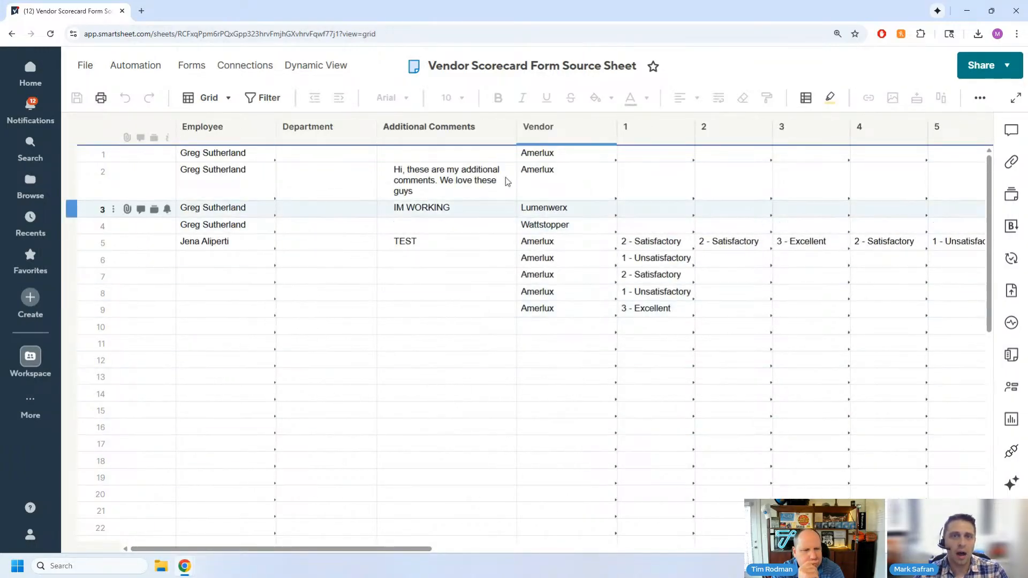
# - Open the overview for managing the forms attached to the Vendor Scorecard Form Source Sheet
pyautogui.click(192, 66)
pyautogui.click(203, 73)
pyautogui.click(189, 63)
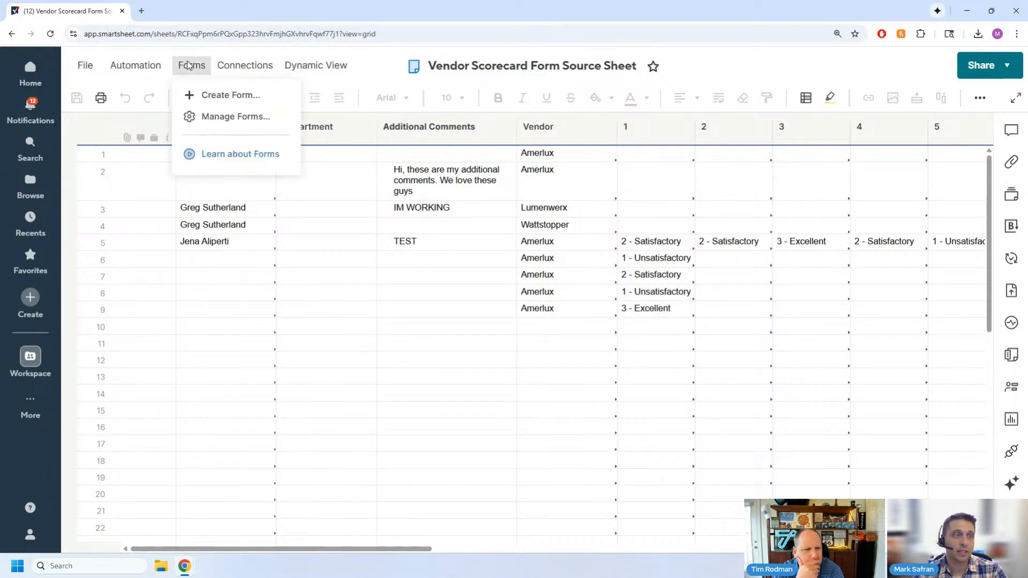
pyautogui.click(250, 129)
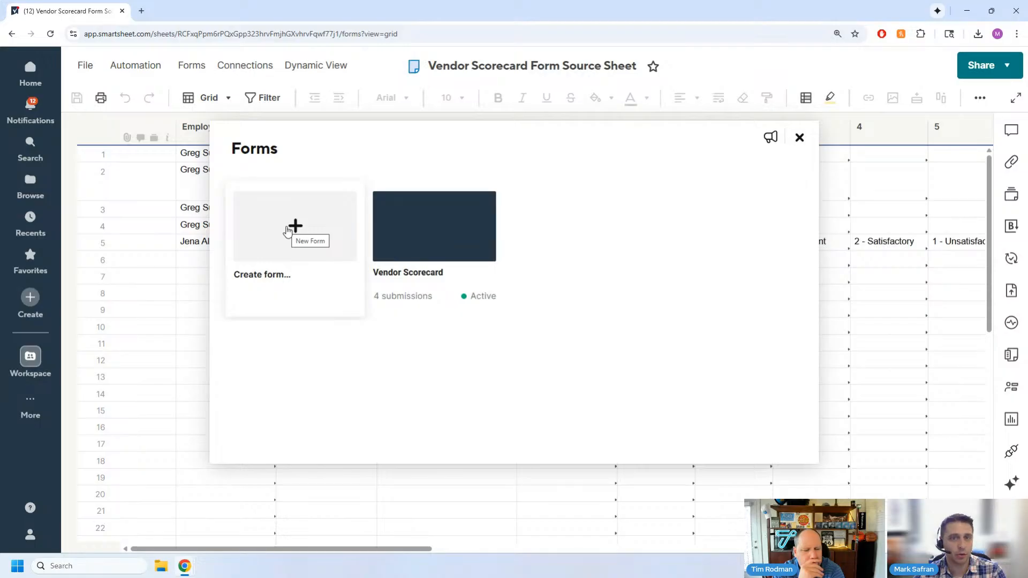
# - Create a new form from the sheet and look over its automatically generated fields from Employee to 24
pyautogui.click(288, 231)
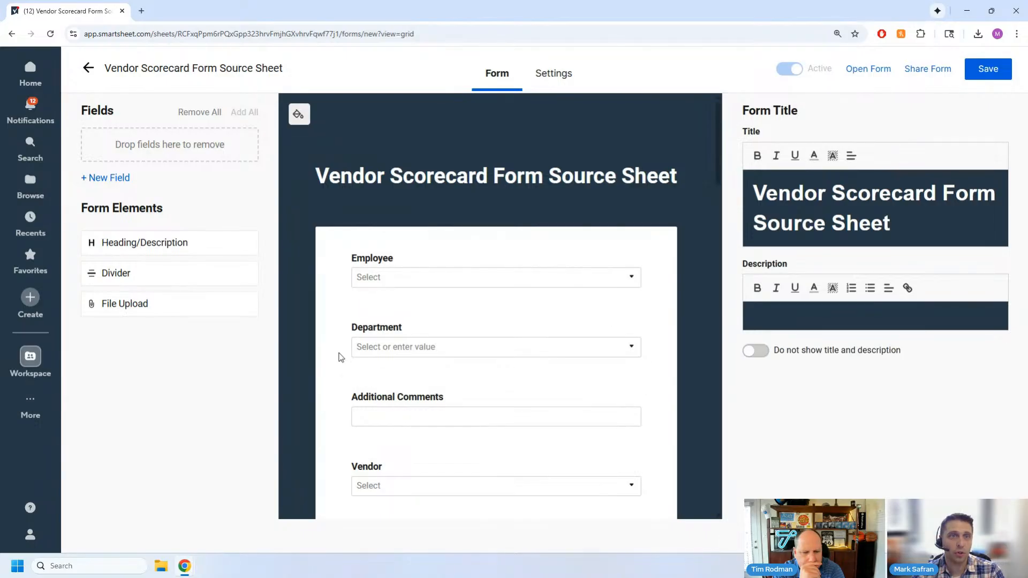
pyautogui.scroll(-10, 415, 341)
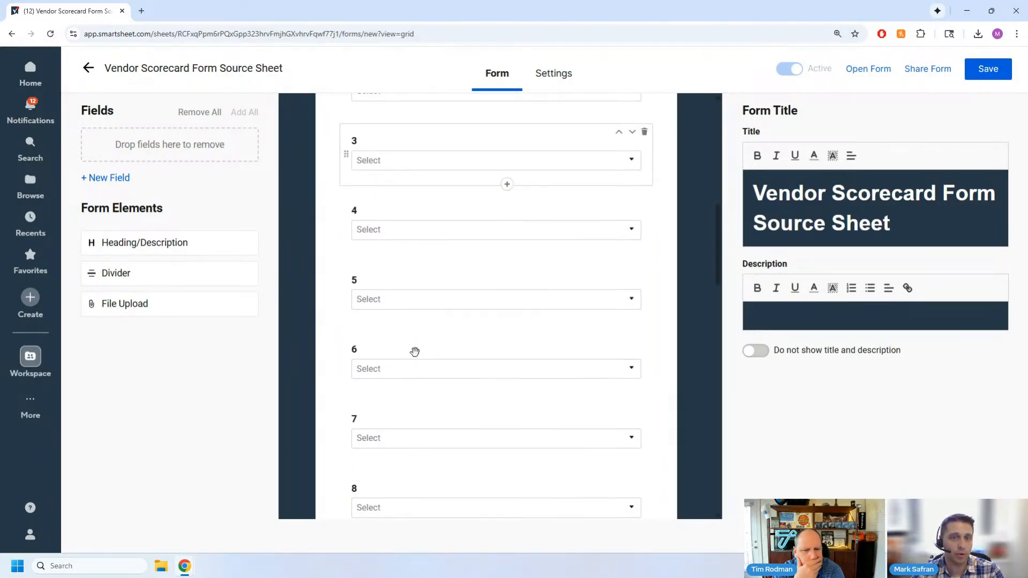
pyautogui.scroll(-15, 414, 351)
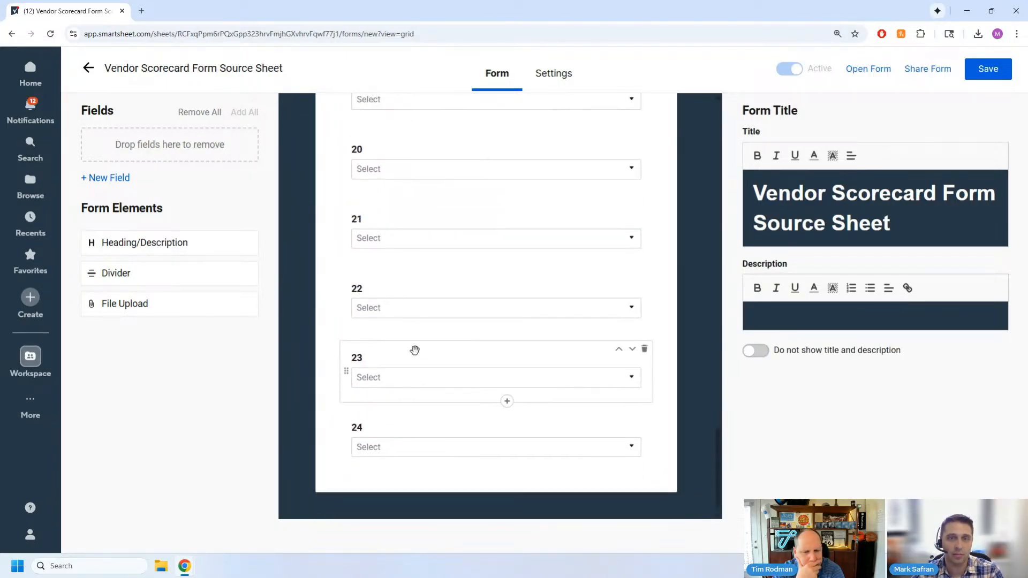
pyautogui.scroll(20, 415, 350)
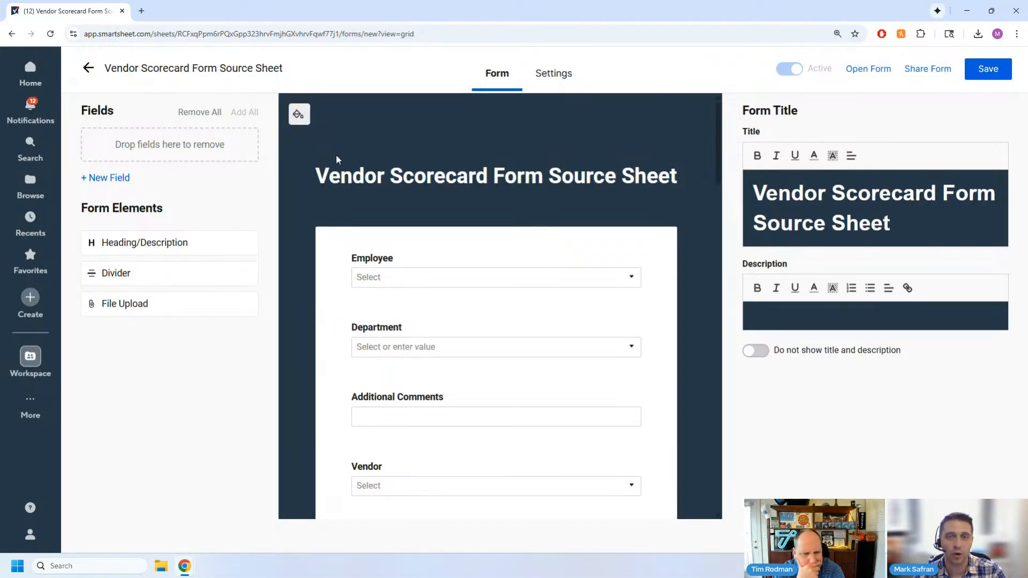
pyautogui.scroll(-15, 339, 161)
pyautogui.scroll(20, 442, 242)
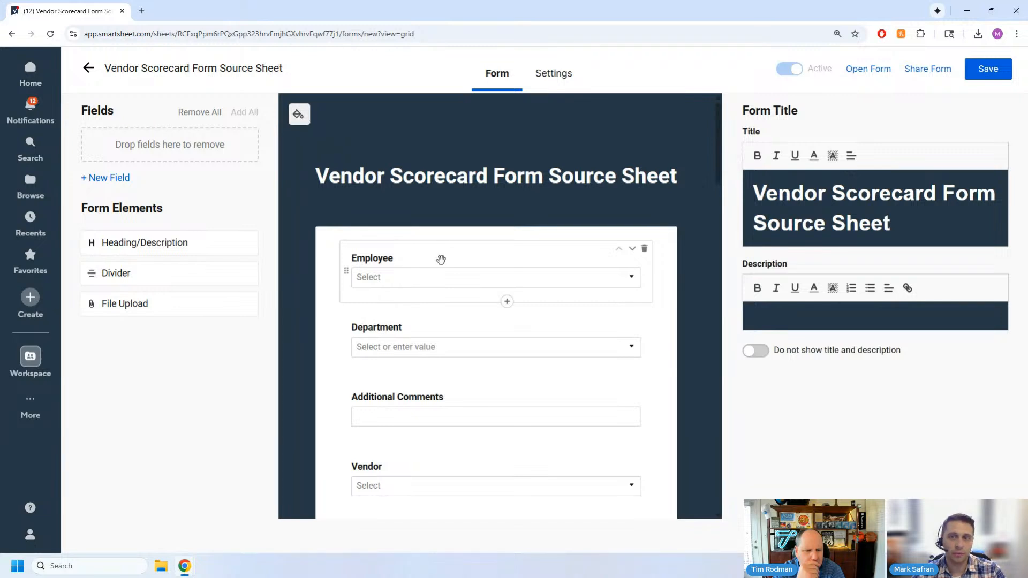
# - Make the Employee field required and the Department field hidden in the new form
pyautogui.click(440, 260)
pyautogui.click(756, 376)
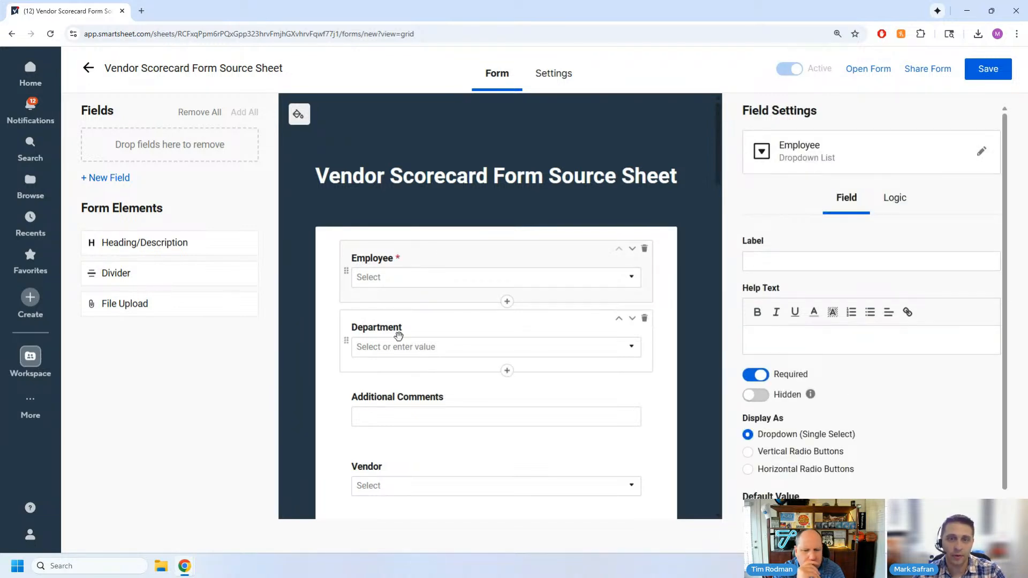
pyautogui.click(437, 339)
pyautogui.click(760, 395)
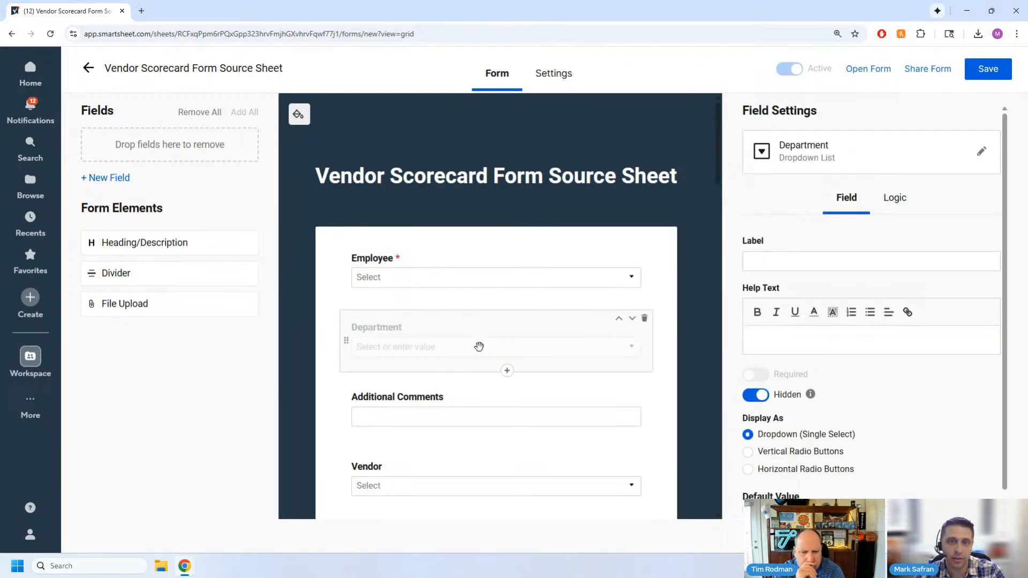
# - Display the Additional Comments field as a multi-line text box
pyautogui.click(443, 407)
pyautogui.scroll(-3, 837, 471)
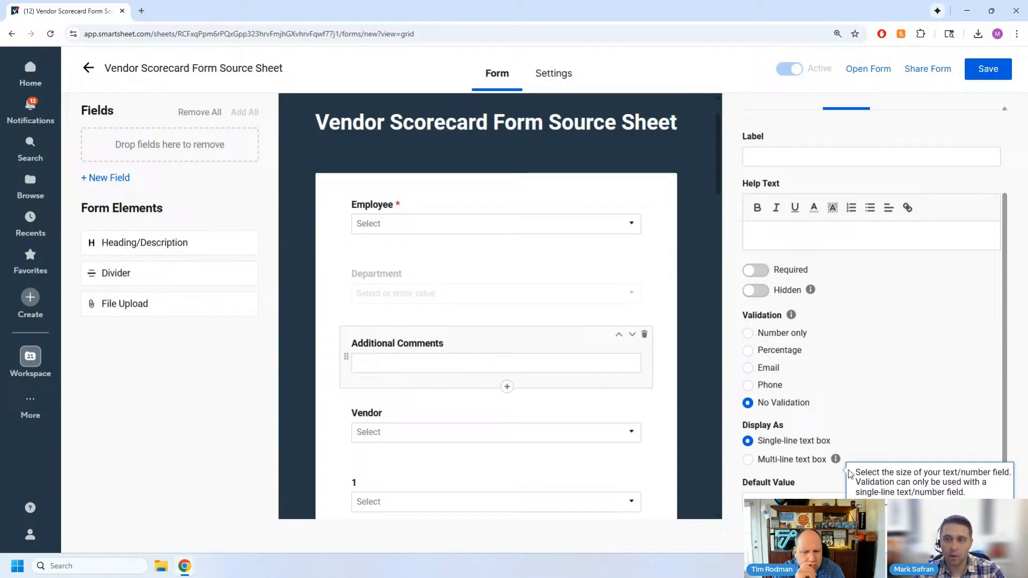
pyautogui.click(748, 460)
# - Try horizontal and vertical radio buttons for the Vendor field, and set it back to Dropdown (Single Select)
pyautogui.scroll(-2, 427, 358)
pyautogui.click(431, 343)
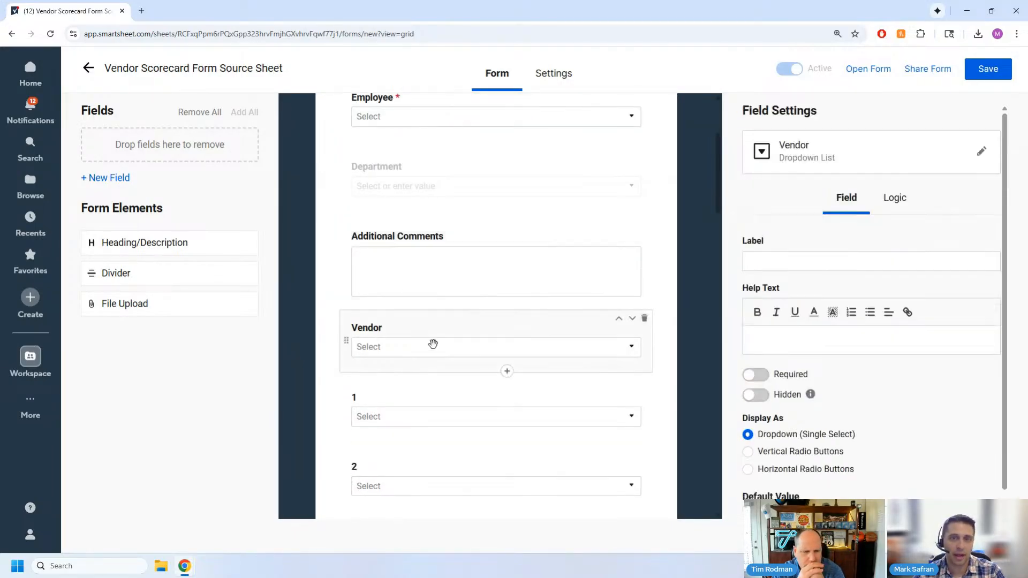
pyautogui.scroll(-1, 857, 428)
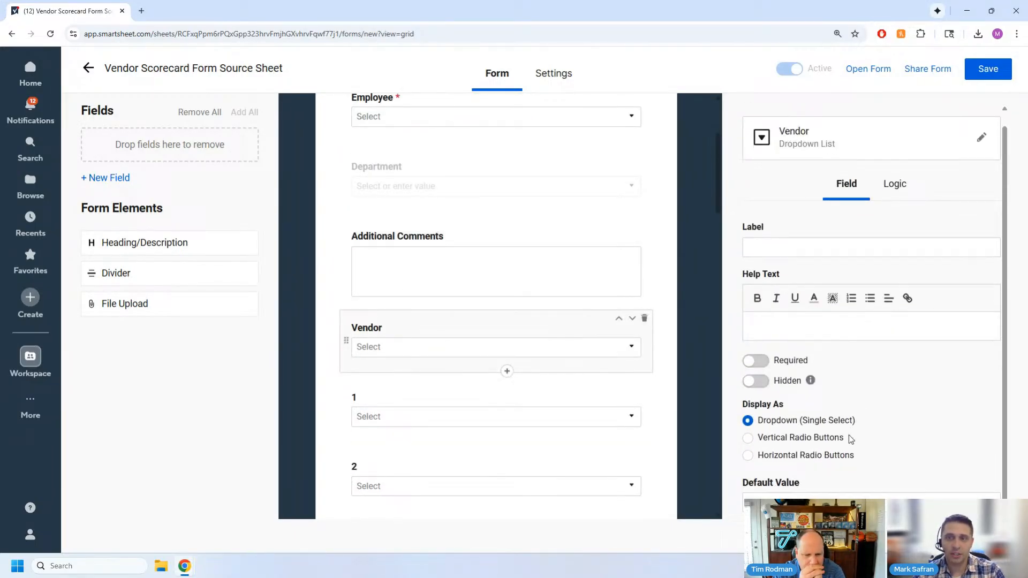
pyautogui.click(790, 457)
pyautogui.click(783, 440)
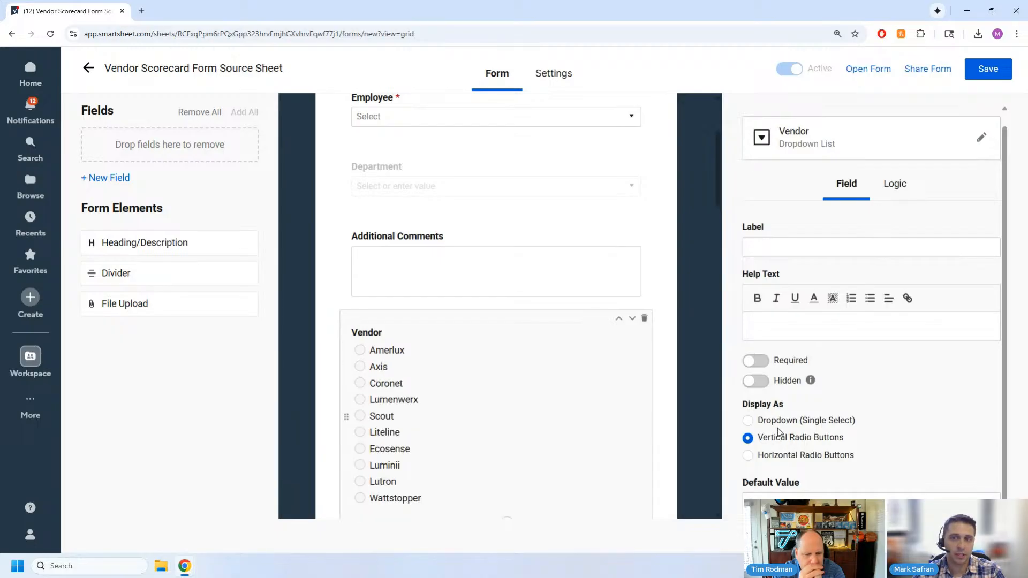
pyautogui.click(778, 423)
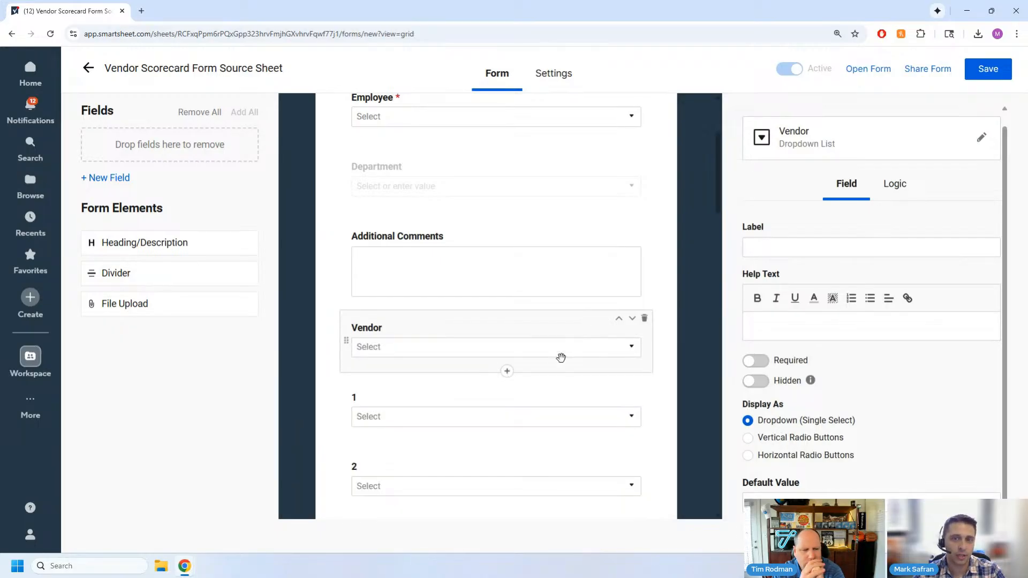
# - Display the choices of field 1 as horizontal radio buttons
pyautogui.scroll(-2, 482, 342)
pyautogui.click(406, 326)
pyautogui.click(800, 470)
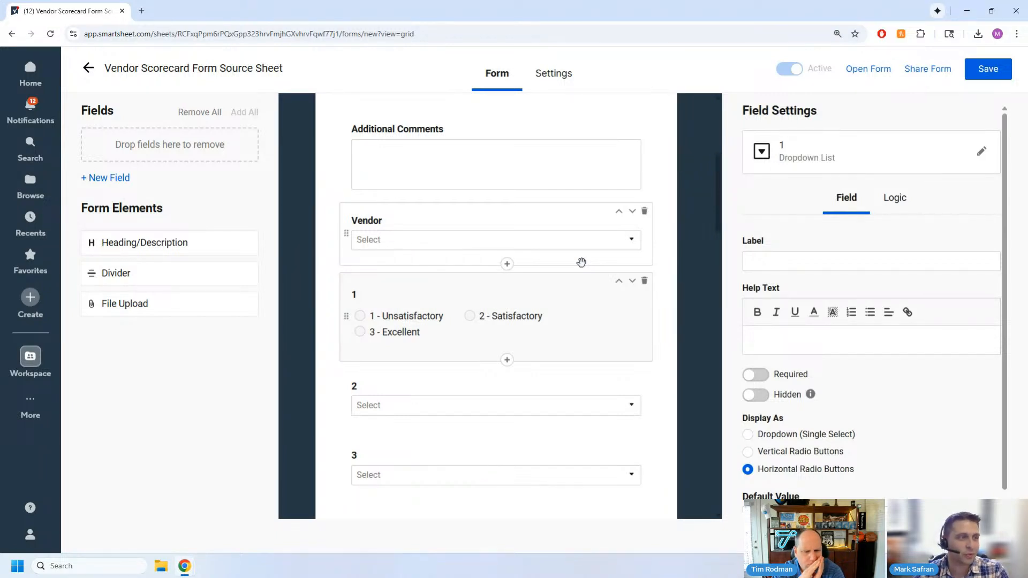
# - Start a conditional logic rule on the Vendor field with the condition that Vendor is Coronet
pyautogui.scroll(-1, 553, 354)
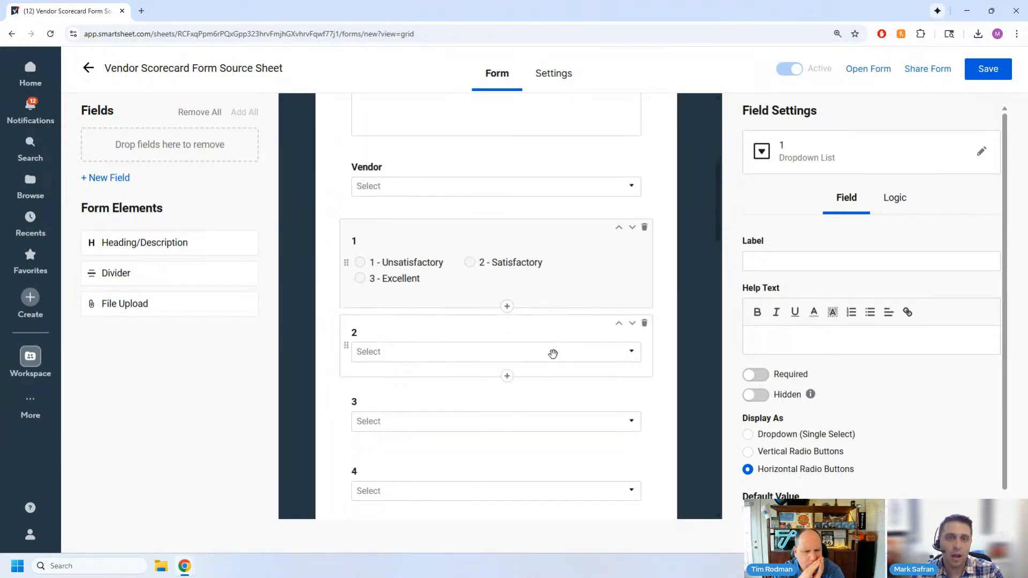
pyautogui.scroll(-2, 551, 355)
pyautogui.scroll(6, 551, 355)
pyautogui.scroll(-4, 498, 386)
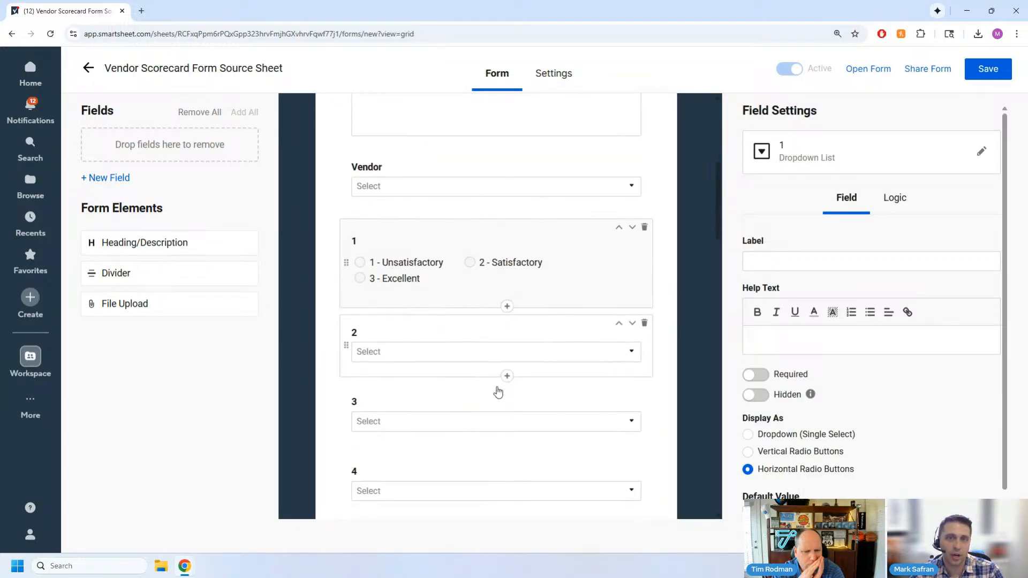
pyautogui.scroll(-10, 498, 391)
pyautogui.scroll(15, 498, 390)
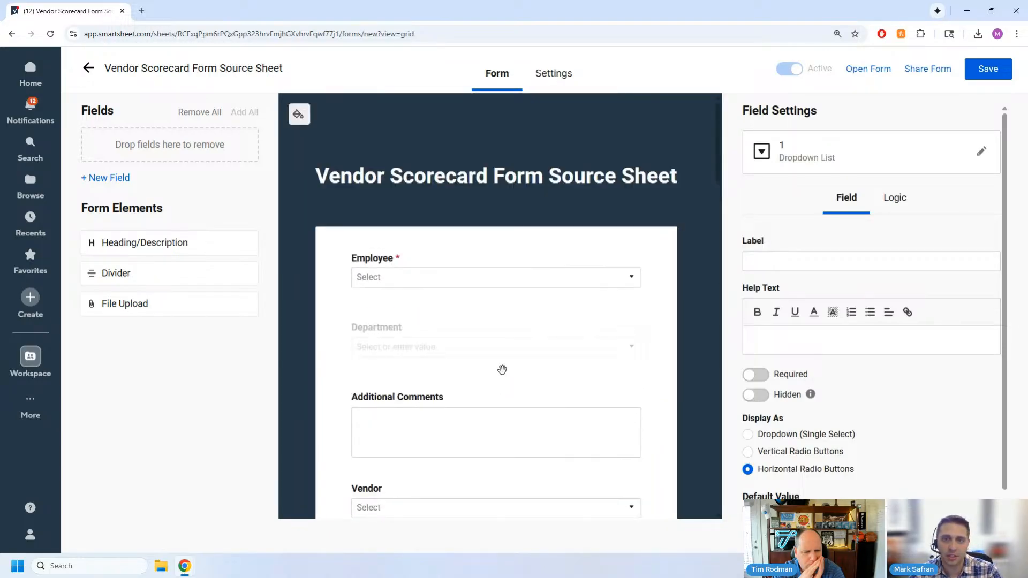
pyautogui.scroll(-2, 501, 370)
pyautogui.scroll(-2, 553, 328)
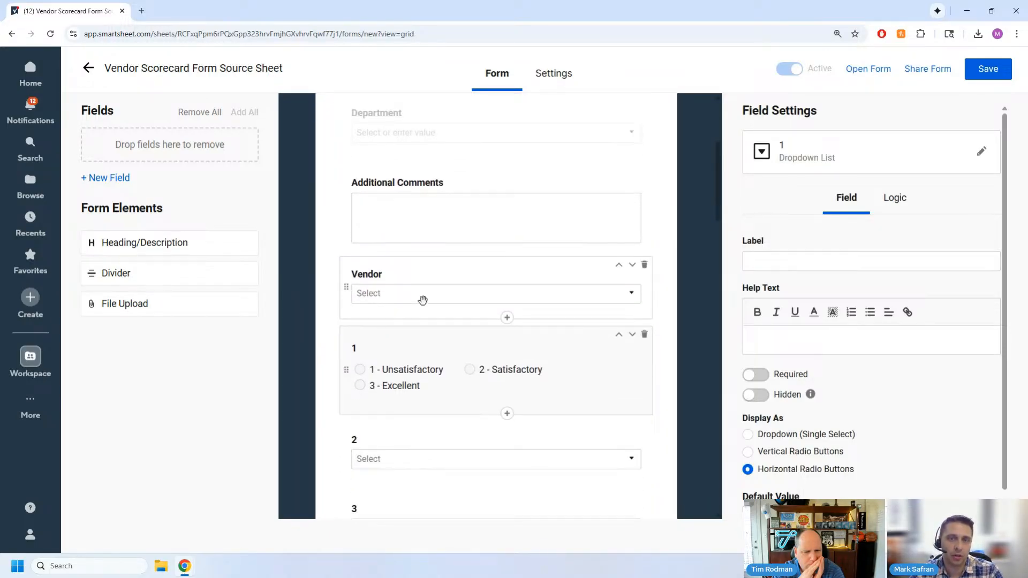
pyautogui.click(423, 298)
pyautogui.click(895, 199)
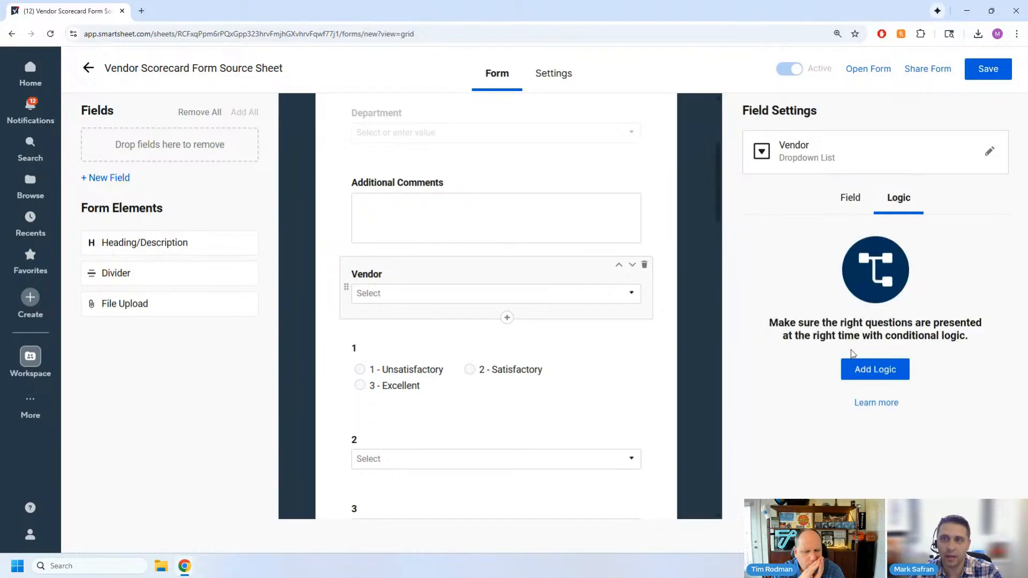
pyautogui.click(872, 369)
pyautogui.click(787, 297)
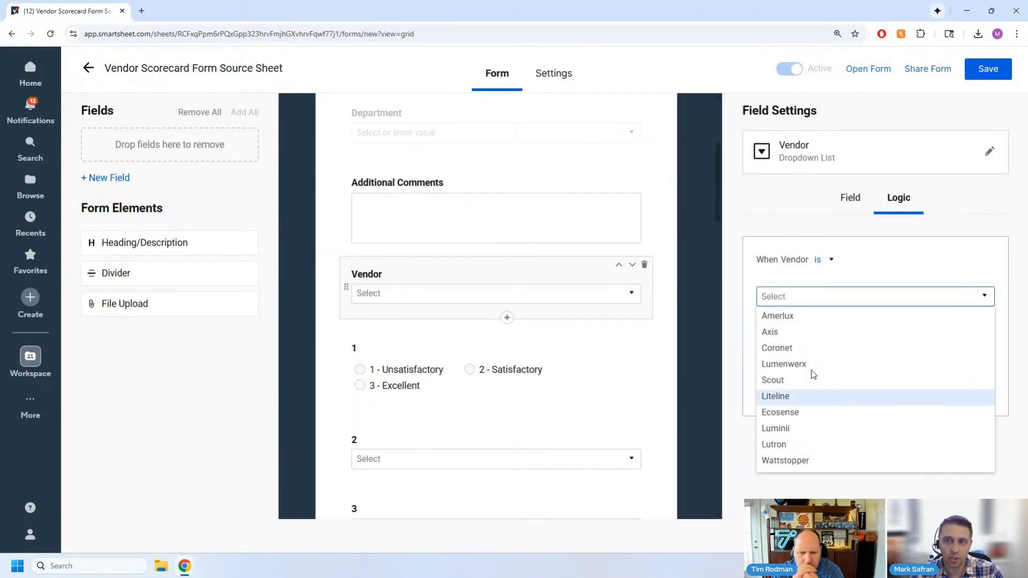
pyautogui.click(821, 350)
# - Set the Vendor rule to show fields 15, 17, 18 and 20, and save the rule
pyautogui.click(813, 353)
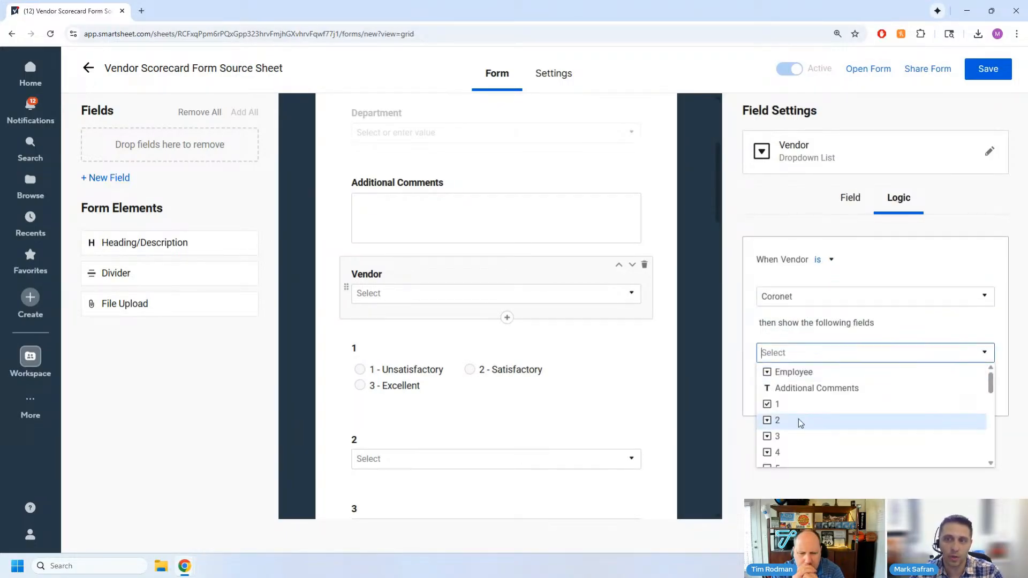
pyautogui.scroll(-3, 798, 419)
pyautogui.click(803, 436)
pyautogui.click(806, 441)
pyautogui.click(809, 450)
pyautogui.click(811, 428)
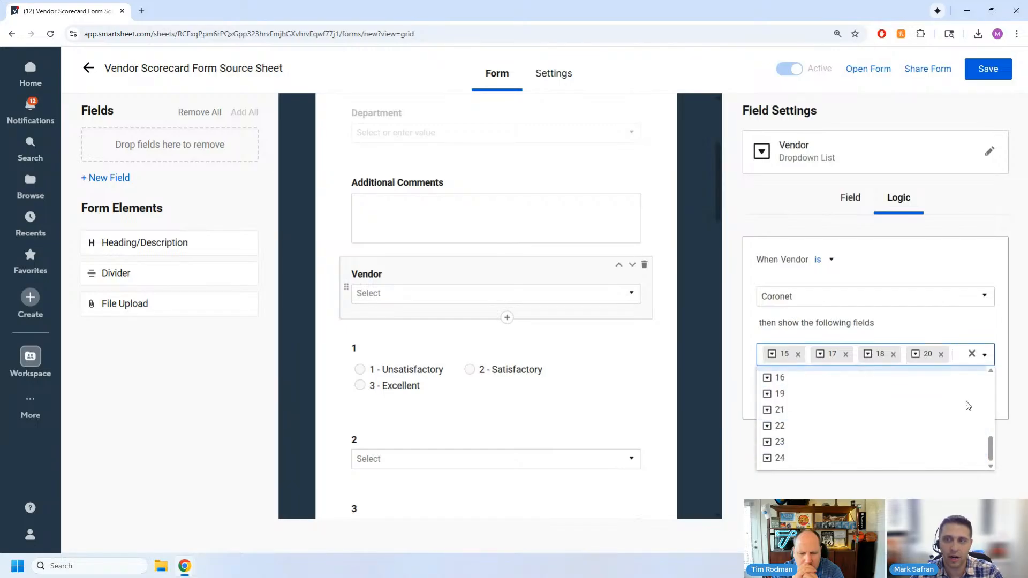
pyautogui.click(958, 488)
pyautogui.click(971, 395)
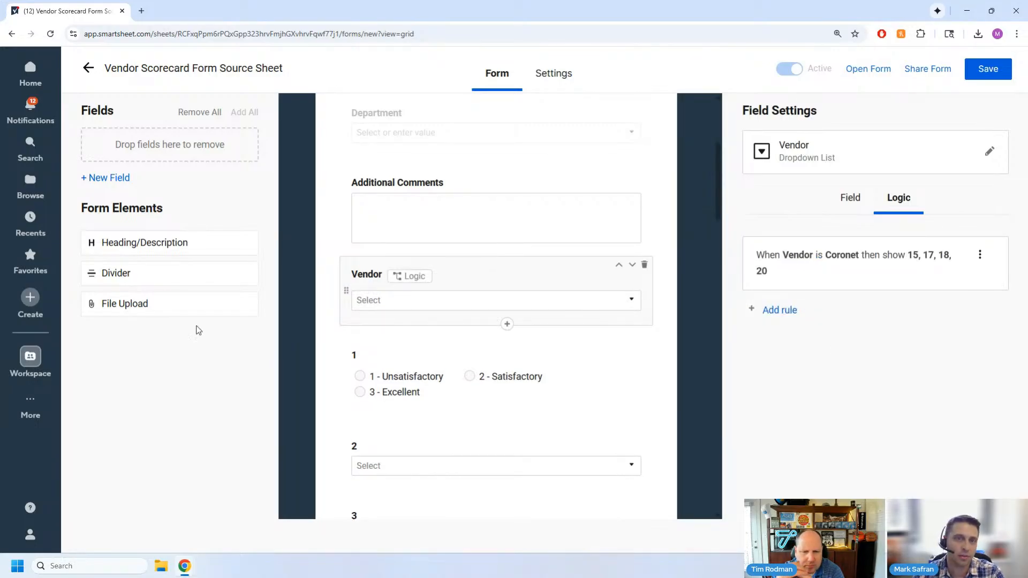
# - Leave the new form without saving it and return to the sheet's forms overview
pyautogui.scroll(-1, 502, 355)
pyautogui.scroll(5, 509, 351)
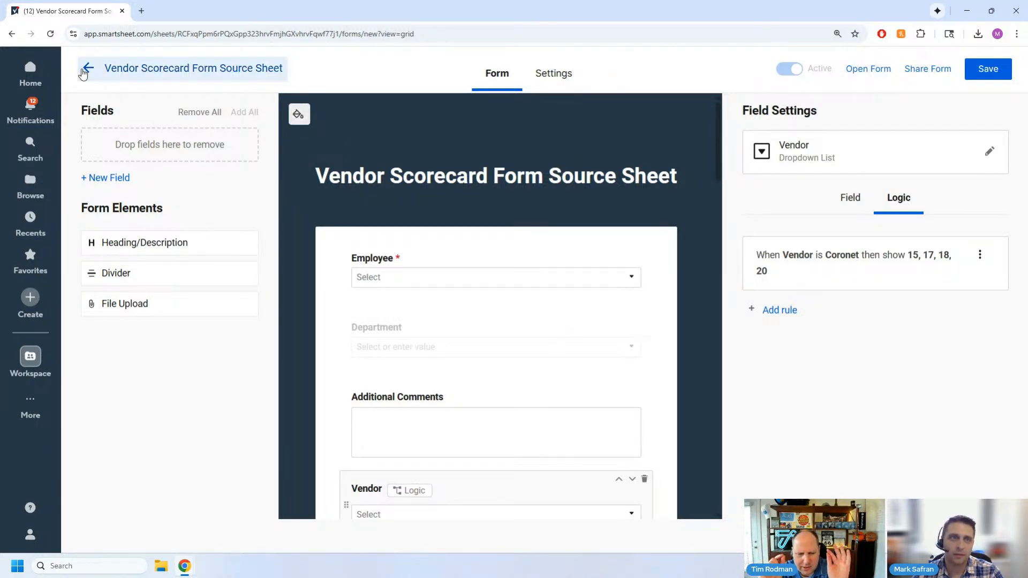
pyautogui.click(88, 67)
pyautogui.click(454, 333)
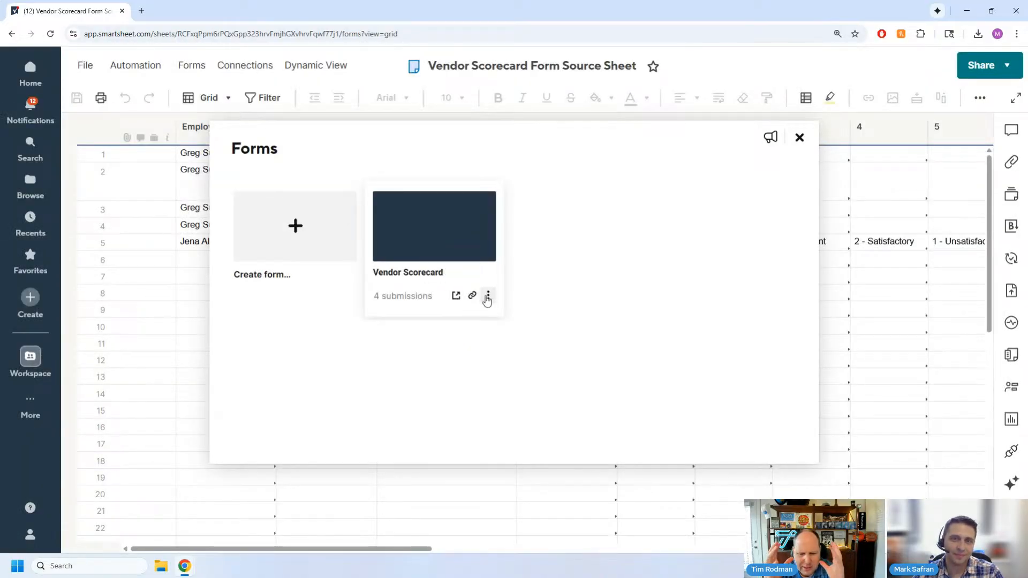
# - Open the existing Vendor Scorecard form for editing
pyautogui.click(488, 295)
pyautogui.click(517, 319)
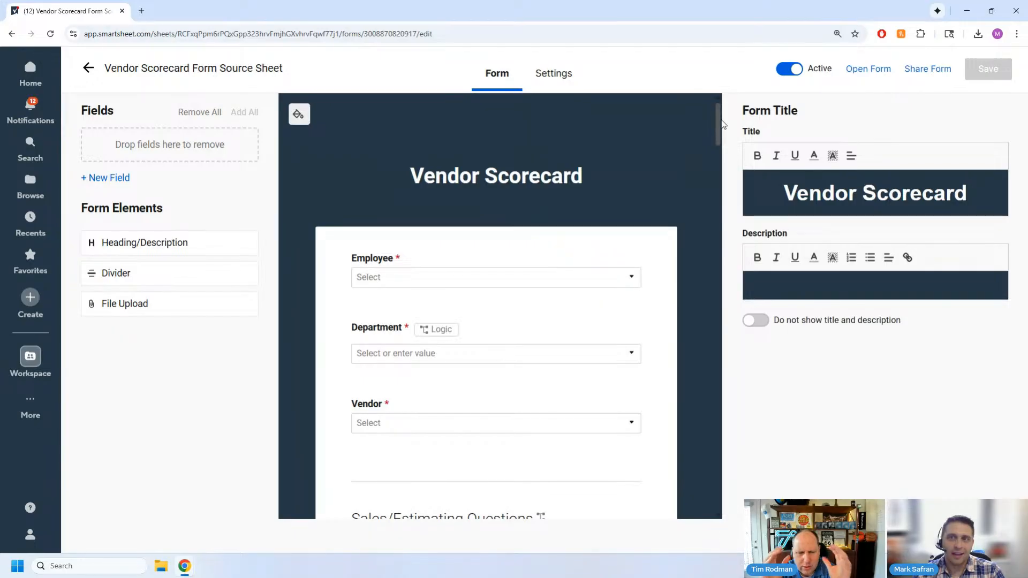
pyautogui.hotkey('ctrl', '-')
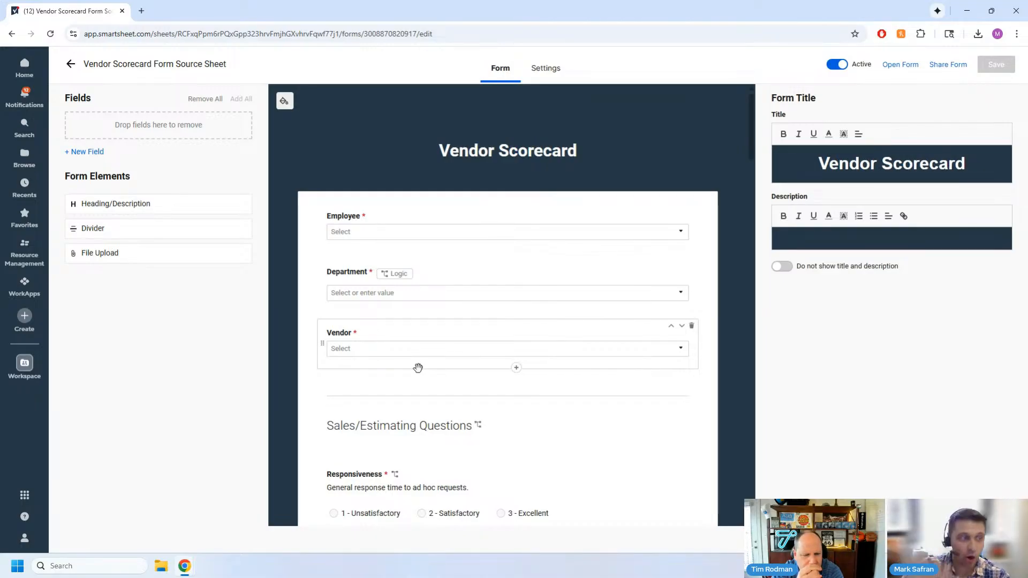
# - Examine the Department field's logic rules and the field settings of Employee and Department
pyautogui.click(397, 276)
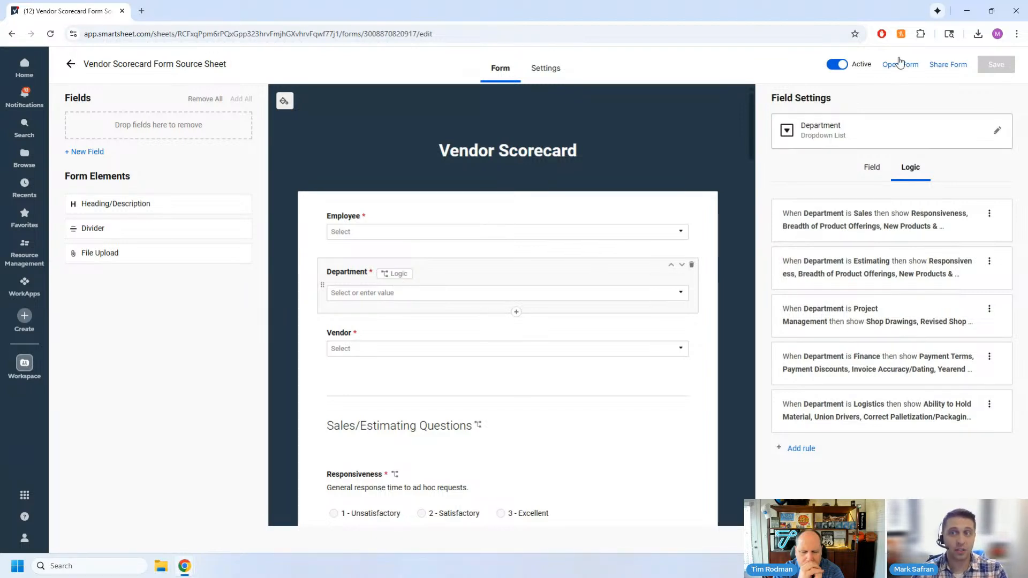
pyautogui.click(359, 217)
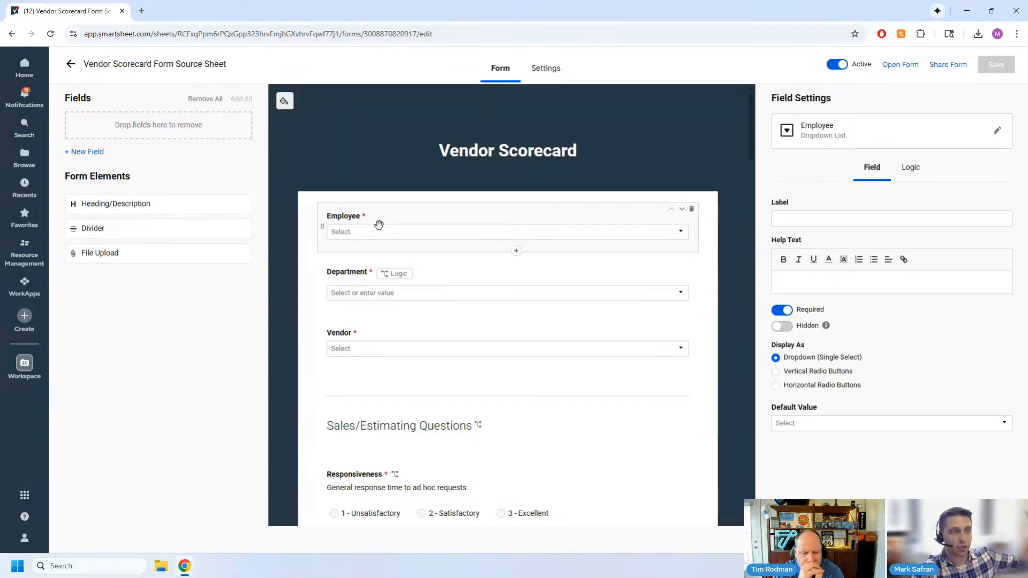
pyautogui.click(377, 292)
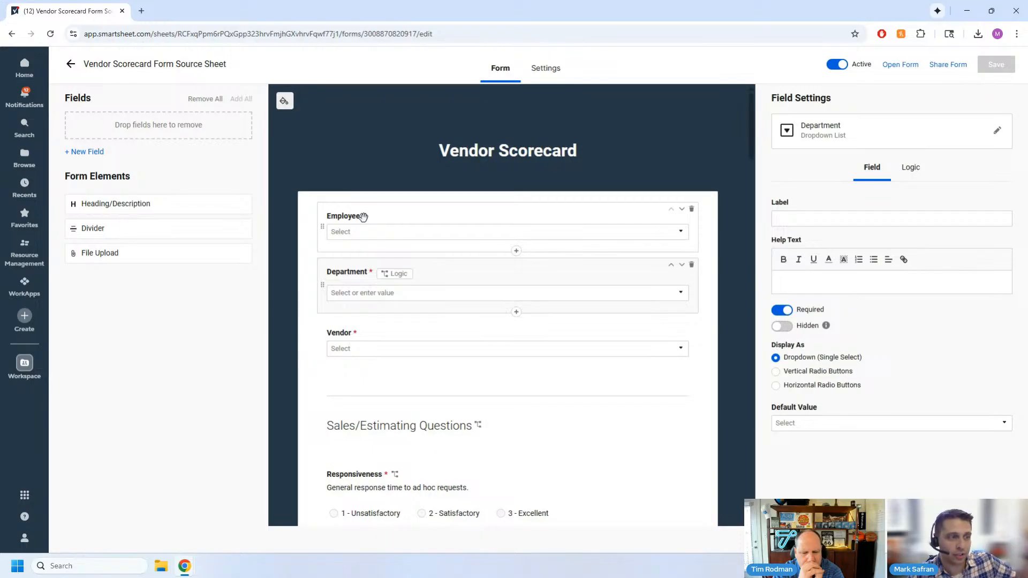
# - Check the Employee field in the form builder and open the live Vendor Scorecard form
pyautogui.click(363, 217)
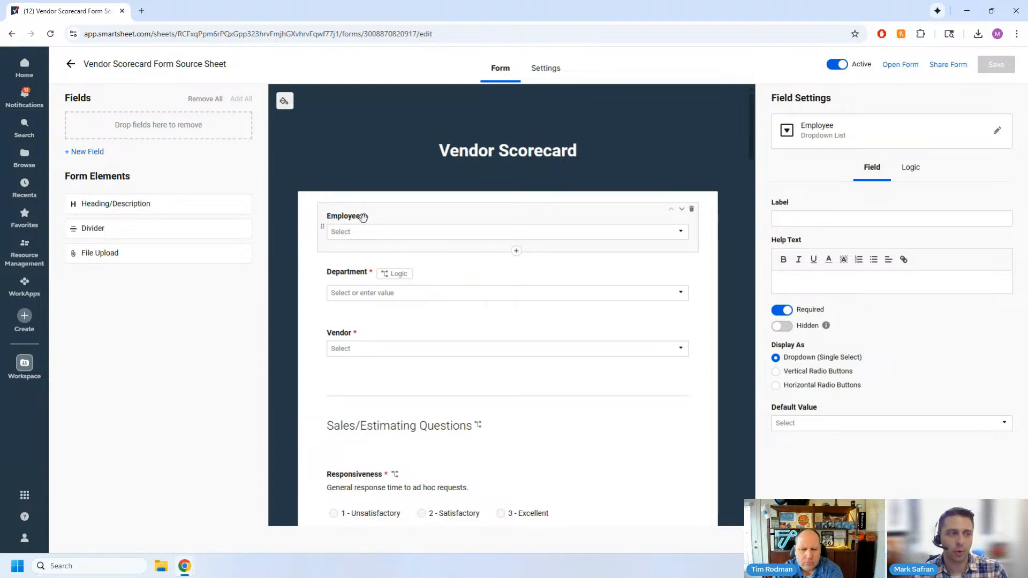
pyautogui.scroll(-8, 469, 351)
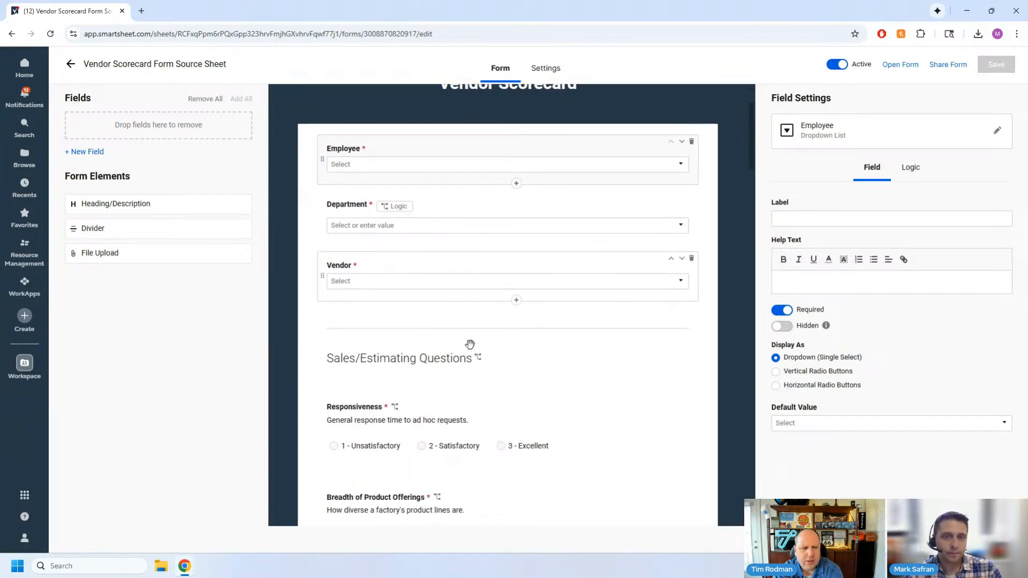
pyautogui.scroll(10, 468, 350)
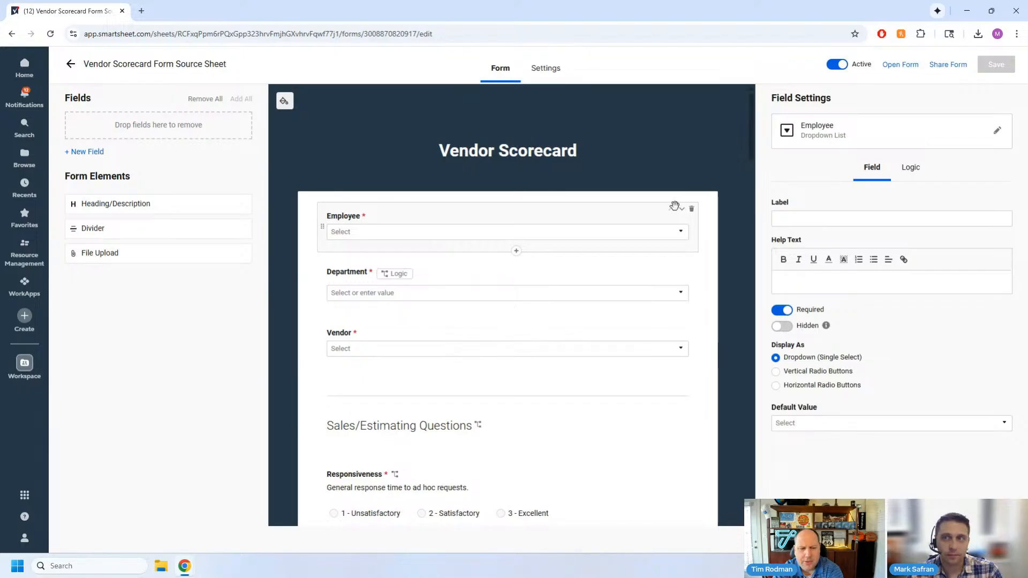
pyautogui.click(905, 65)
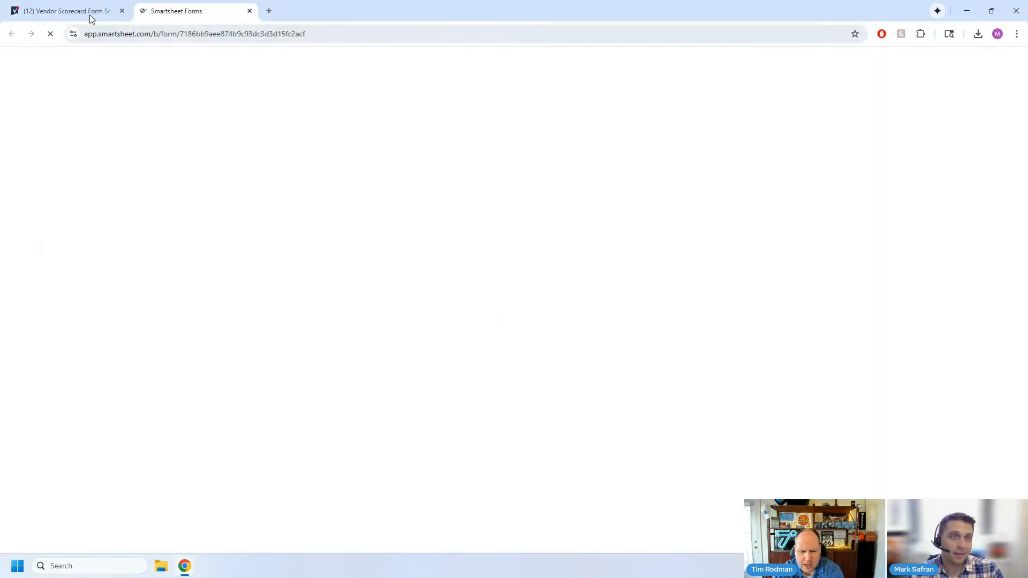
# - Examine the Vendor Scorecard form's theme, branding, security, submission and email settings in the form editor
pyautogui.click(89, 14)
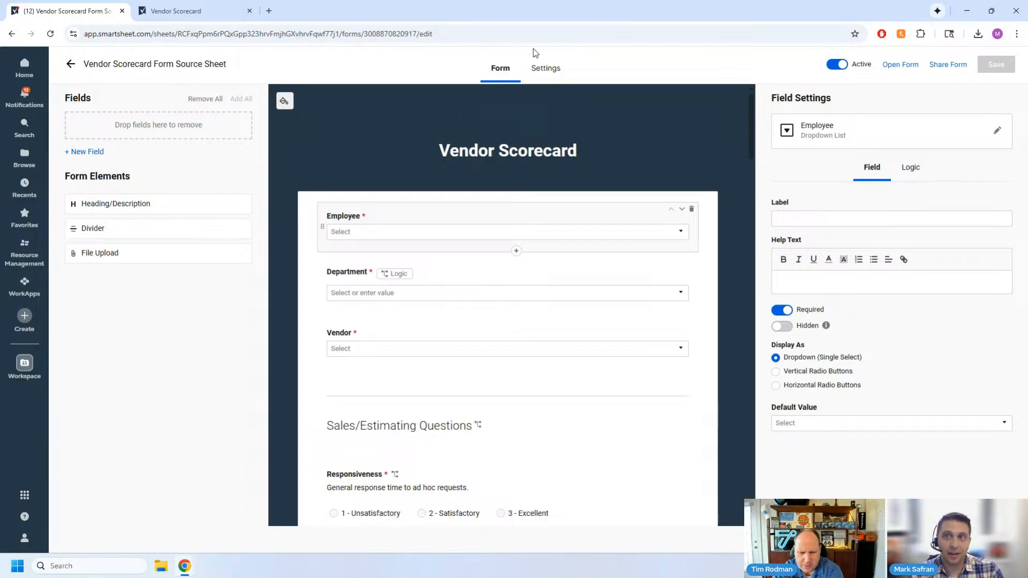
pyautogui.click(547, 68)
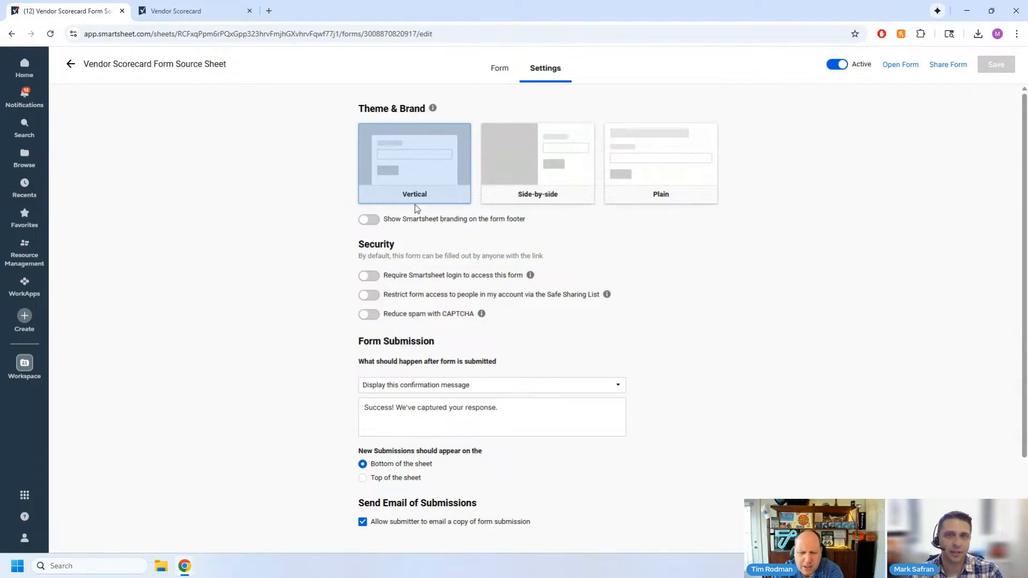
pyautogui.hotkey('ctrl', '+')
pyautogui.hotkey('ctrl', '+')
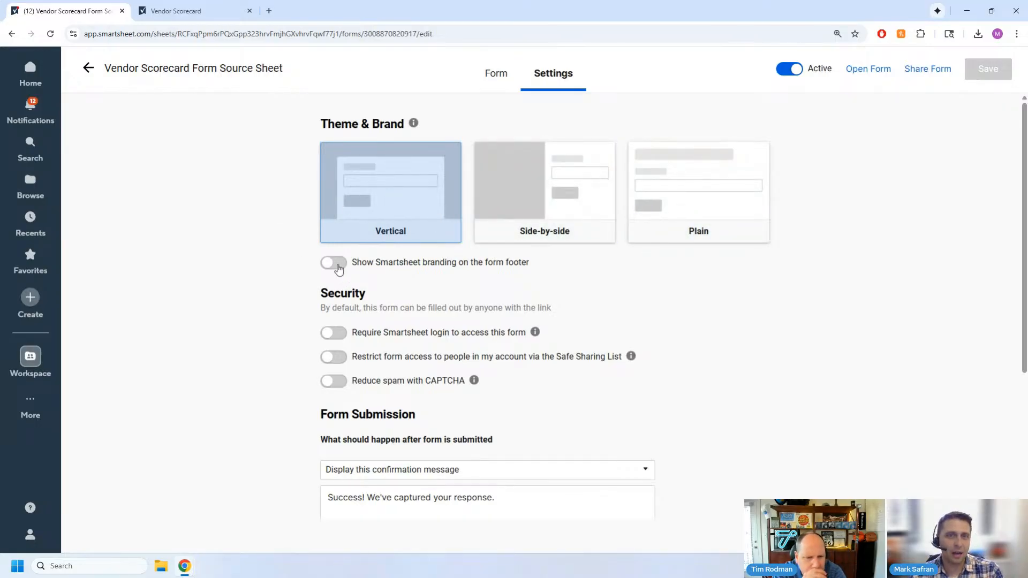
pyautogui.scroll(-1, 277, 298)
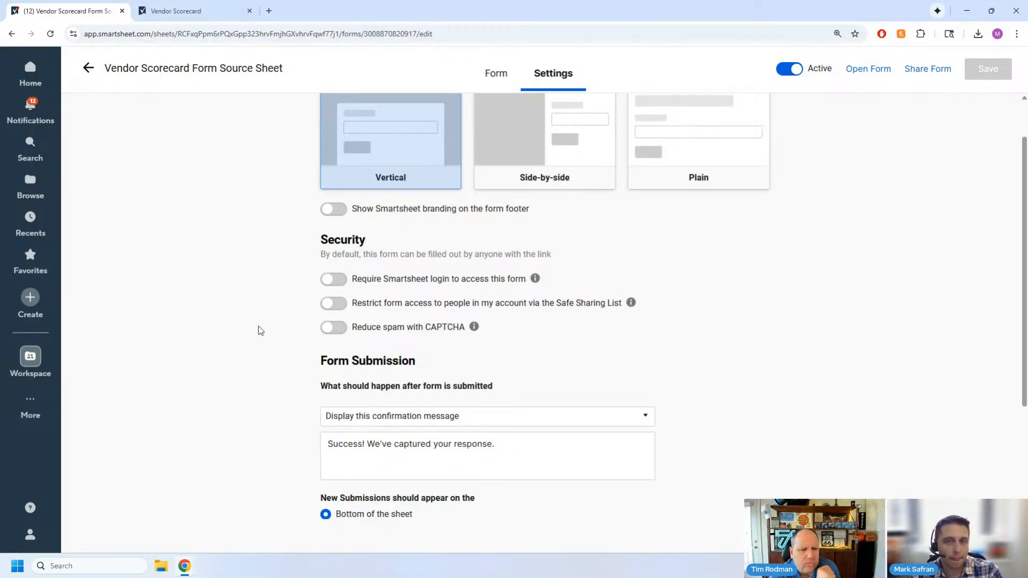
pyautogui.scroll(-3, 252, 326)
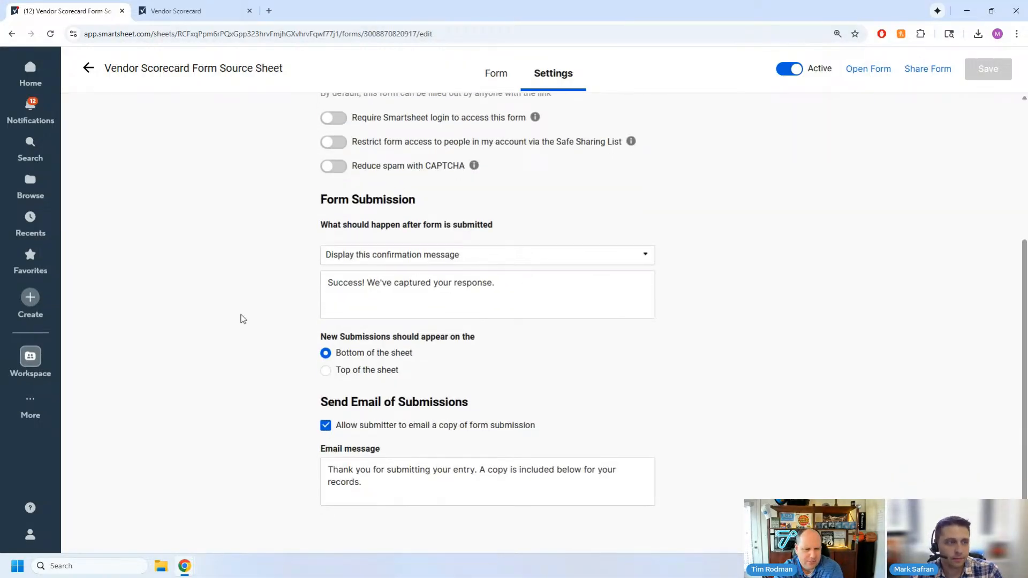
pyautogui.scroll(4, 241, 318)
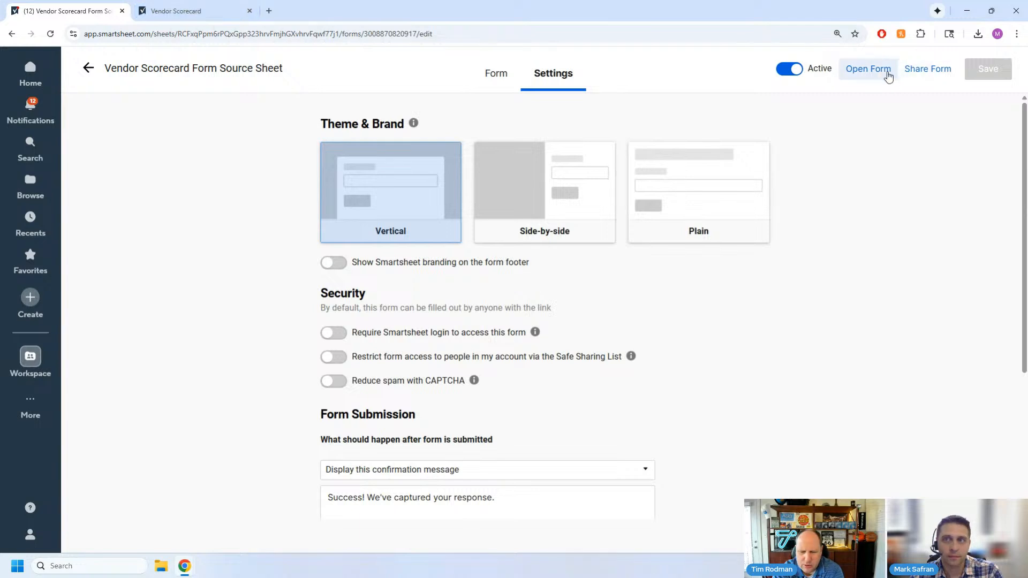
# - Switch to the live Vendor Scorecard form and choose the employee's name in the Employee field
pyautogui.click(182, 12)
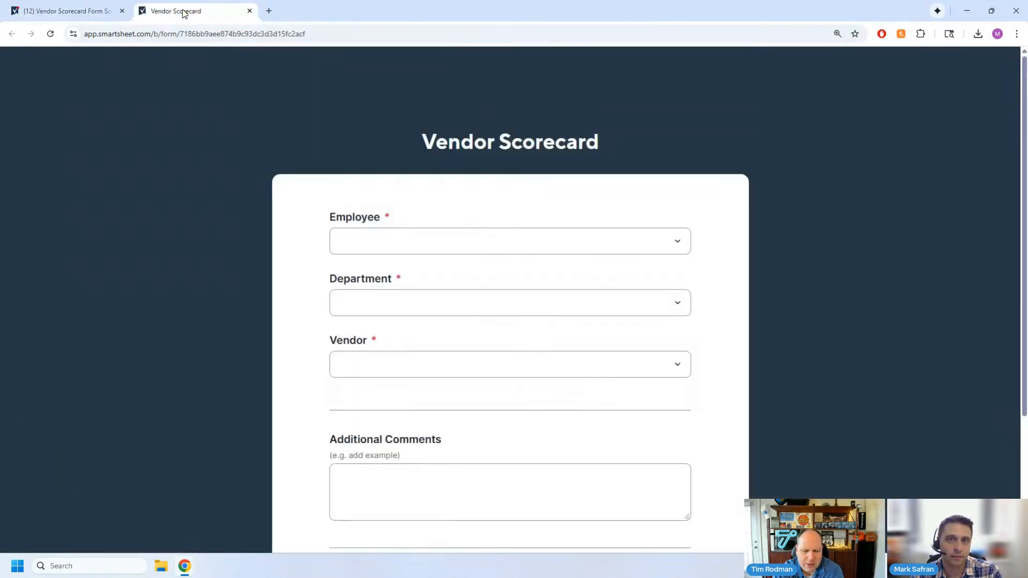
pyautogui.hotkey('ctrl', '-')
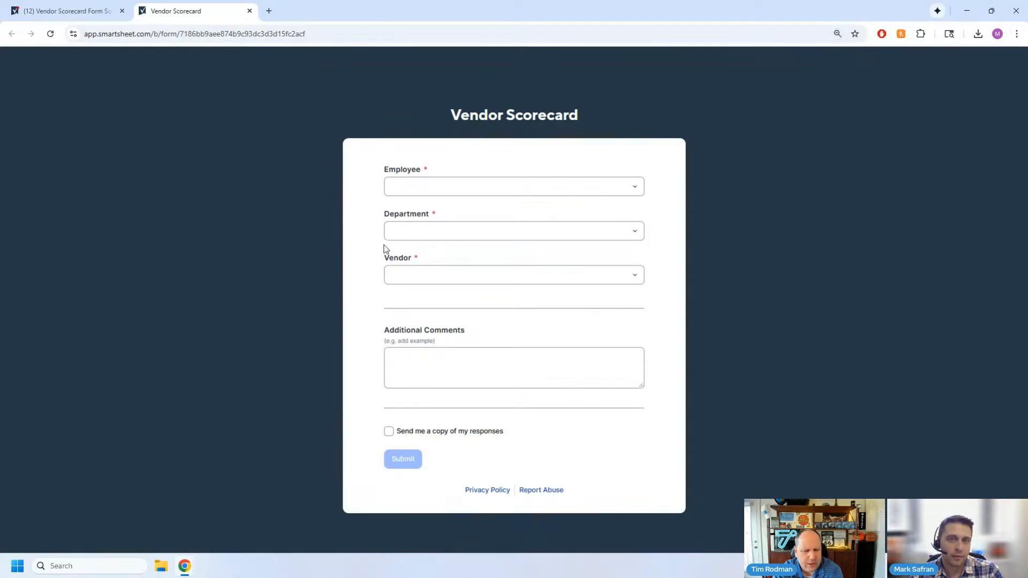
pyautogui.click(402, 187)
pyautogui.write('mark')
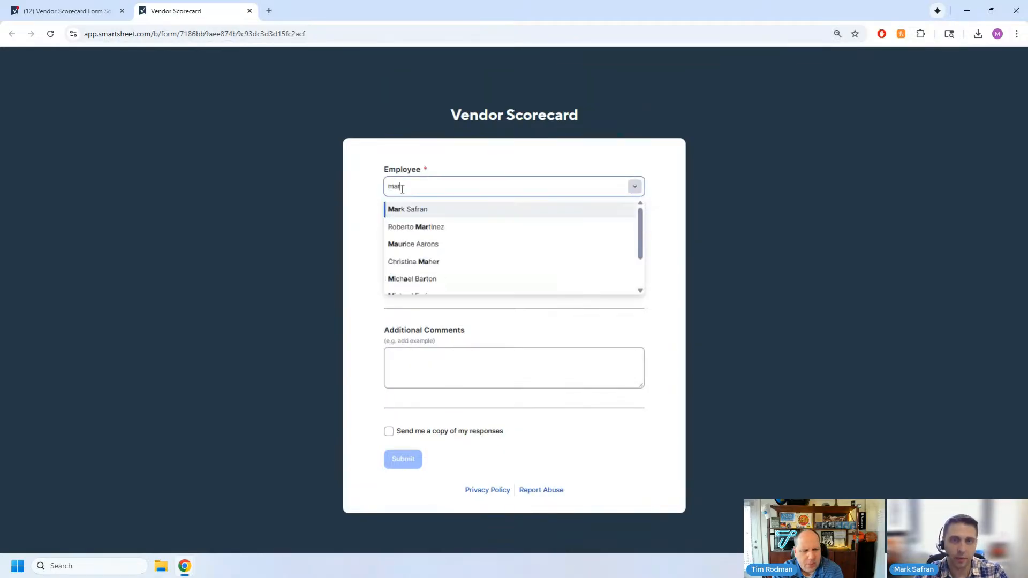
pyautogui.click(415, 209)
# - Set Department to Logistics and review the questions for that department
pyautogui.click(421, 234)
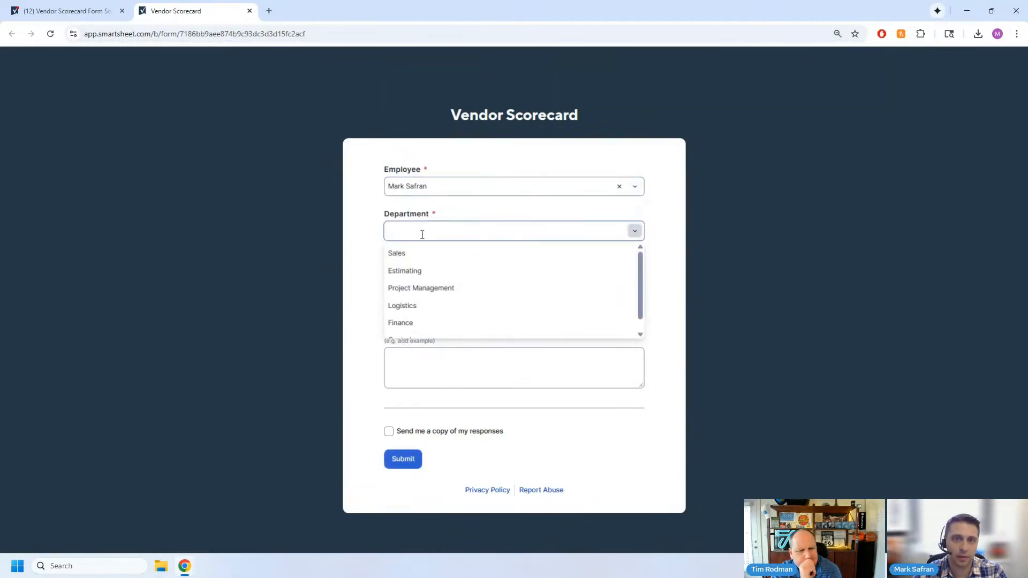
pyautogui.click(418, 306)
pyautogui.scroll(-3, 259, 234)
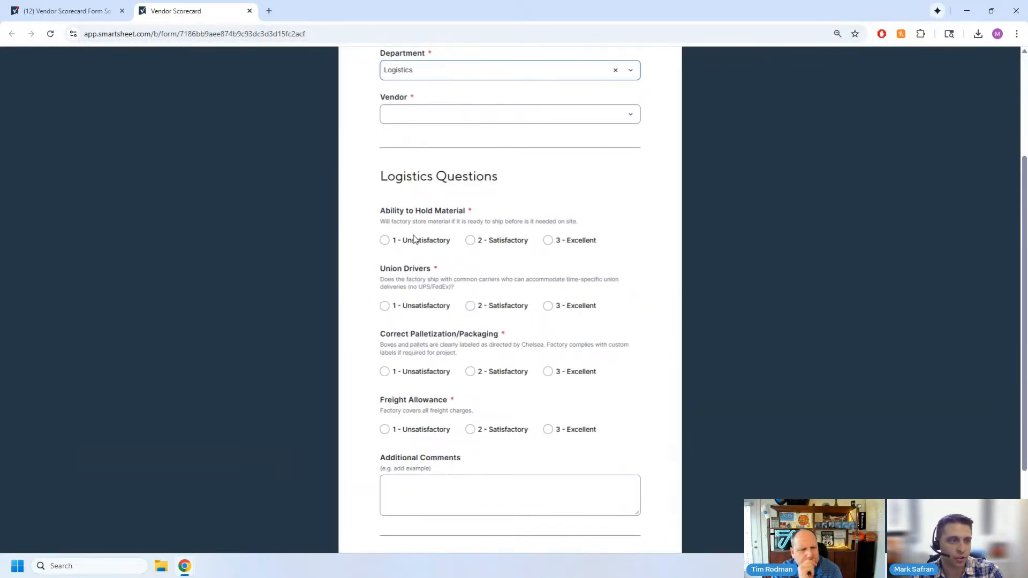
# - Change Department to Finance and review the finance questions
pyautogui.scroll(1, 427, 323)
pyautogui.scroll(2, 427, 324)
pyautogui.click(424, 178)
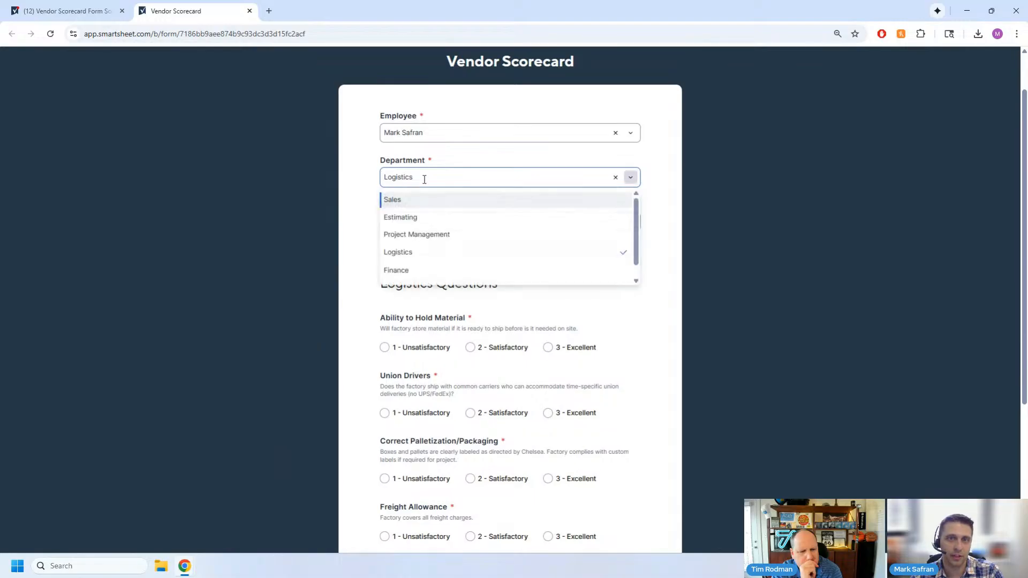
pyautogui.scroll(-1, 426, 272)
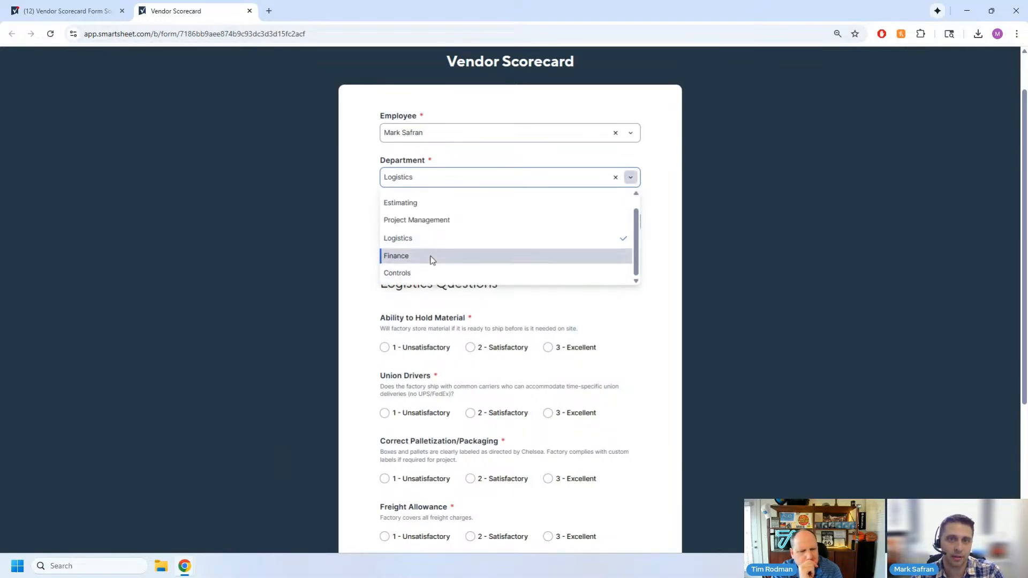
pyautogui.click(429, 258)
pyautogui.scroll(-5, 304, 236)
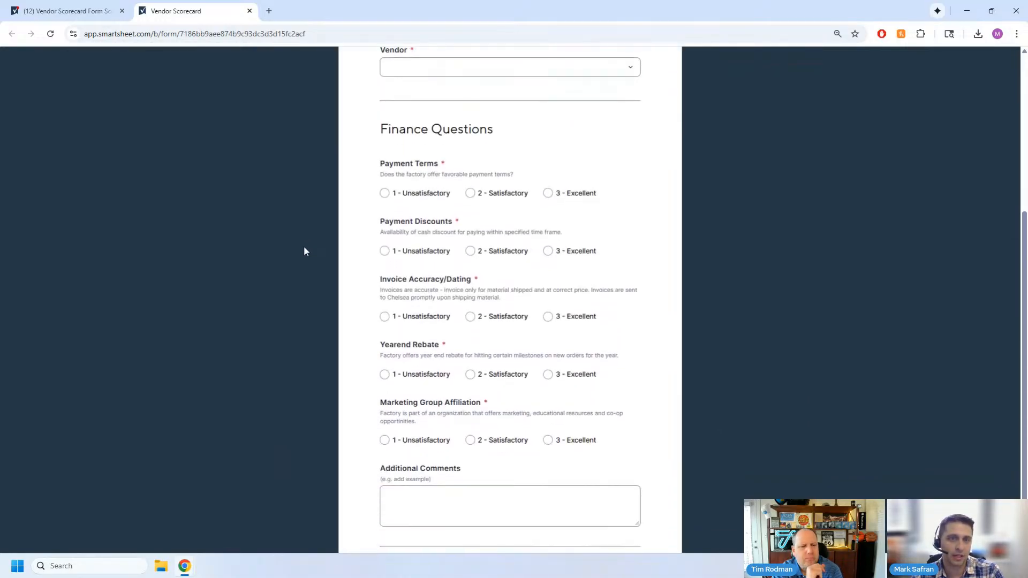
# - Change Department to Estimating
pyautogui.scroll(3, 321, 299)
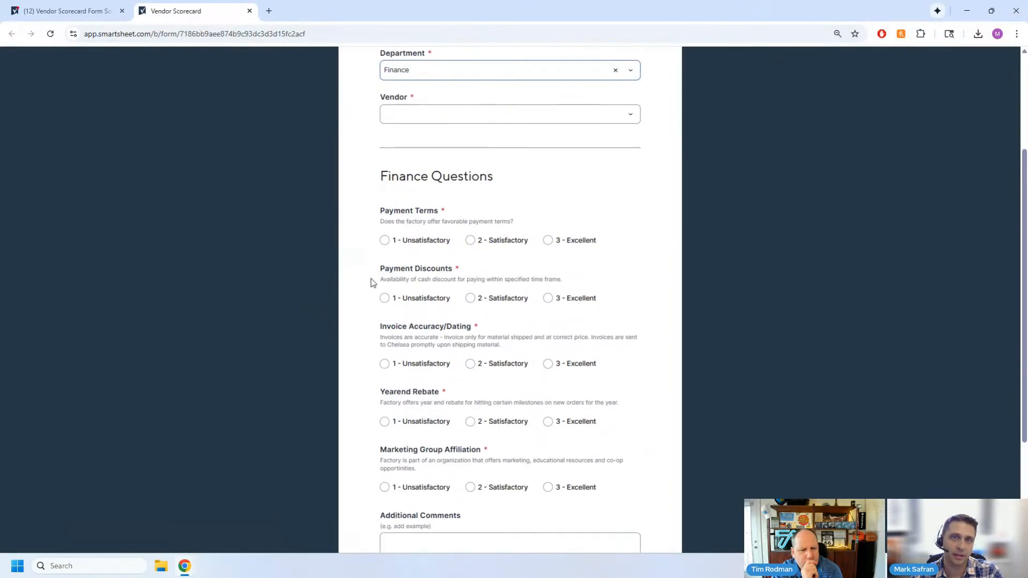
pyautogui.click(419, 122)
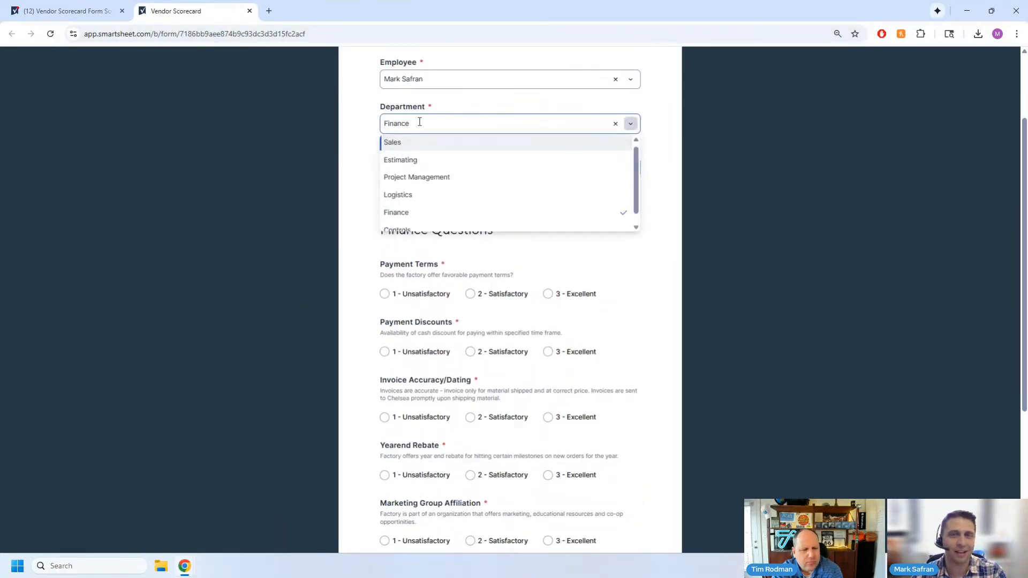
pyautogui.click(413, 160)
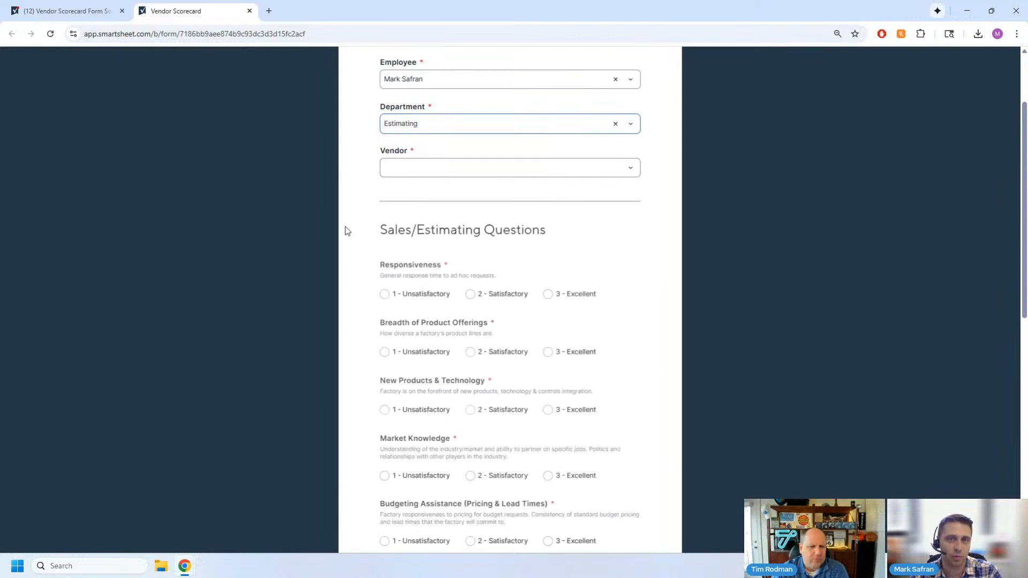
# - Rate Responsiveness 1 - Unsatisfactory, Budgeting Assistance 3 - Excellent, and the other four Sales/Estimating questions 2 - Satisfactory
pyautogui.scroll(-1, 374, 257)
pyautogui.click(385, 241)
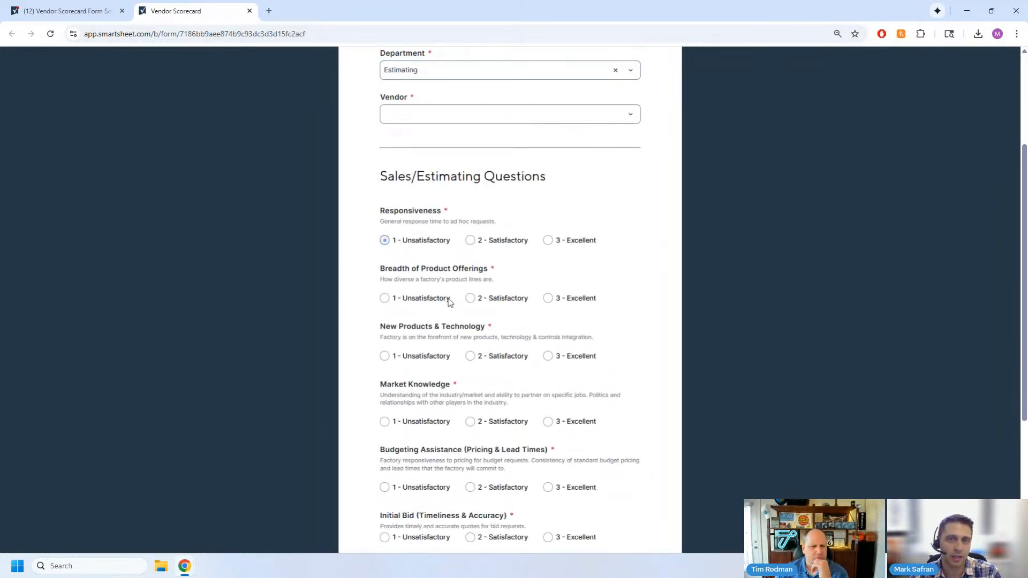
pyautogui.click(493, 303)
pyautogui.click(497, 356)
pyautogui.click(495, 422)
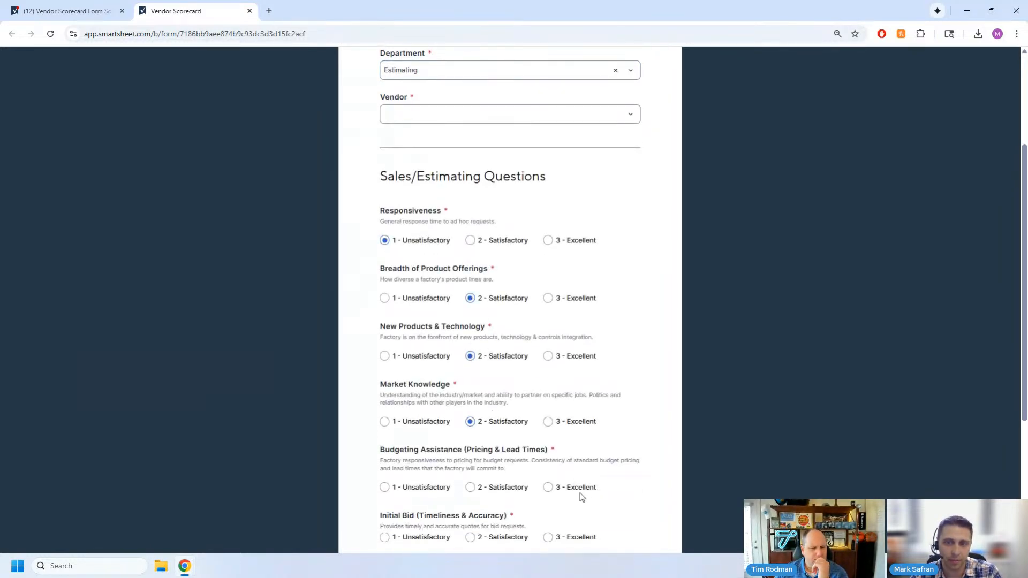
pyautogui.scroll(-2, 582, 497)
pyautogui.click(555, 383)
pyautogui.click(491, 431)
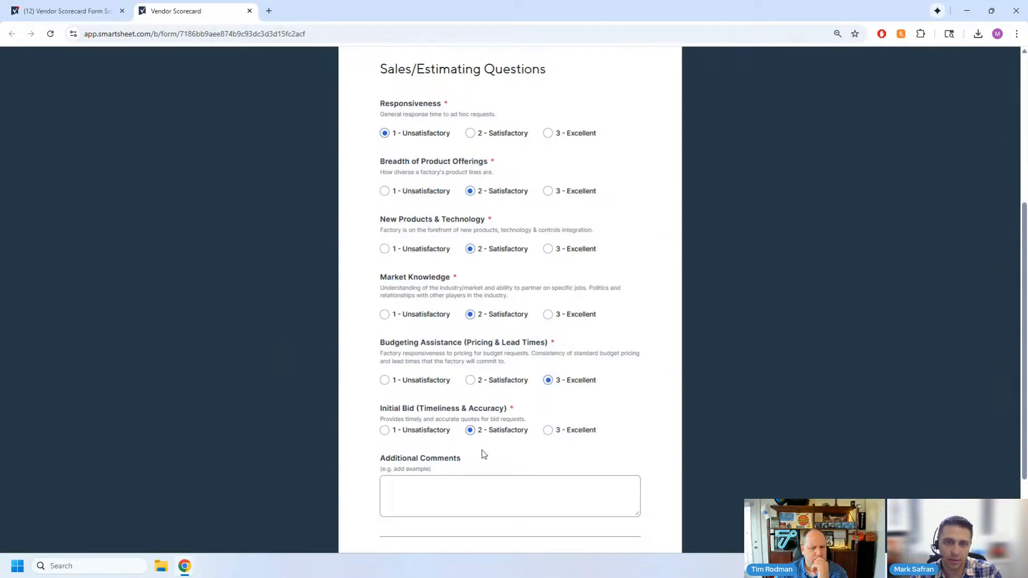
# - Enter "this is a test" as the additional comment and set Vendor to Coronet
pyautogui.click(493, 488)
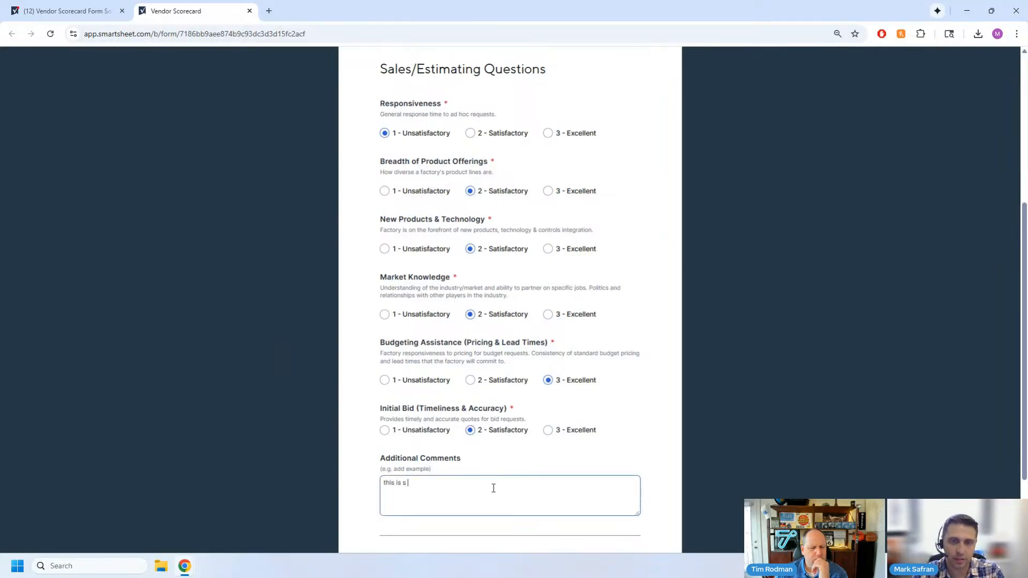
pyautogui.scroll(5, 537, 272)
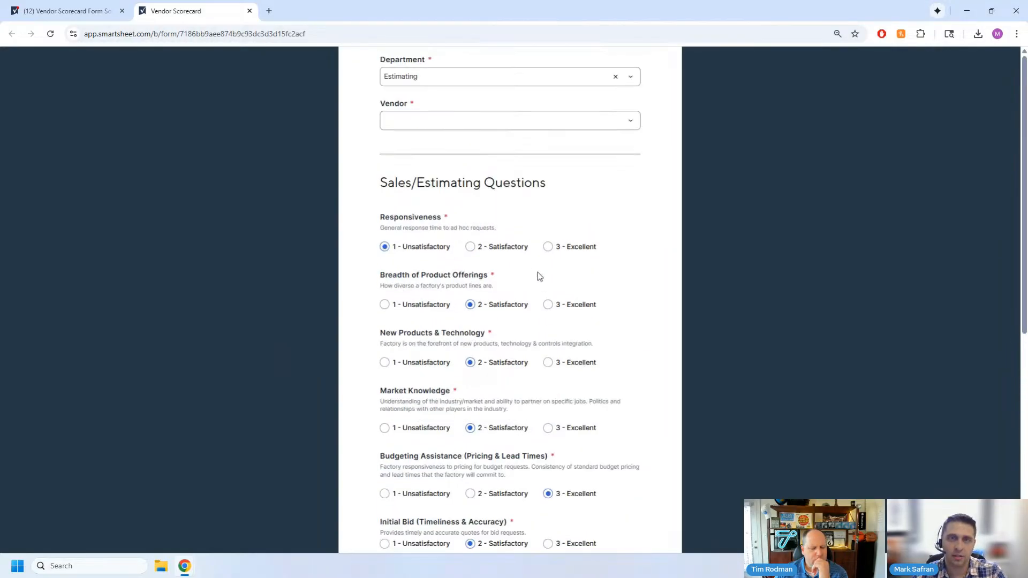
pyautogui.click(418, 274)
pyautogui.click(421, 341)
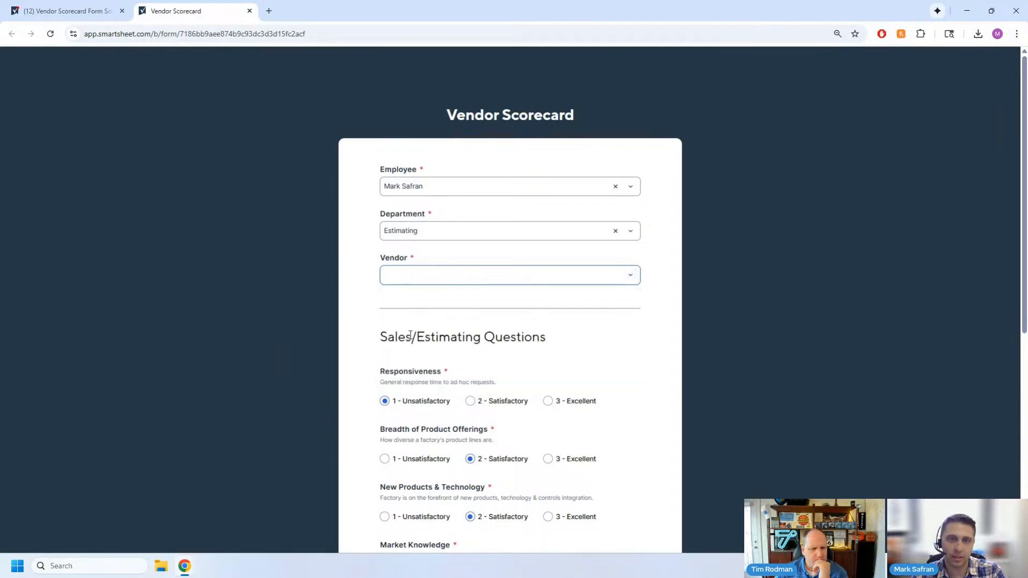
pyautogui.scroll(-1, 414, 267)
pyautogui.click(429, 222)
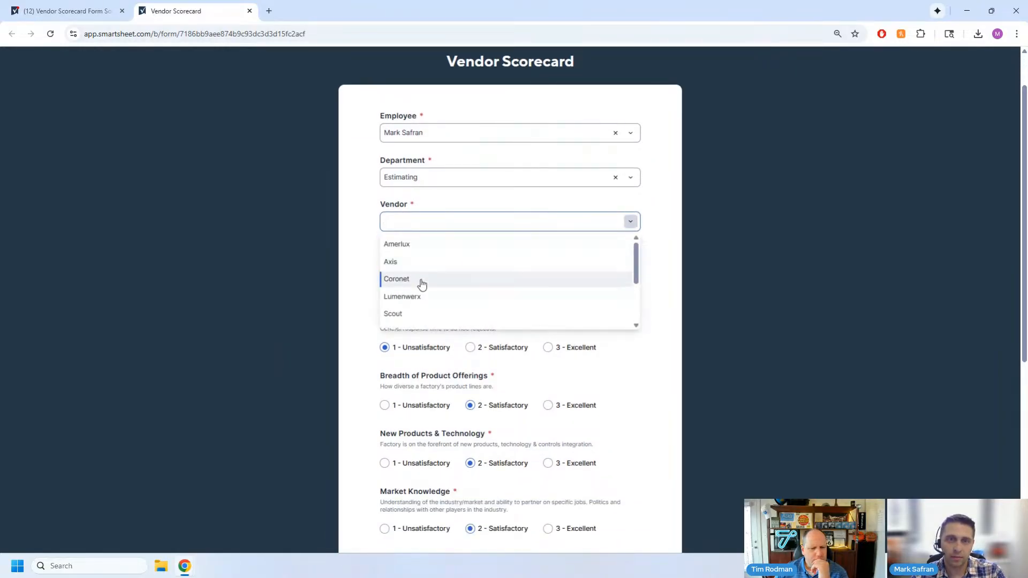
pyautogui.click(420, 280)
# - Look over the completed form and change the Responsiveness rating to 3 - Excellent
pyautogui.scroll(-6, 279, 268)
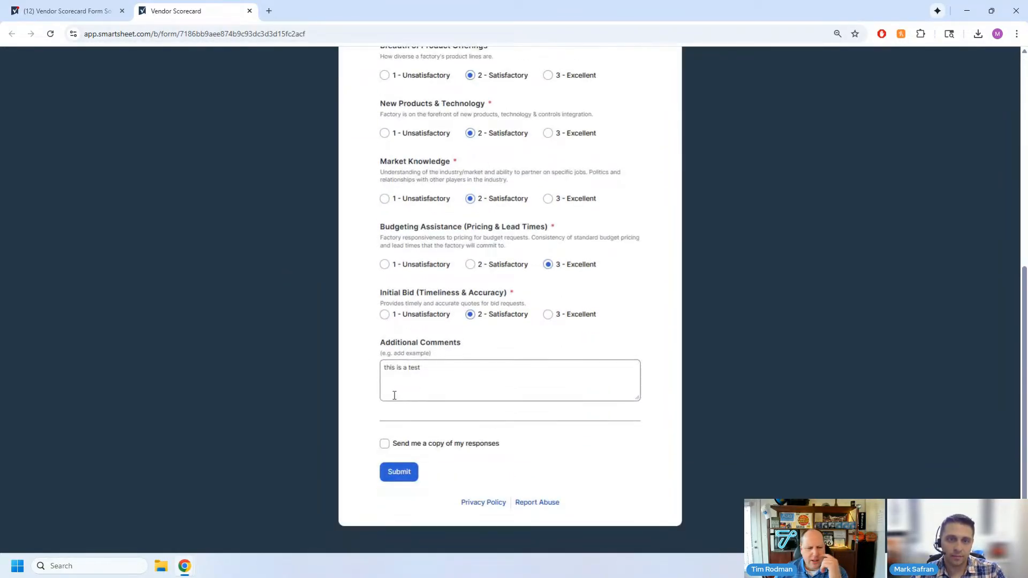
pyautogui.scroll(2, 597, 352)
pyautogui.scroll(6, 598, 352)
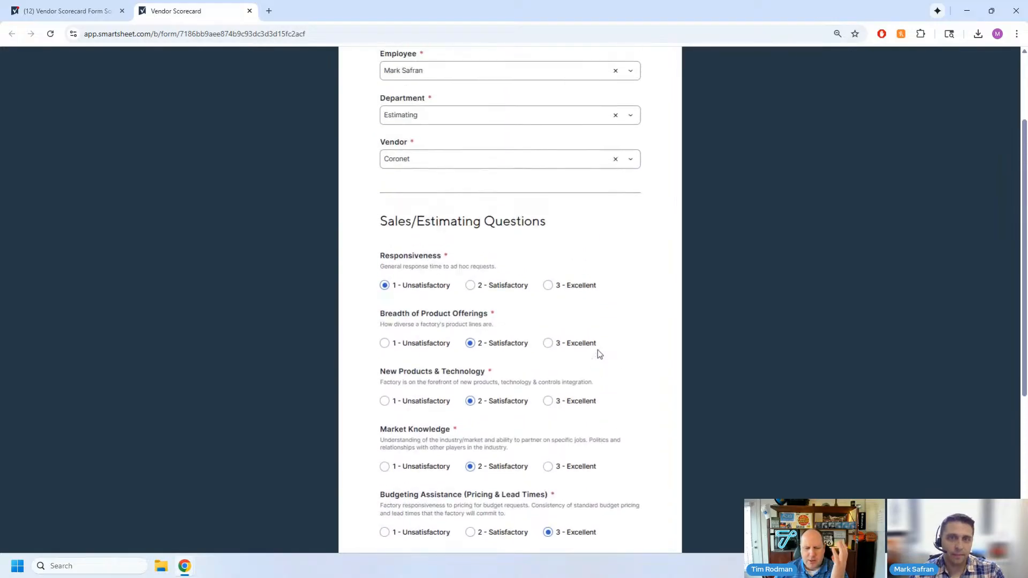
pyautogui.hotkey('ctrl', '+')
pyautogui.hotkey('ctrl', '+')
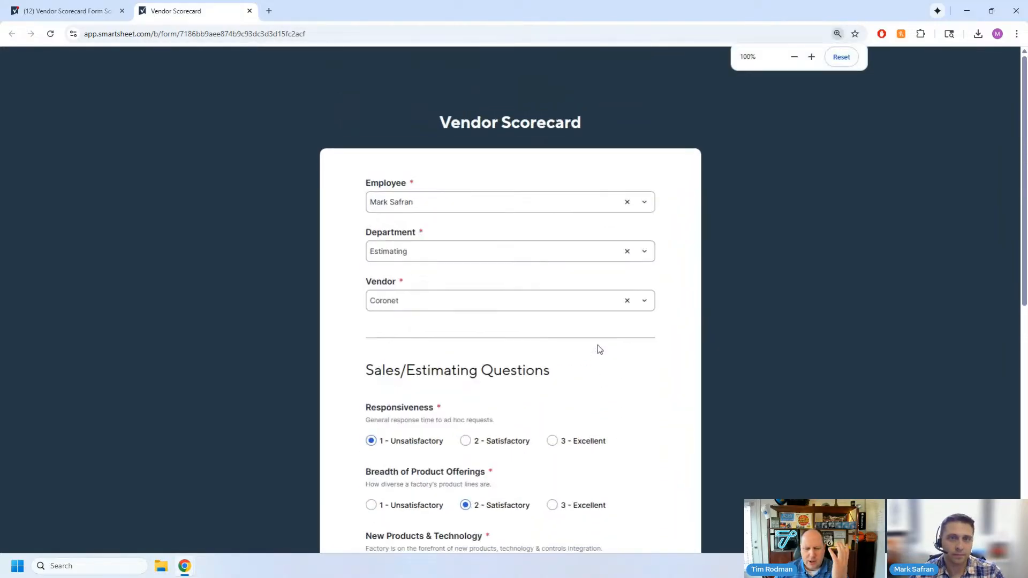
pyautogui.scroll(-1, 631, 329)
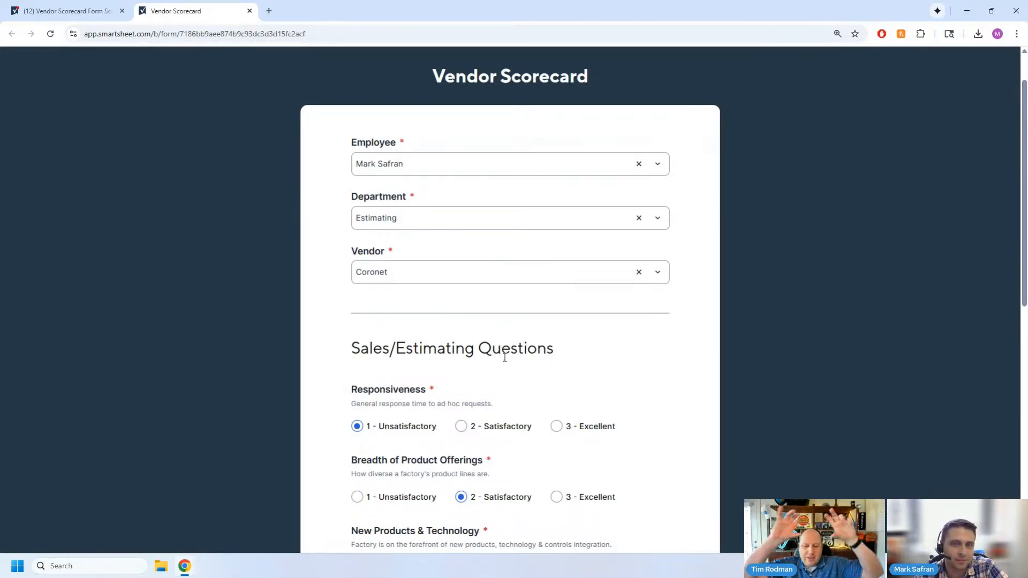
pyautogui.click(558, 427)
pyautogui.scroll(-7, 505, 375)
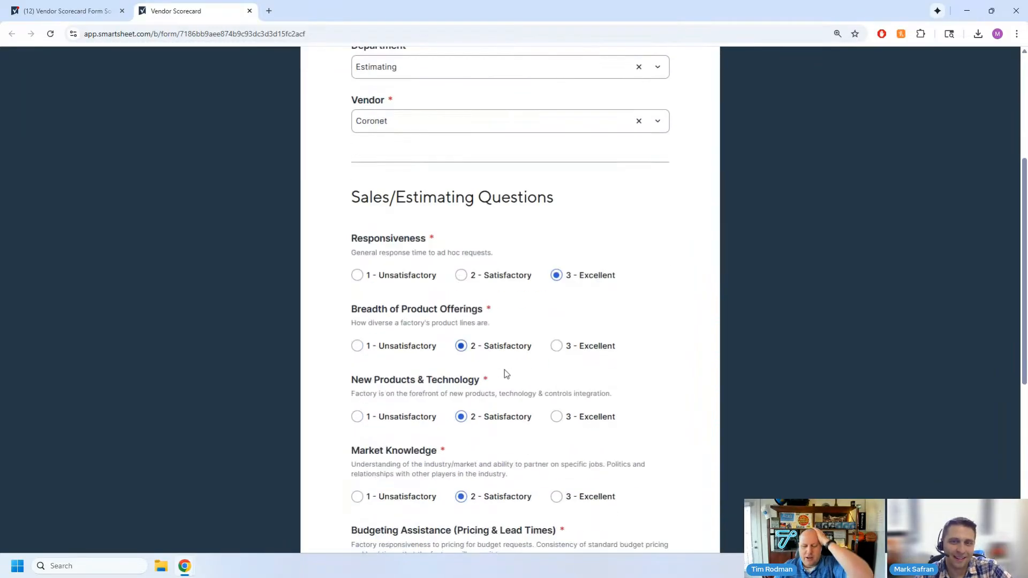
pyautogui.scroll(-2, 505, 374)
pyautogui.scroll(7, 505, 371)
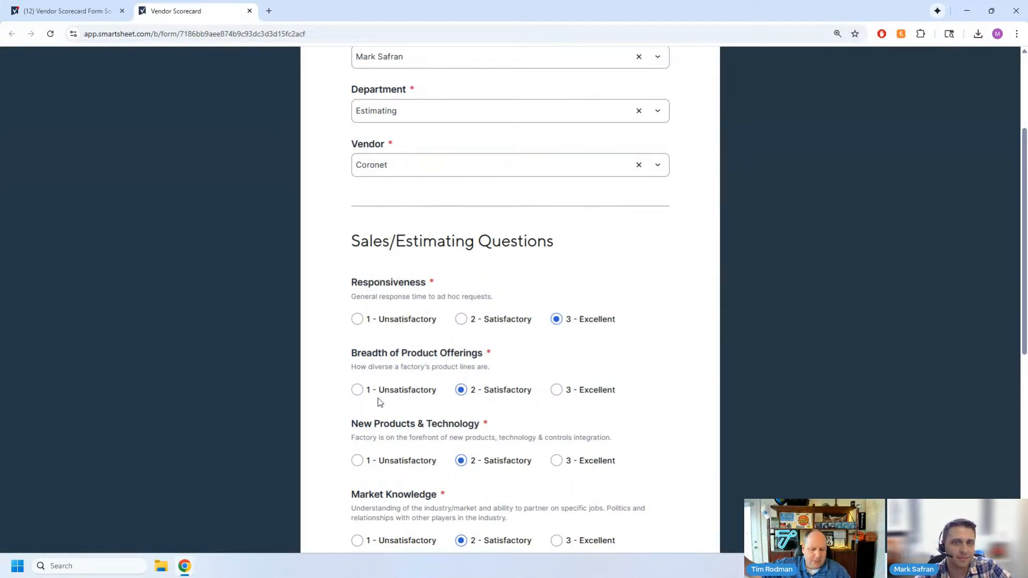
pyautogui.scroll(-4, 379, 402)
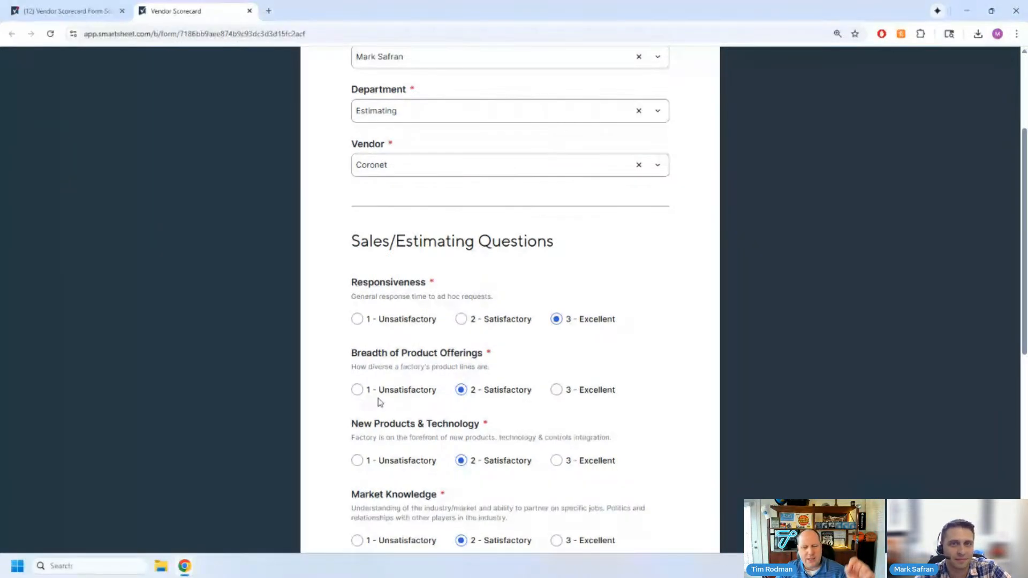
# - Look over the remaining form answers, then leave the form editor for the Vendor Scorecard Form Source Sheet grid
pyautogui.scroll(-3, 379, 402)
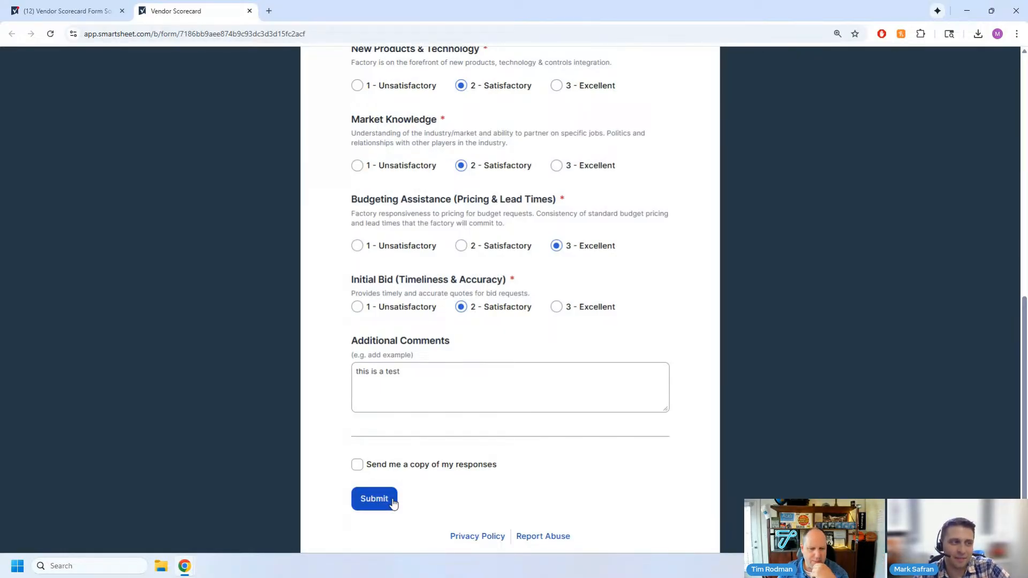
pyautogui.scroll(6, 408, 451)
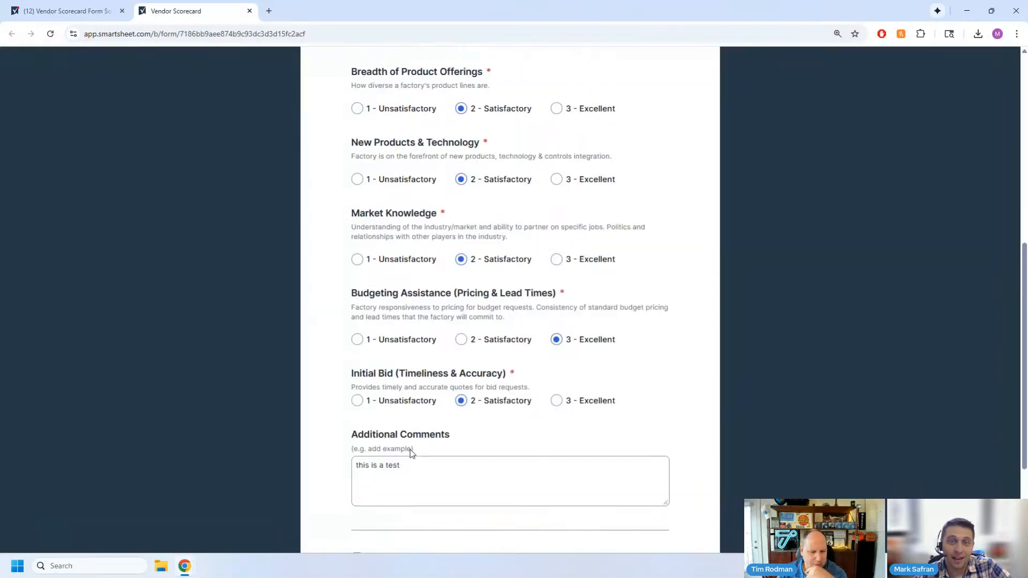
pyautogui.scroll(-7, 408, 386)
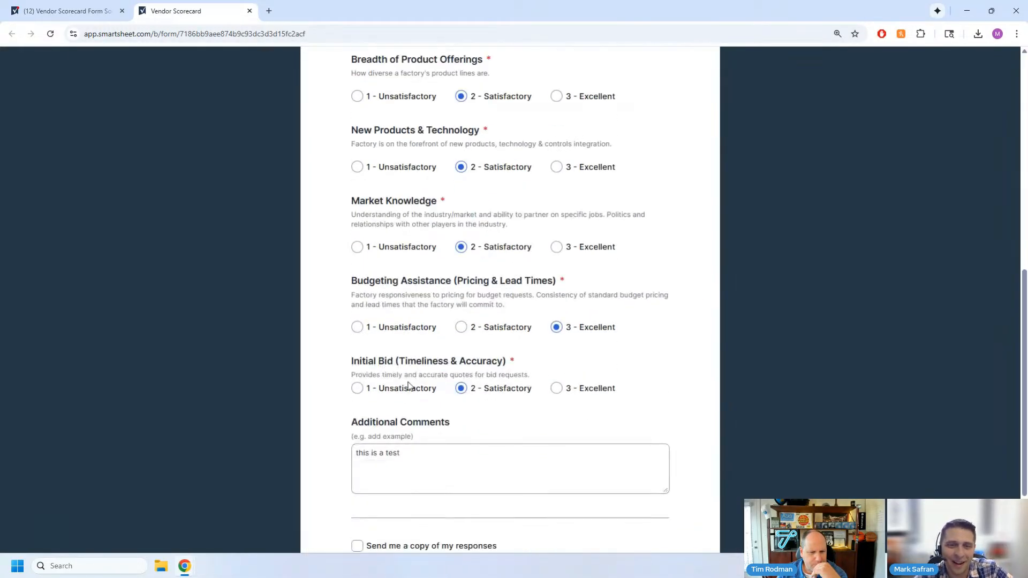
pyautogui.click(58, 17)
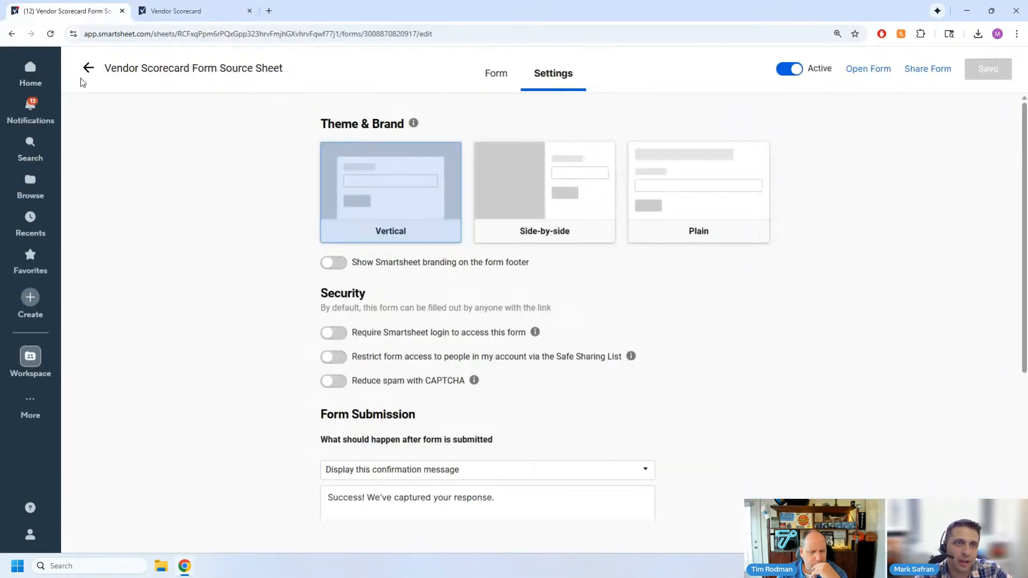
pyautogui.click(107, 67)
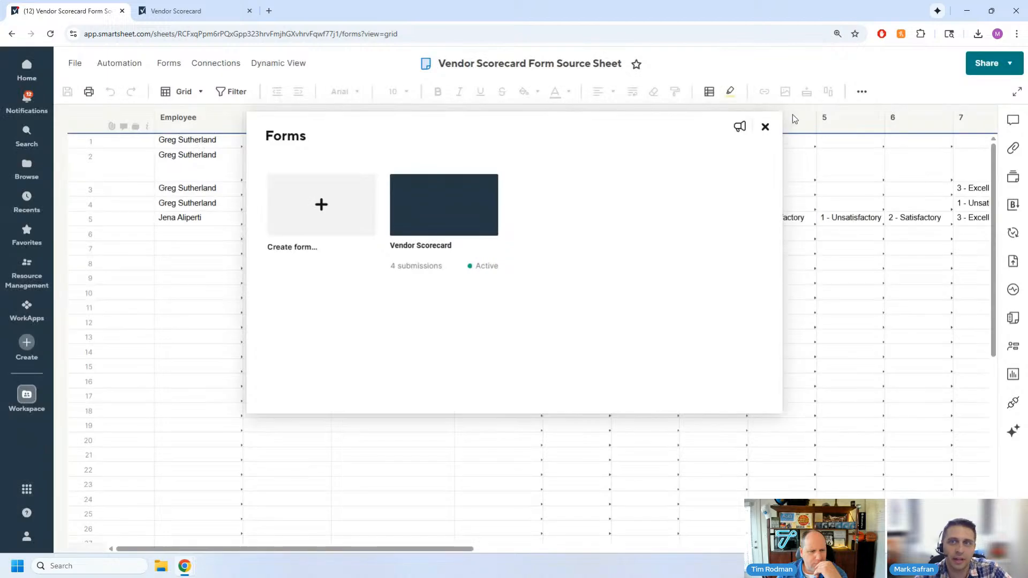
pyautogui.click(766, 127)
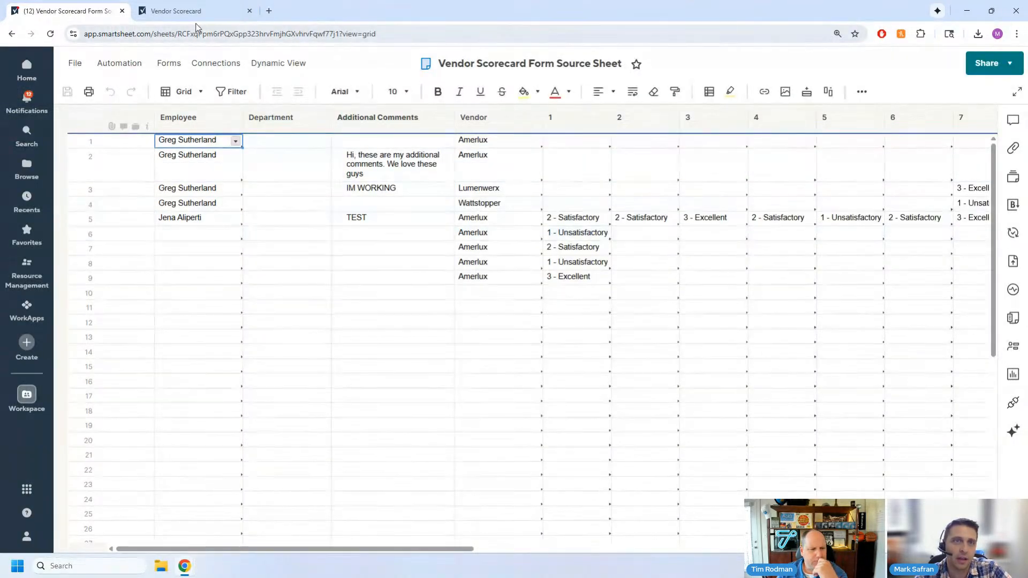
# - Submit the completed Vendor Scorecard form and reload the source sheet to check for the new entry
pyautogui.click(187, 11)
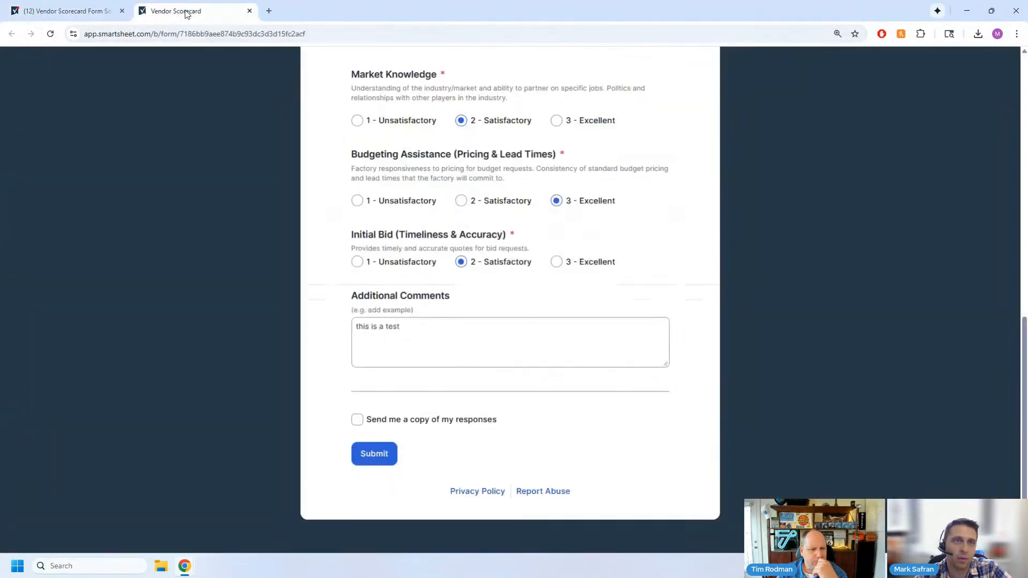
pyautogui.click(380, 454)
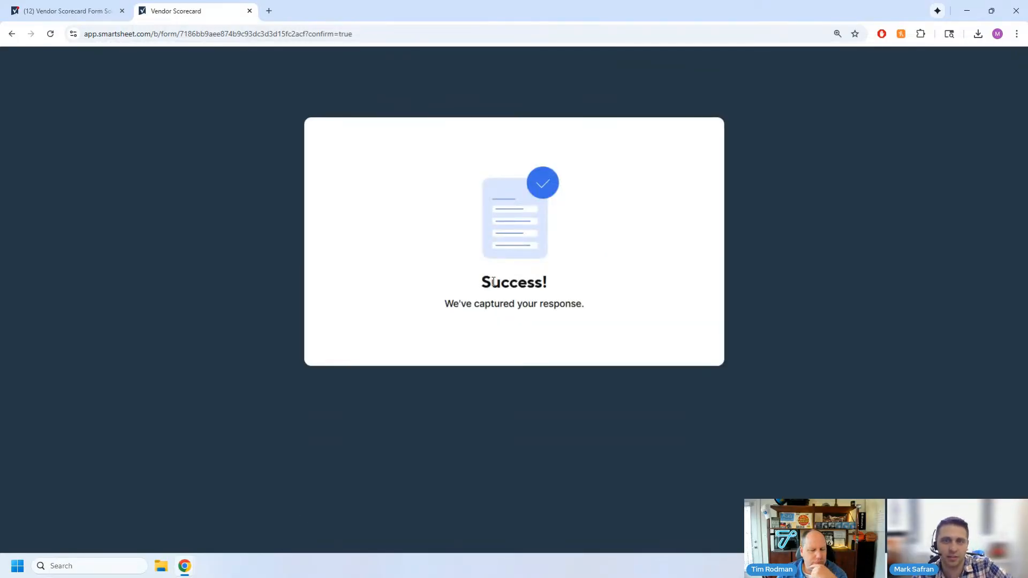
pyautogui.click(64, 12)
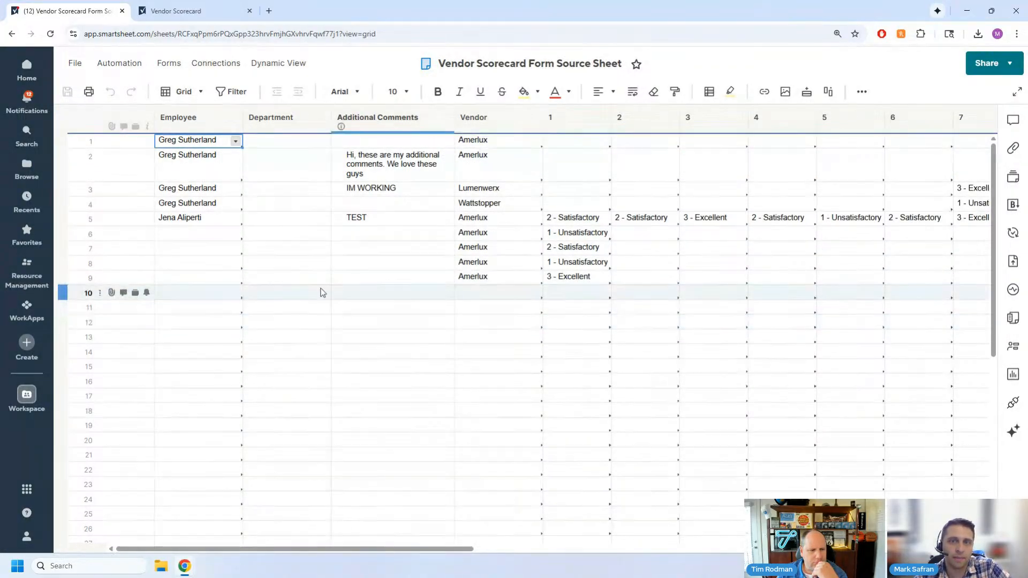
pyautogui.click(391, 412)
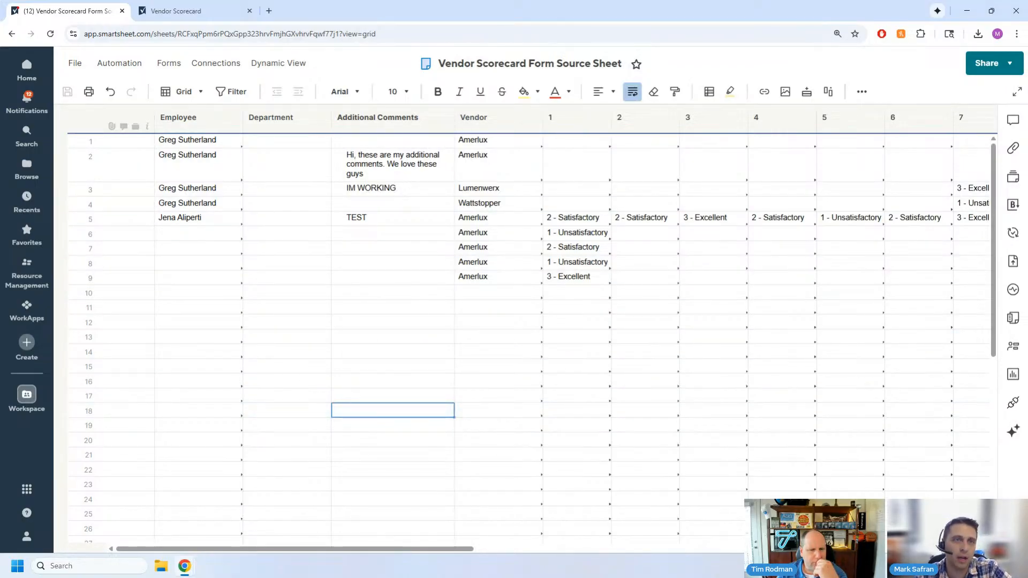
pyautogui.click(51, 34)
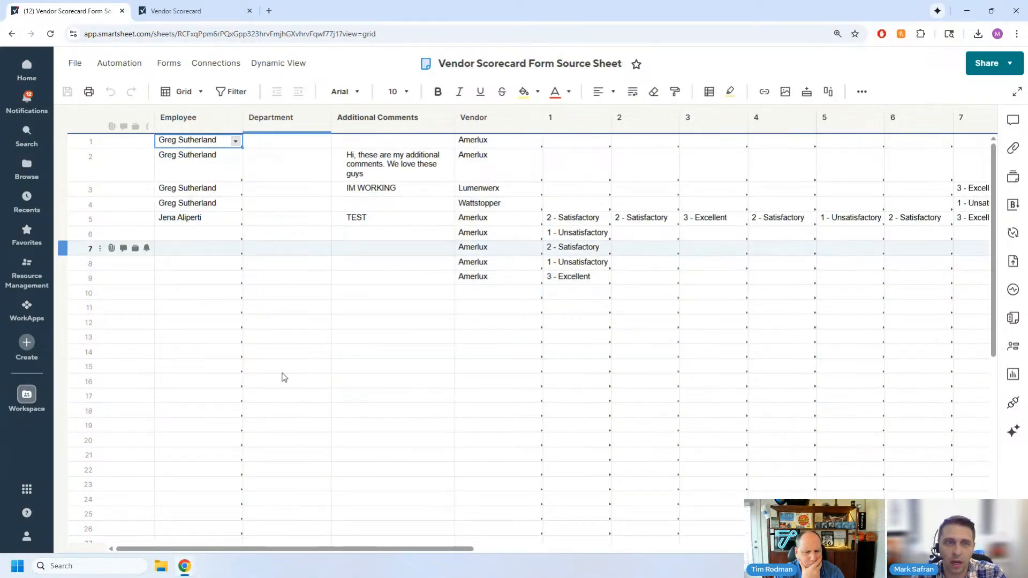
# - Load the Smartsheet home page in a new browser tab, keep waiting for it, and return to the source sheet
pyautogui.click(269, 10)
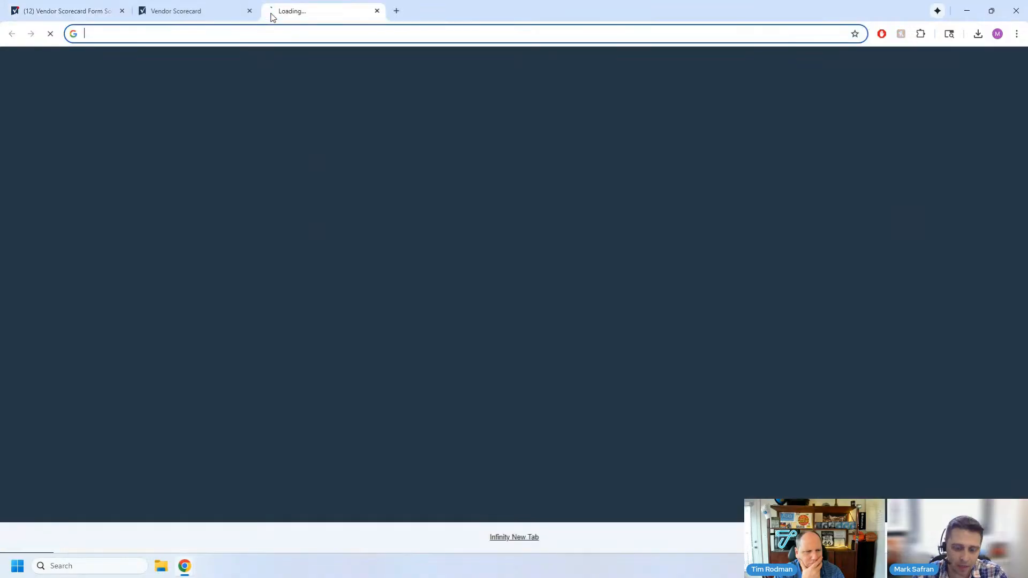
pyautogui.write('app')
pyautogui.press('Return')
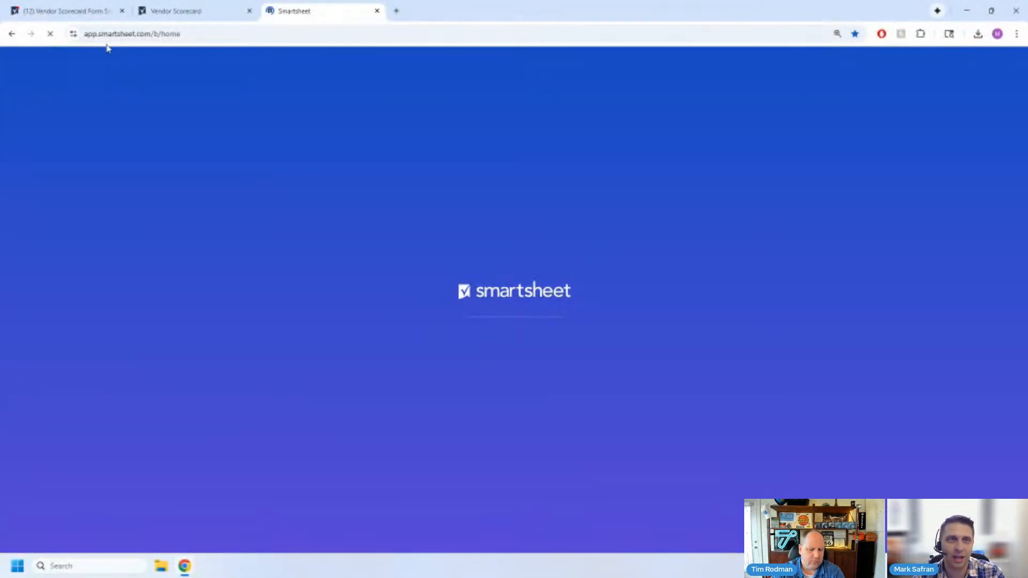
pyautogui.click(67, 18)
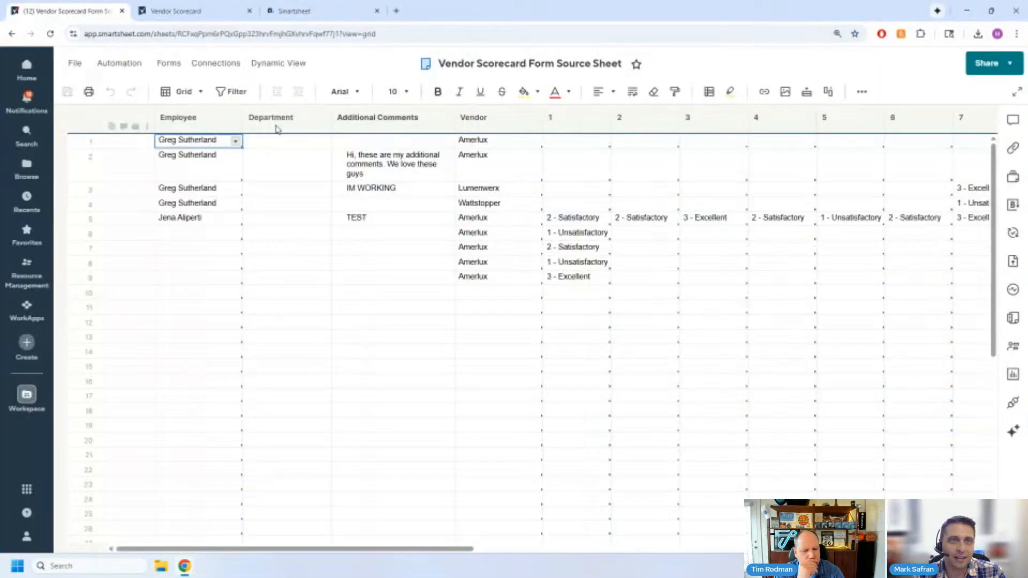
pyautogui.click(166, 283)
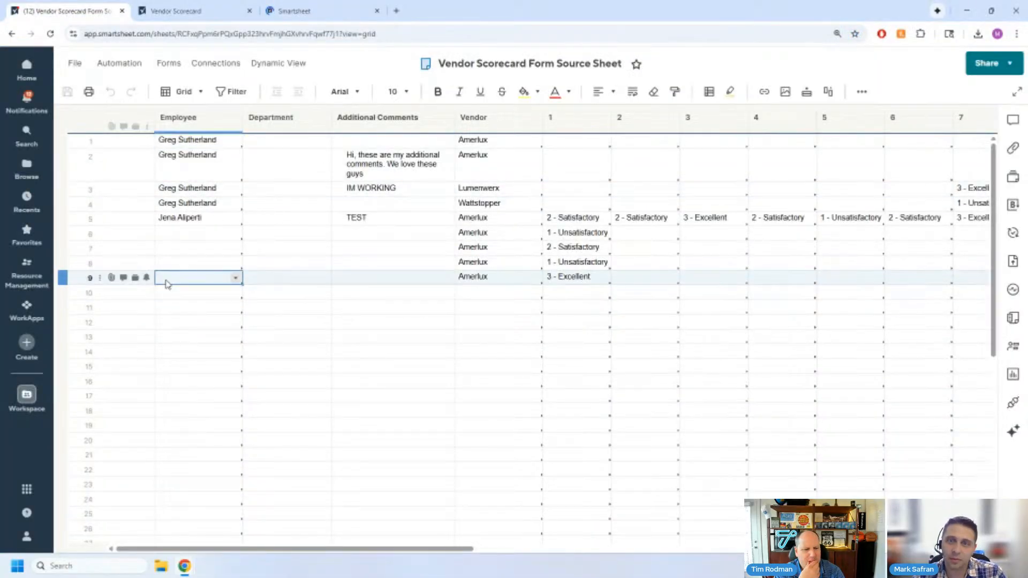
pyautogui.click(291, 12)
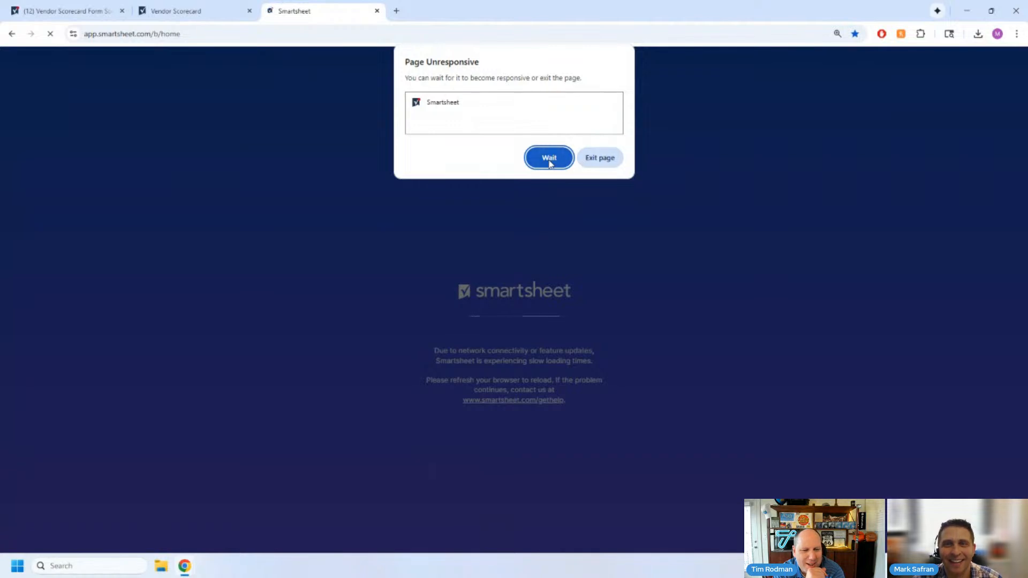
pyautogui.click(549, 158)
pyautogui.click(70, 11)
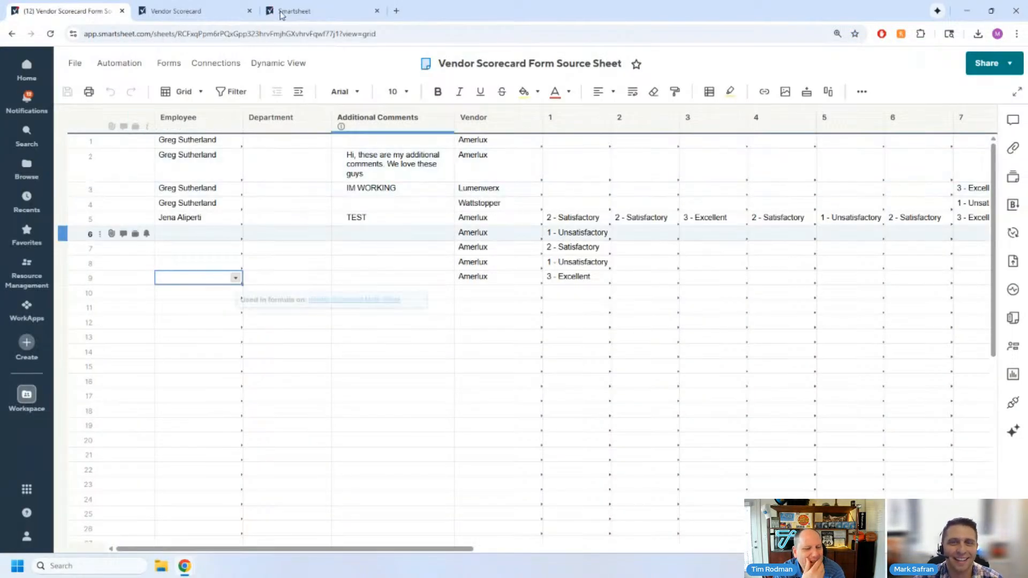
# - Create a new Grid sheet from scratch, starting from the Workspaces browser, and hide the workspace navigation
pyautogui.click(30, 172)
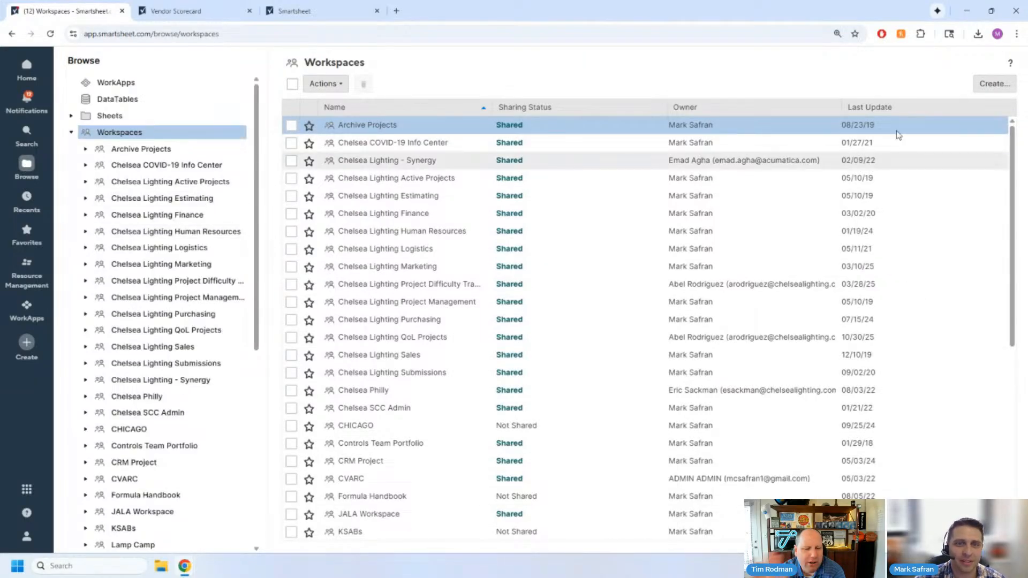
pyautogui.click(987, 87)
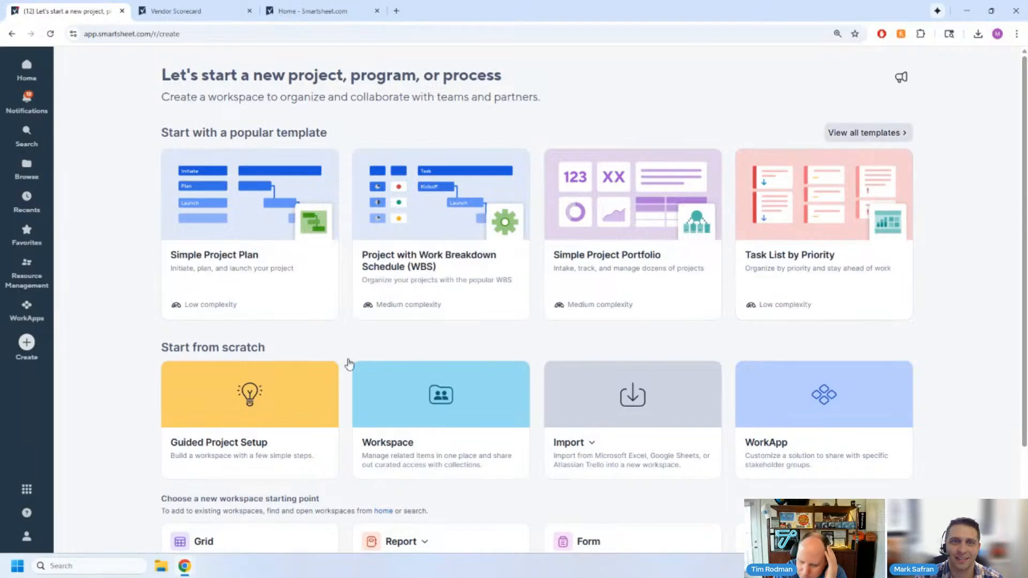
pyautogui.scroll(-1, 171, 383)
pyautogui.scroll(-2, 134, 455)
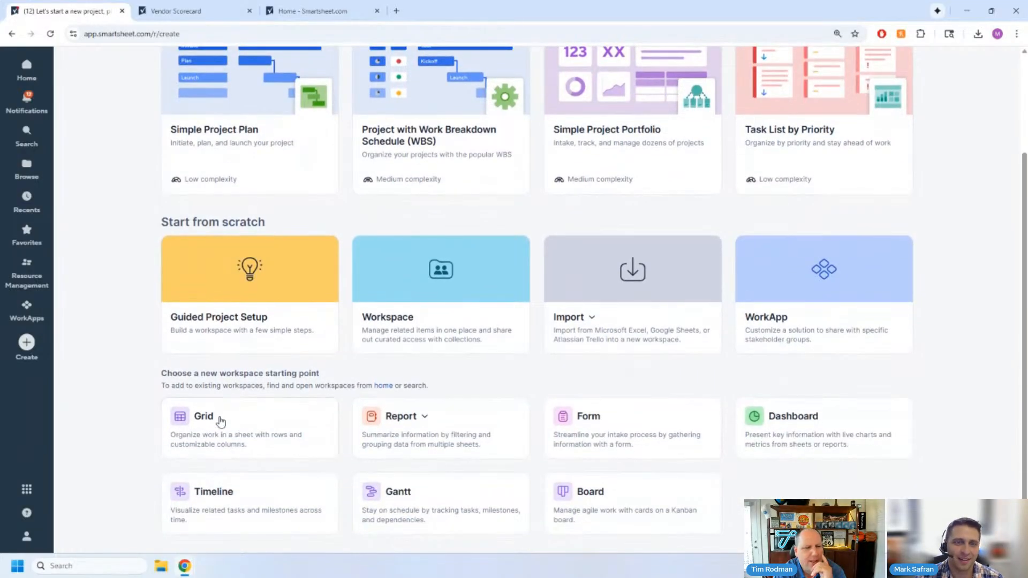
pyautogui.click(221, 427)
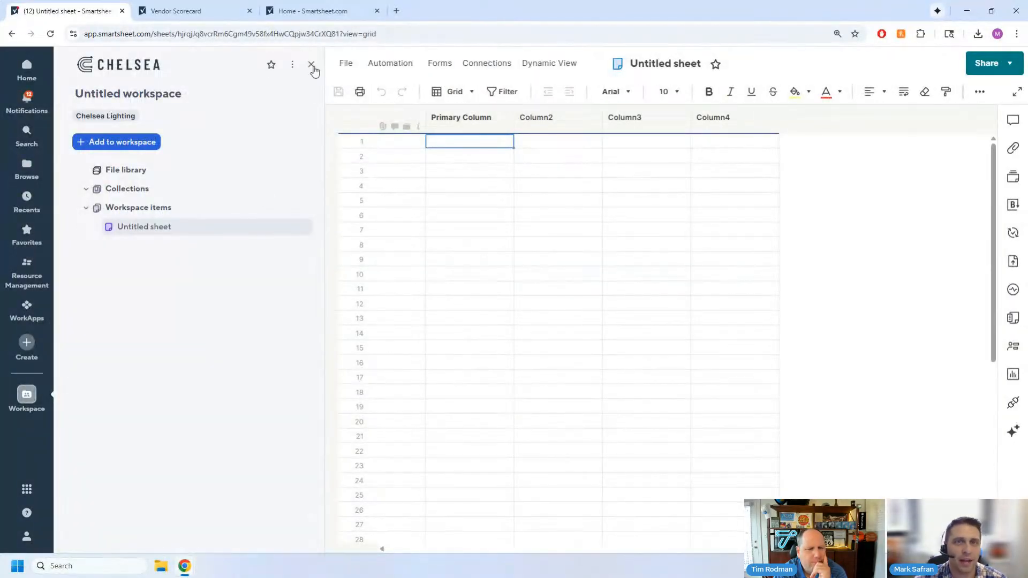
pyautogui.click(313, 68)
# - Rename the new sheet's primary column to ITEM NAMES
pyautogui.click(202, 132)
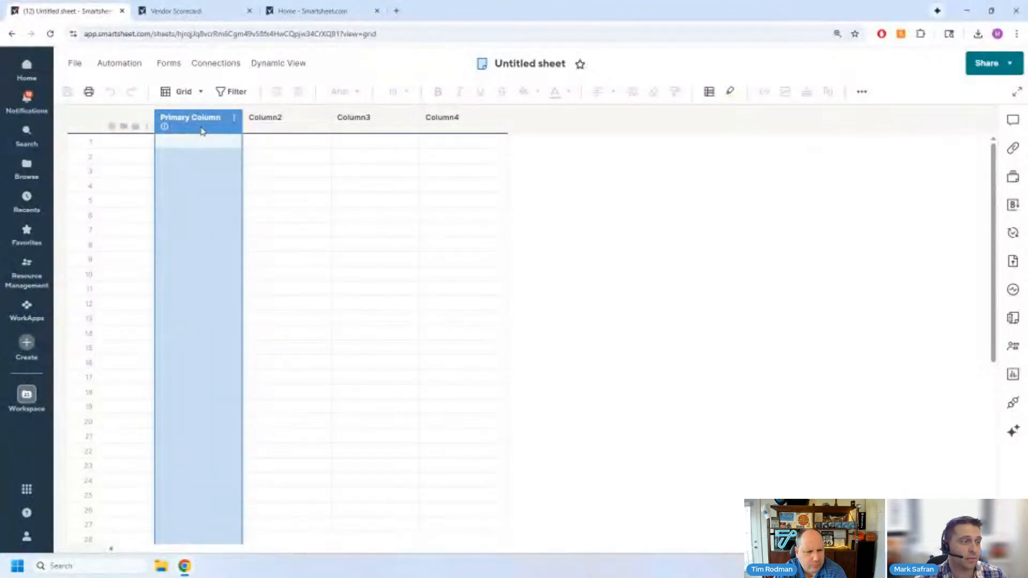
pyautogui.doubleClick(202, 131)
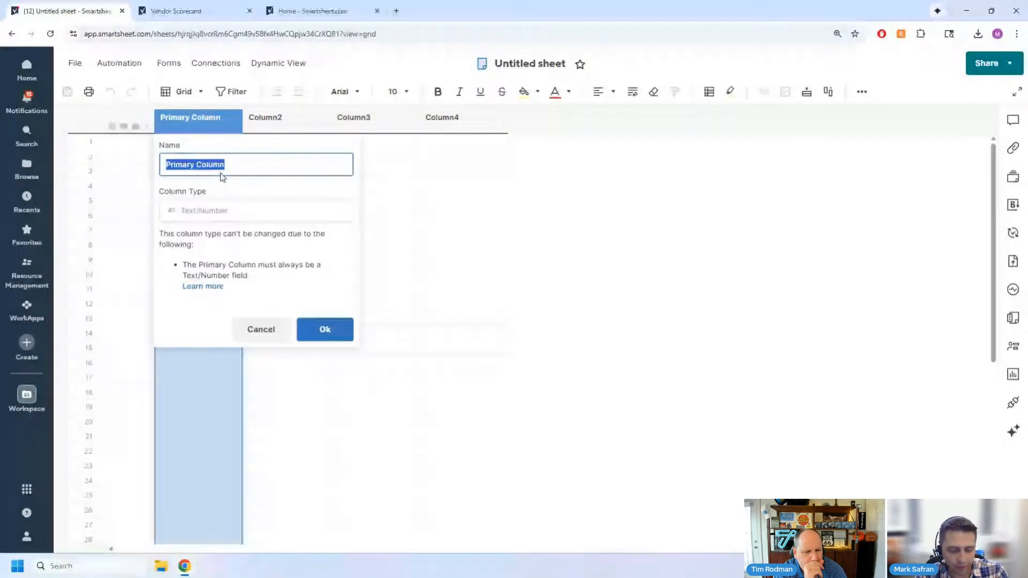
pyautogui.press('capslock')
pyautogui.write('ITEM NAMES')
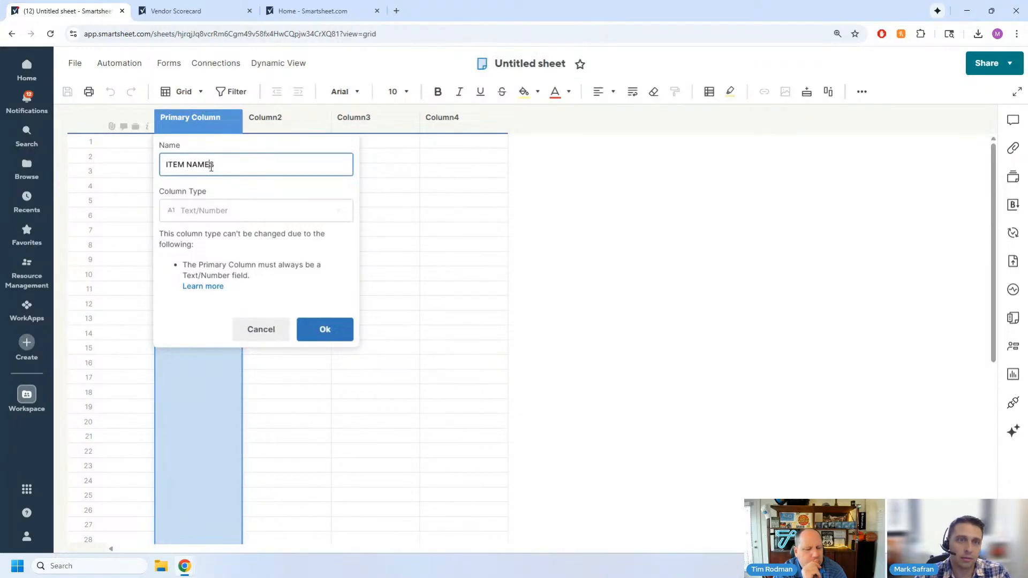
pyautogui.click(321, 336)
# - Examine the column types available for Column2, including the symbol sets offered by the Symbols type
pyautogui.doubleClick(278, 117)
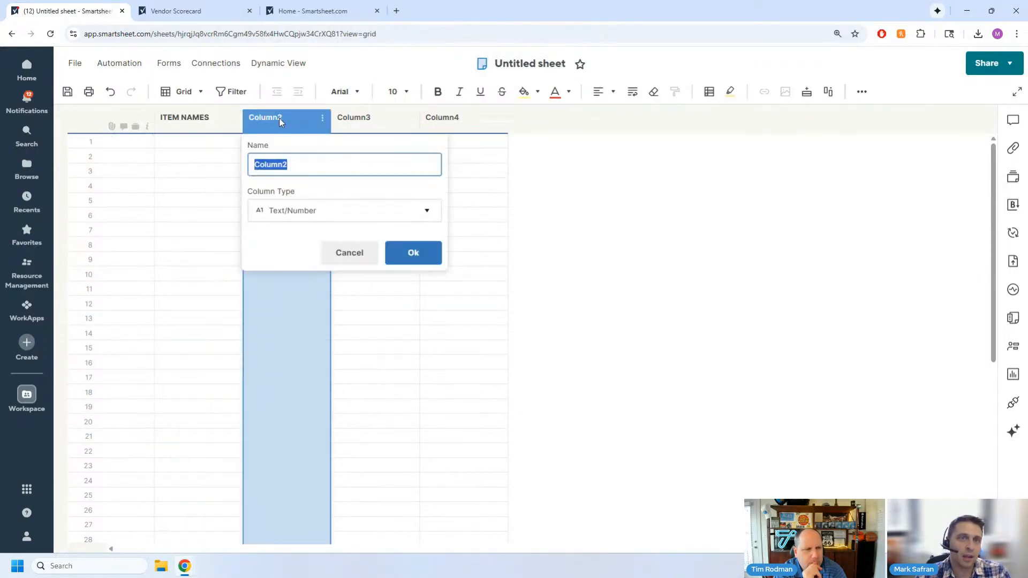
pyautogui.click(283, 208)
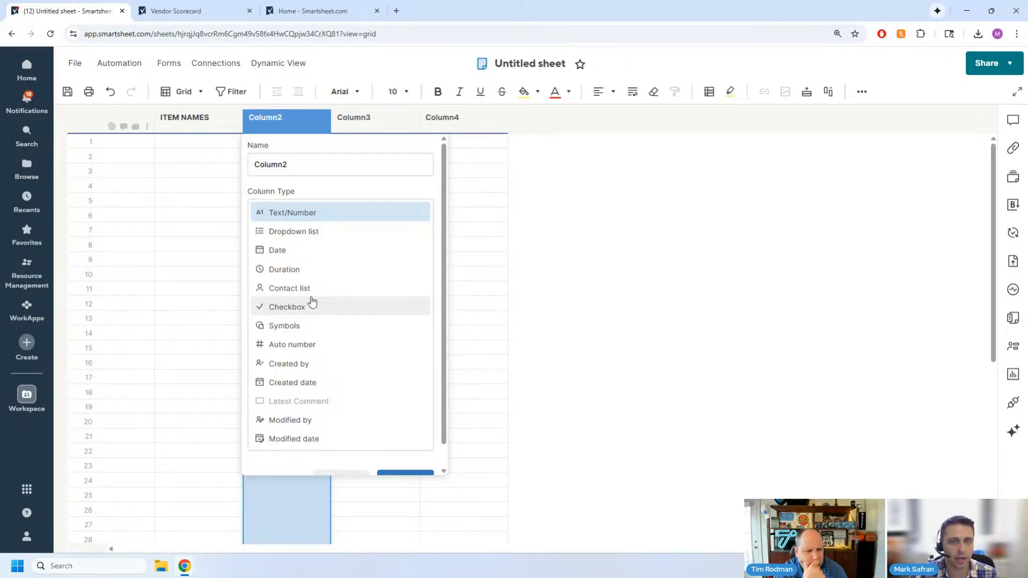
pyautogui.click(301, 327)
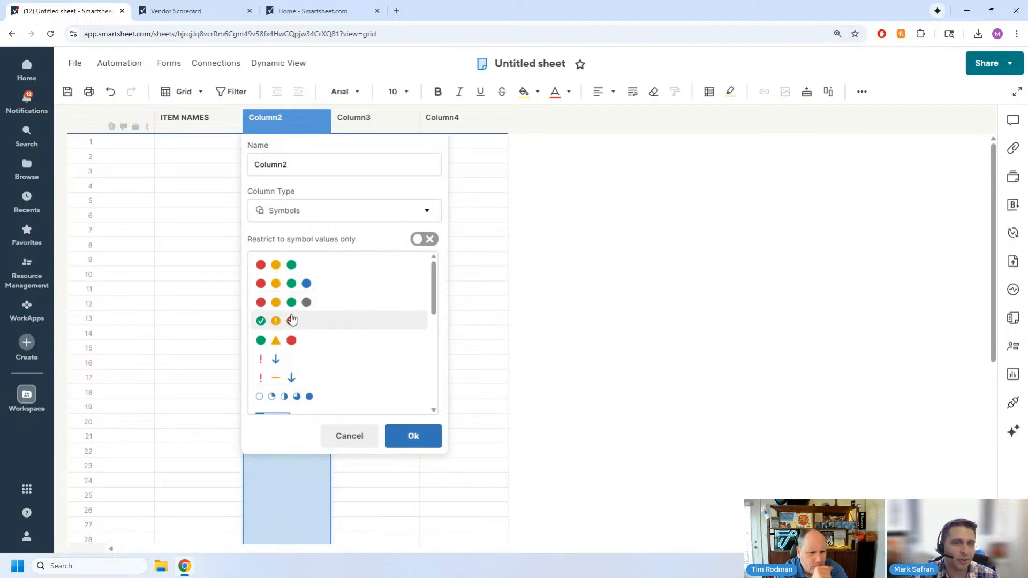
pyautogui.scroll(-5, 287, 344)
pyautogui.scroll(5, 289, 347)
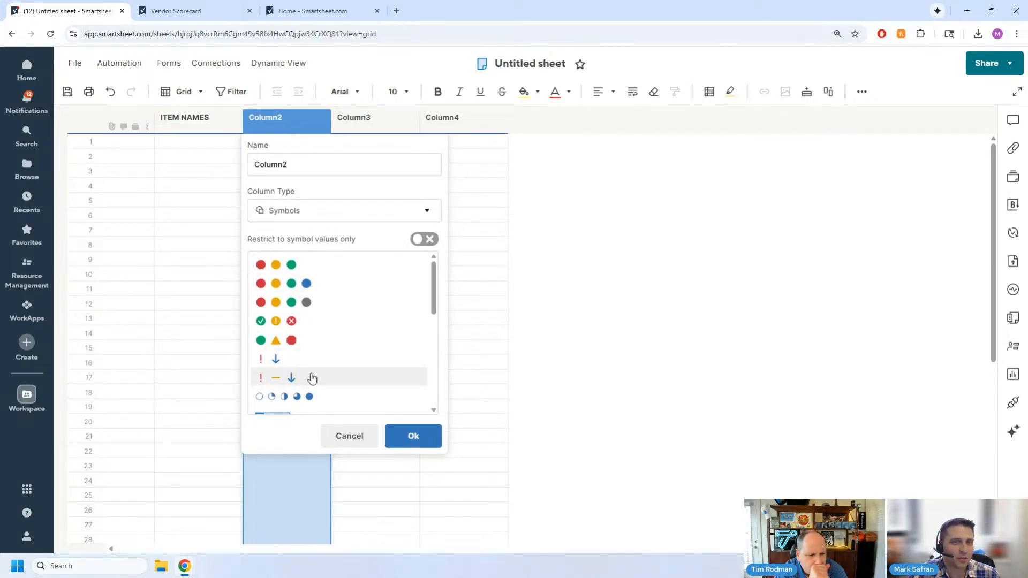
pyautogui.scroll(-5, 314, 377)
pyautogui.scroll(2, 322, 391)
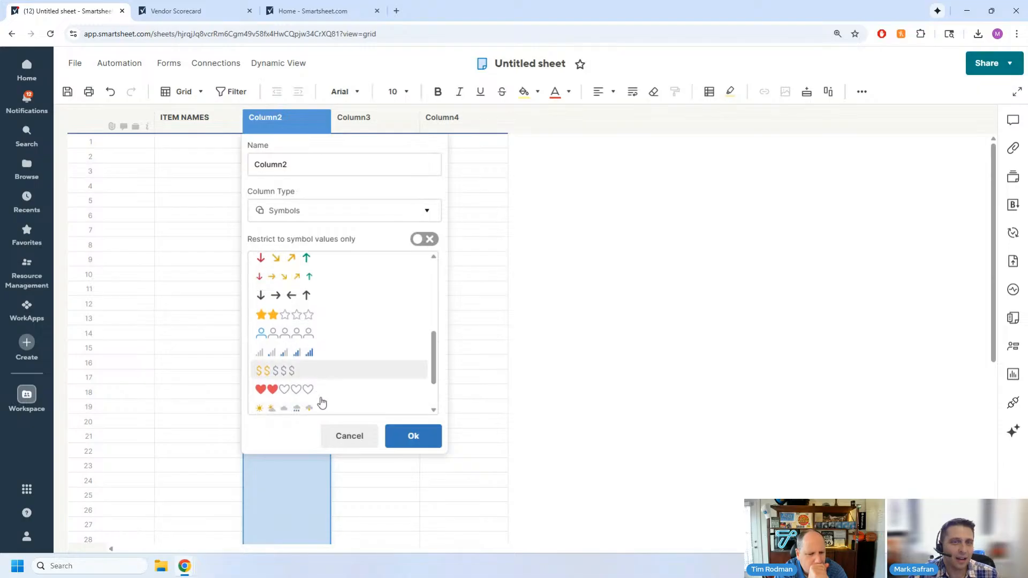
pyautogui.scroll(-2, 310, 365)
pyautogui.click(303, 210)
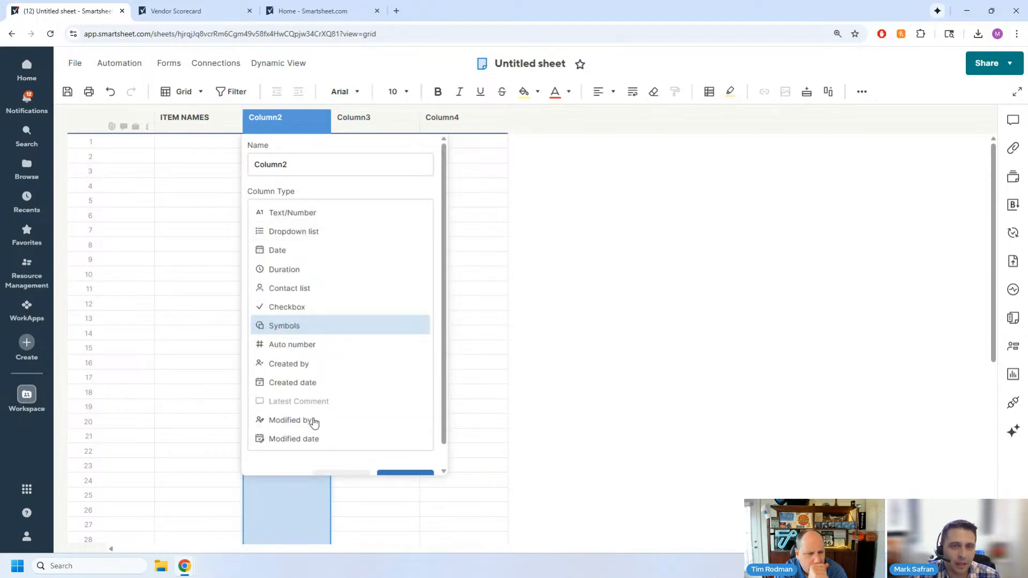
pyautogui.scroll(-1, 312, 421)
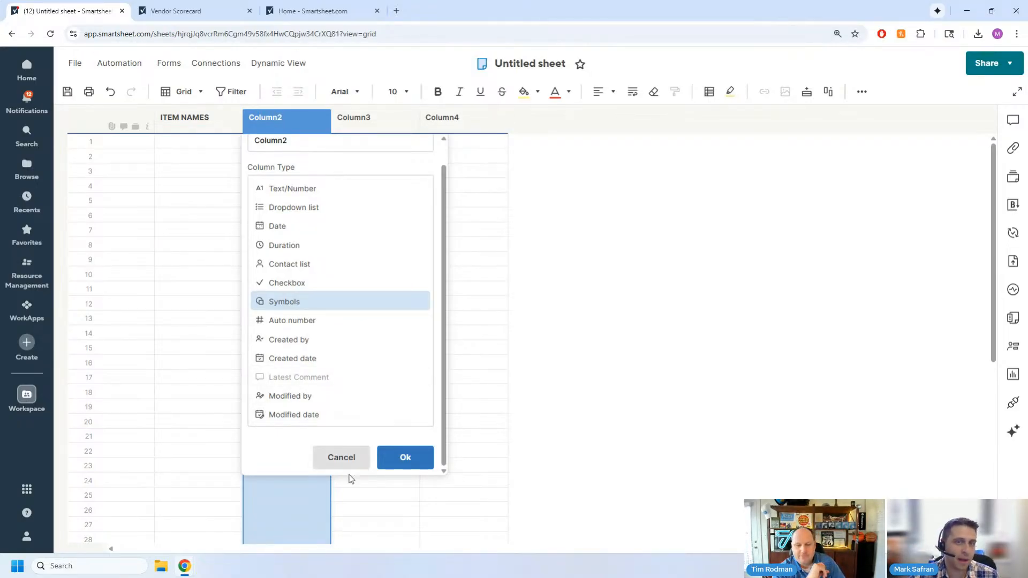
pyautogui.scroll(1, 305, 324)
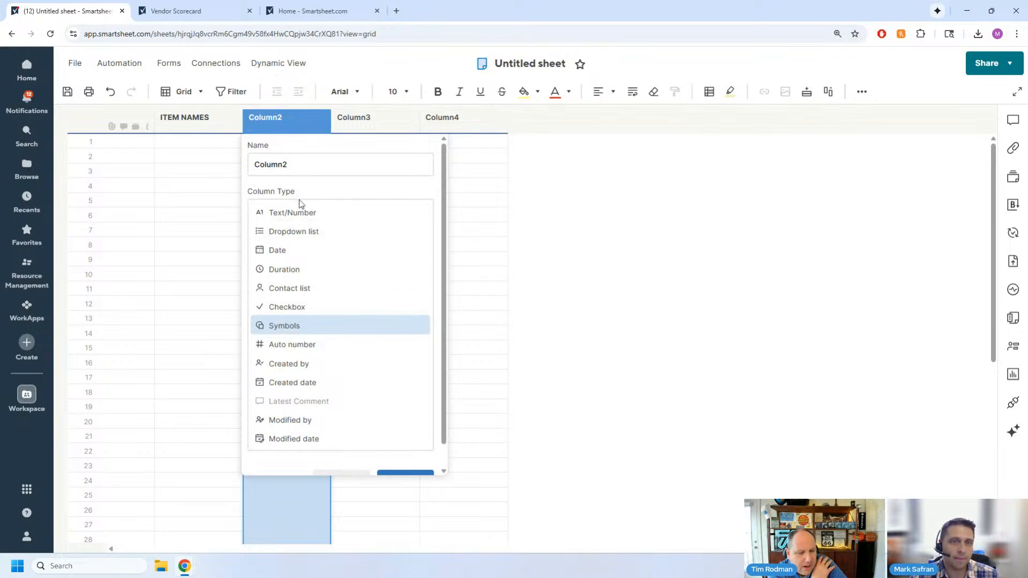
pyautogui.scroll(-1, 351, 435)
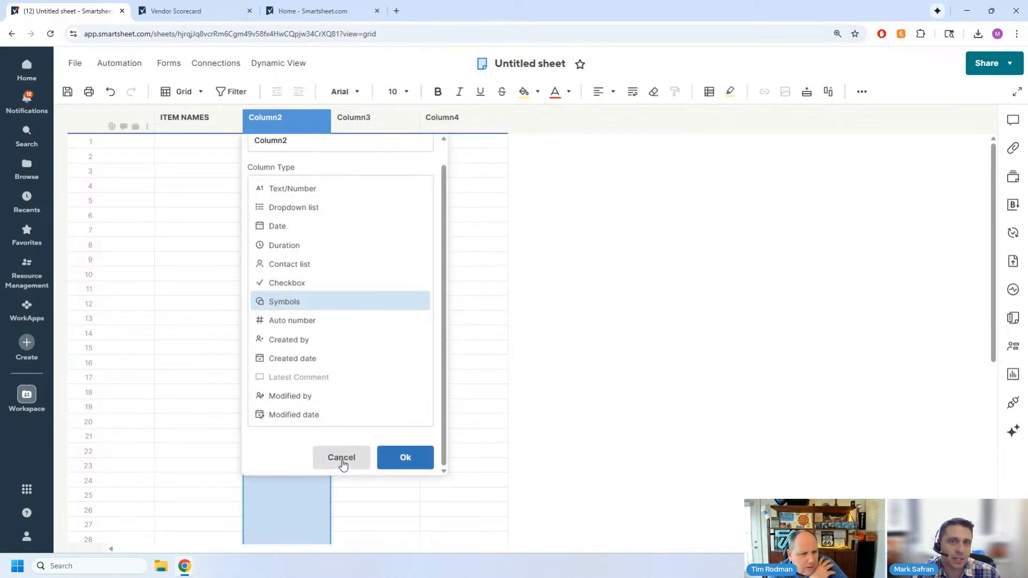
# - Turn Column2 into a Date type column named Date
pyautogui.click(294, 226)
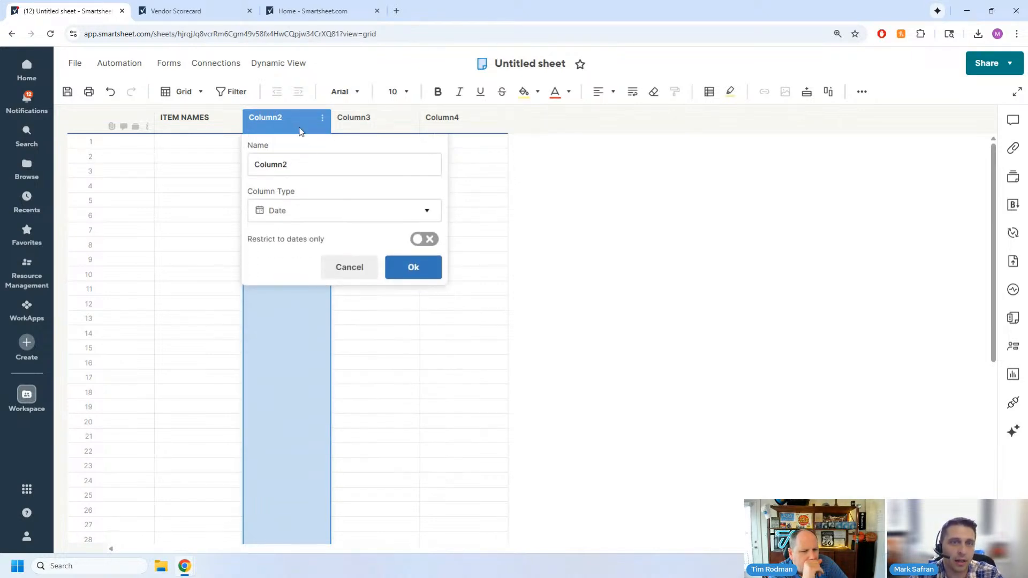
pyautogui.click(294, 163)
pyautogui.doubleClick(294, 162)
pyautogui.write('dATE')
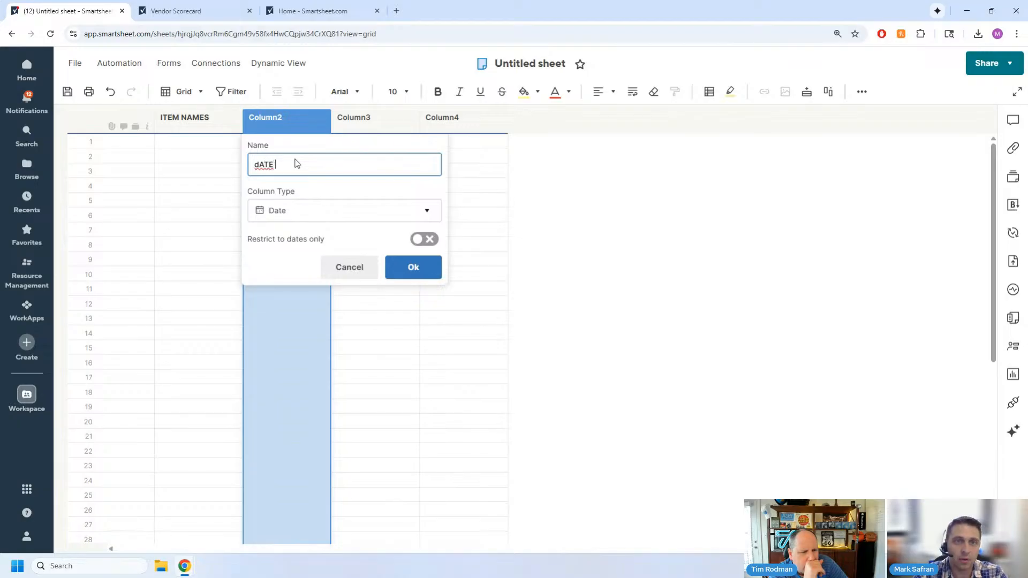
pyautogui.press('capslock')
pyautogui.press('BackSpace')
pyautogui.press('BackSpace')
pyautogui.press('BackSpace')
pyautogui.press('BackSpace')
pyautogui.press('BackSpace')
pyautogui.write('Date')
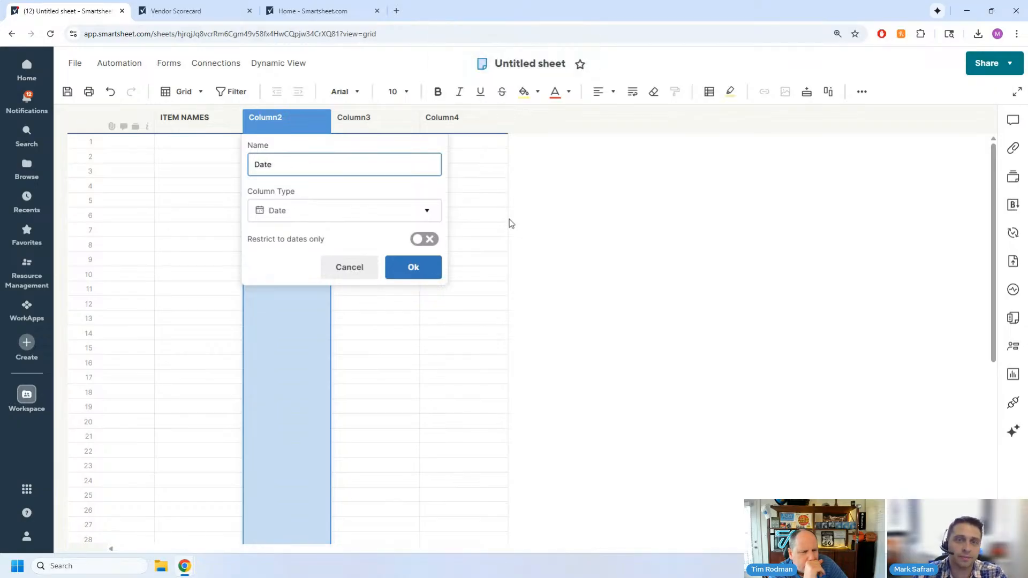
pyautogui.click(415, 267)
# - Turn Column3 into a dropdown list column named Status with the values not started, in progress and completed
pyautogui.doubleClick(356, 119)
pyautogui.click(351, 212)
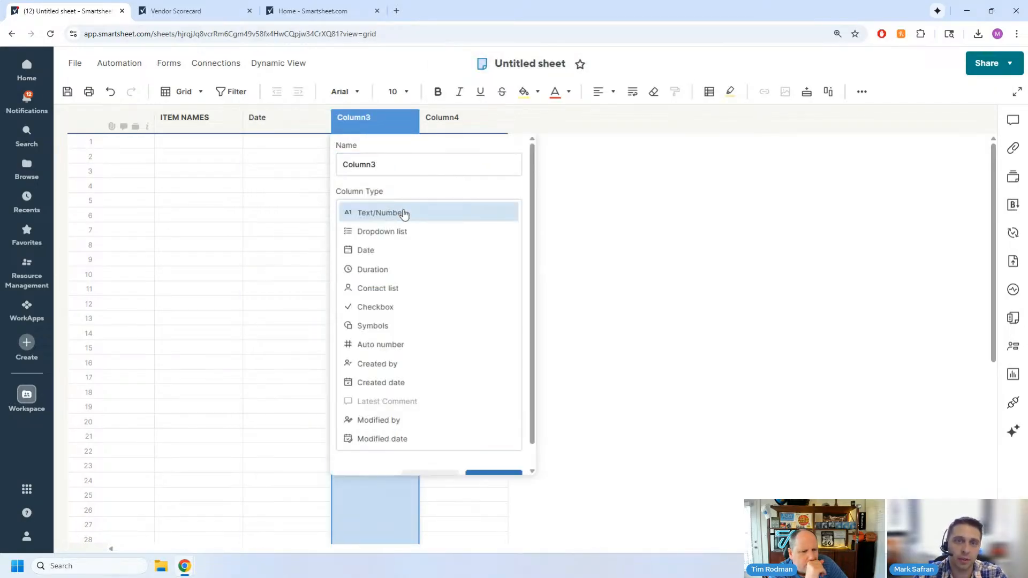
pyautogui.doubleClick(387, 167)
pyautogui.write('Status')
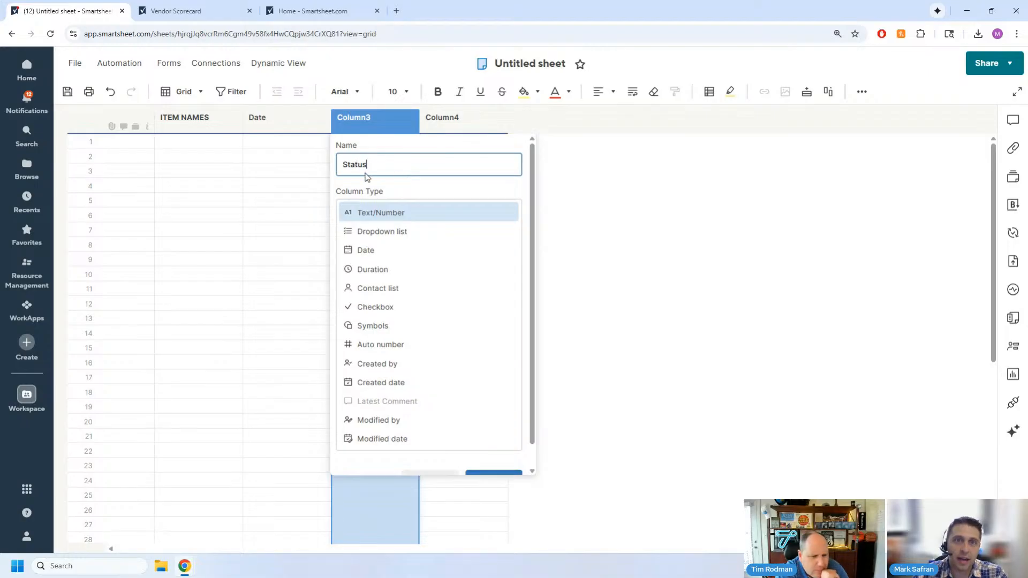
pyautogui.click(397, 231)
pyautogui.click(398, 311)
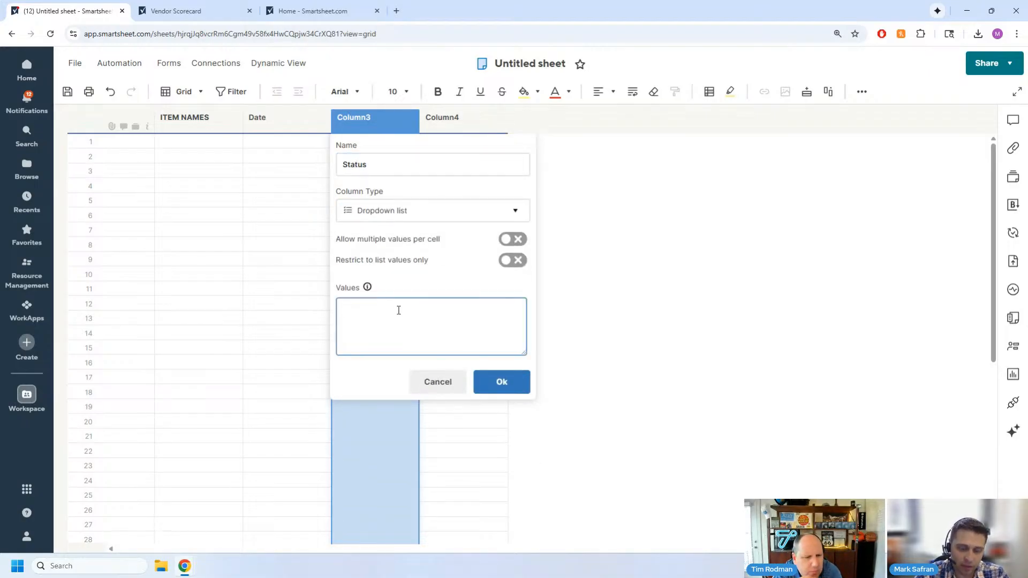
pyautogui.write('not started')
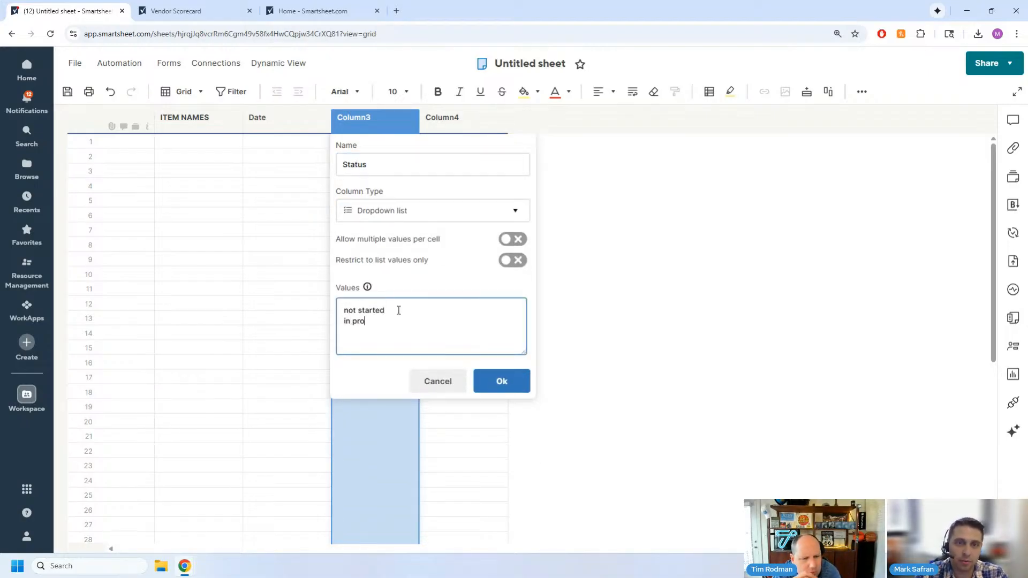
pyautogui.write('completed')
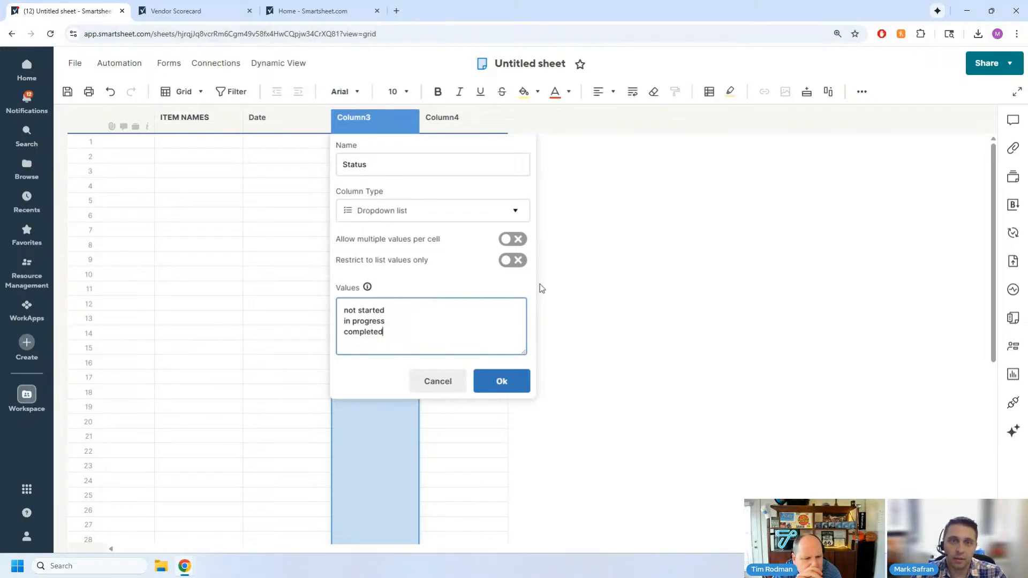
pyautogui.click(501, 381)
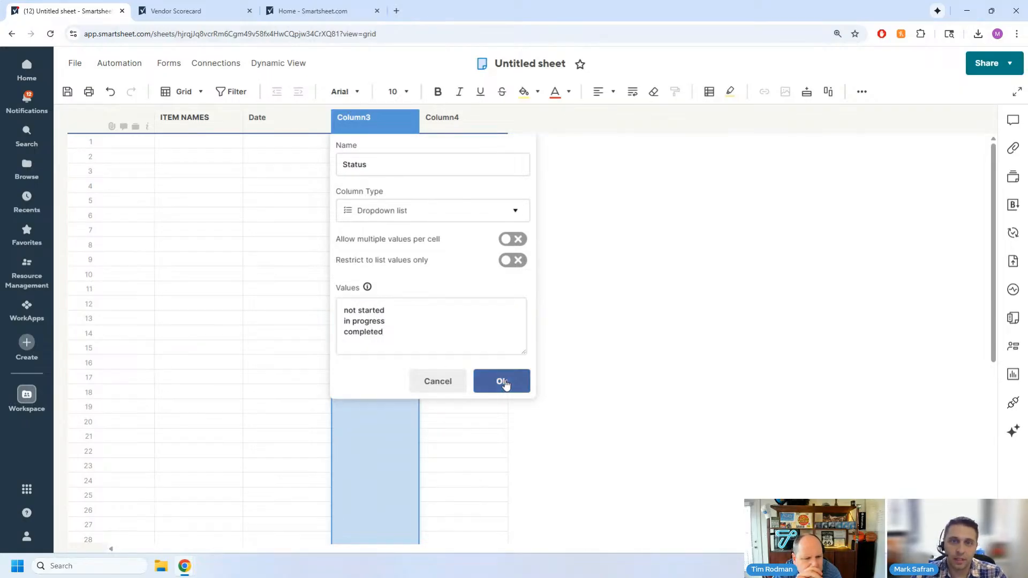
# - Change Column4 to a Symbols column using the red, yellow and green circle set
pyautogui.doubleClick(458, 117)
pyautogui.click(471, 217)
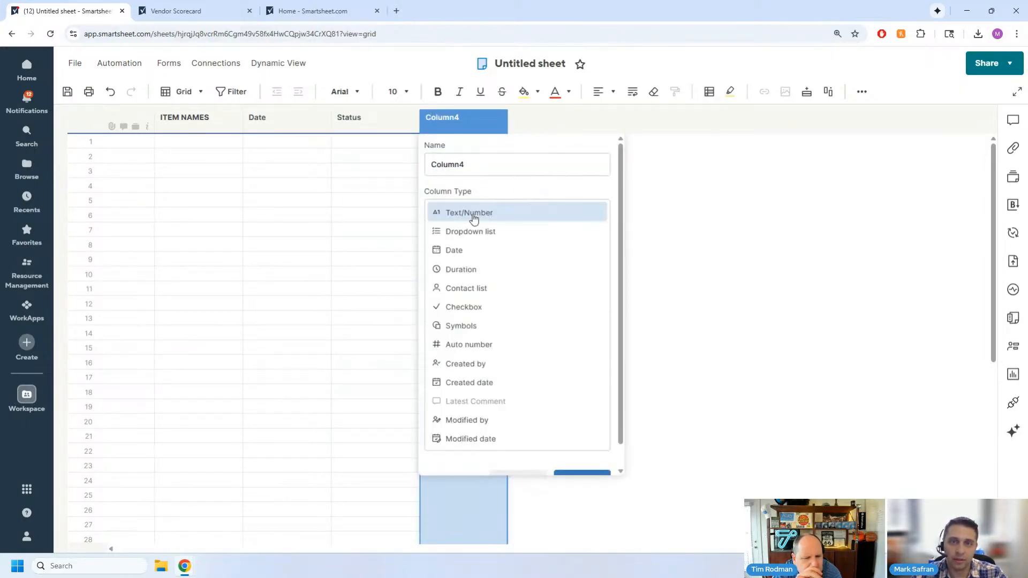
pyautogui.click(500, 326)
pyautogui.click(485, 268)
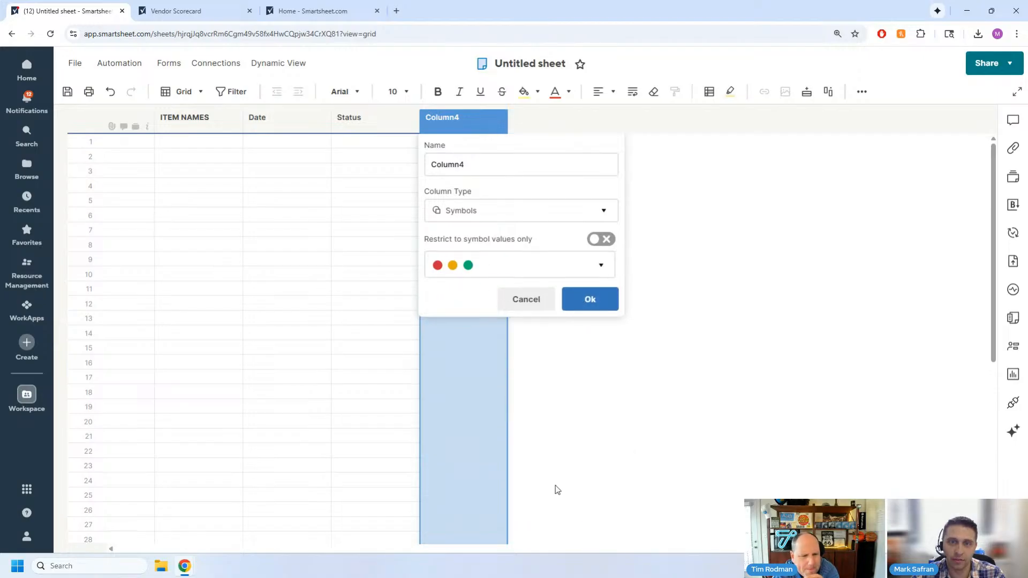
pyautogui.click(584, 300)
# - Enter the item names A, B, C, D, E and F in rows 1 to 6 of the ITEM NAMES column
pyautogui.click(217, 142)
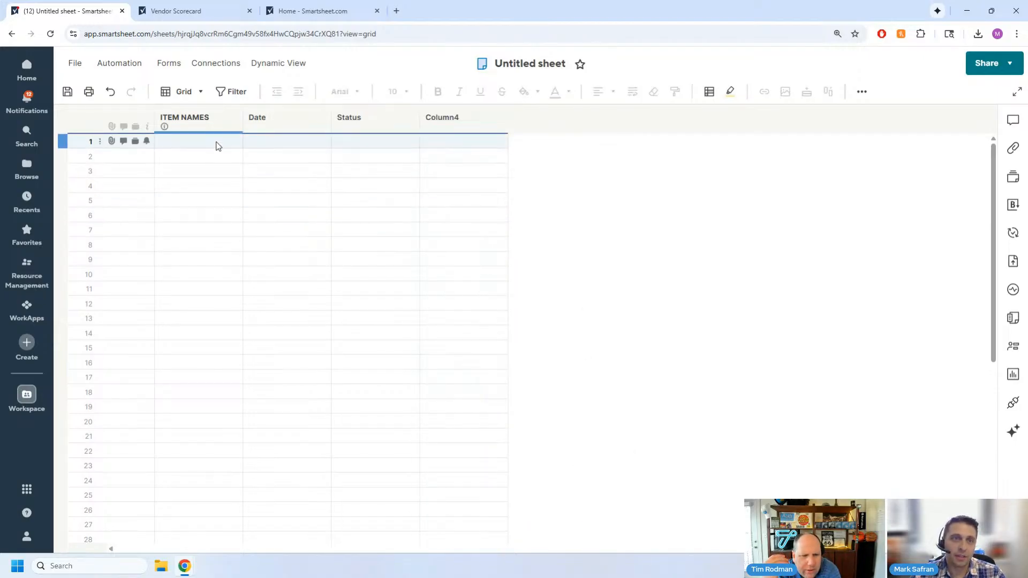
pyautogui.write('A')
pyautogui.press('Return')
pyautogui.write('B')
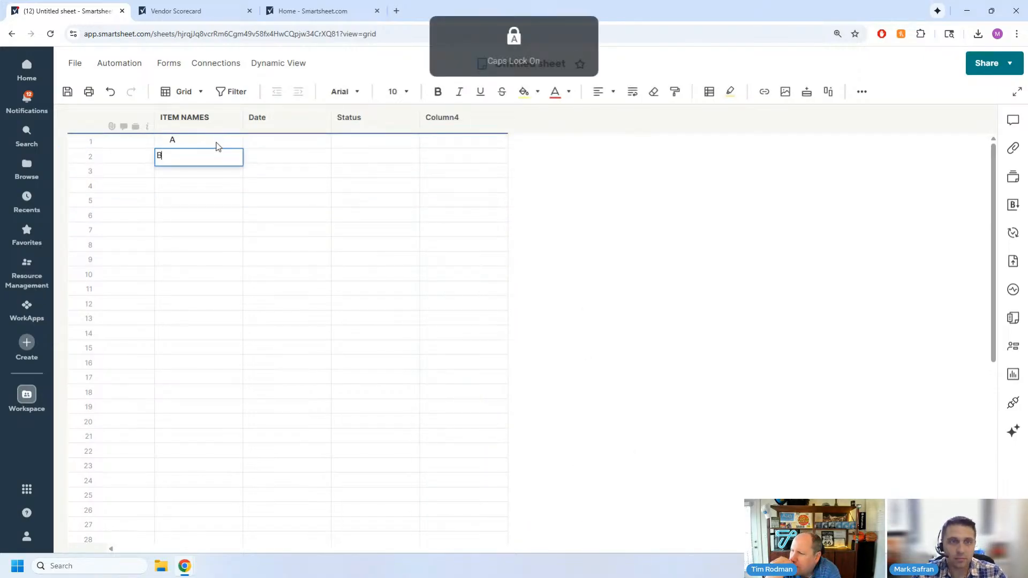
pyautogui.press('Return')
pyautogui.write('C')
pyautogui.press('Return')
pyautogui.write('D')
pyautogui.press('Return')
pyautogui.write('E')
pyautogui.press('Return')
pyautogui.write('F')
pyautogui.press('Return')
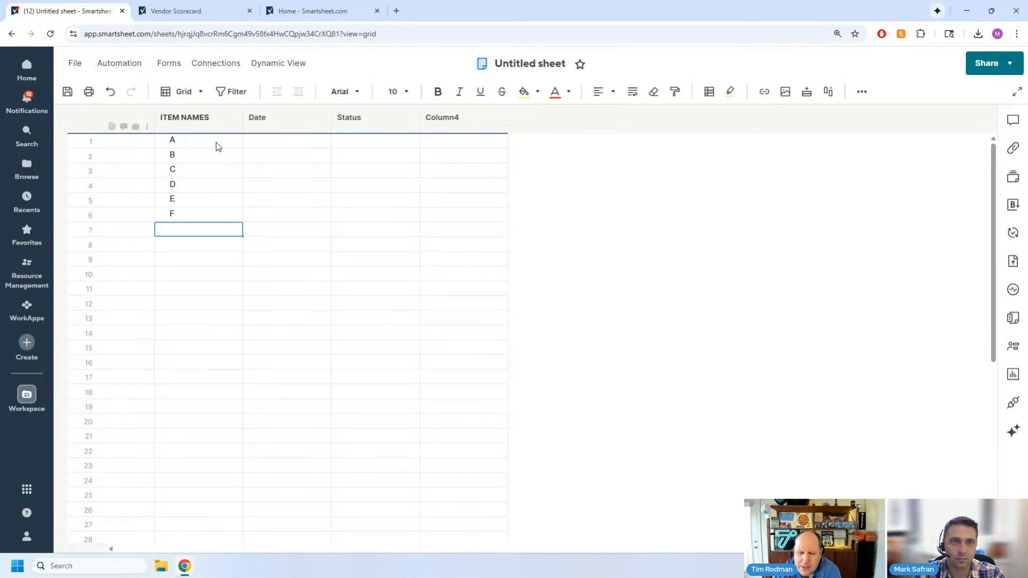
# - Fill the Date cells of items A to E with today's date, 10/01/25
pyautogui.press('Up')
pyautogui.press('Up')
pyautogui.press('Right')
pyautogui.press('Up')
pyautogui.press('Up')
pyautogui.press('Up')
pyautogui.press('Up')
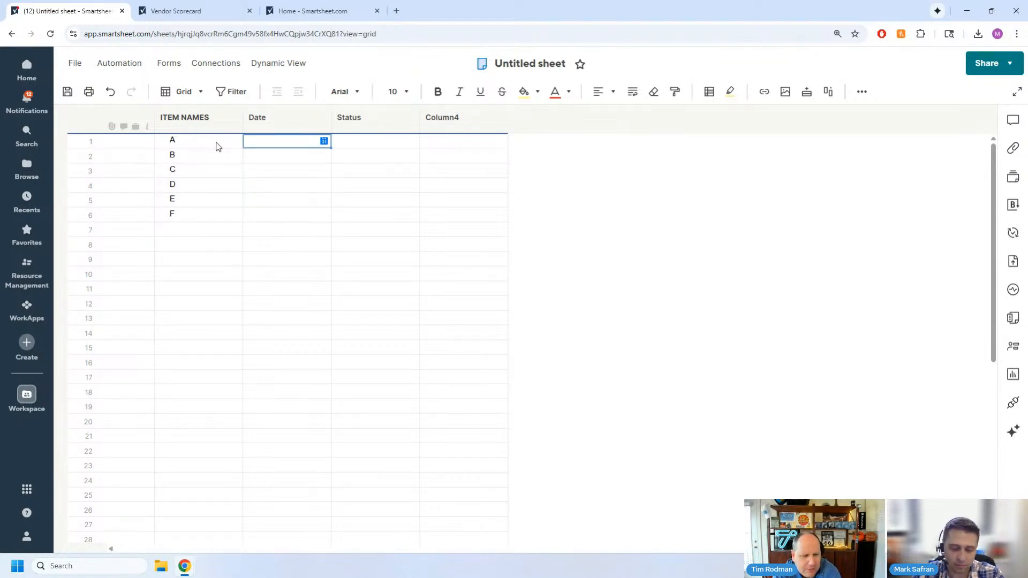
pyautogui.write('t')
pyautogui.press('Return')
pyautogui.write('t')
pyautogui.press('Return')
pyautogui.write('t')
pyautogui.press('Return')
pyautogui.press('t')
pyautogui.press('Return')
pyautogui.write('t')
pyautogui.press('Return')
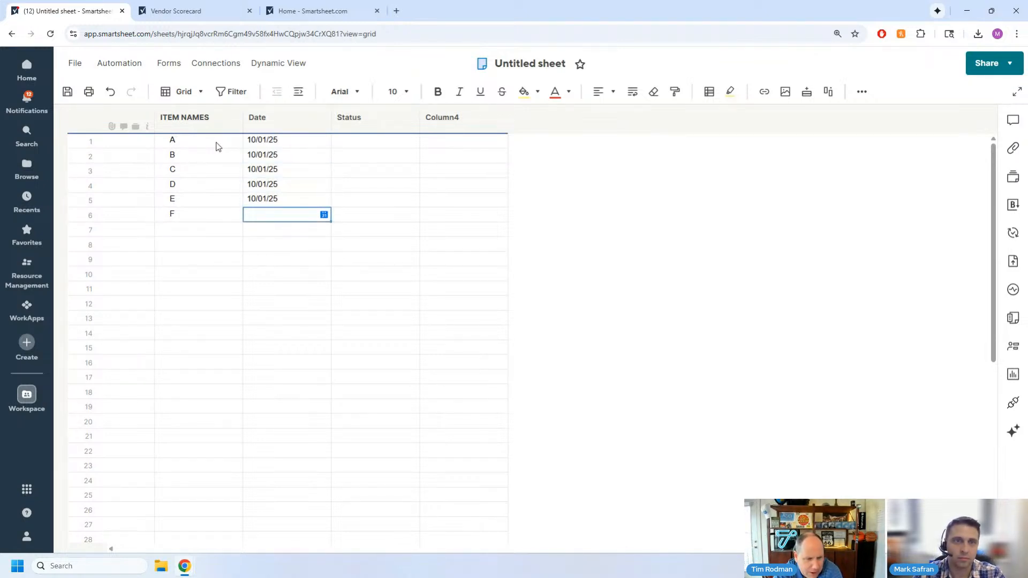
# - Change the dates to 09/05/25 for item B, 10/15/25 for item C and 11/09/25 for item E
pyautogui.press('Up')
pyautogui.press('Up')
pyautogui.click(280, 154)
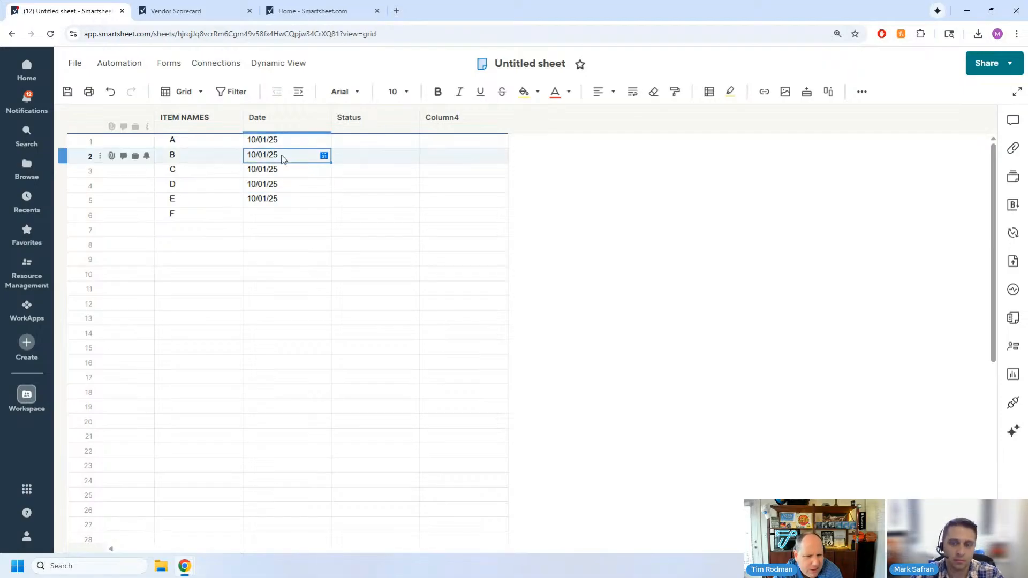
pyautogui.write('9/5')
pyautogui.press('Return')
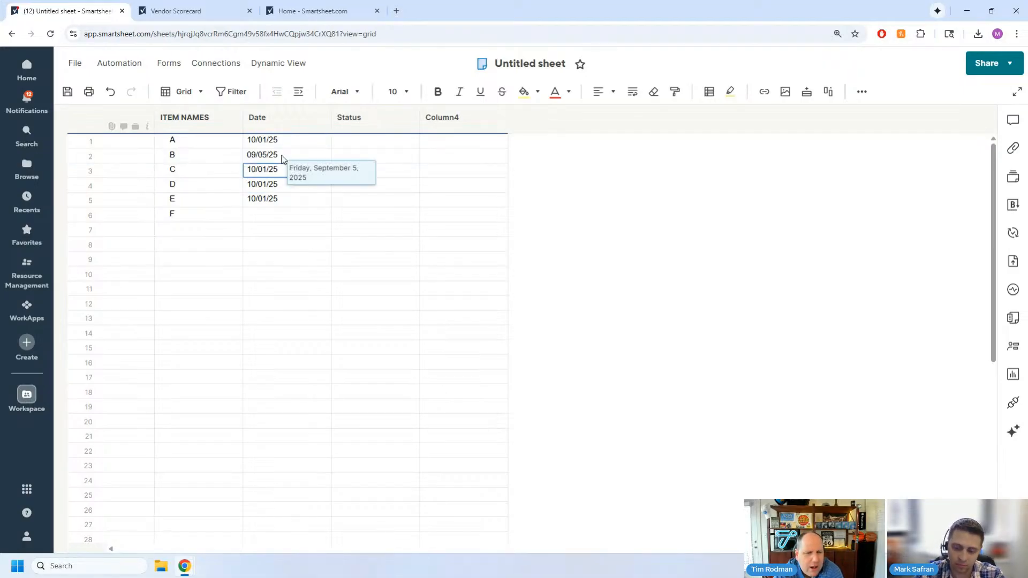
pyautogui.write('10/15')
pyautogui.press('Return')
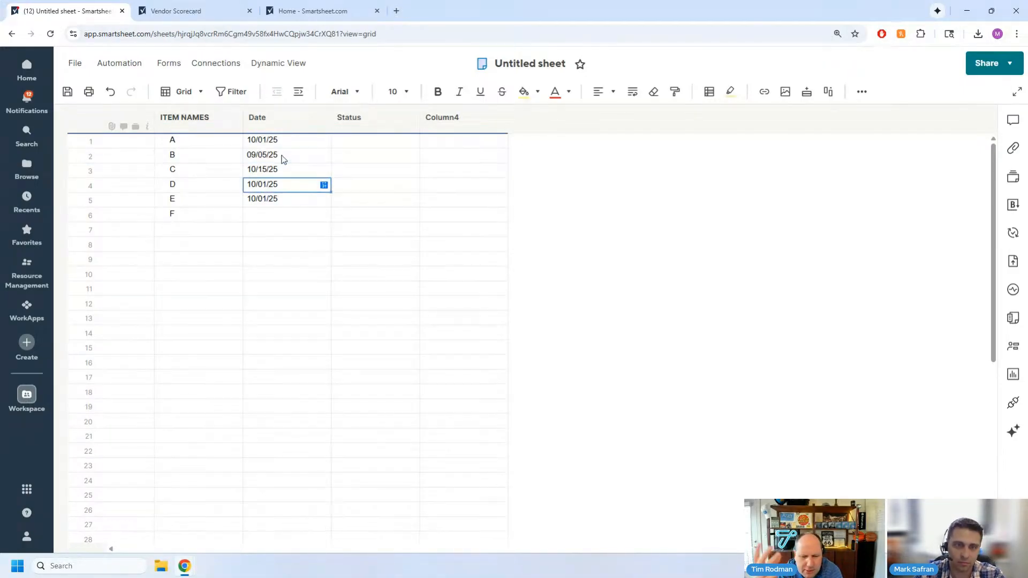
pyautogui.press('Return')
pyautogui.write('11/09')
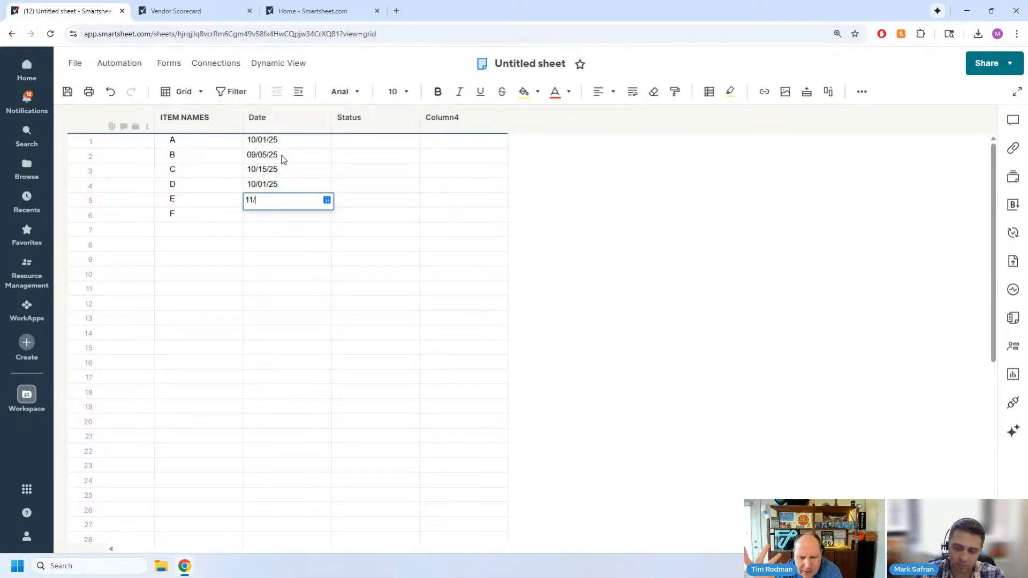
pyautogui.press('Return')
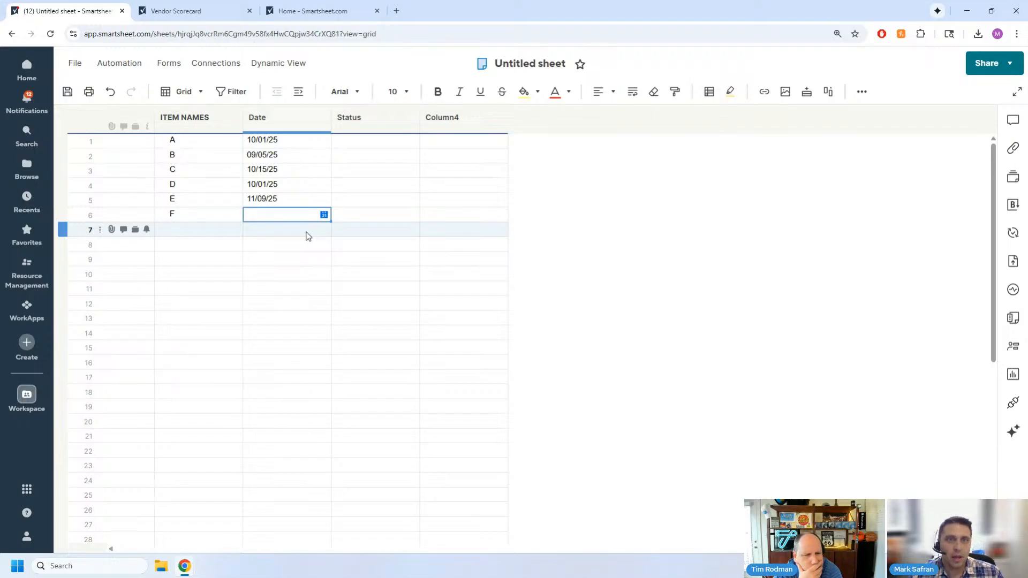
# - Try restricting the Status dropdown column to list values only, and discard the change
pyautogui.doubleClick(377, 121)
pyautogui.click(392, 209)
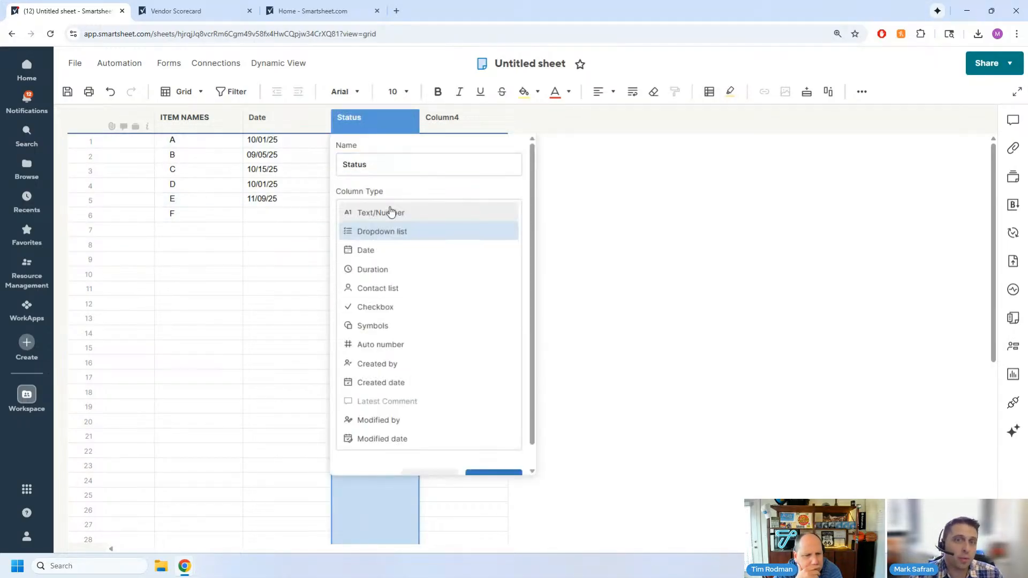
pyautogui.click(388, 233)
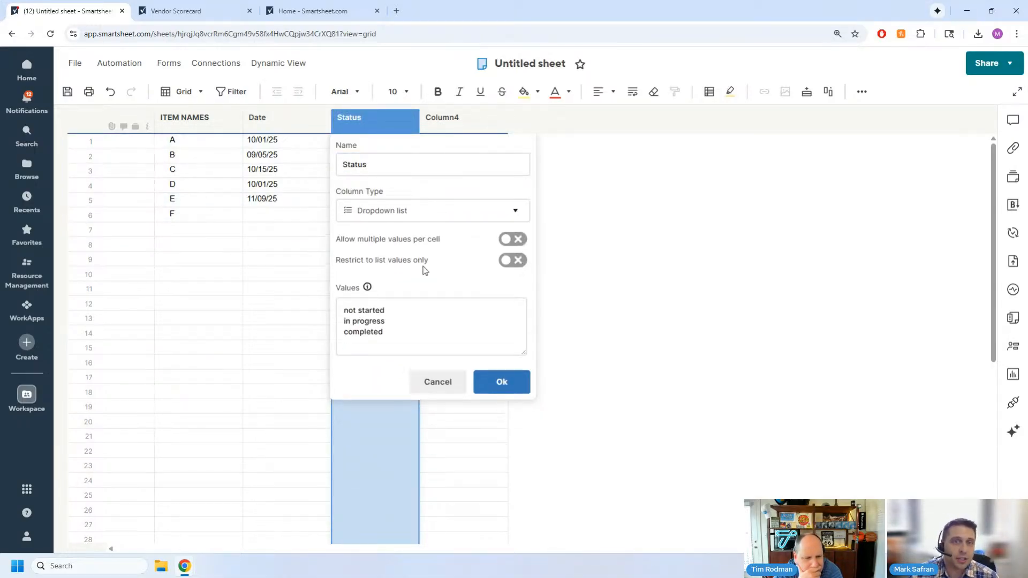
pyautogui.click(503, 261)
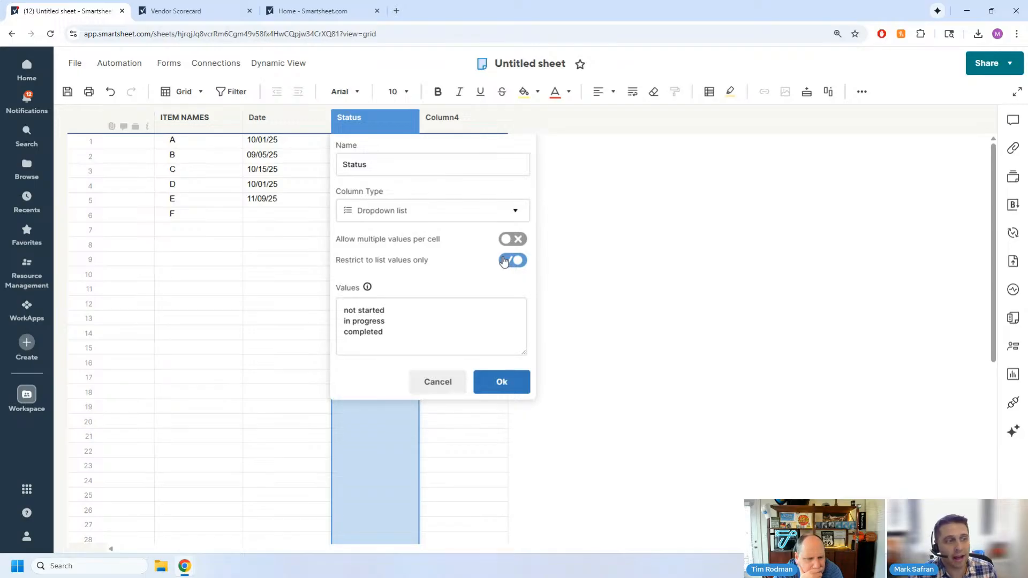
pyautogui.click(452, 381)
pyautogui.click(682, 196)
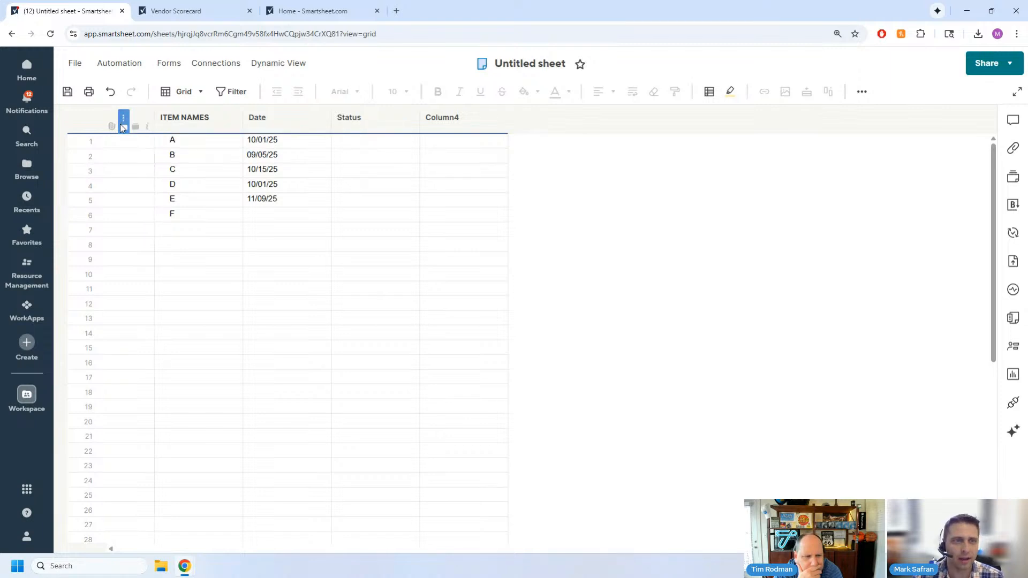
# - Switch the sheet from Grid view to the new Table view
pyautogui.click(76, 69)
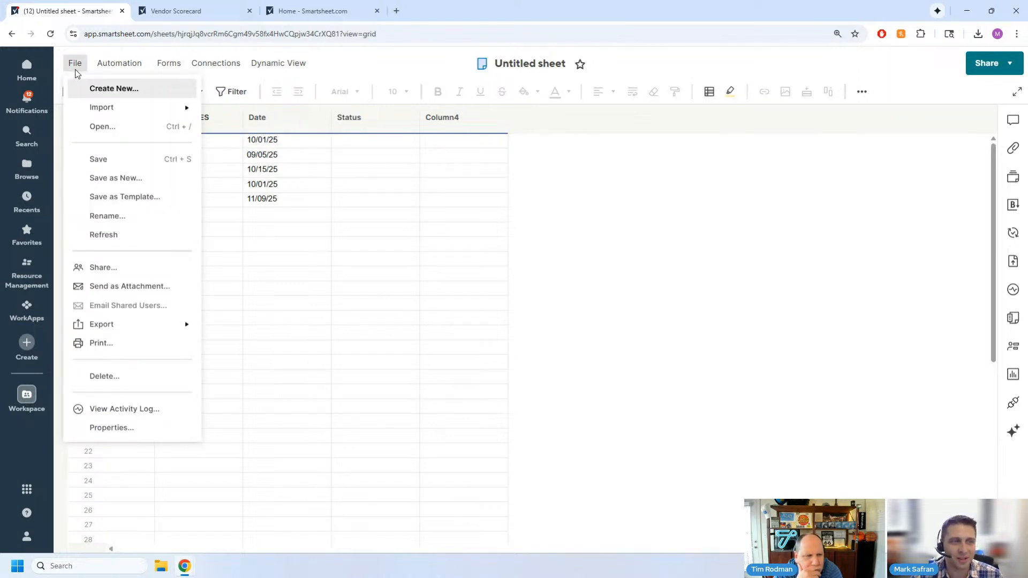
pyautogui.click(426, 289)
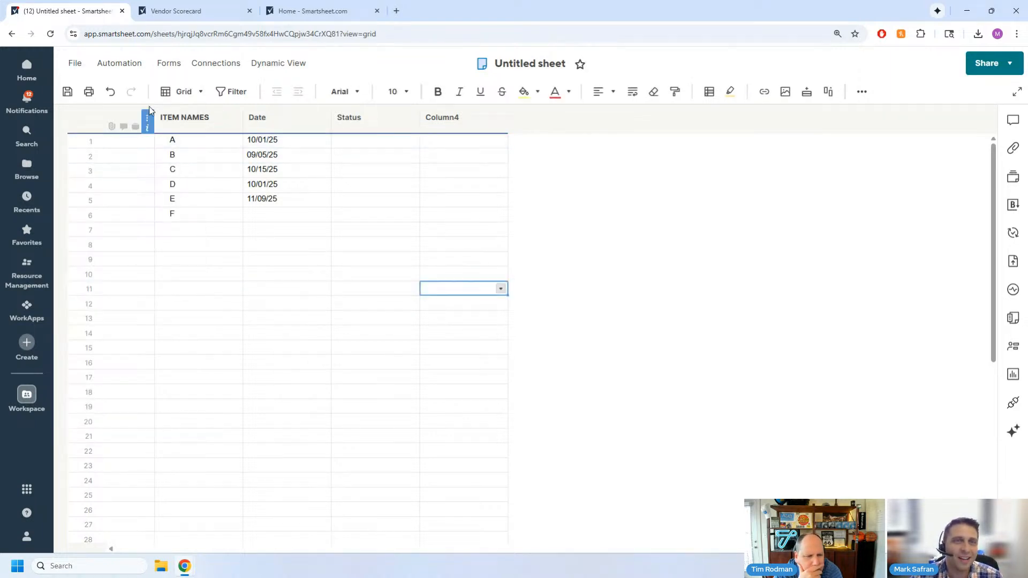
pyautogui.click(196, 95)
pyautogui.click(203, 120)
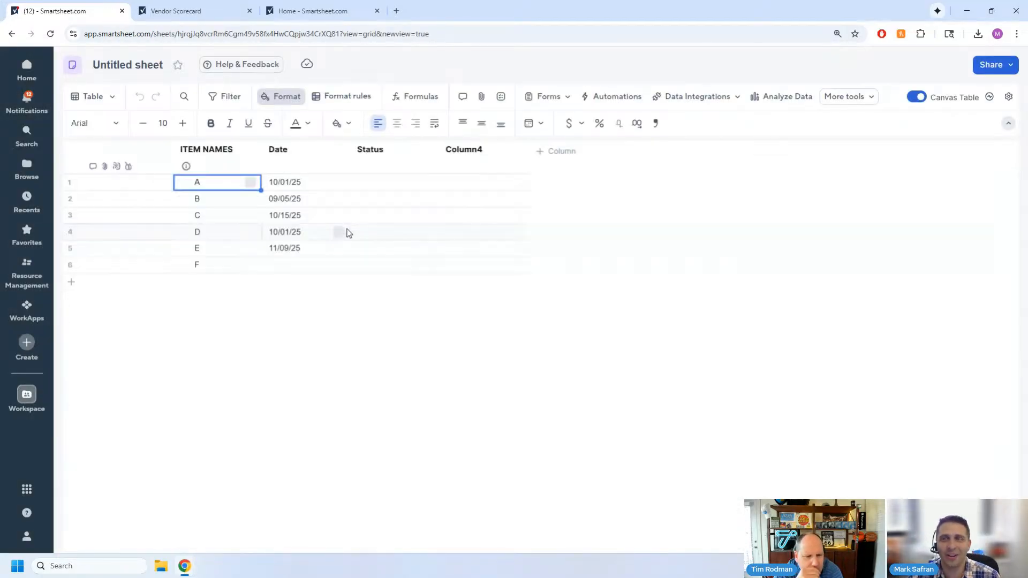
# - Set the Status column's dropdown list to use values from another sheet
pyautogui.doubleClick(381, 160)
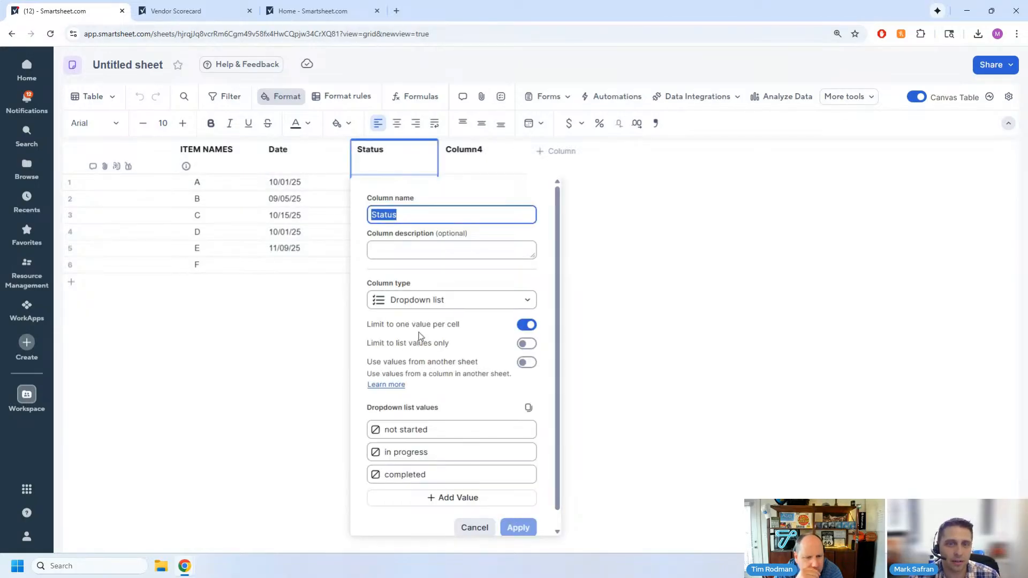
pyautogui.scroll(-1, 419, 336)
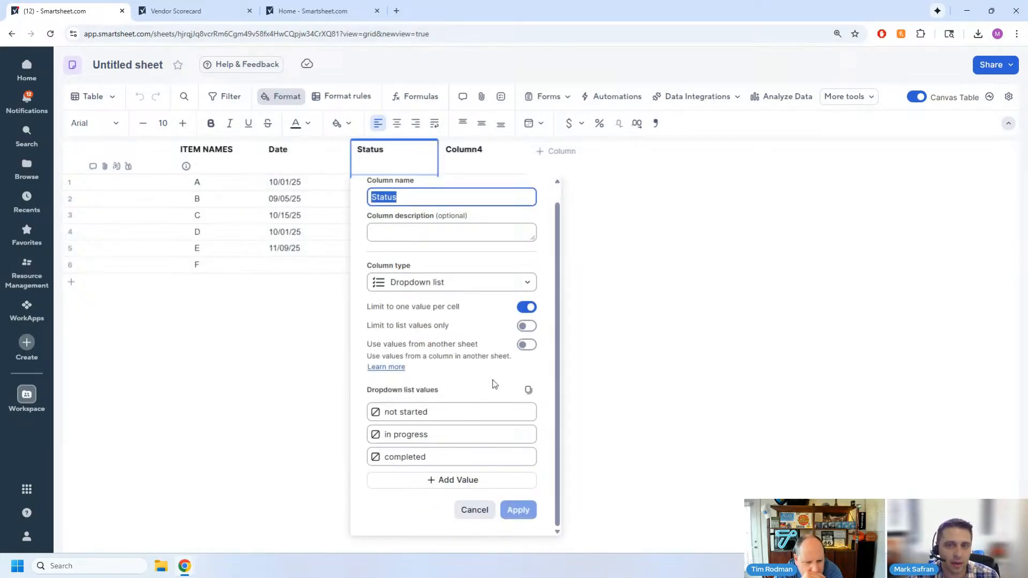
pyautogui.click(524, 345)
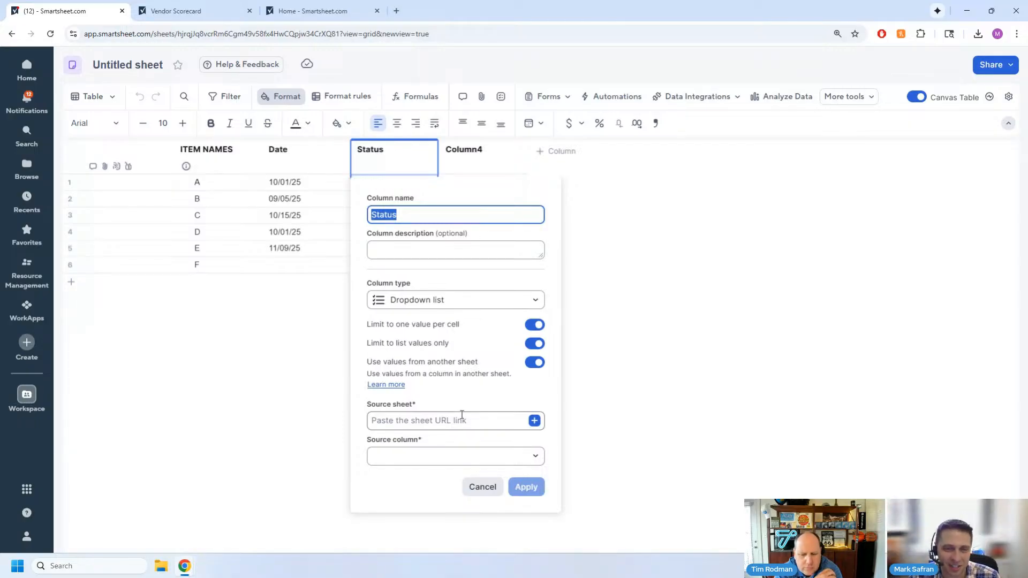
# - Try to set the Status dropdown's source sheet by entering the name Master HR People Lookup
pyautogui.click(463, 456)
pyautogui.click(448, 419)
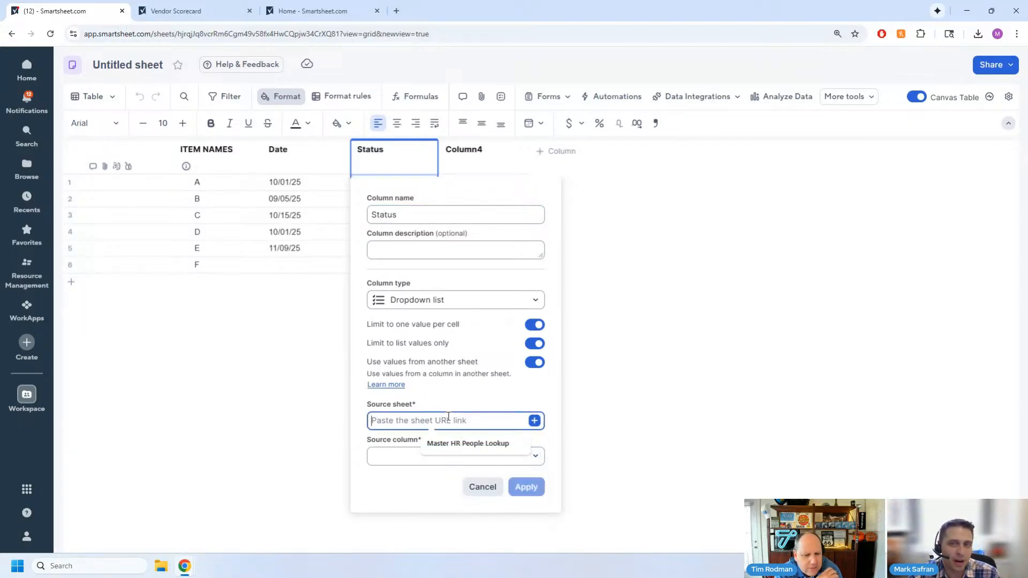
pyautogui.click(399, 455)
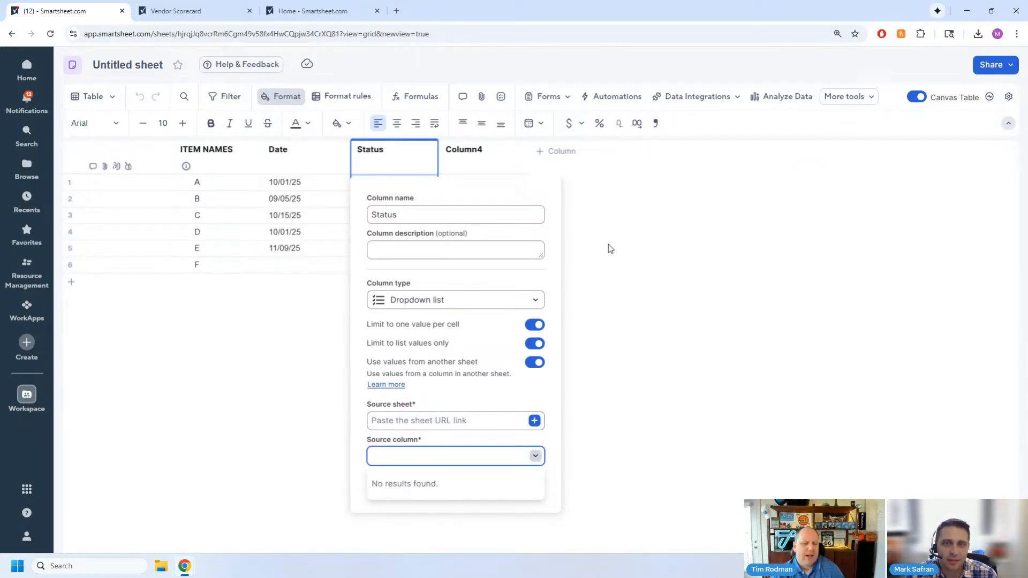
pyautogui.click(474, 388)
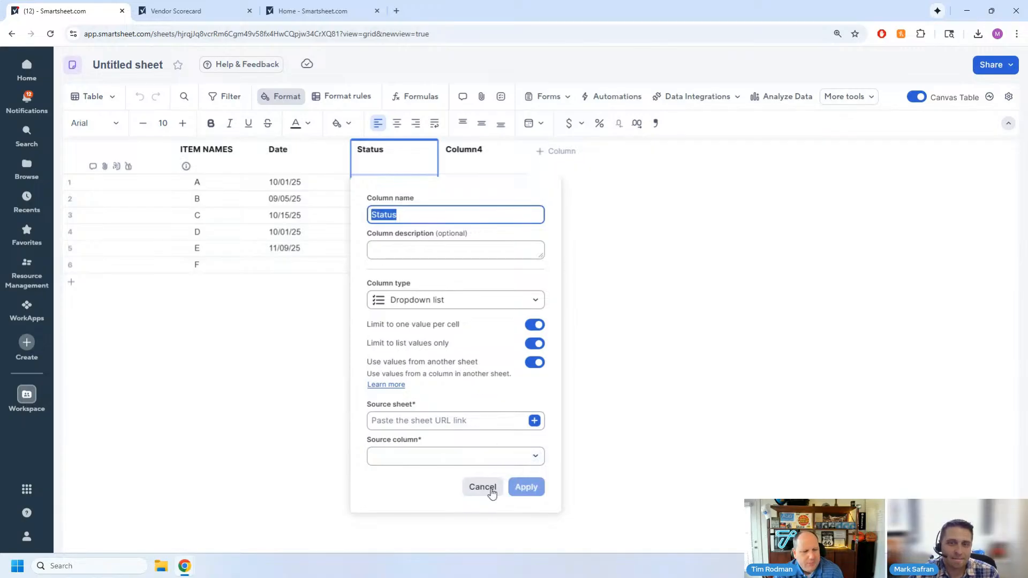
pyautogui.click(404, 422)
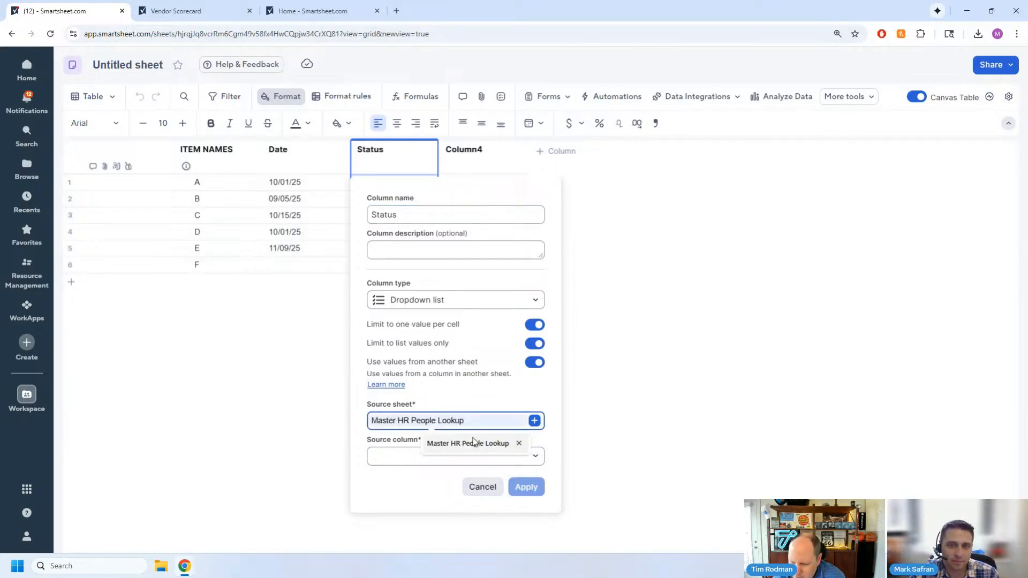
pyautogui.click(474, 443)
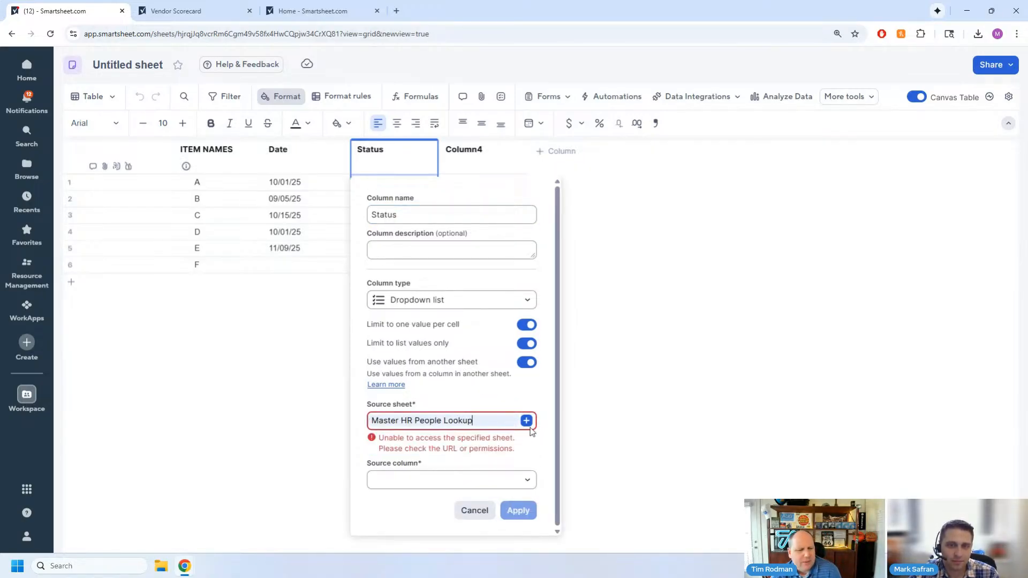
# - Choose Master HR People Lookup from the Chelsea Lighting Human Resources workspace as the Status dropdown's source sheet
pyautogui.click(526, 420)
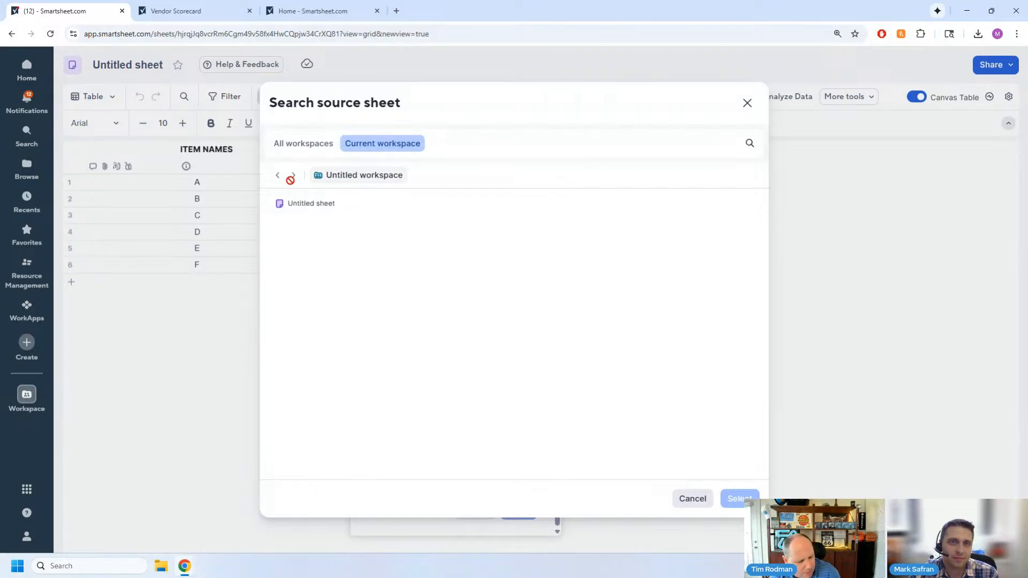
pyautogui.click(304, 144)
pyautogui.scroll(-5, 358, 444)
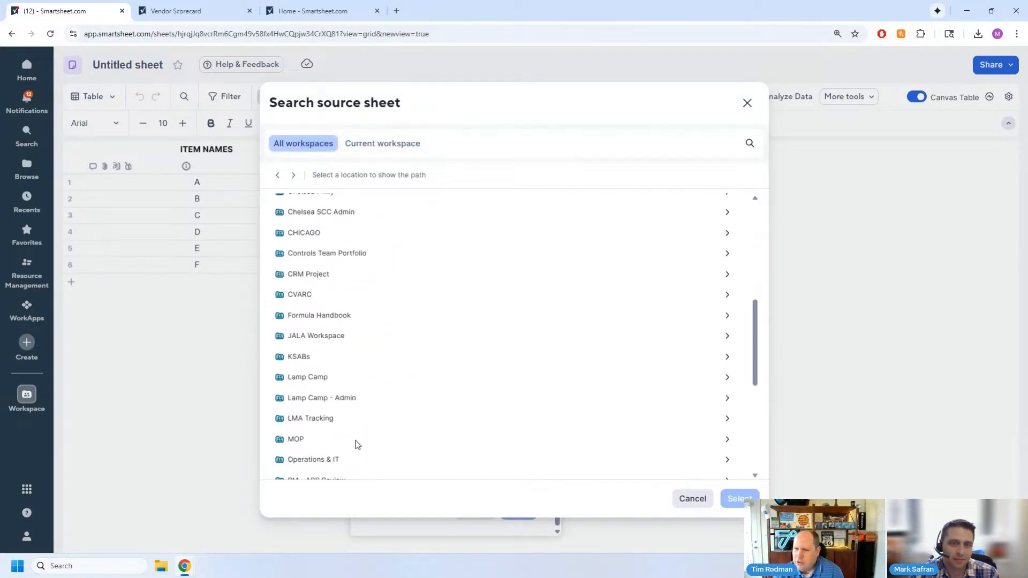
pyautogui.scroll(4, 325, 321)
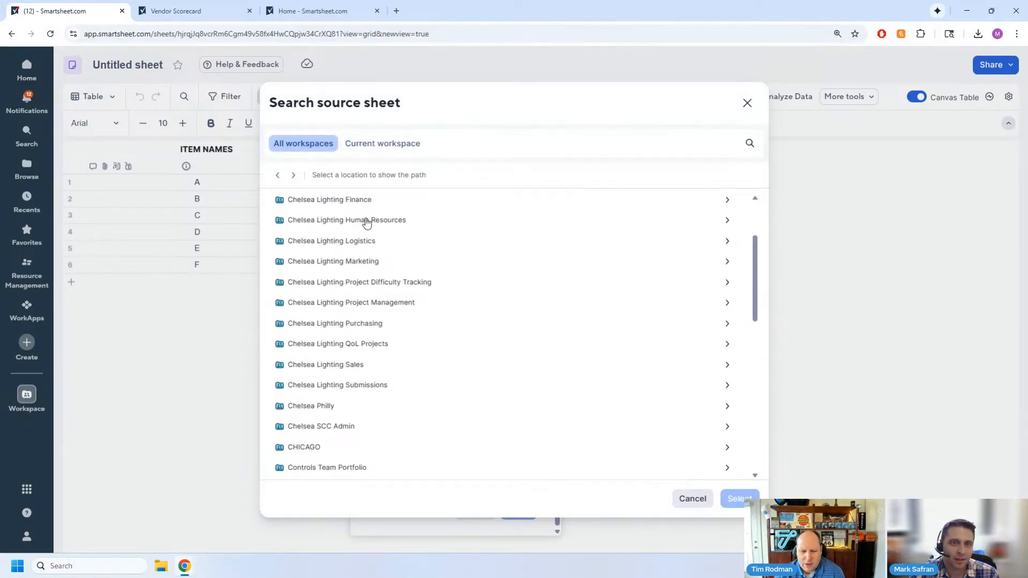
pyautogui.click(366, 221)
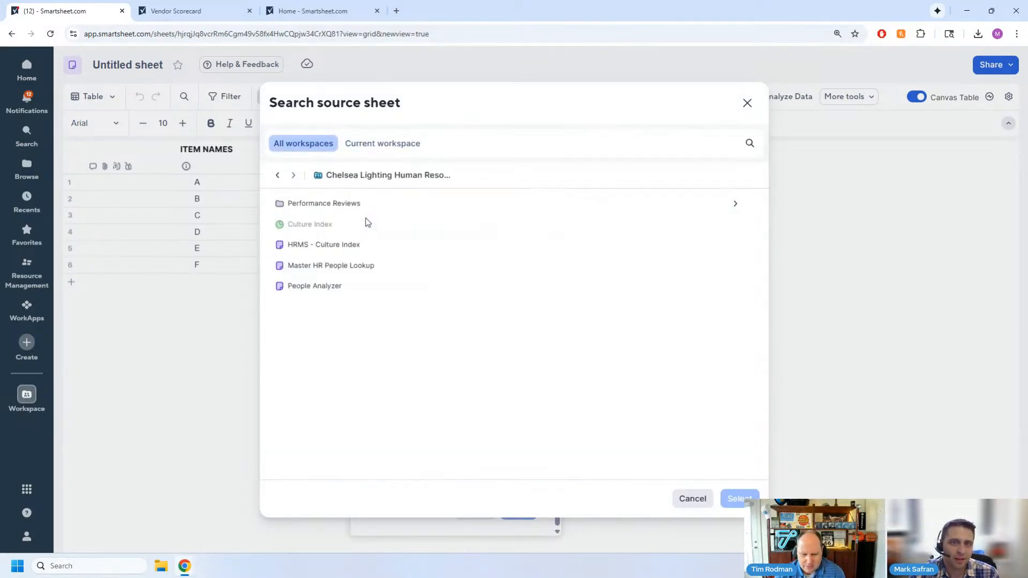
pyautogui.click(319, 267)
pyautogui.click(736, 500)
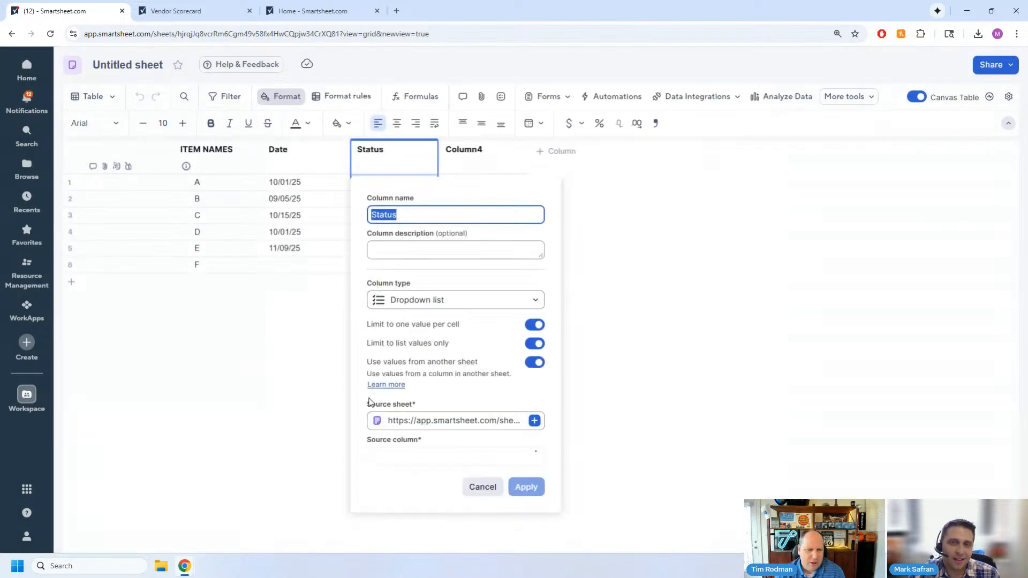
# - Apply Department as the Status dropdown's source column and check the list in item A's Status cell
pyautogui.click(408, 455)
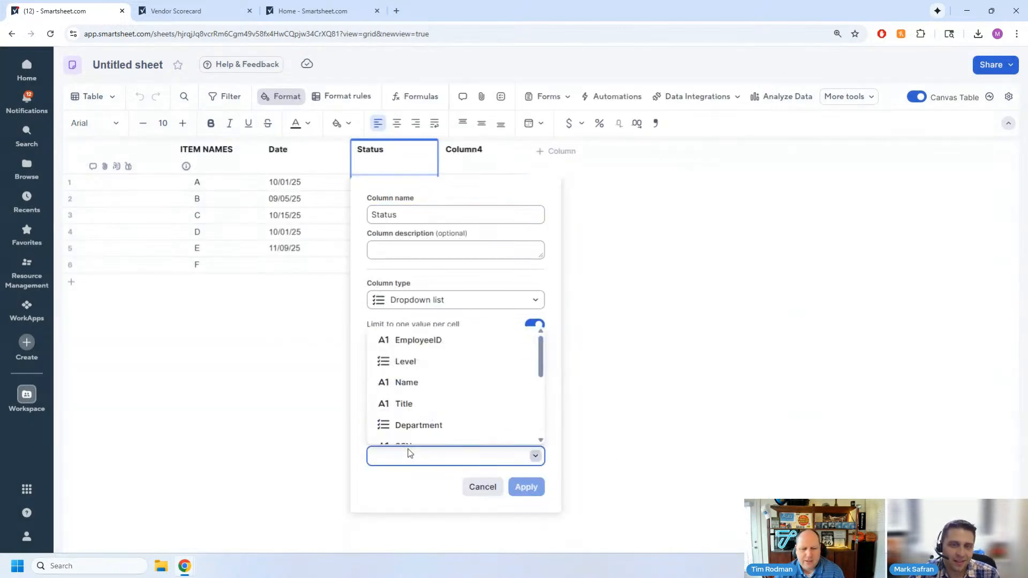
pyautogui.click(436, 426)
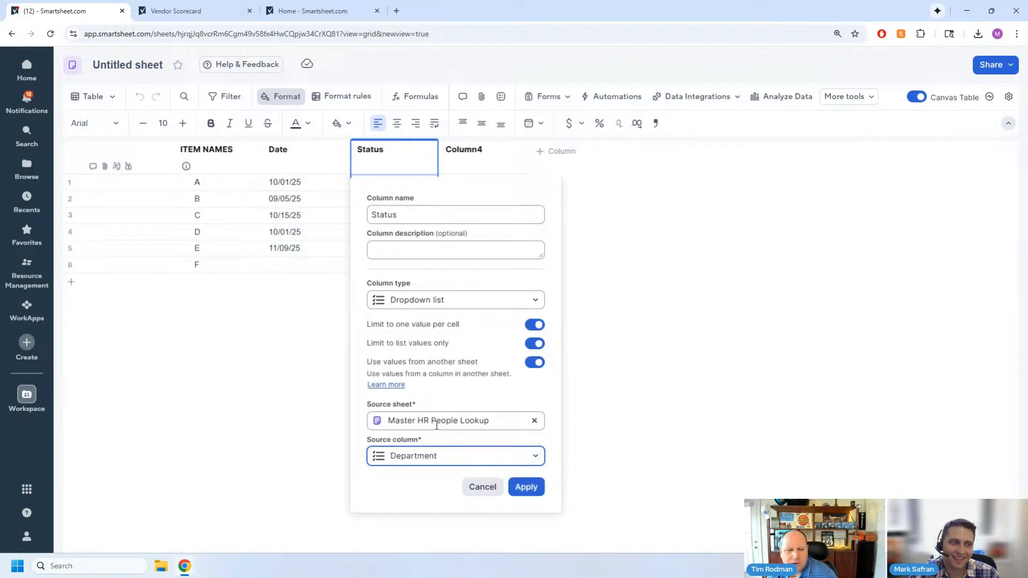
pyautogui.click(526, 487)
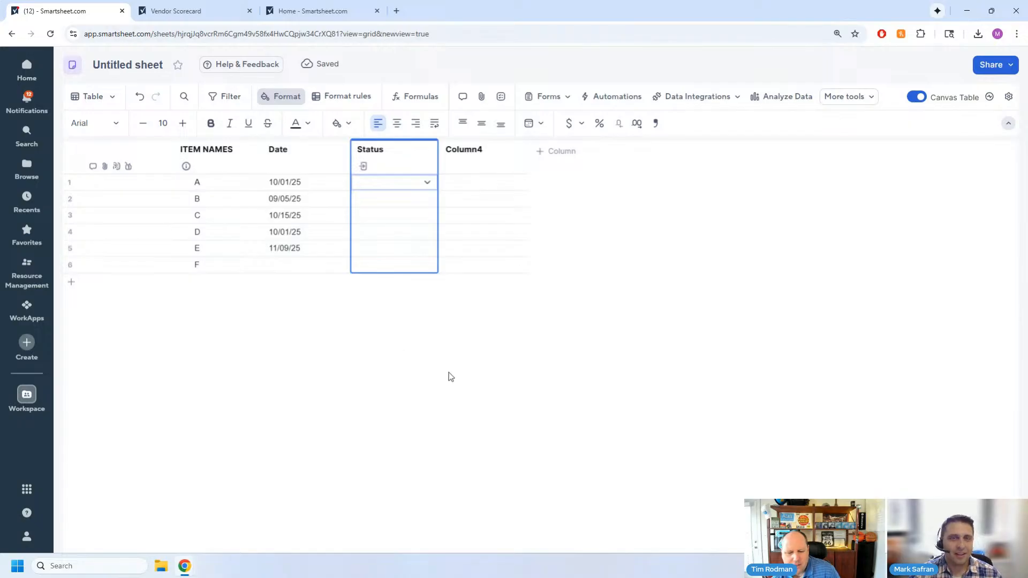
pyautogui.click(428, 185)
pyautogui.click(695, 256)
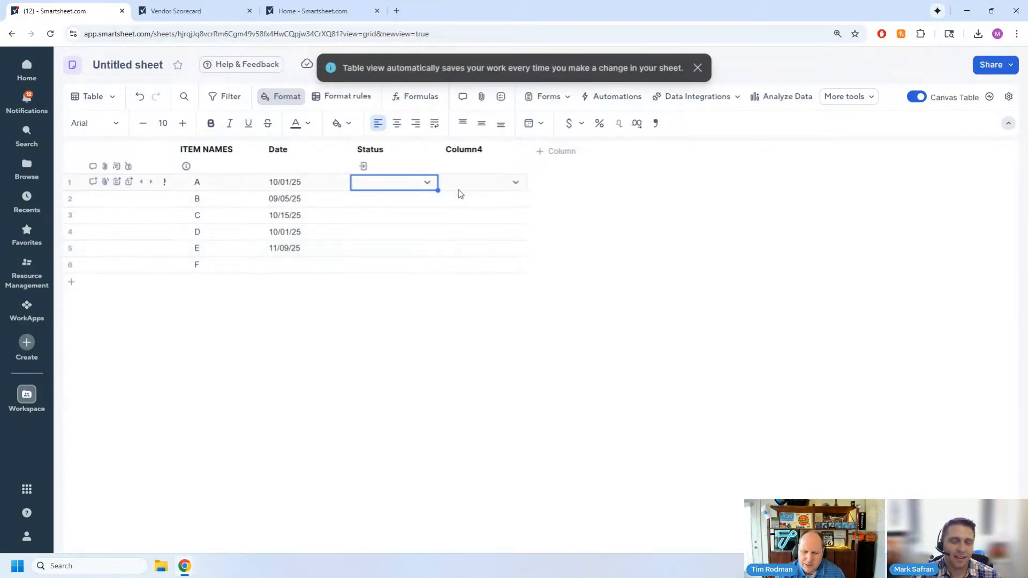